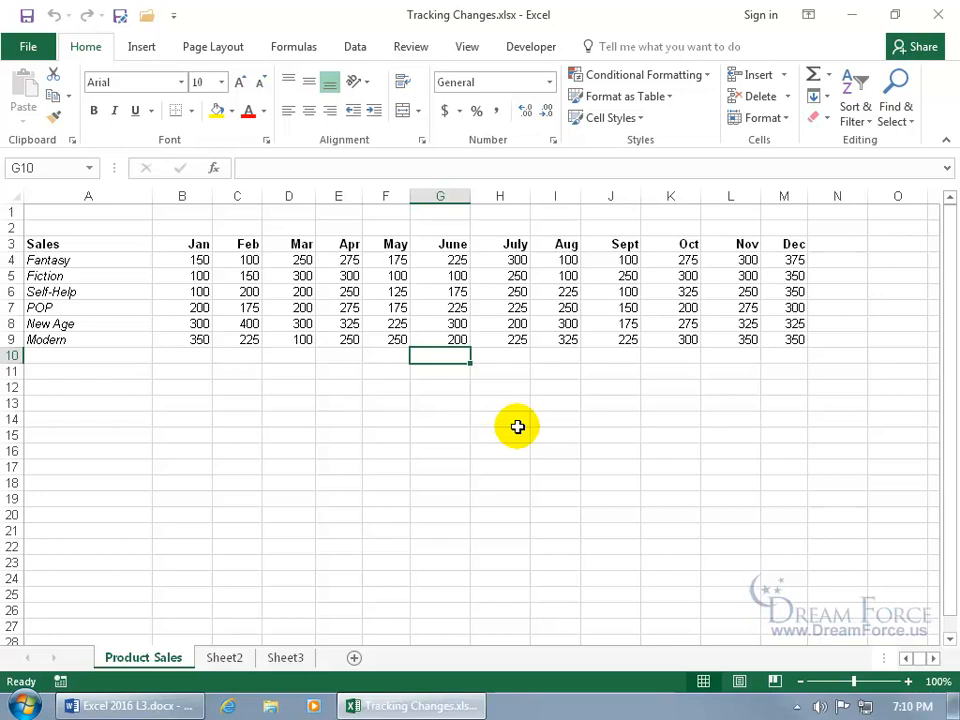
- Open the Highlight Changes dialog from Review > Track Changes
left_click(422, 50)
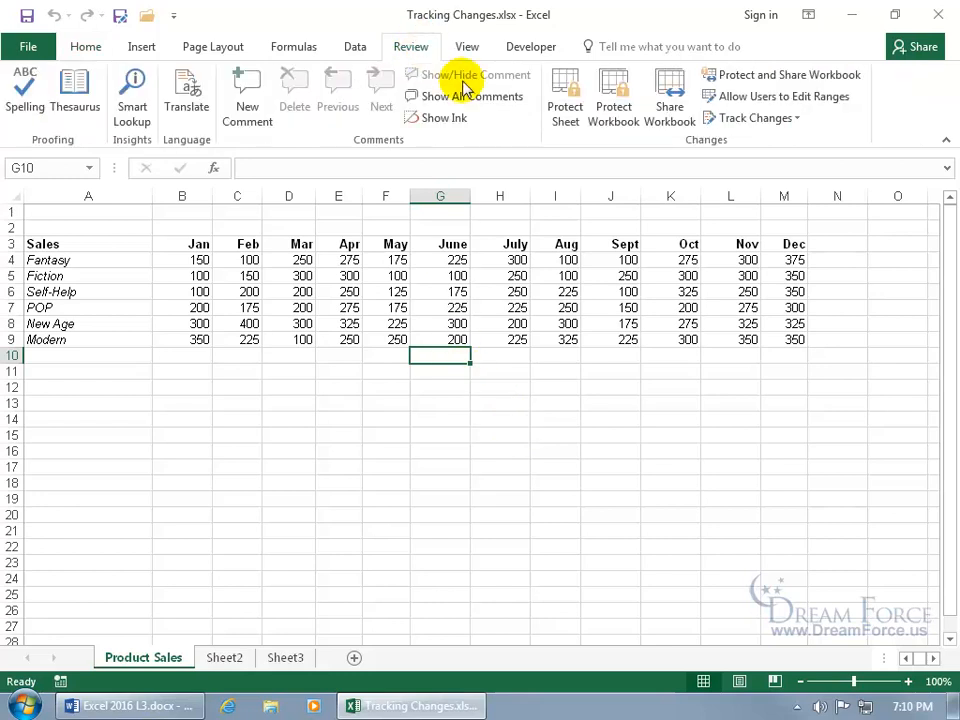
left_click(769, 122)
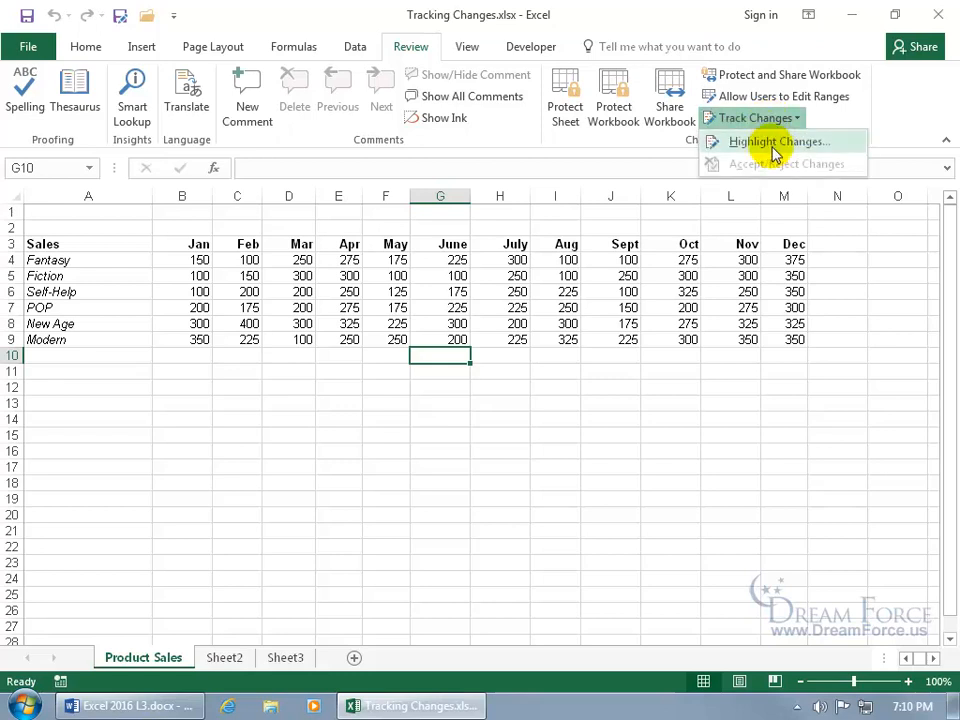
left_click(775, 150)
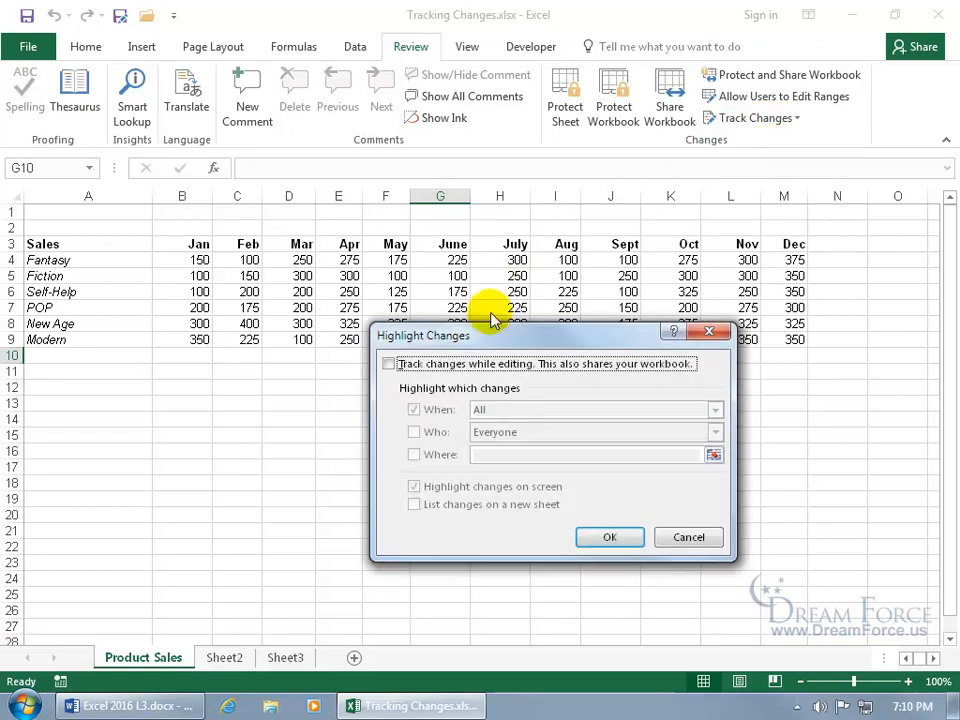
- Tick 'Track changes while editing', with When left on All
left_click(390, 364)
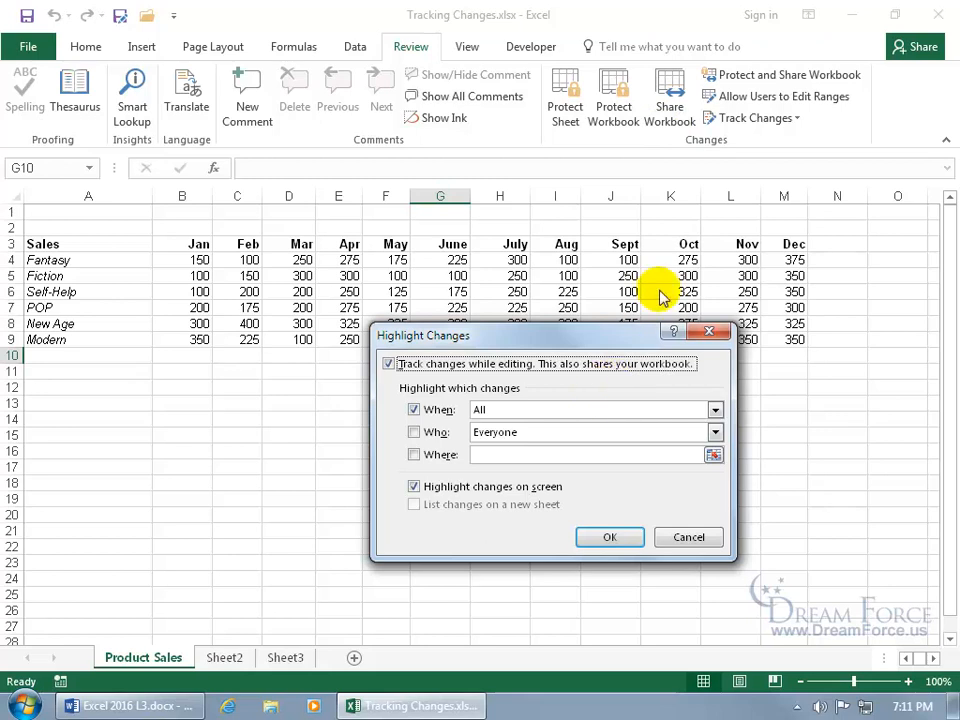
left_click(672, 140)
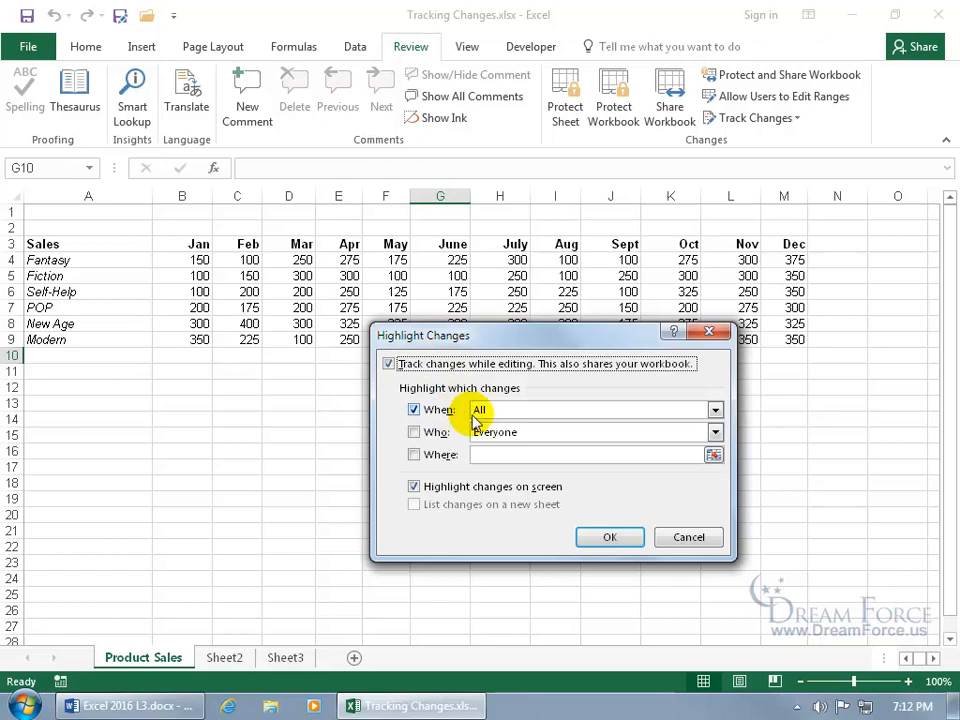
- Leave the When period on All, then untick the When filter
left_click(715, 411)
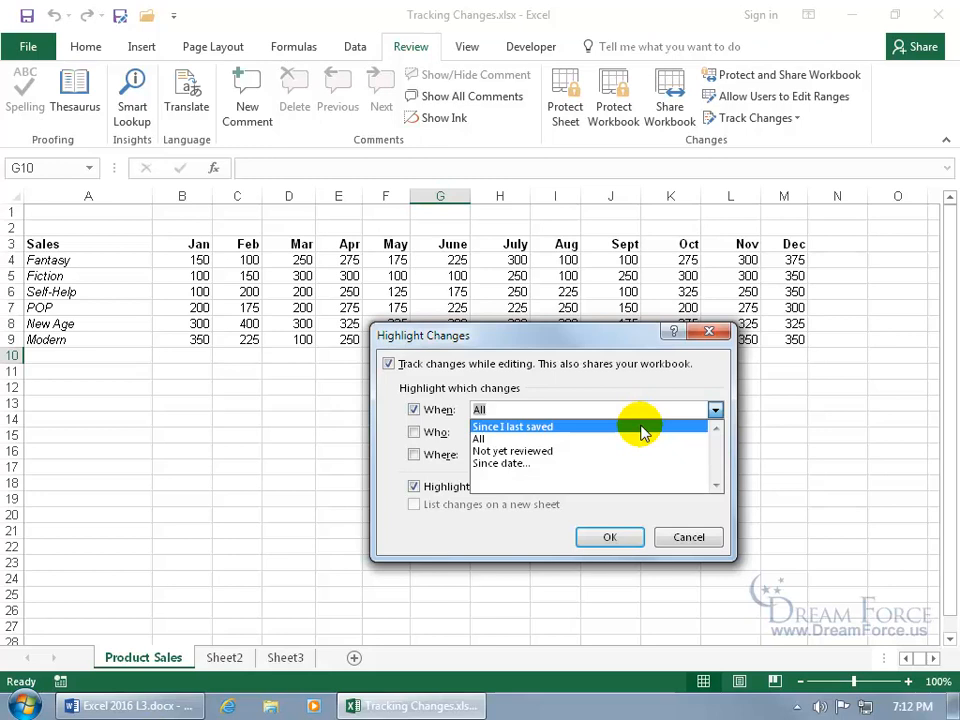
left_click(565, 382)
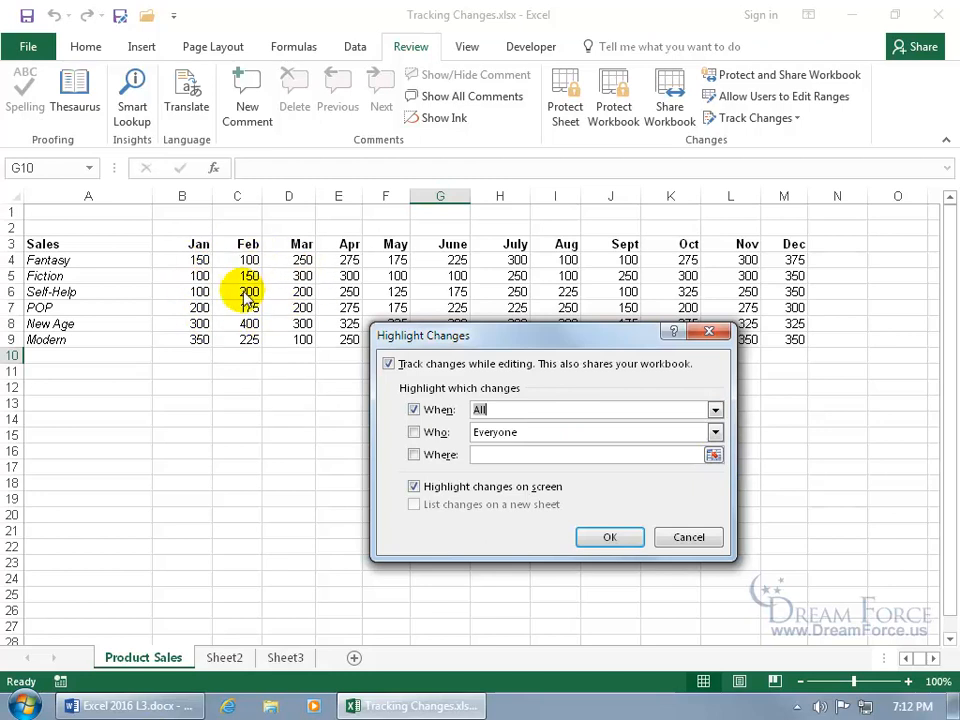
left_click(415, 410)
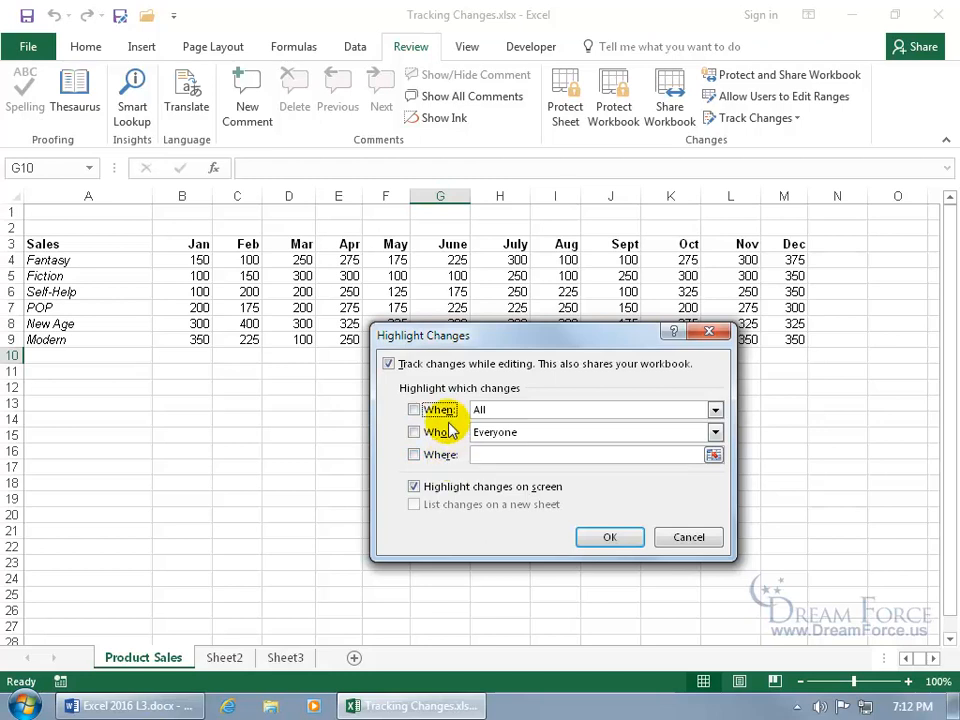
- Apply the tracking settings, save the workbook as shared, and select cell B4
left_click(607, 540)
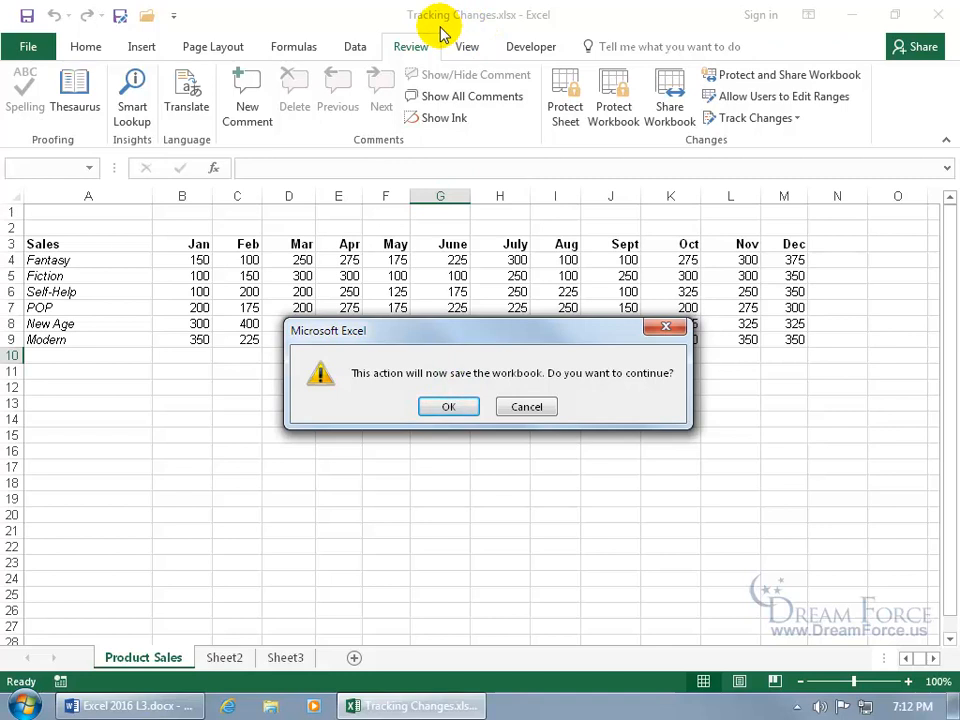
left_click(450, 407)
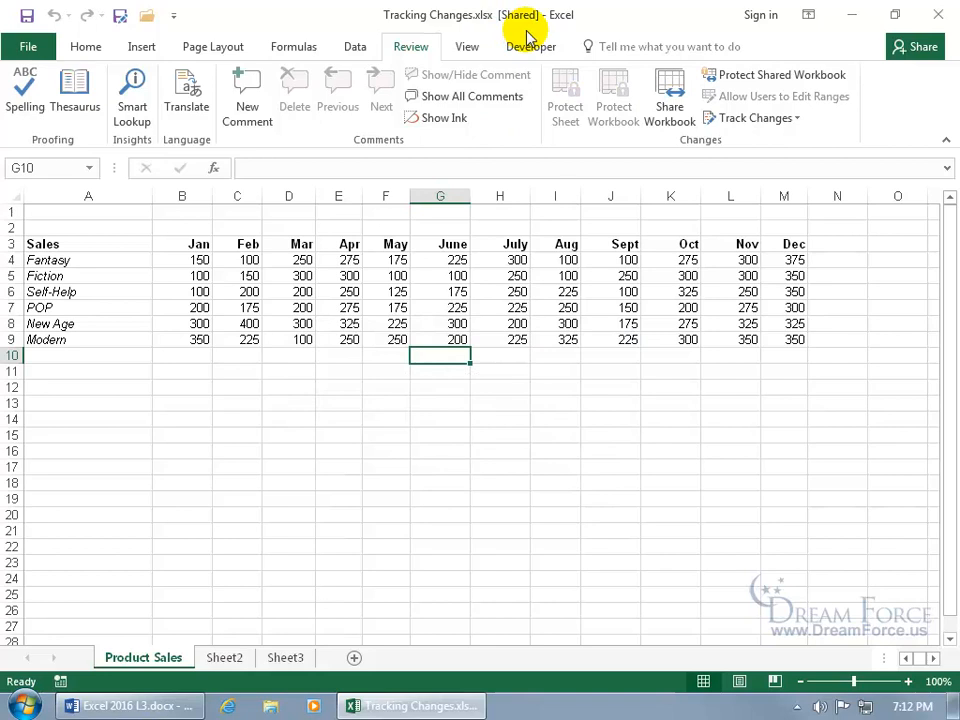
left_click(195, 260)
- Change B4 from 150 to 1, view its change note, and save the workbook
type("1")
key("Return")
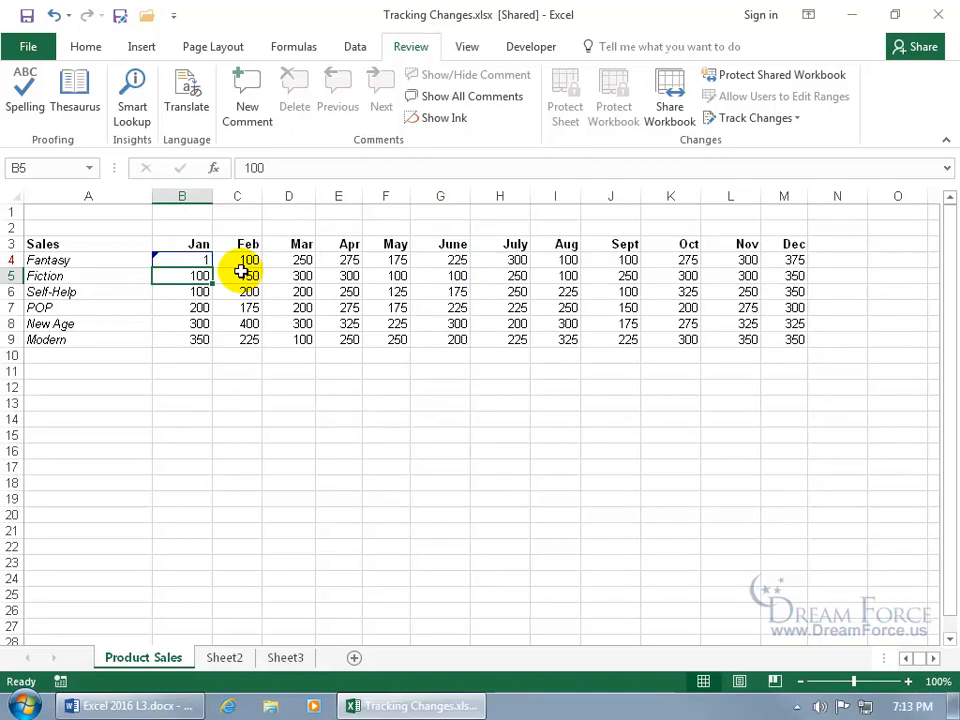
mouse_move(186, 259)
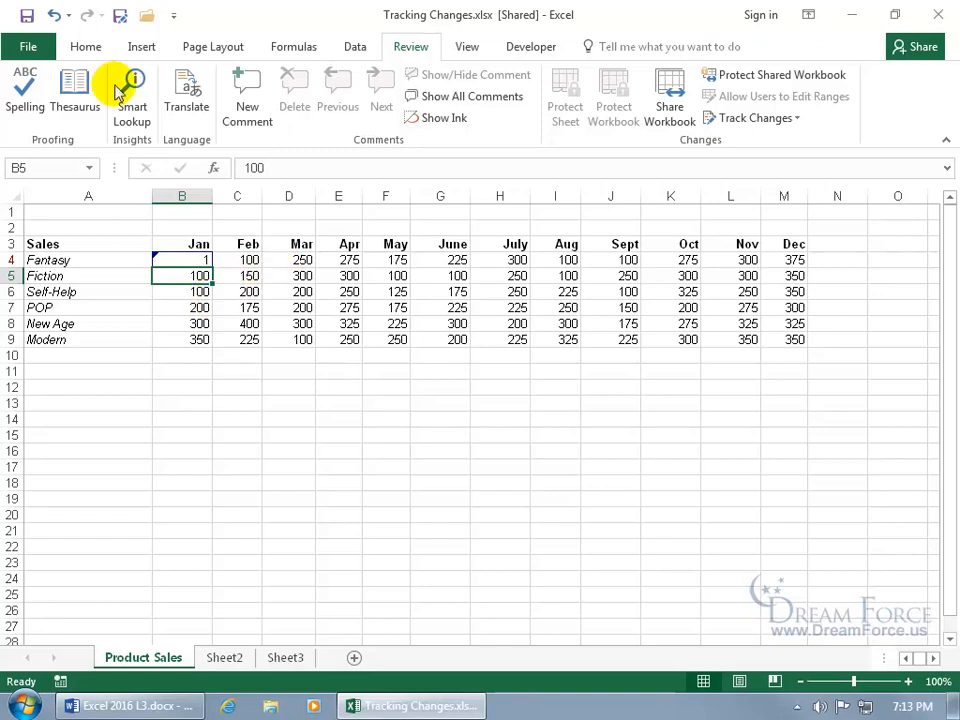
left_click(34, 25)
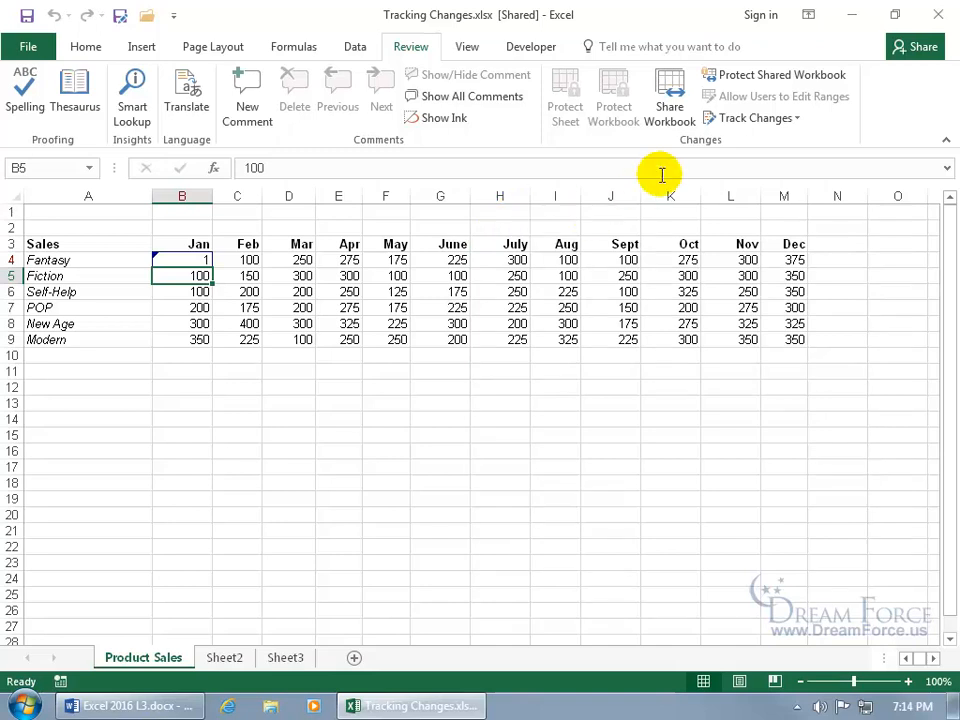
- Untick 'Track changes while editing' and confirm removing the workbook from shared use
left_click(735, 119)
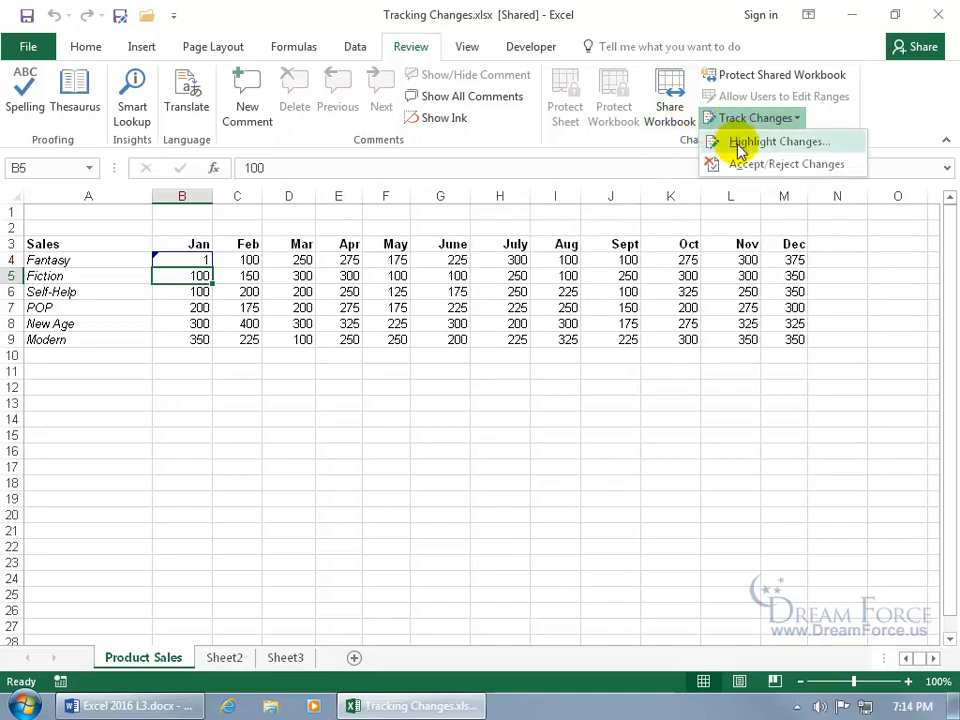
left_click(742, 143)
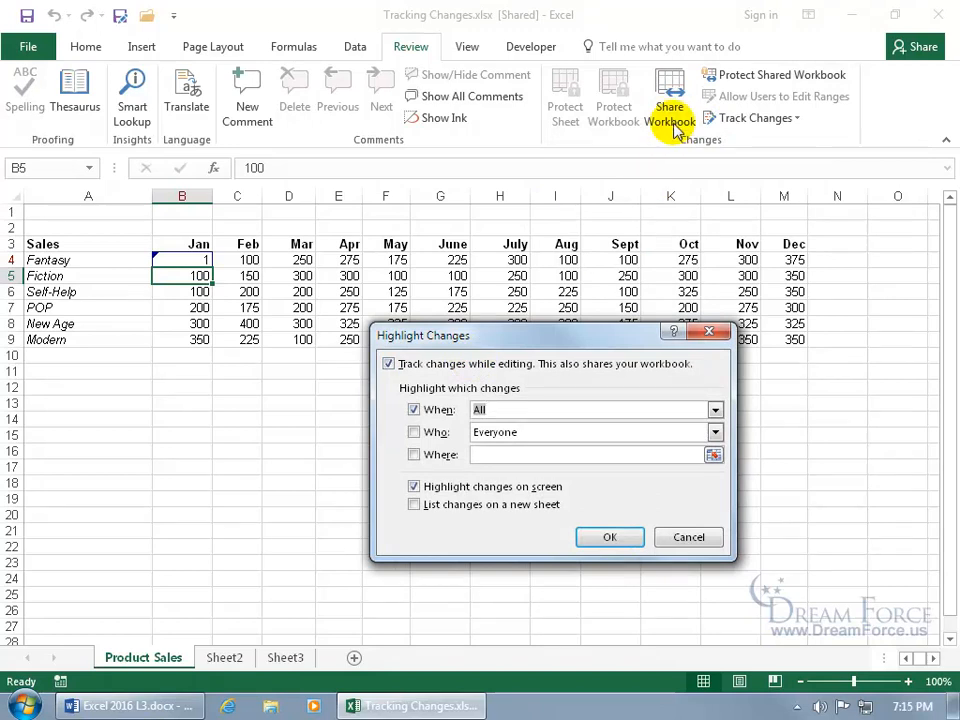
left_click(505, 364)
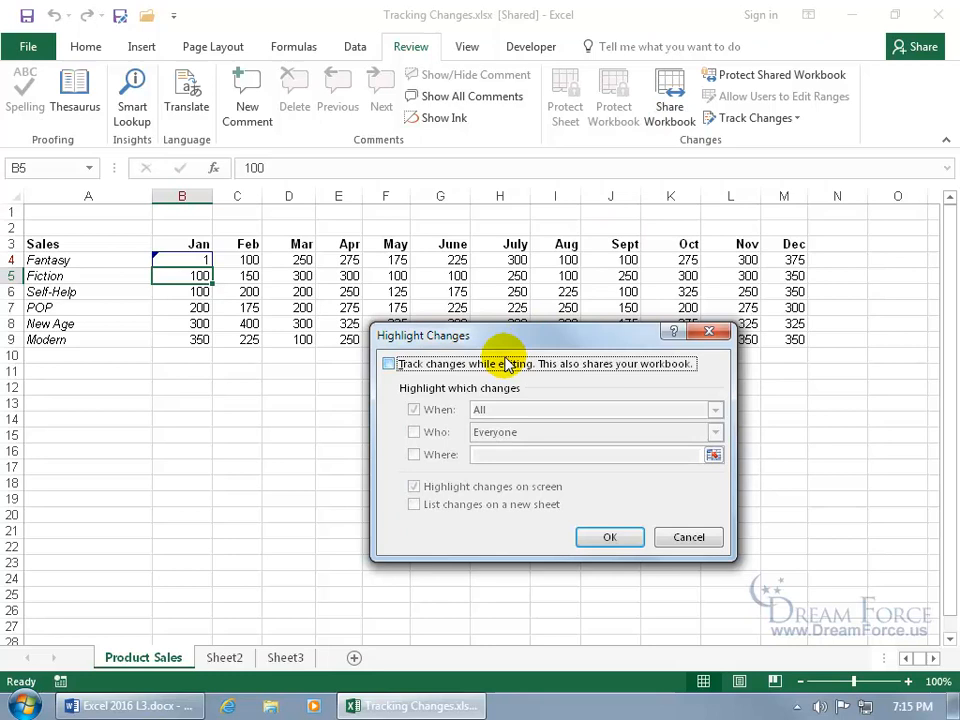
left_click(622, 540)
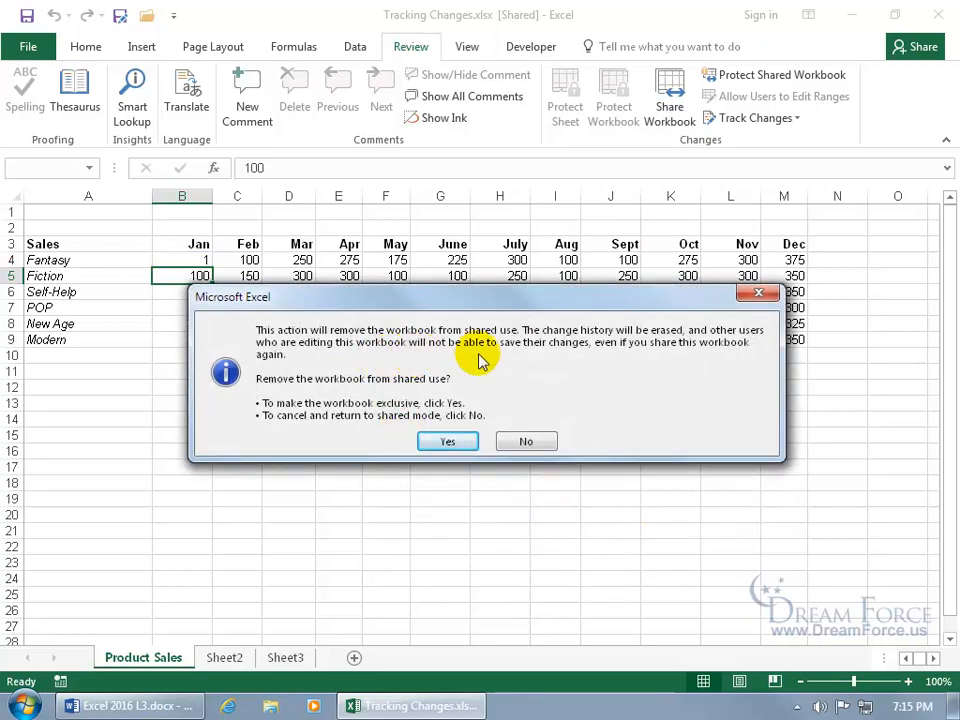
left_click(448, 441)
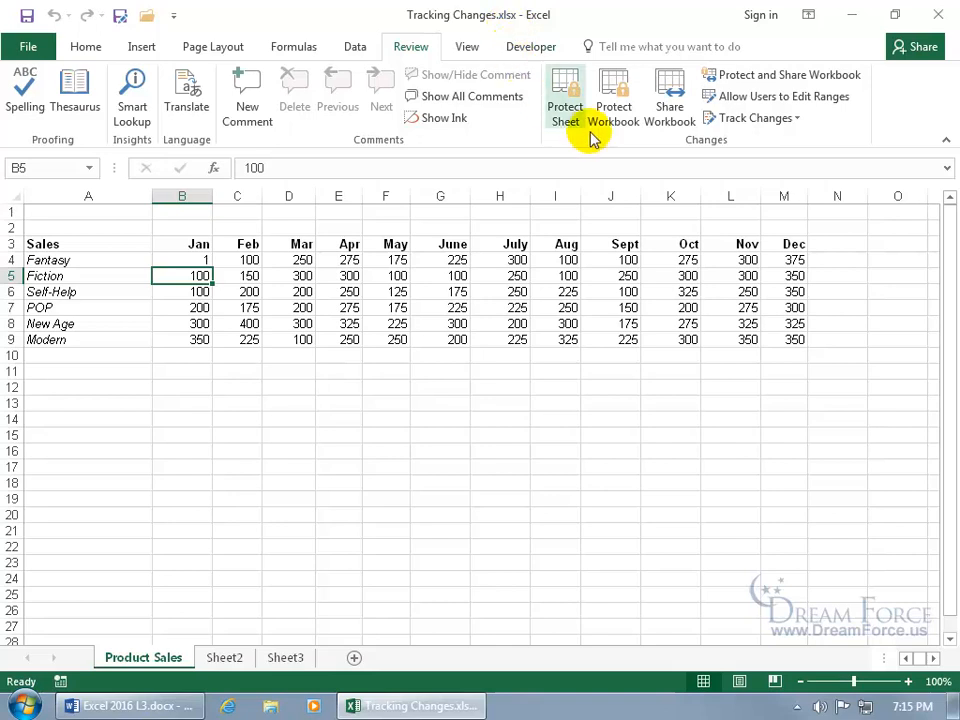
- Share the workbook allowing multiple simultaneous editors, then reopen the Highlight Changes settings
left_click(668, 120)
left_click(476, 330)
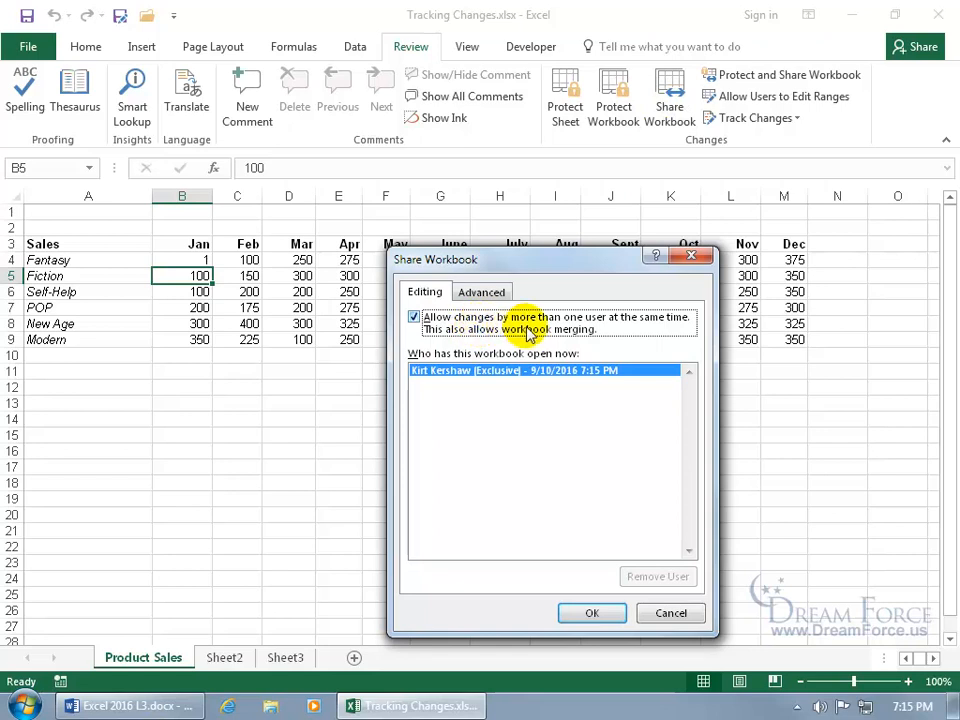
left_click(603, 617)
left_click(448, 408)
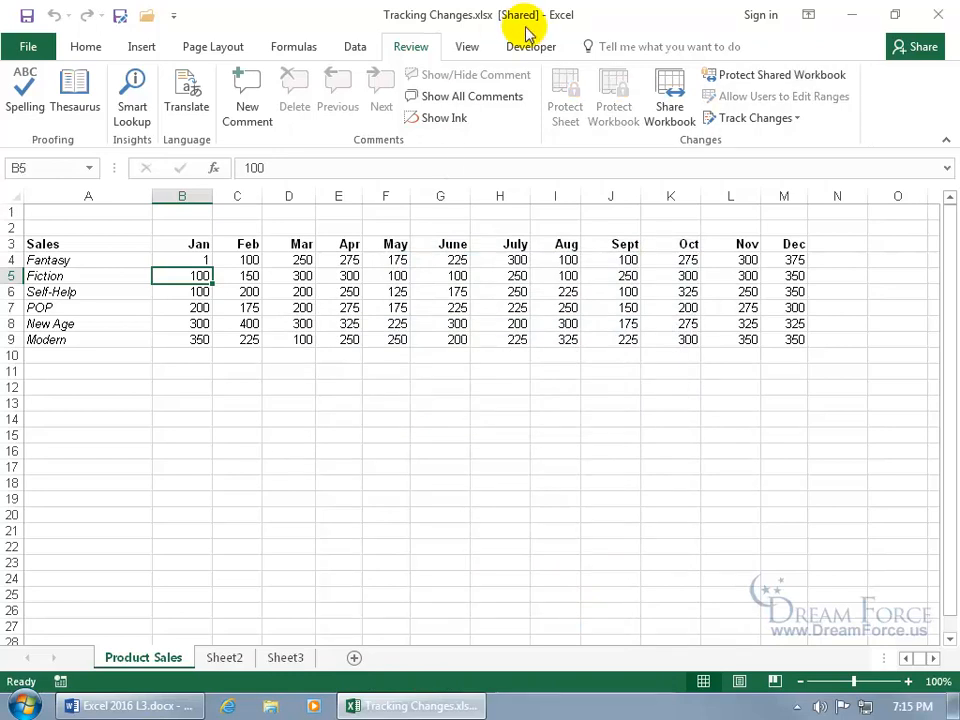
left_click(745, 119)
left_click(778, 141)
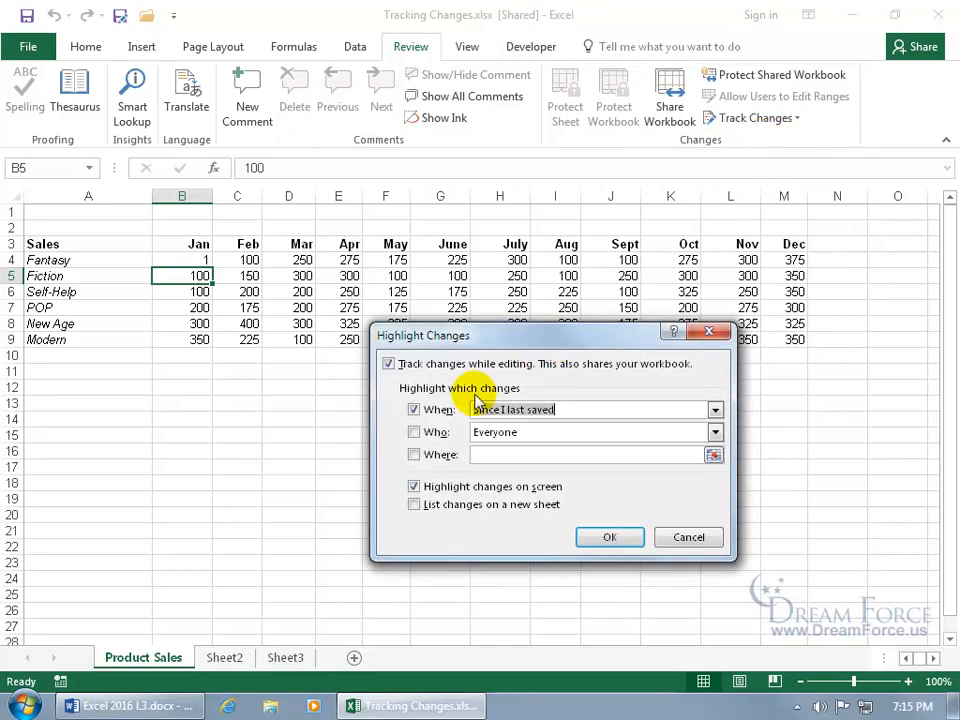
- Untick When to highlight changes from any time, then dismiss the 'No changes were found' notice
left_click(437, 412)
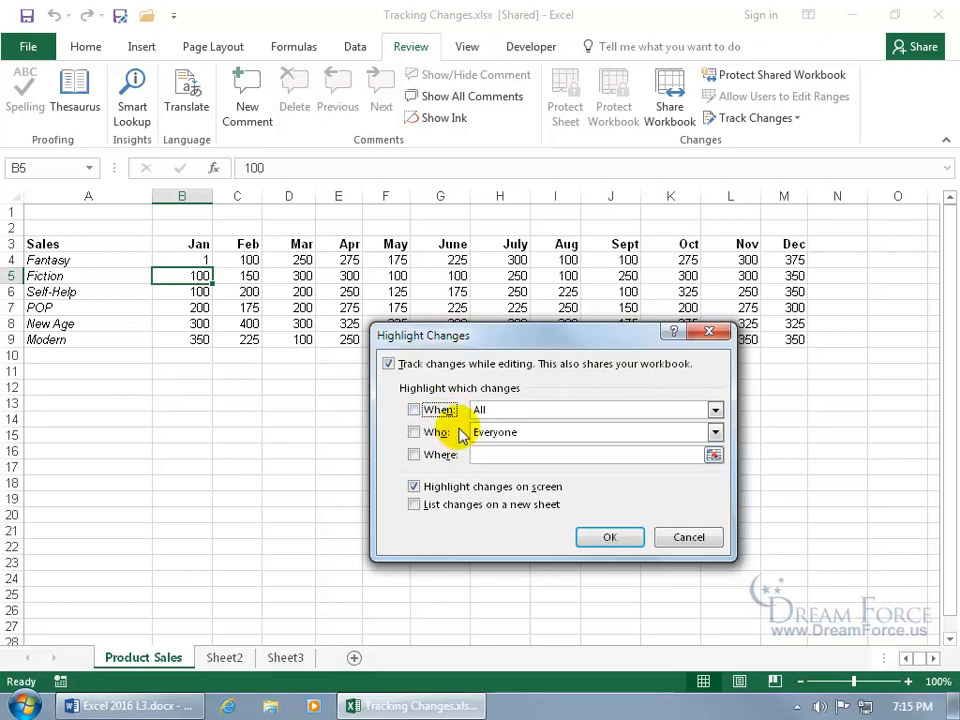
left_click(605, 538)
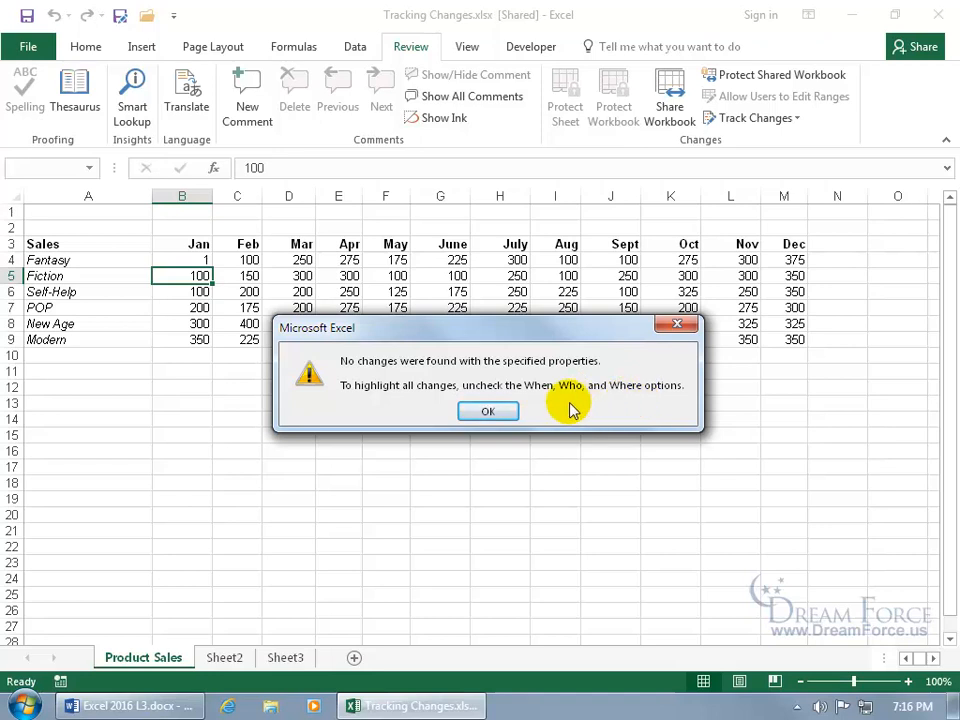
left_click(504, 410)
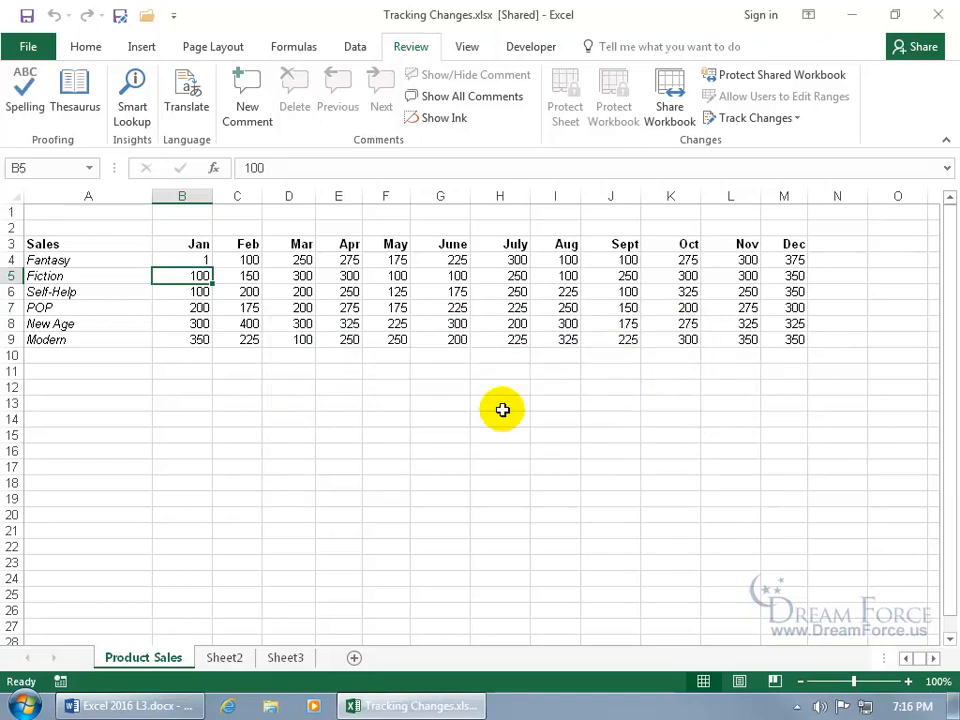
- Restore B4 to 150 and save twice, merging others' Feb edits of 2, 3 and 4
left_click(201, 259)
type("150")
key("ctrl+Return")
key("Return")
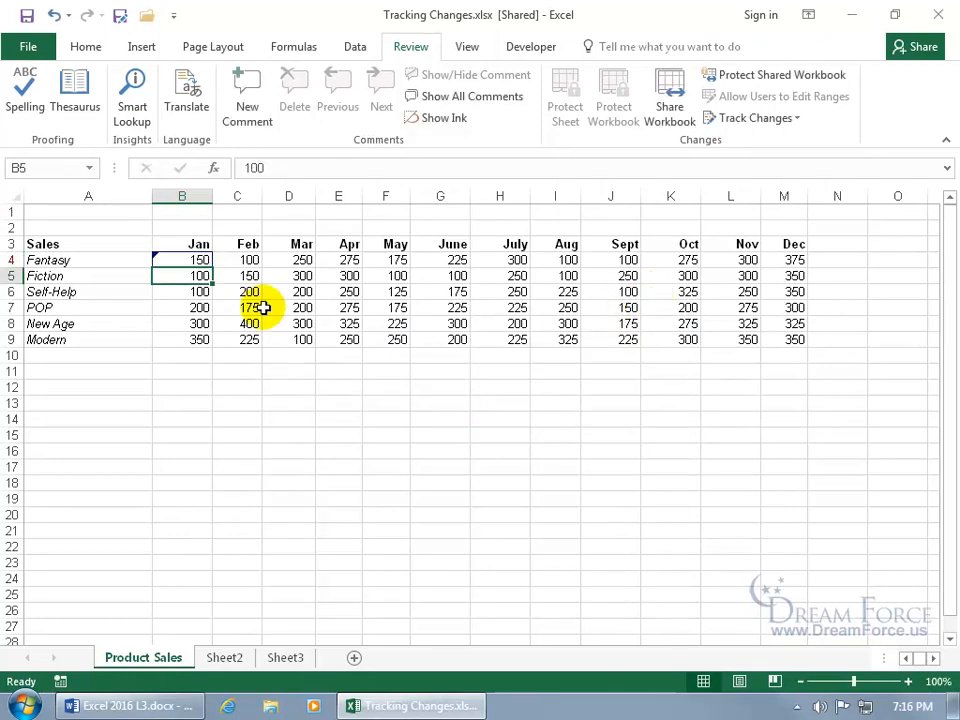
mouse_move(196, 260)
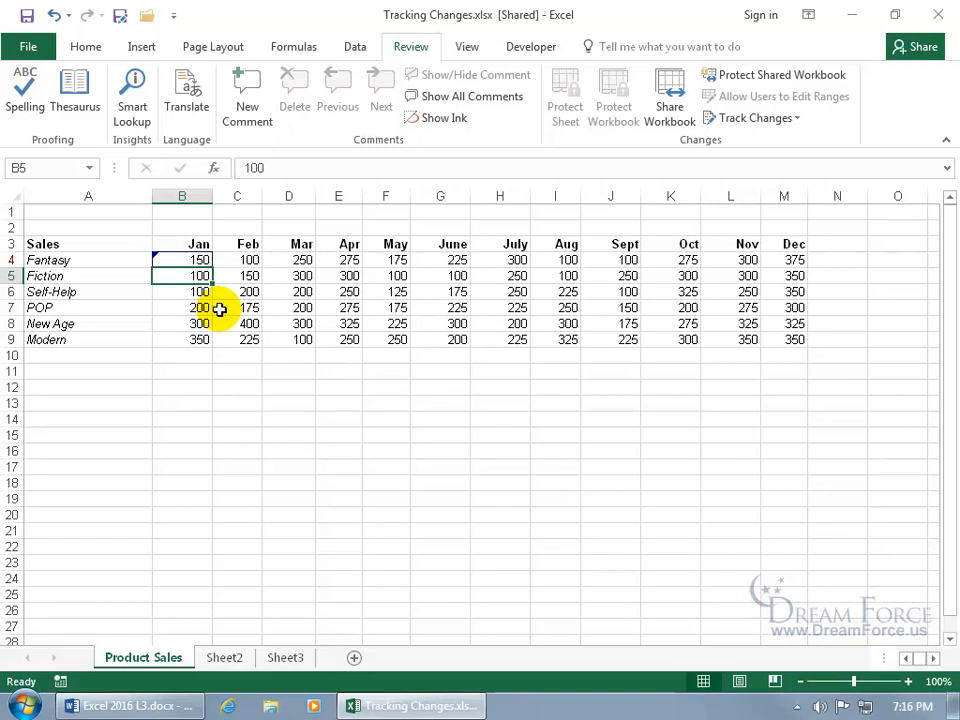
left_click(26, 15)
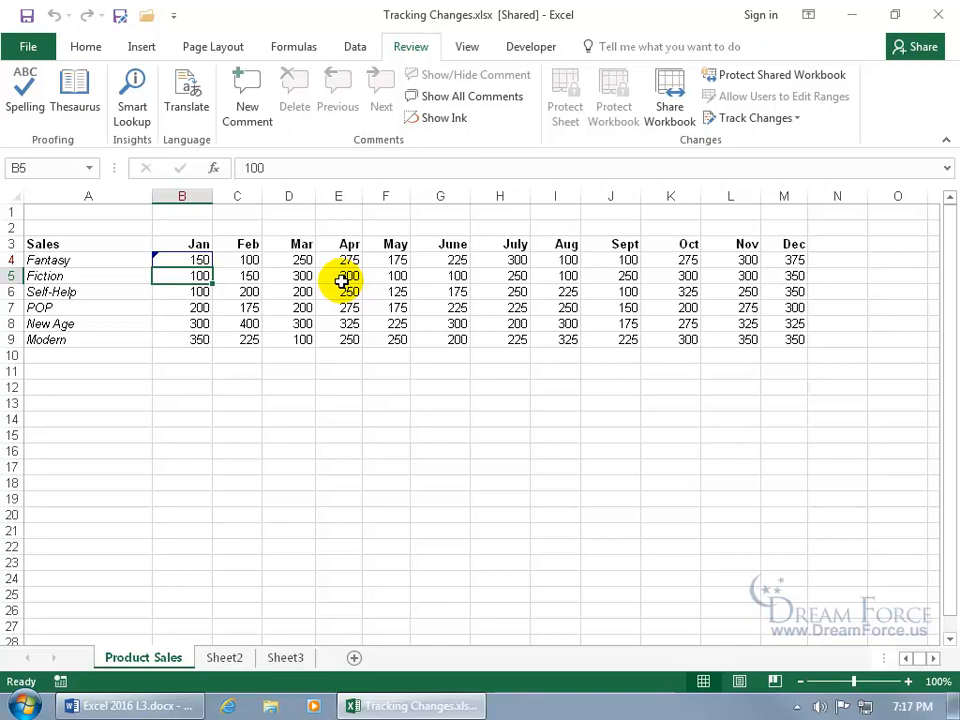
left_click(27, 15)
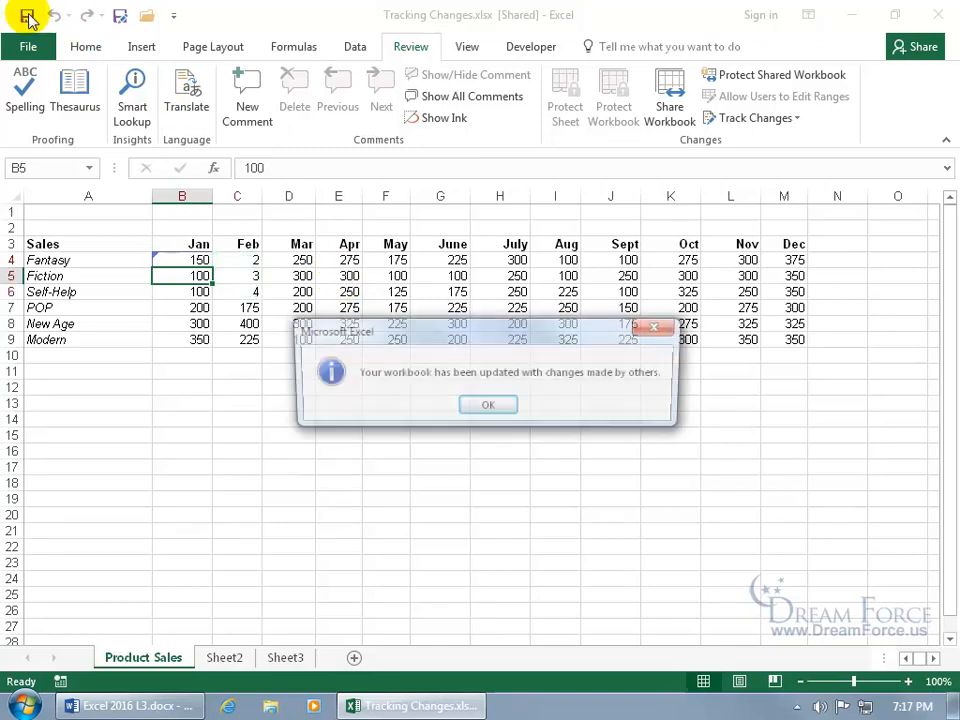
left_click(492, 408)
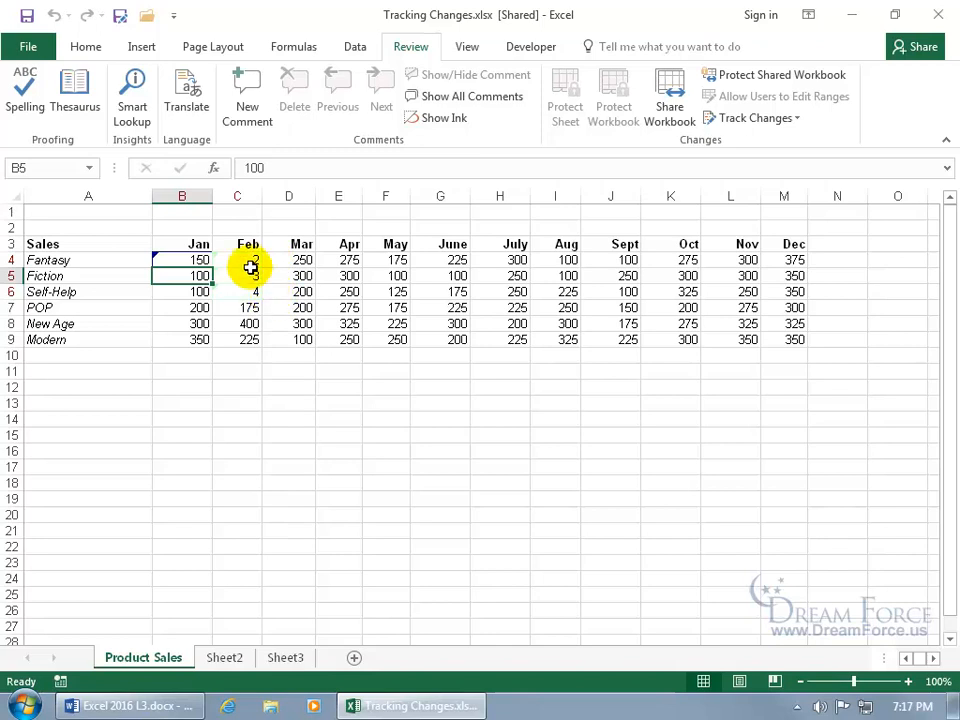
mouse_move(245, 260)
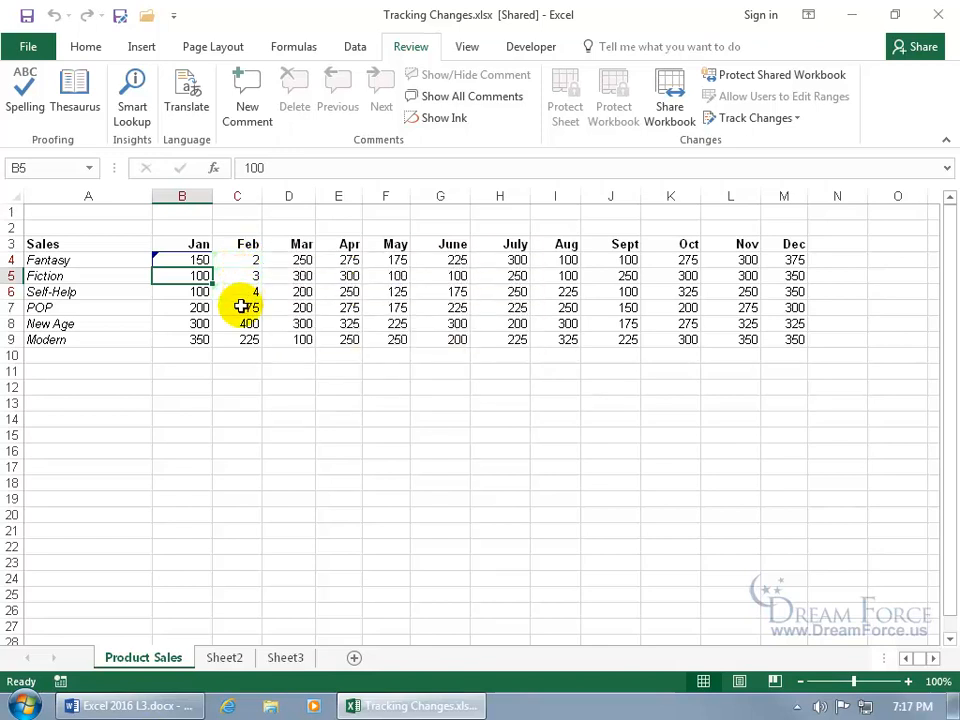
left_click(242, 306)
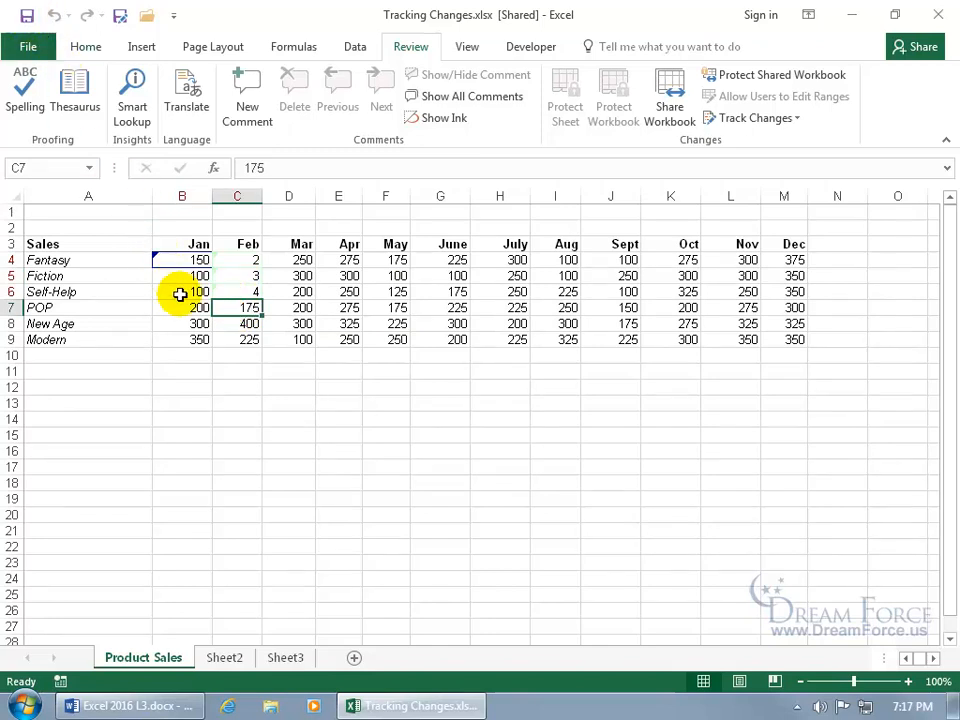
- Uncheck 'Highlight changes on screen' in the Highlight Changes settings
left_click(787, 123)
left_click(779, 141)
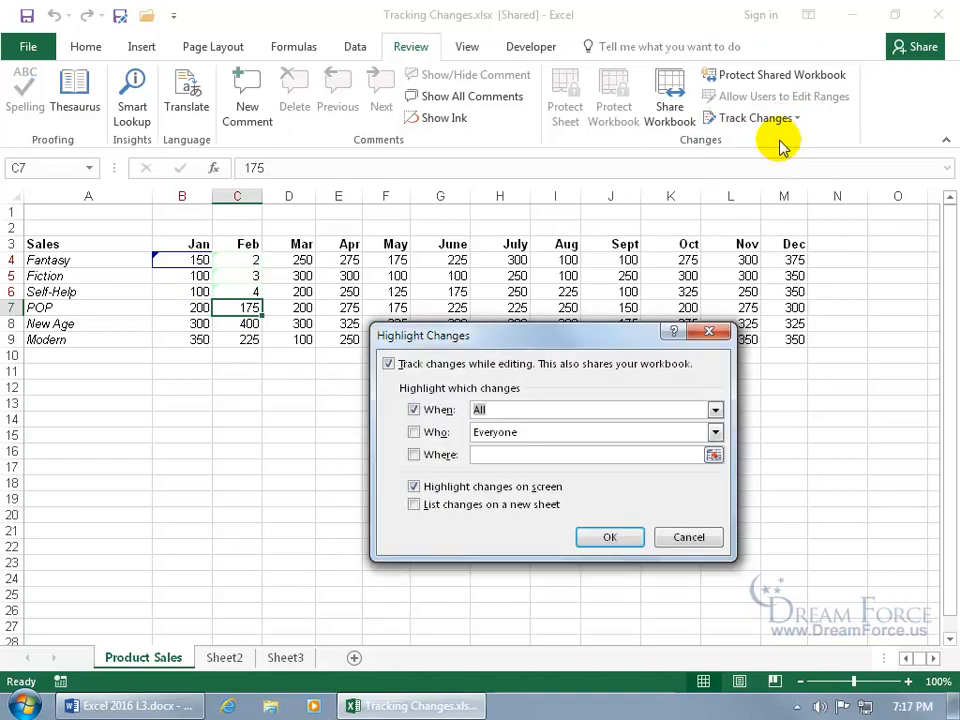
left_click(469, 488)
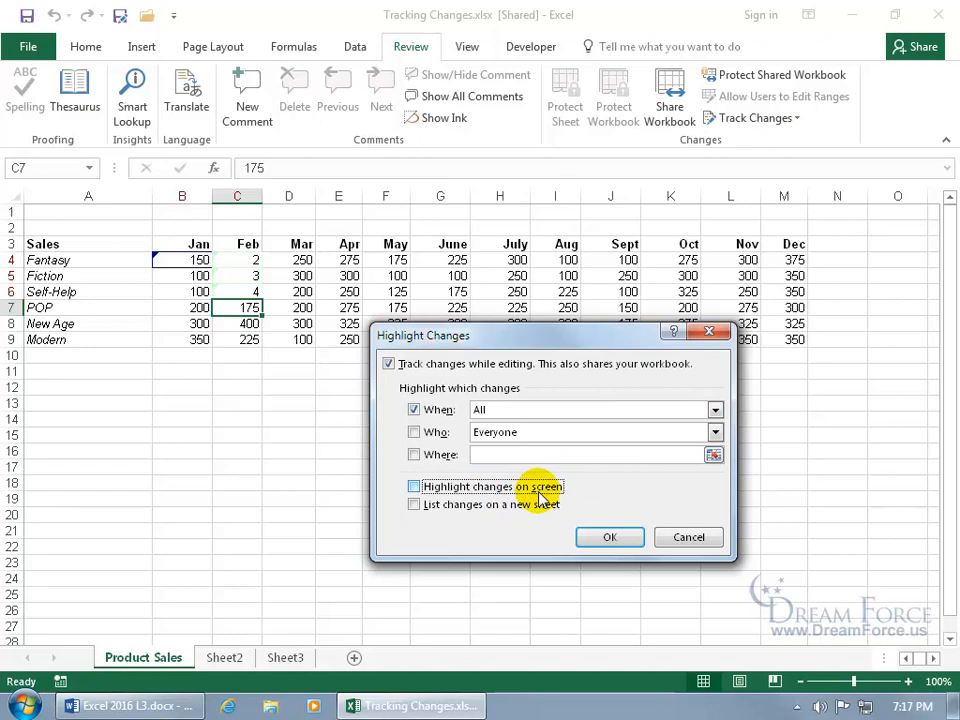
left_click(603, 539)
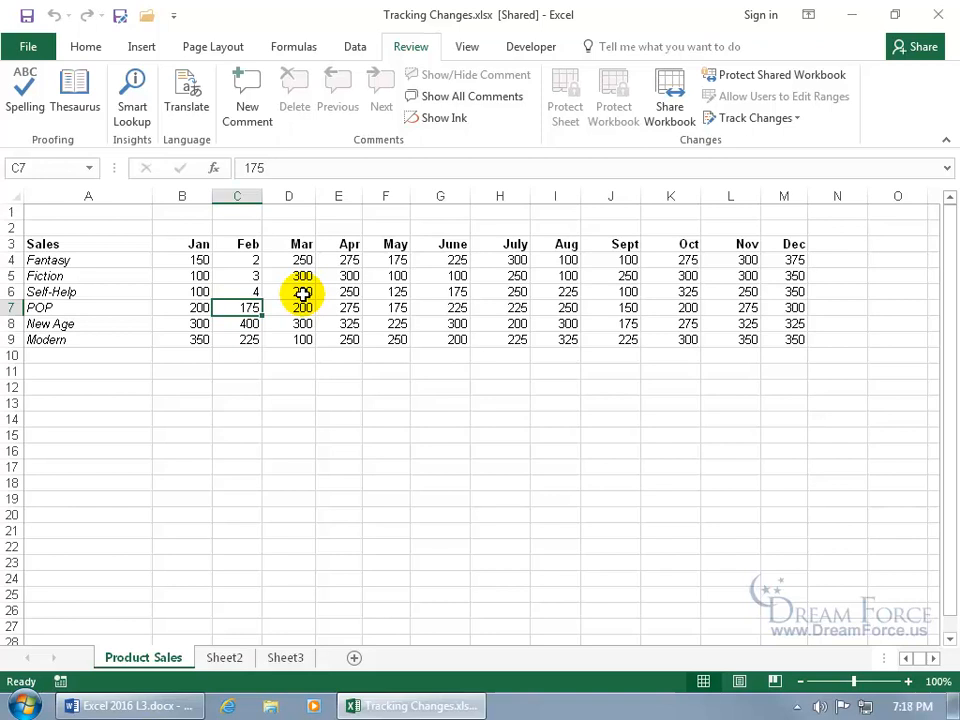
- Untick When in Highlight Changes, keeping on-screen highlighting on, so all changes show
left_click(766, 118)
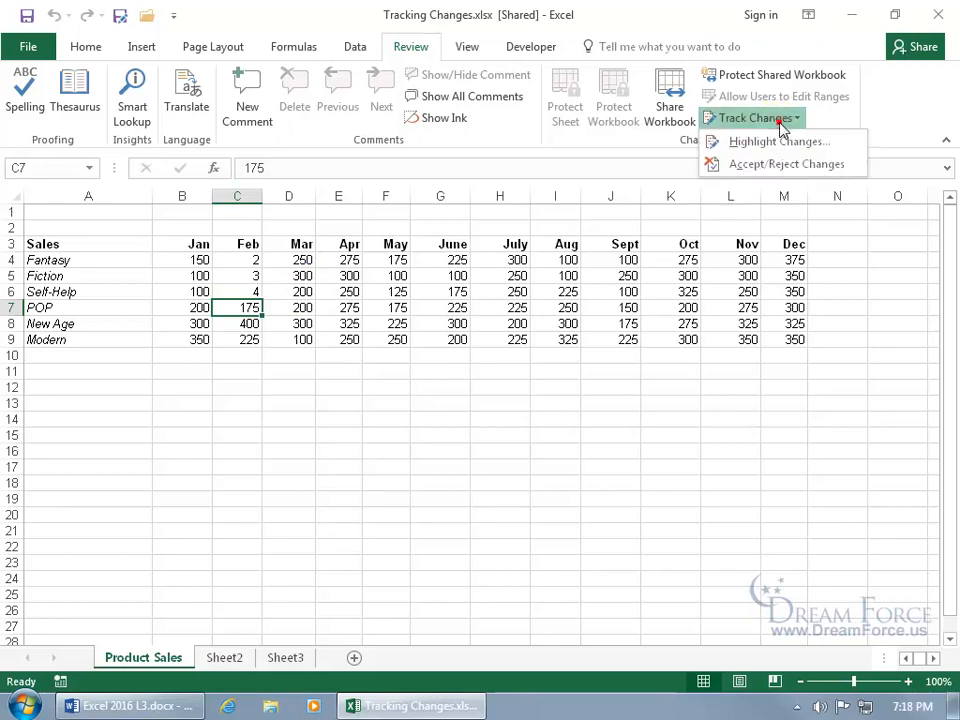
left_click(780, 141)
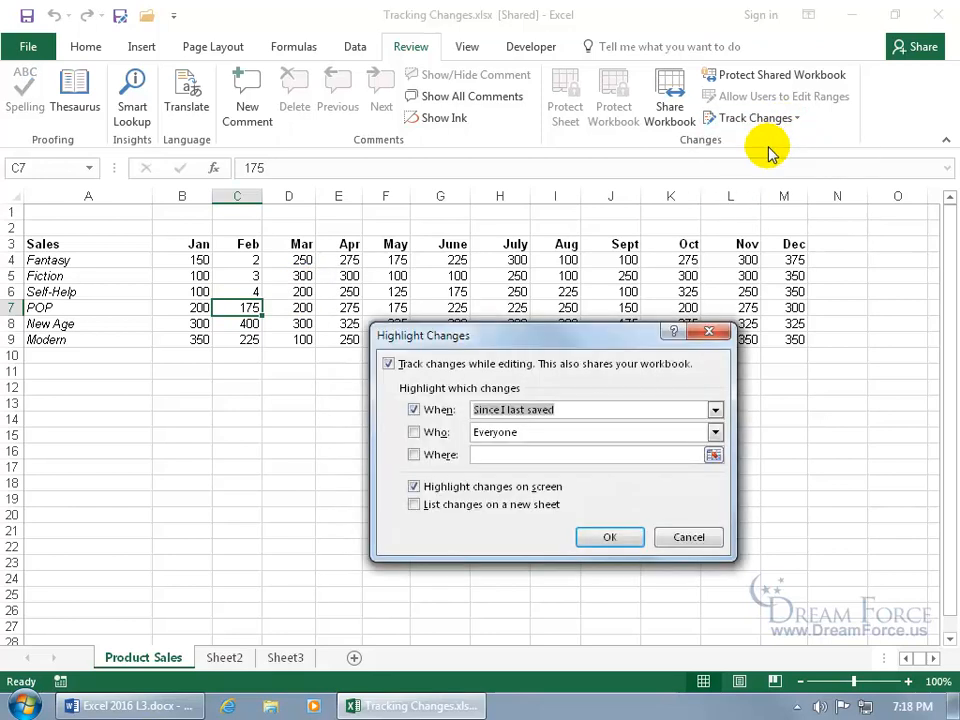
left_click(428, 410)
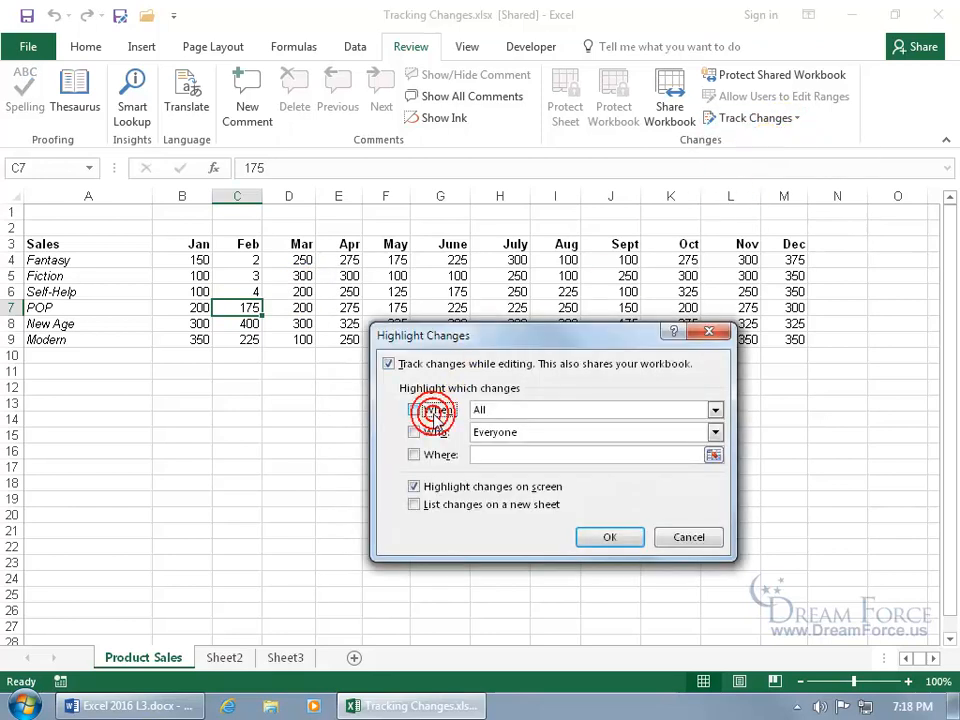
left_click(607, 543)
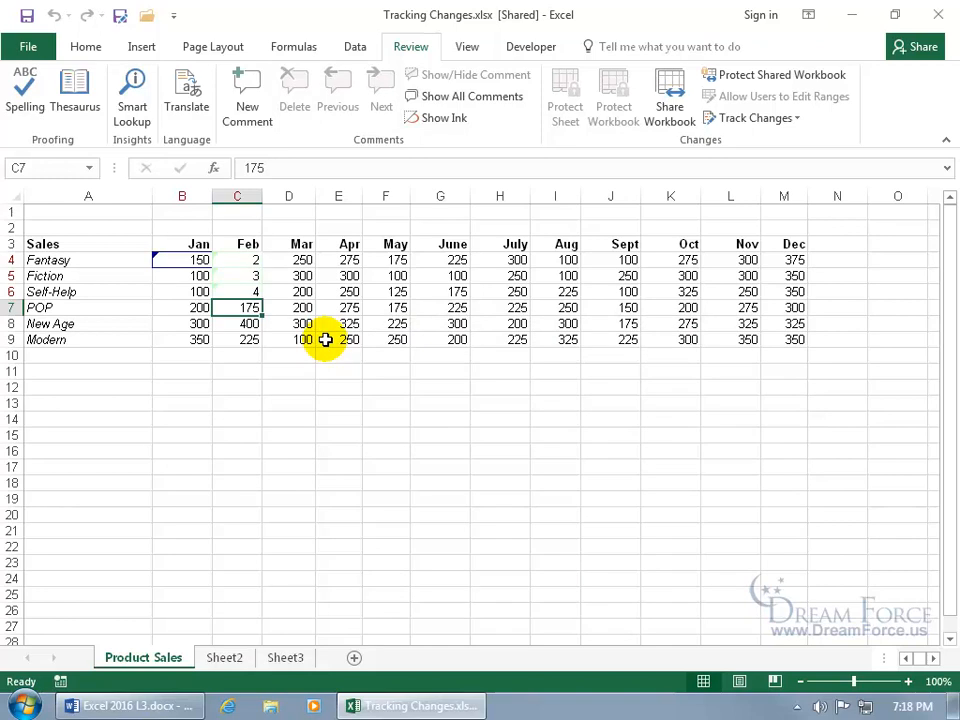
- Restore Fantasy's Feb value in C4 to 100, then start Accept/Reject Changes
mouse_move(247, 259)
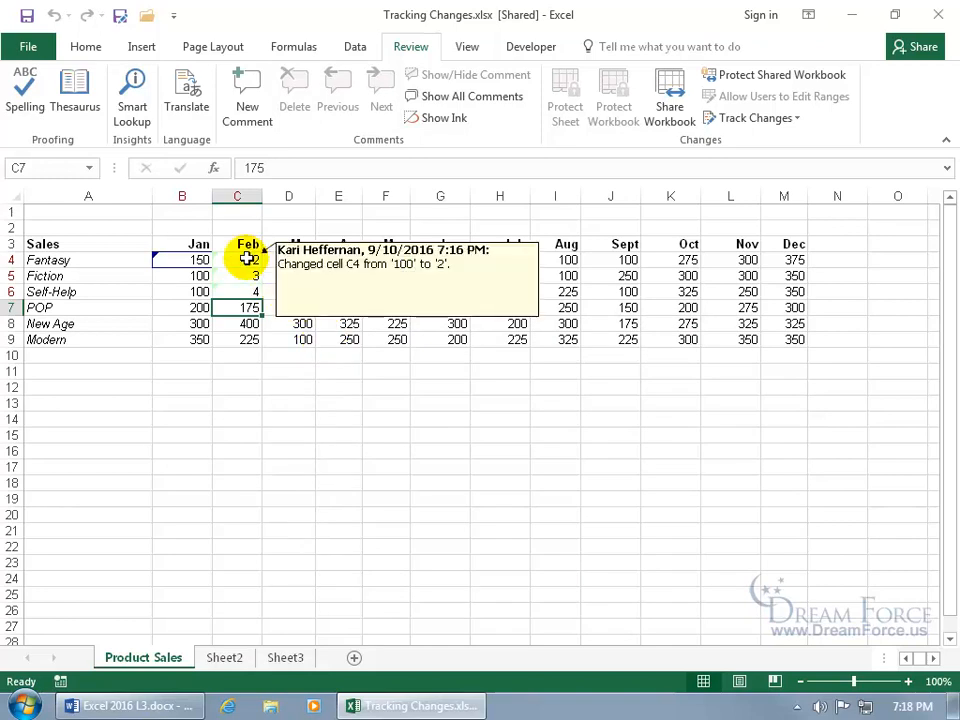
left_click(247, 259)
type("100")
key("Return")
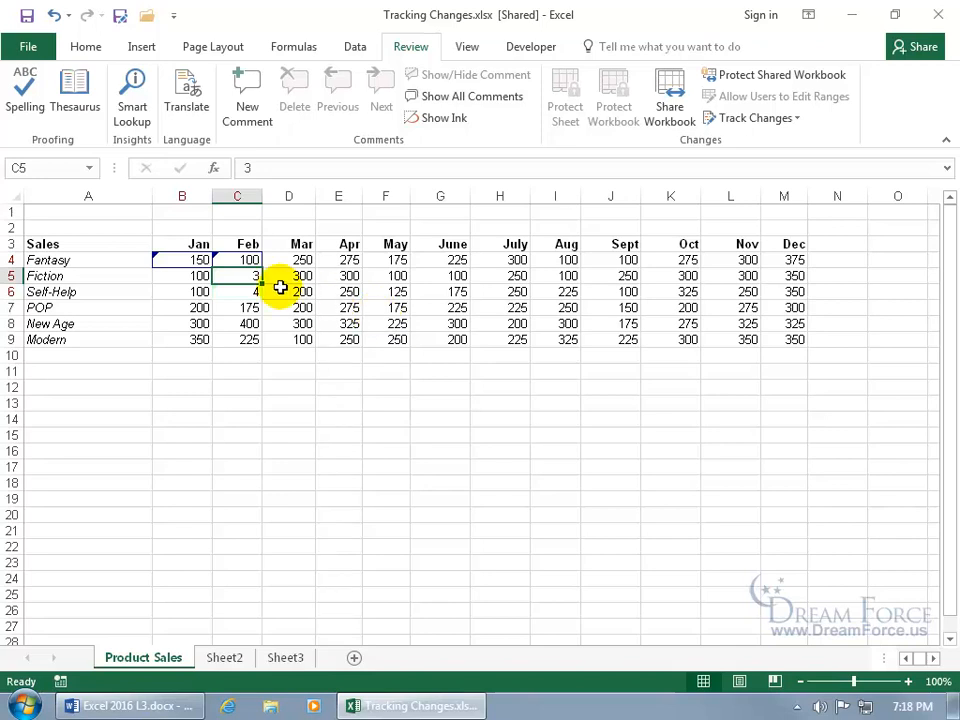
left_click(767, 126)
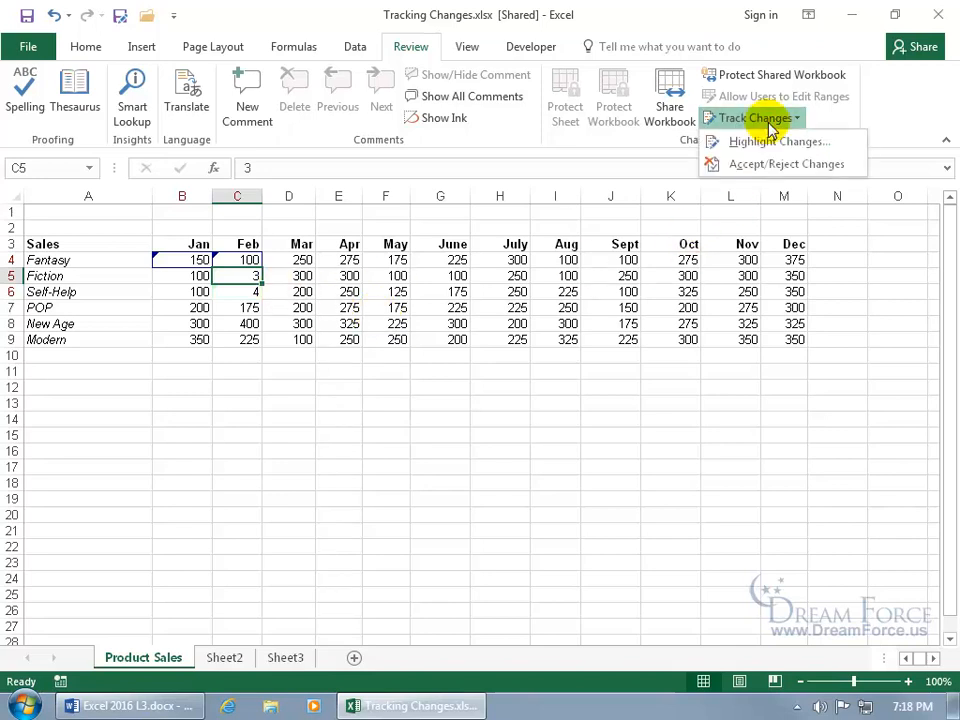
left_click(768, 163)
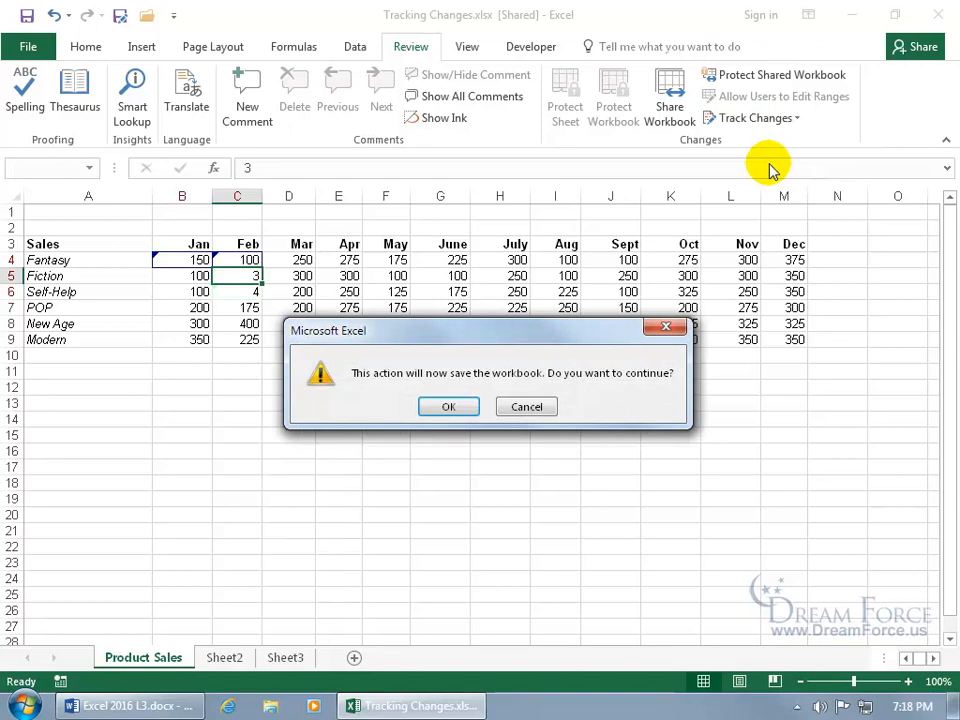
- Save the workbook, begin reviewing changes, and accept B4's change to 150
left_click(446, 410)
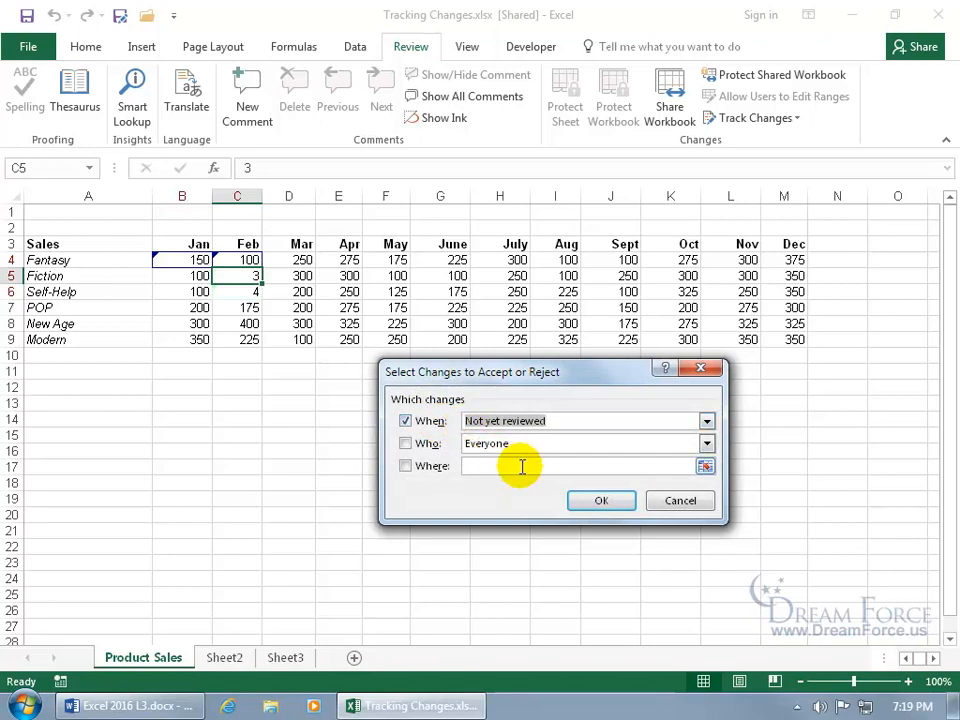
left_click(600, 501)
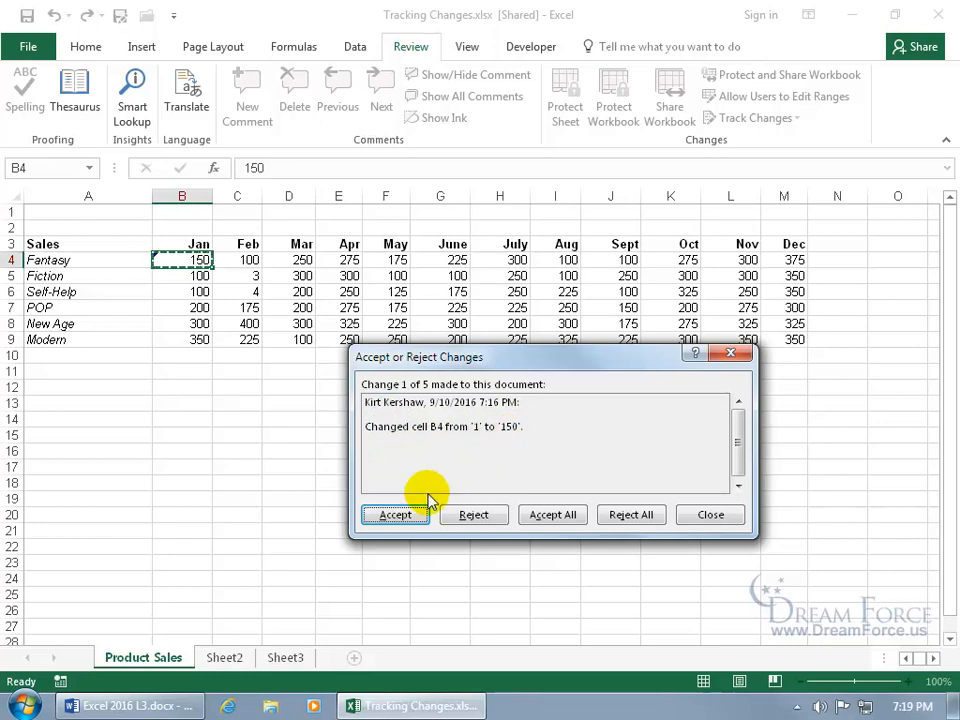
left_click(398, 514)
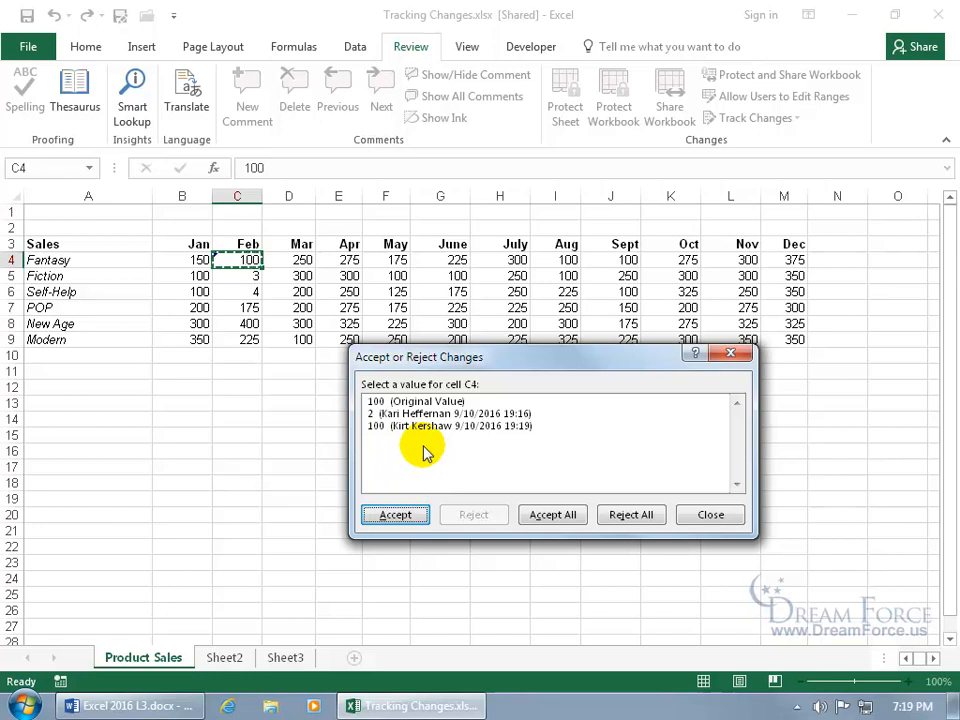
- Accept 2 as C4's value, then reject all remaining tracked changes
left_click(500, 427)
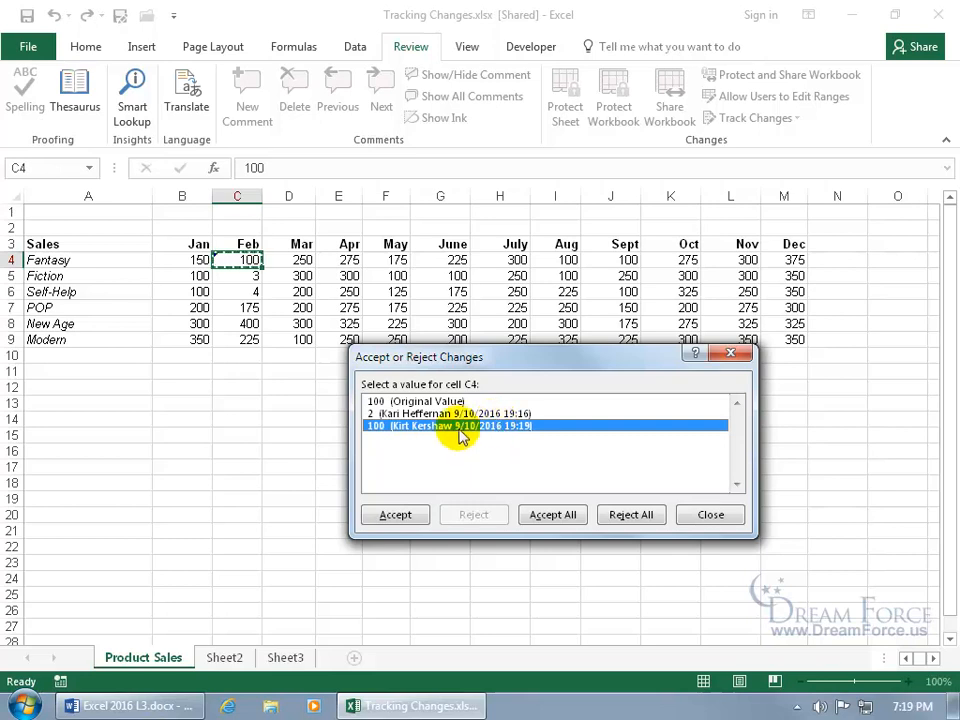
left_click(441, 416)
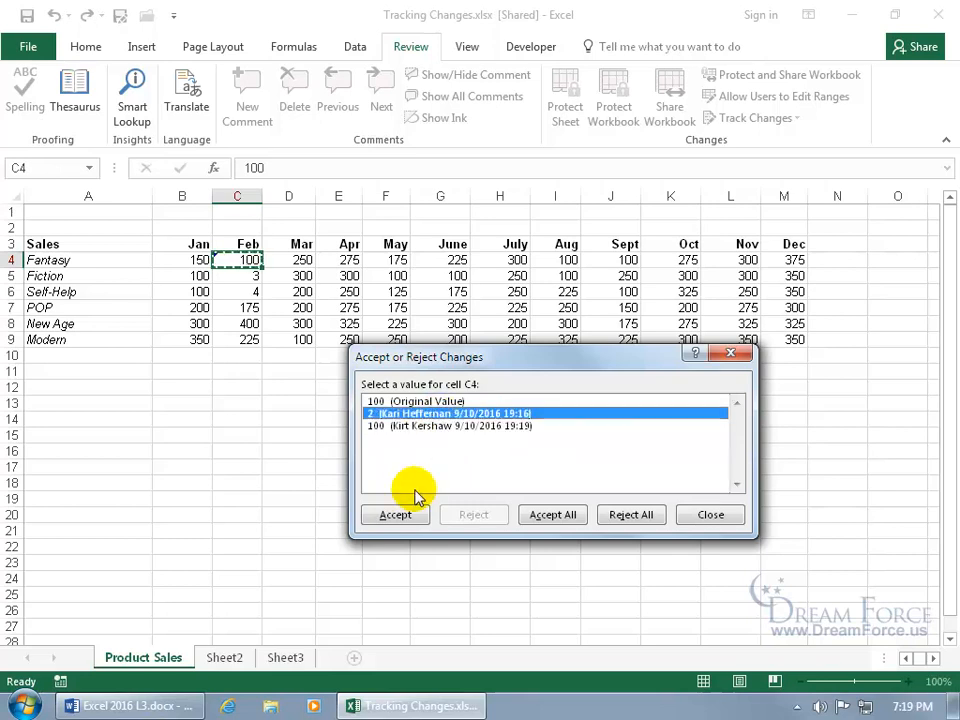
left_click(395, 514)
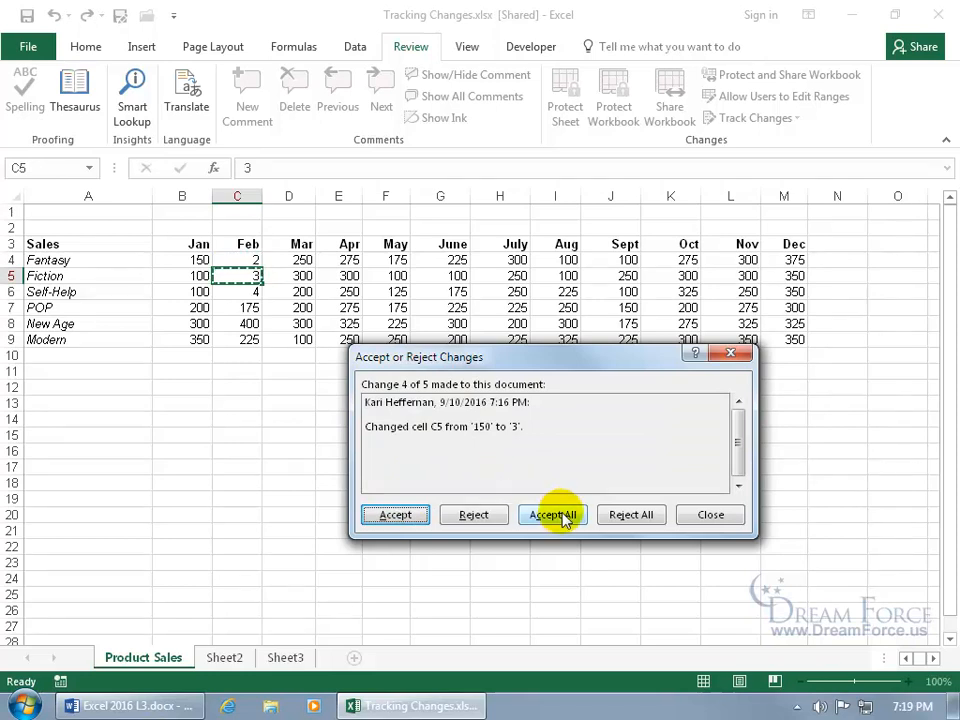
left_click(645, 517)
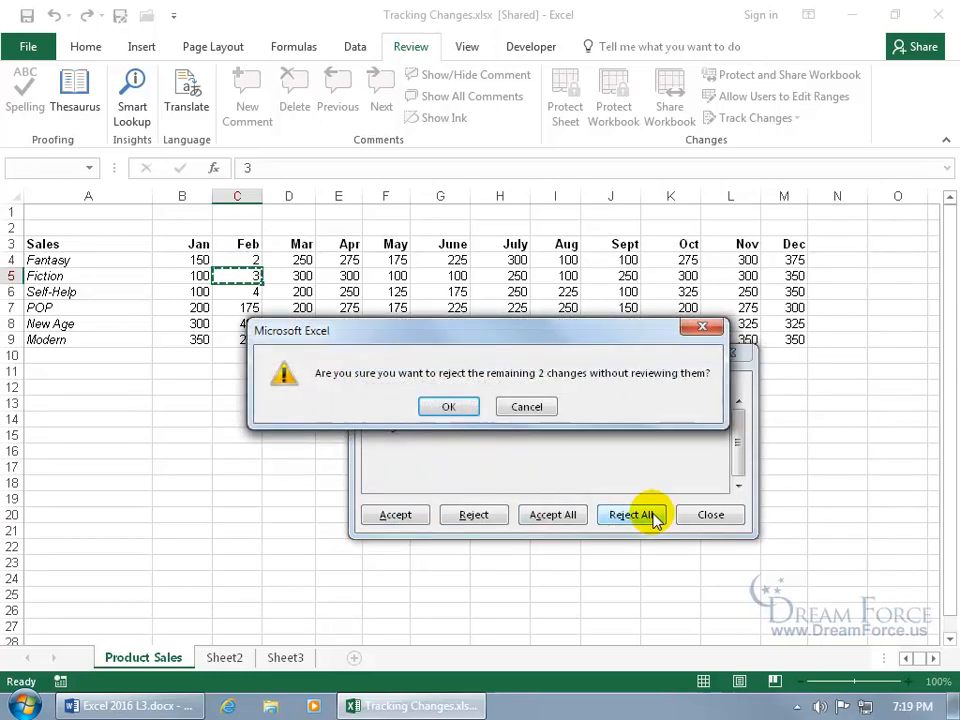
left_click(453, 408)
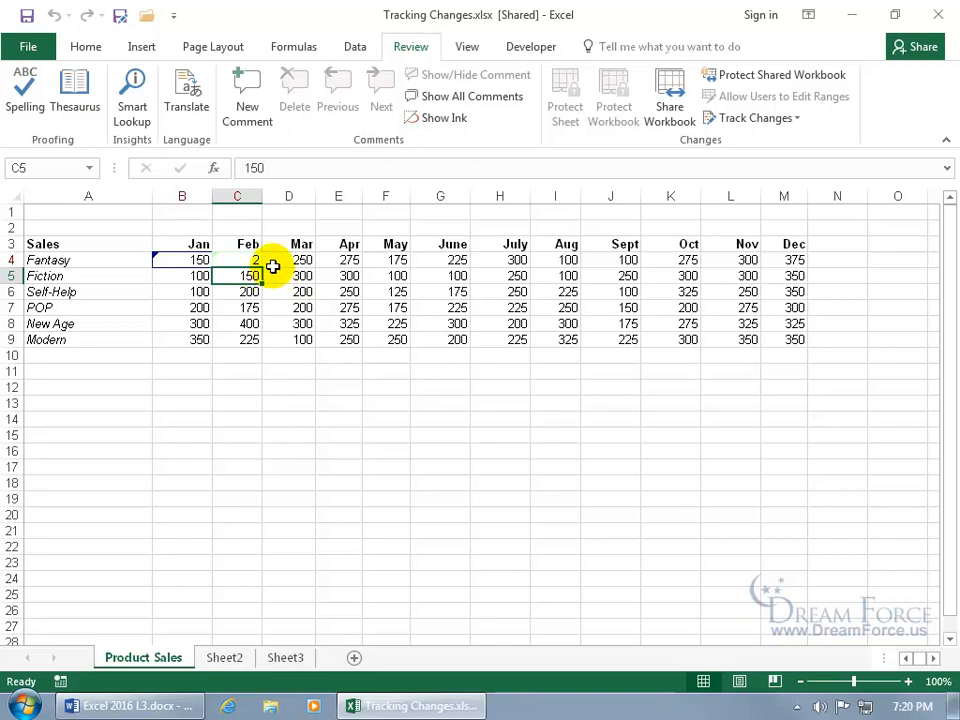
- Review all tracked changes, accepting B4's 150 and rejecting C4's change to restore 100
left_click(771, 121)
left_click(767, 164)
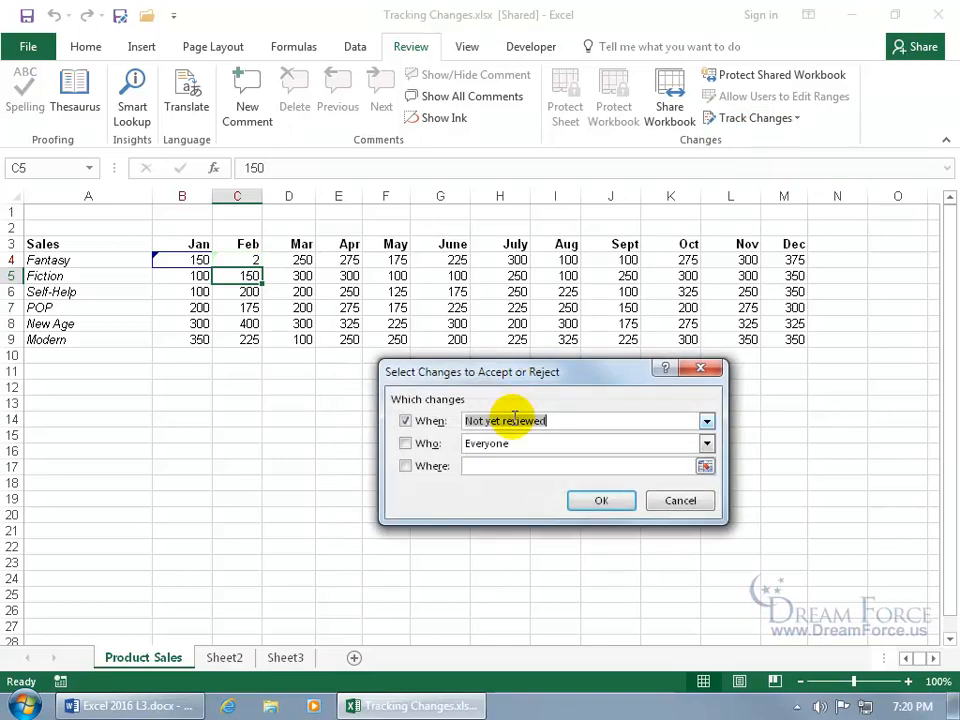
left_click(430, 421)
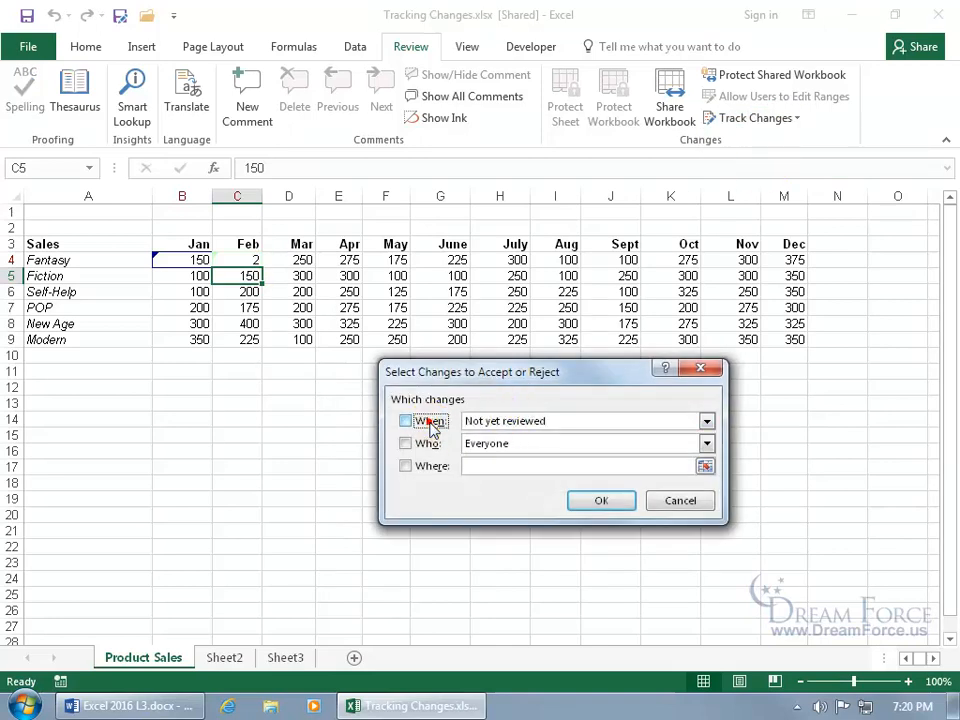
left_click(590, 500)
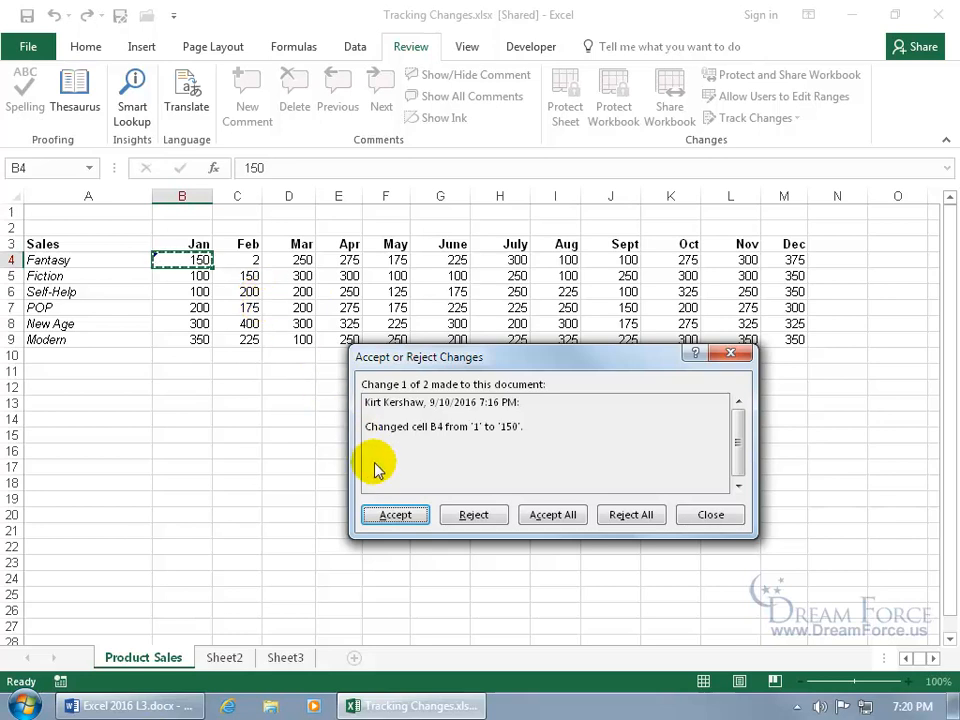
left_click(392, 515)
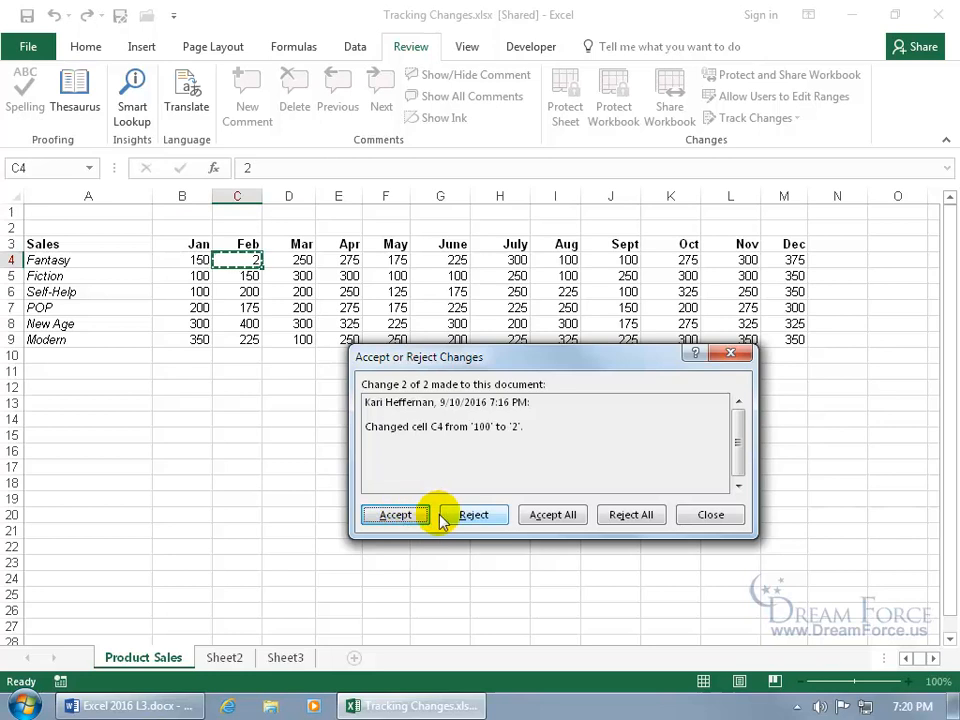
left_click(475, 515)
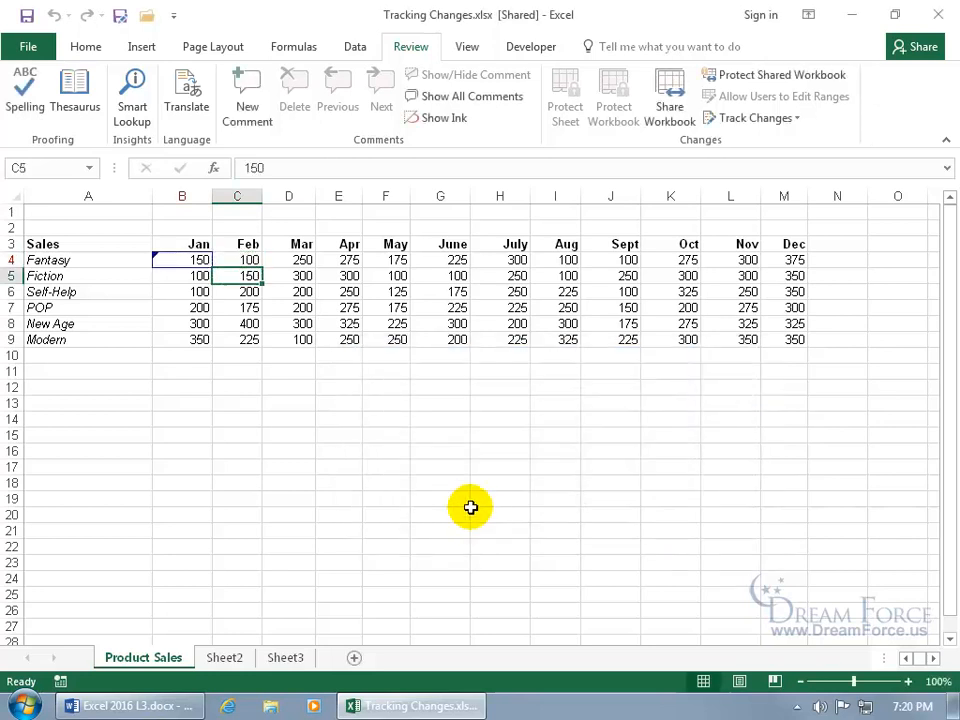
- Re-run Accept/Reject Changes for any time and confirm no changes remain
left_click(243, 309)
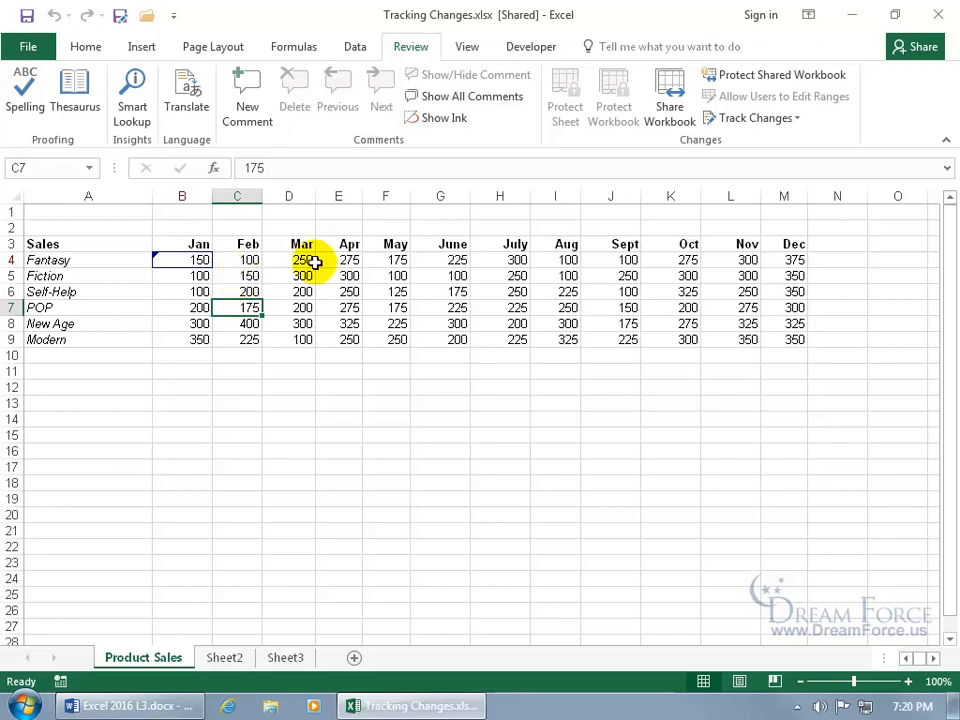
left_click(780, 121)
left_click(782, 164)
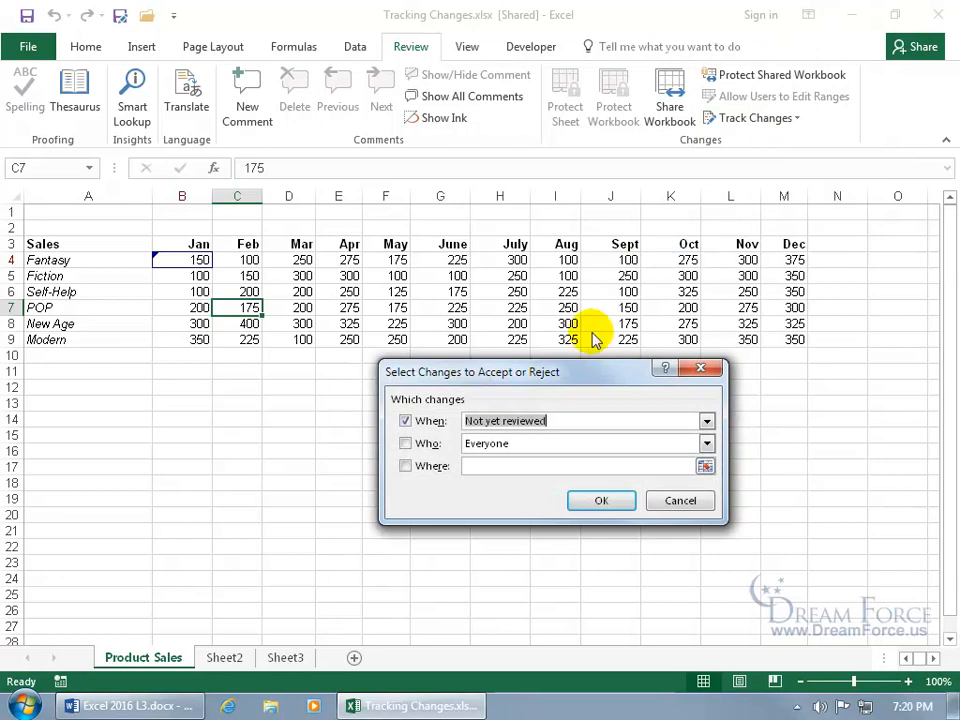
left_click(405, 421)
left_click(585, 500)
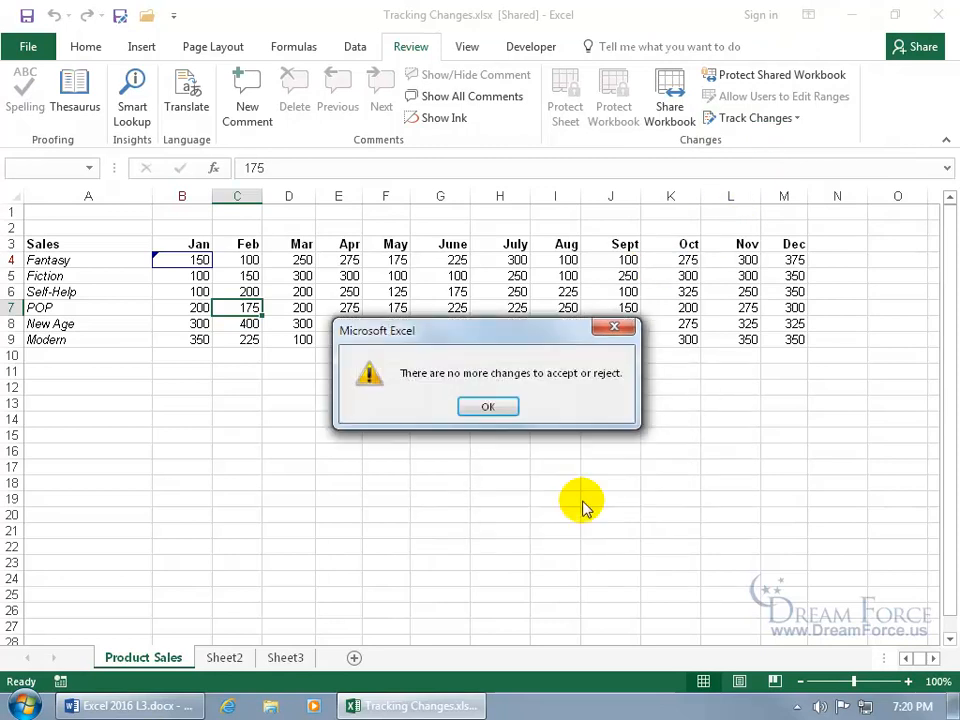
left_click(494, 403)
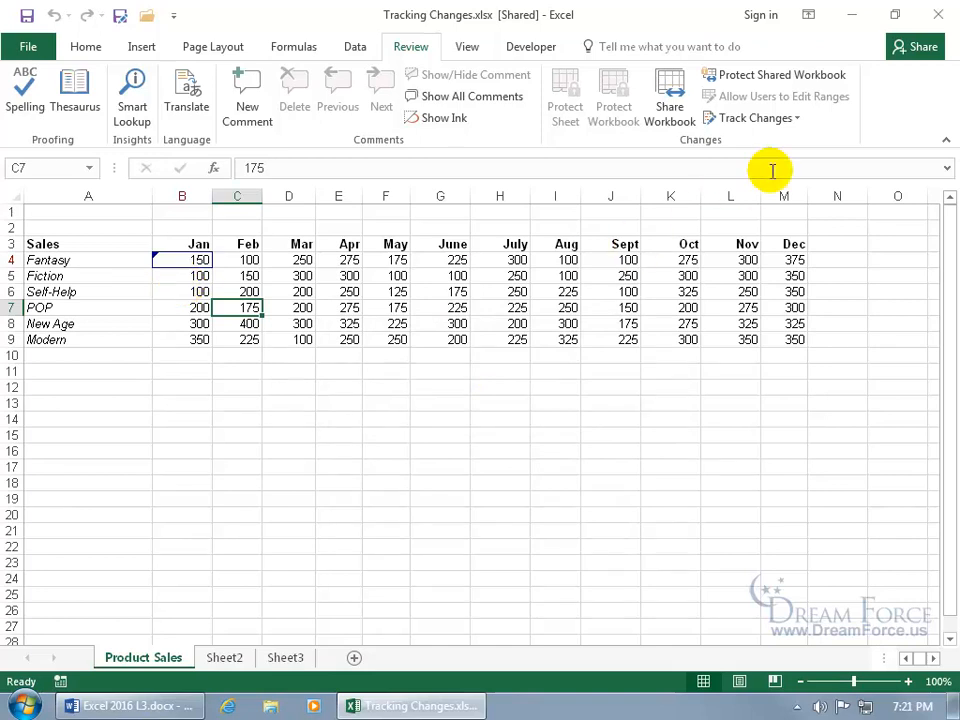
- Turn off 'Highlight changes on screen' in the Highlight Changes settings
left_click(796, 120)
left_click(785, 141)
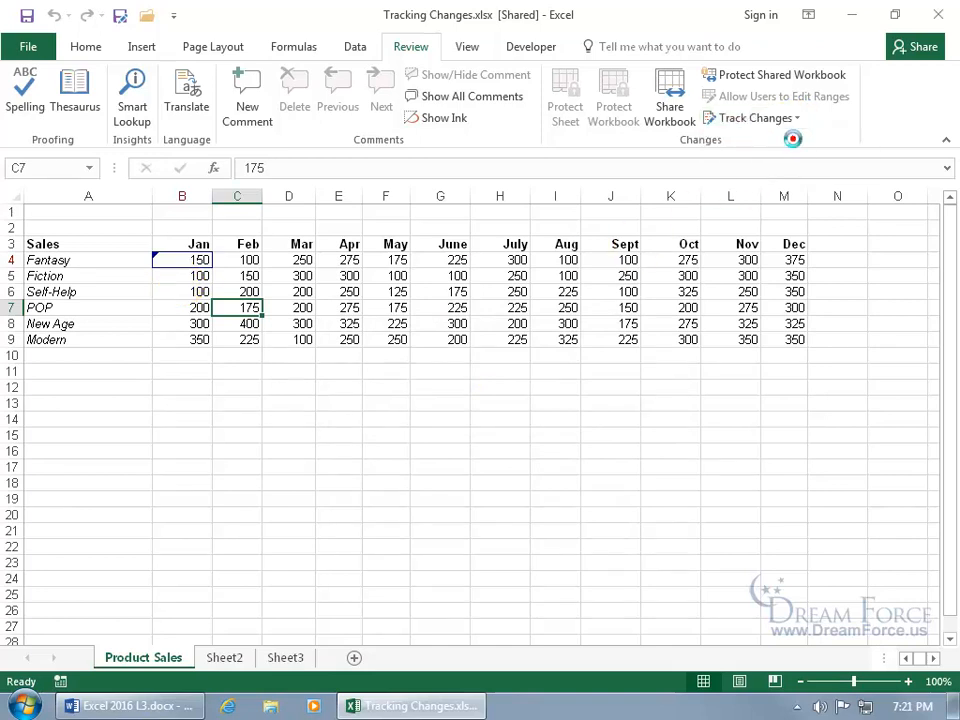
left_click(497, 486)
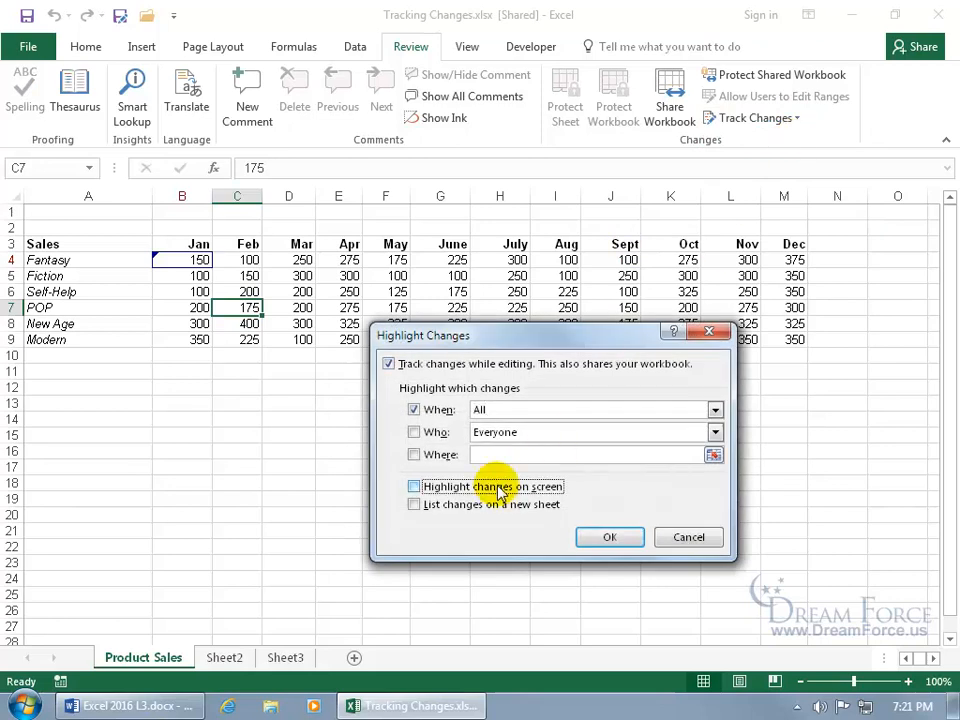
left_click(600, 537)
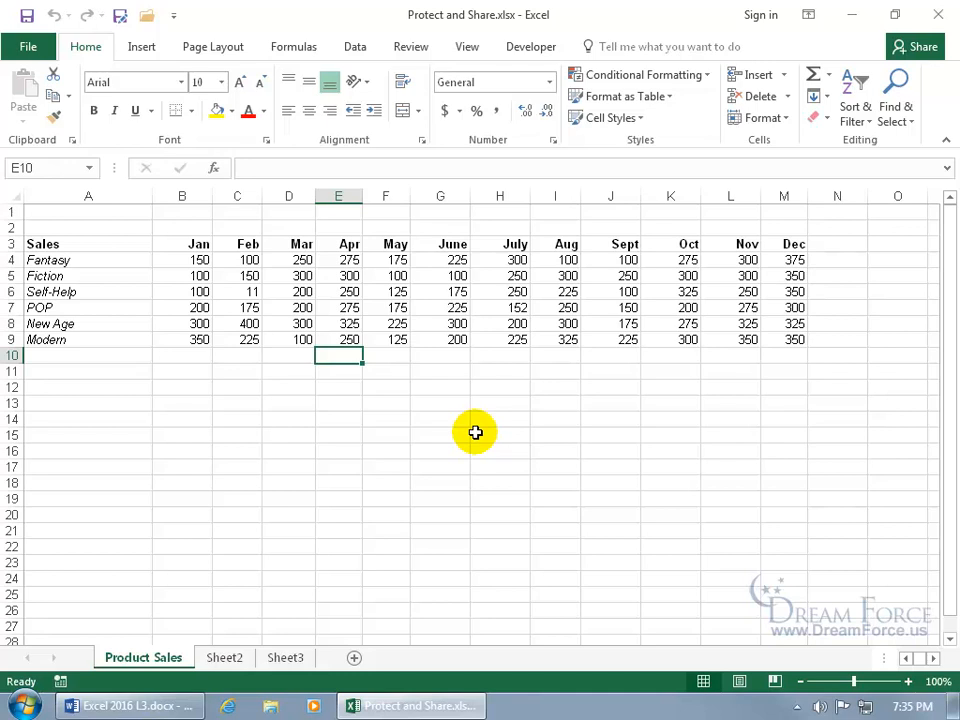
- Share the workbook by allowing changes by more than one user, and save it
left_click(412, 50)
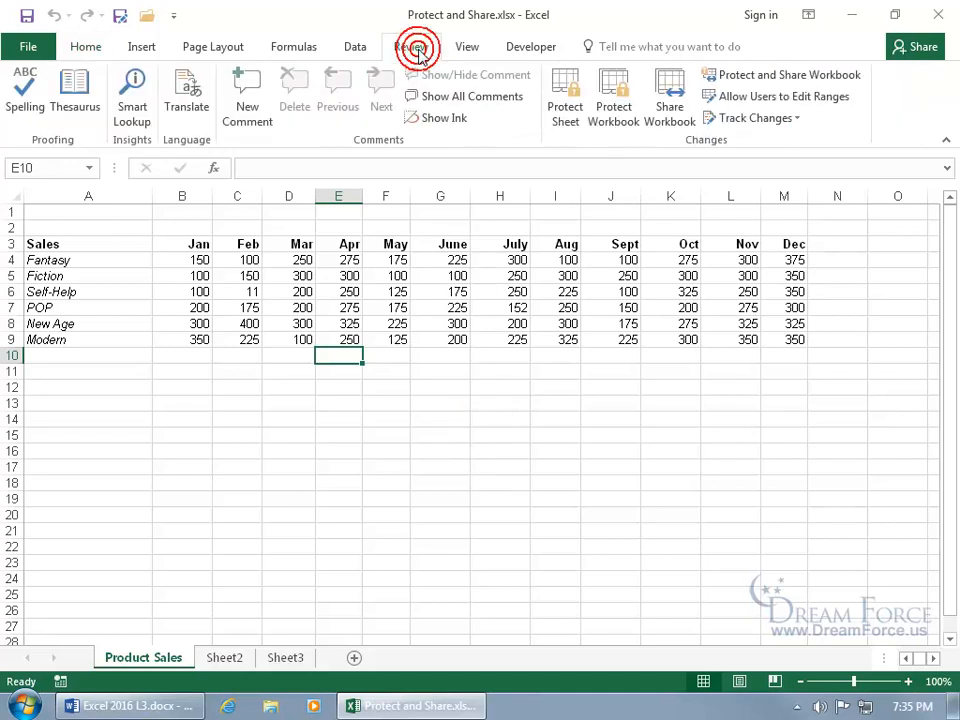
left_click(674, 110)
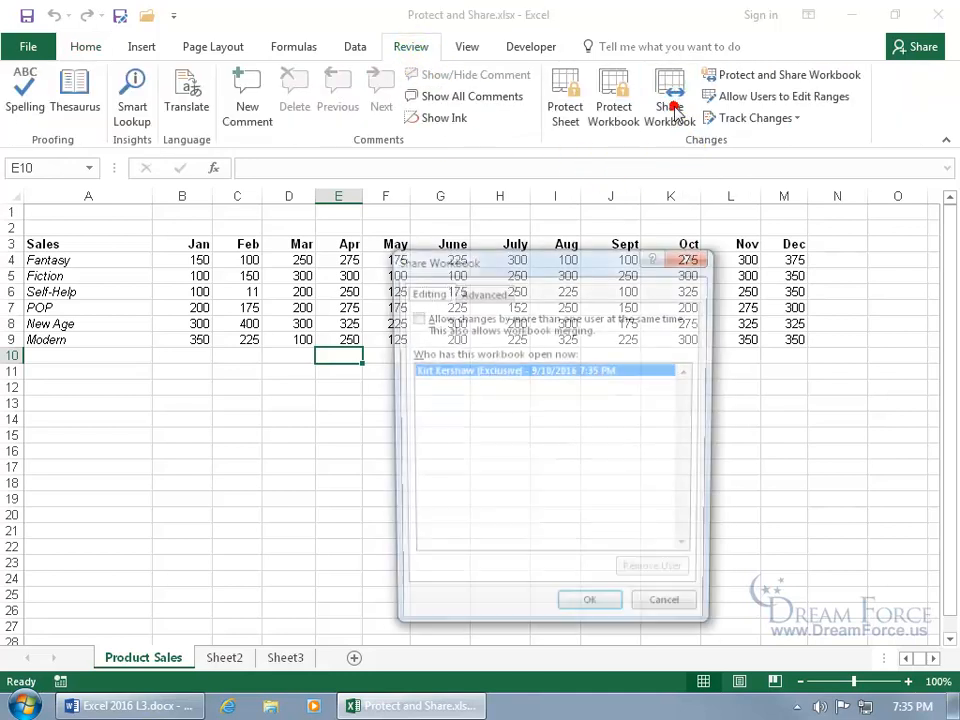
left_click(476, 325)
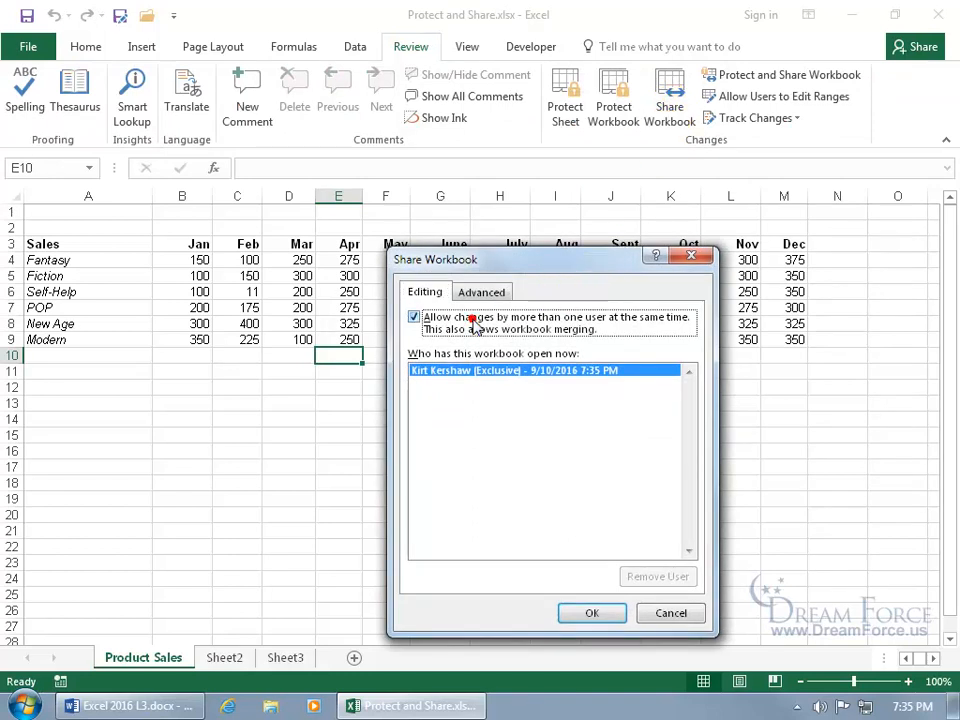
left_click(590, 612)
left_click(459, 415)
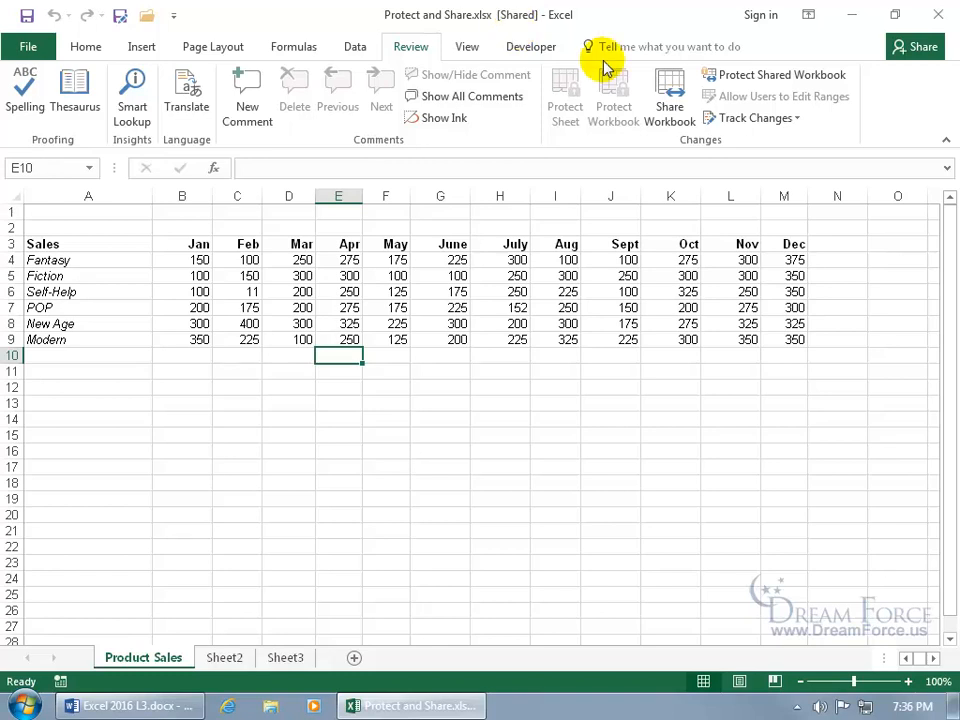
- Uncheck multi-user editing and confirm removing the workbook from shared use
left_click(662, 110)
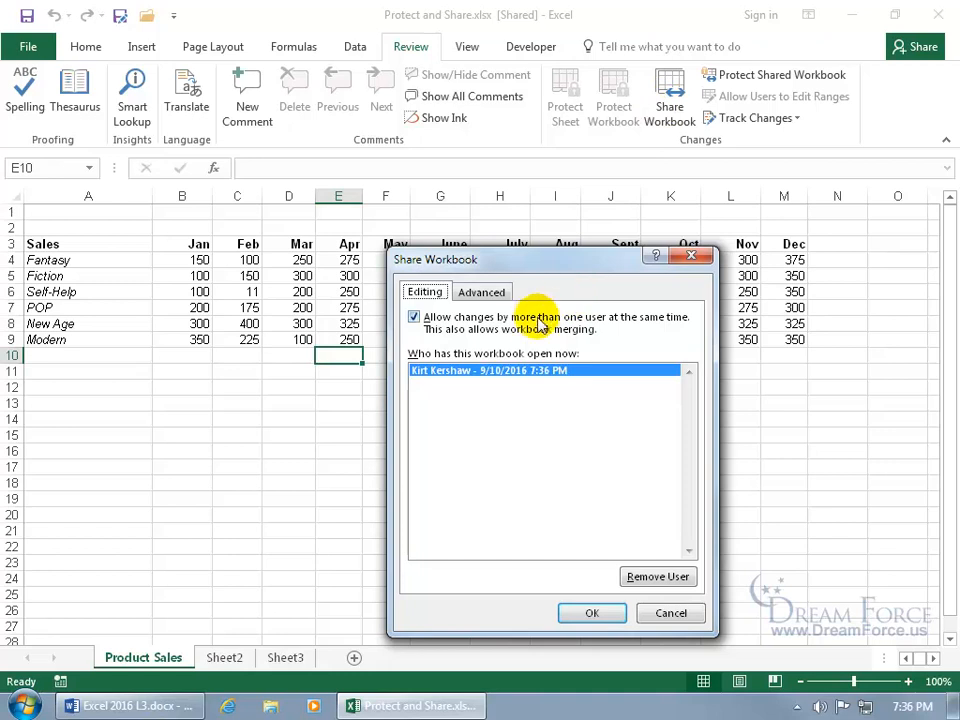
left_click(414, 317)
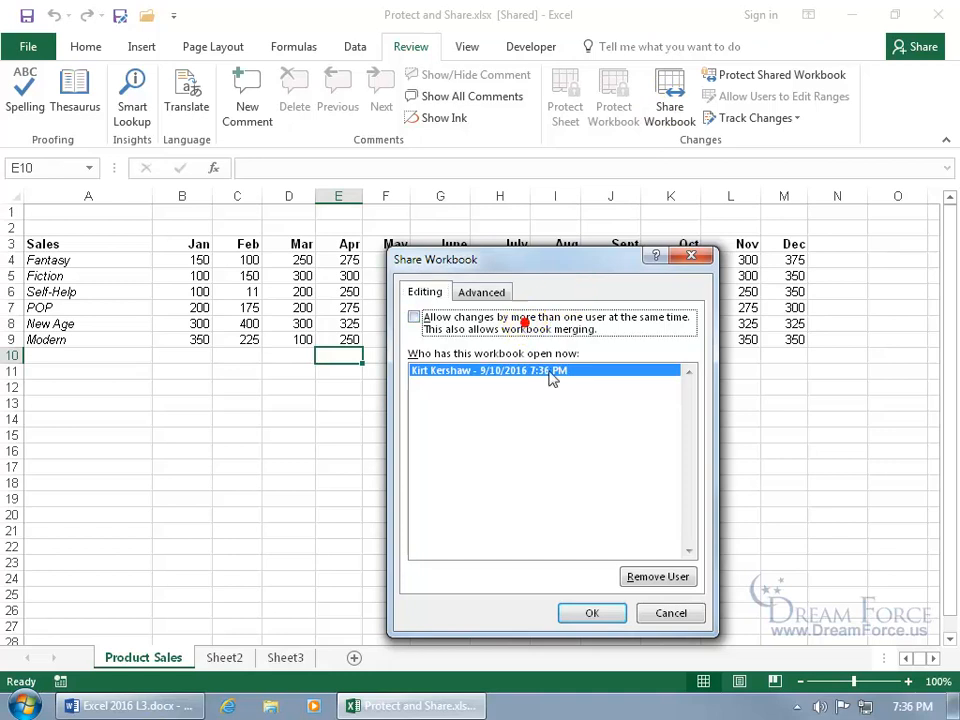
left_click(591, 613)
left_click(447, 442)
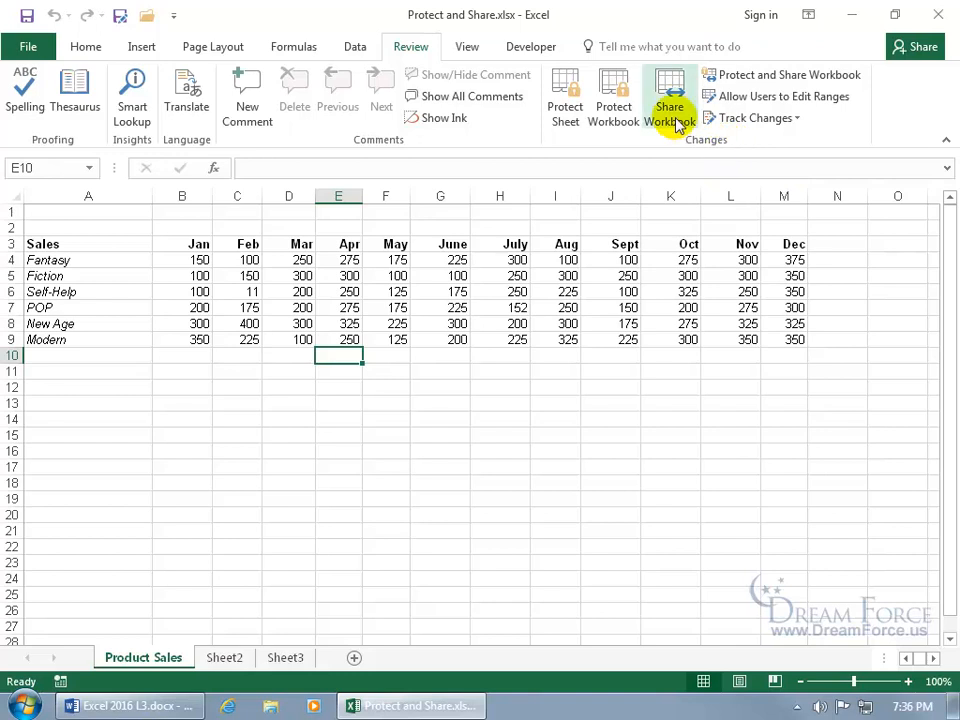
- Protect the workbook for sharing with track changes, no password, and save it
left_click(738, 82)
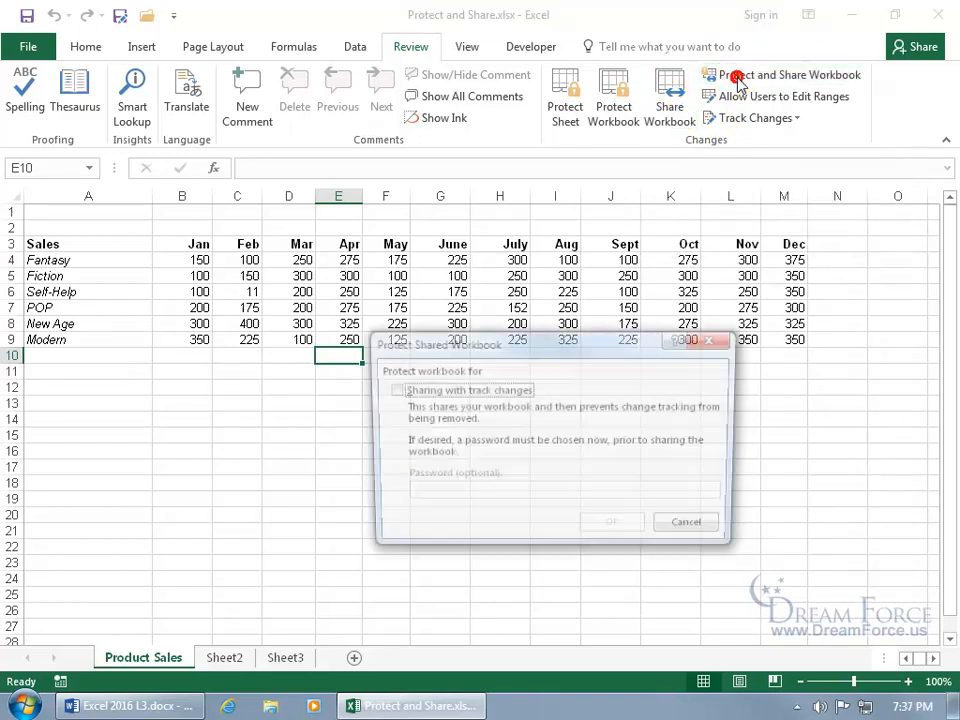
left_click(390, 390)
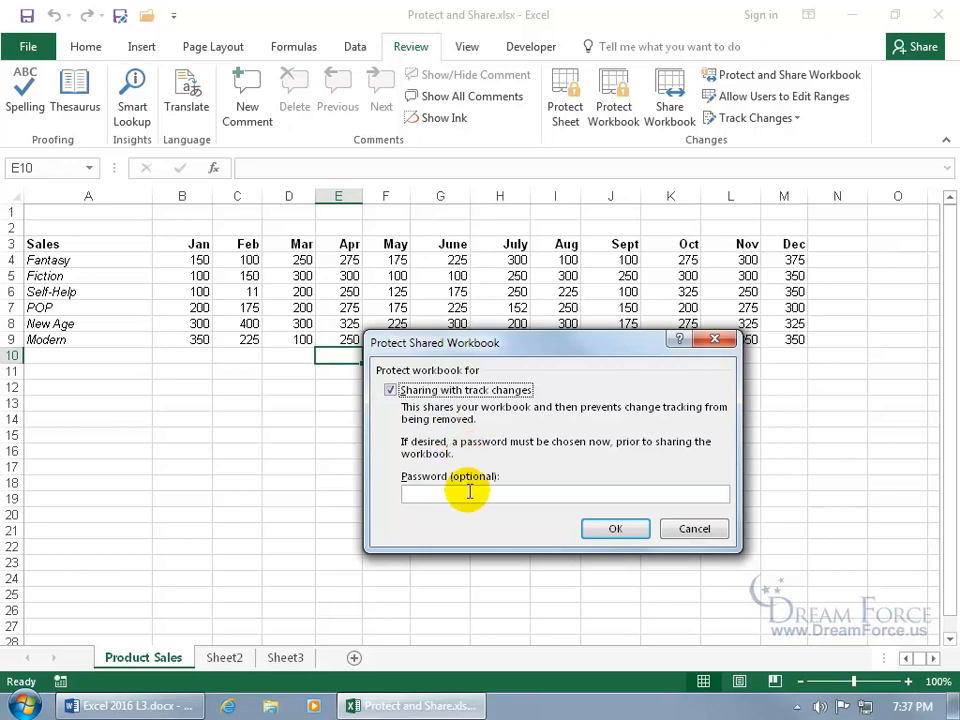
left_click(535, 491)
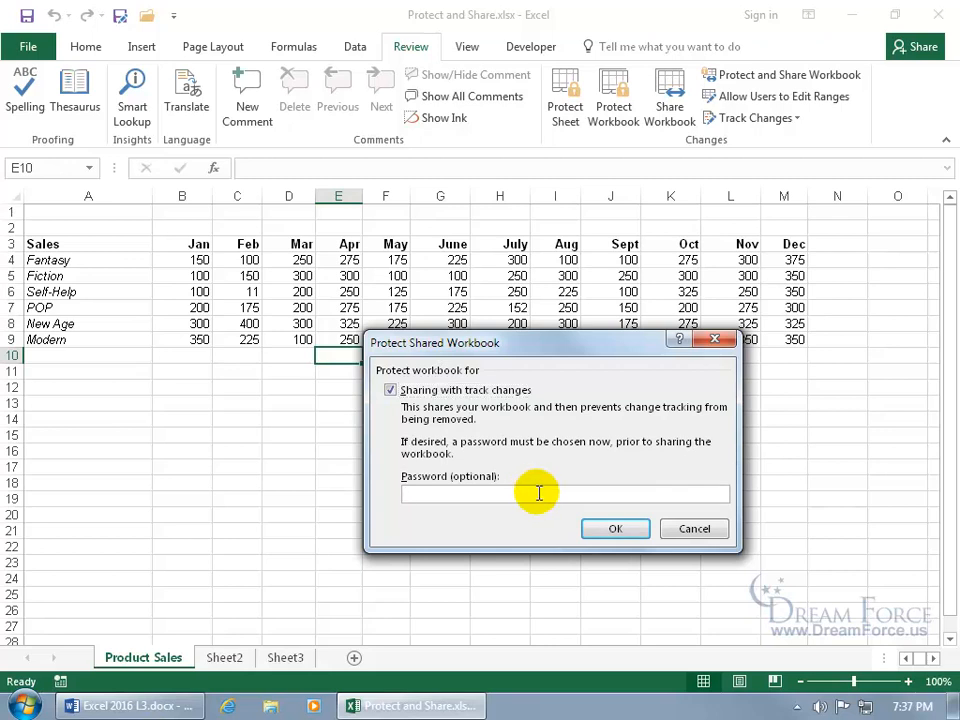
left_click(625, 532)
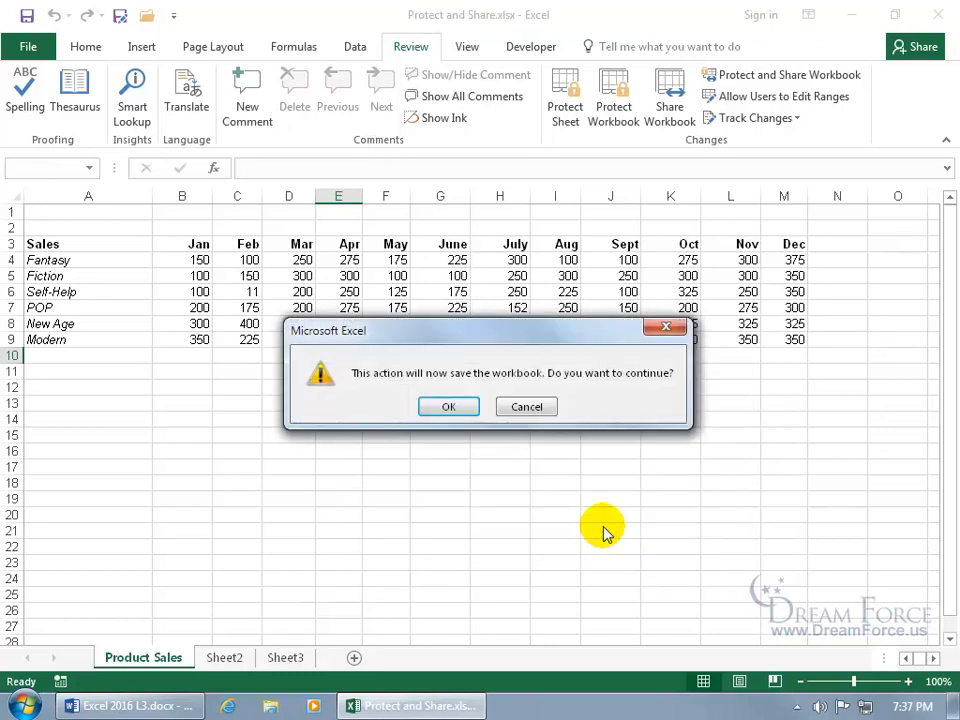
left_click(449, 407)
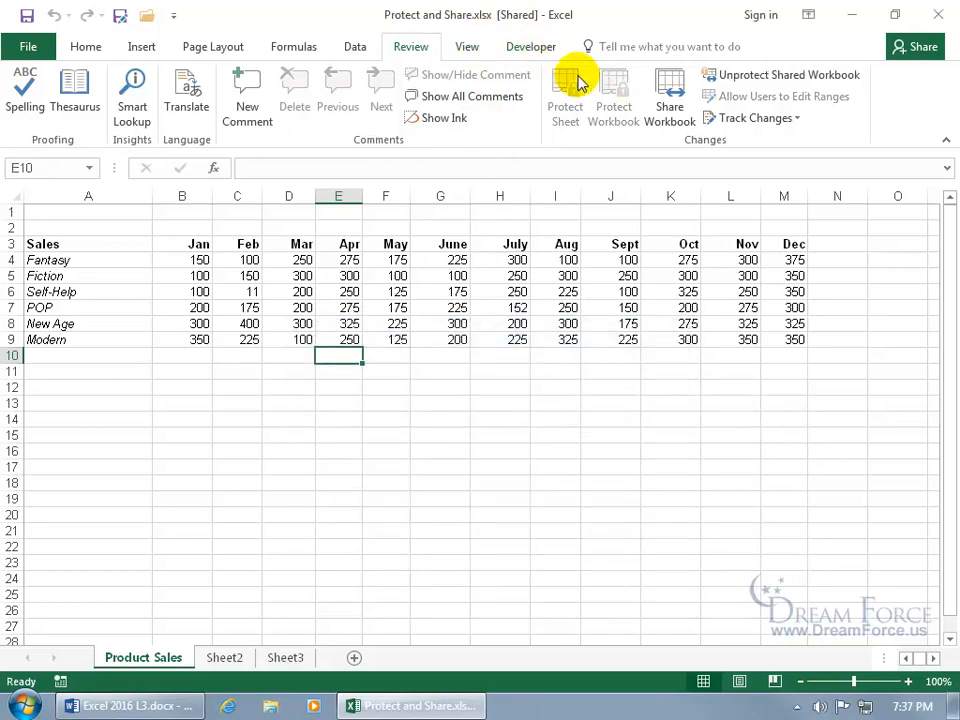
- Unprotect the shared workbook, checking the Share Workbook settings before and after
left_click(667, 108)
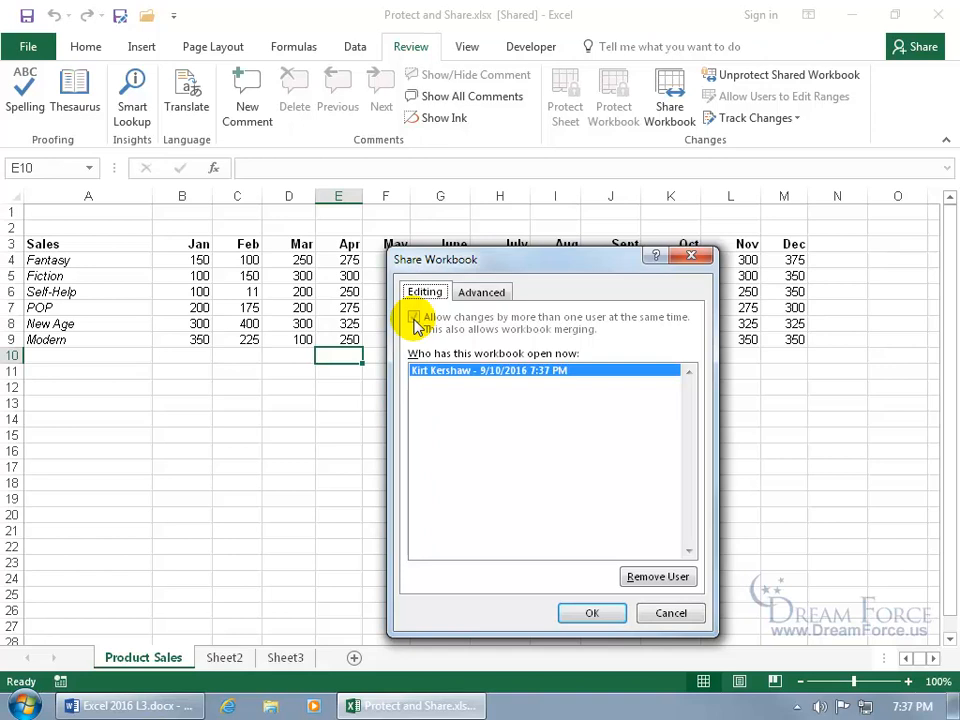
left_click(690, 256)
left_click(782, 76)
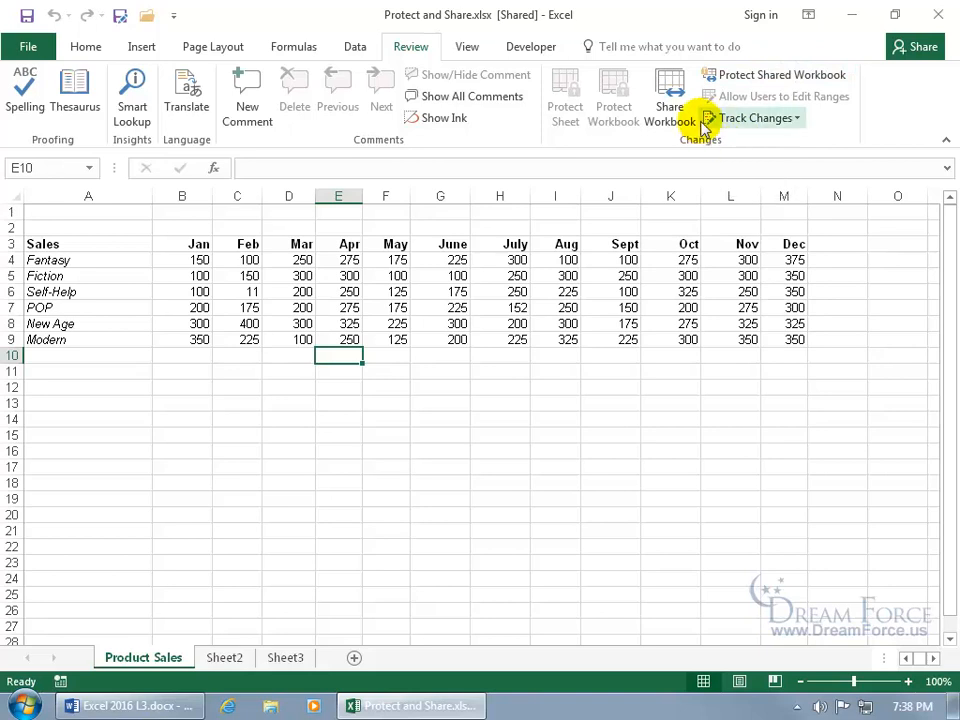
left_click(673, 104)
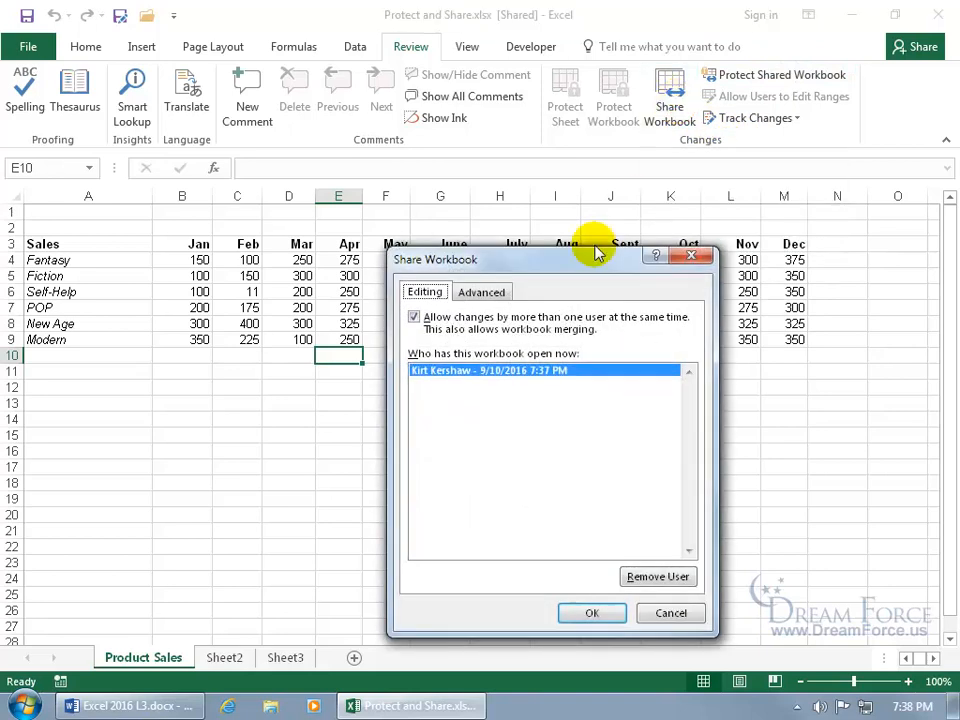
left_click(684, 256)
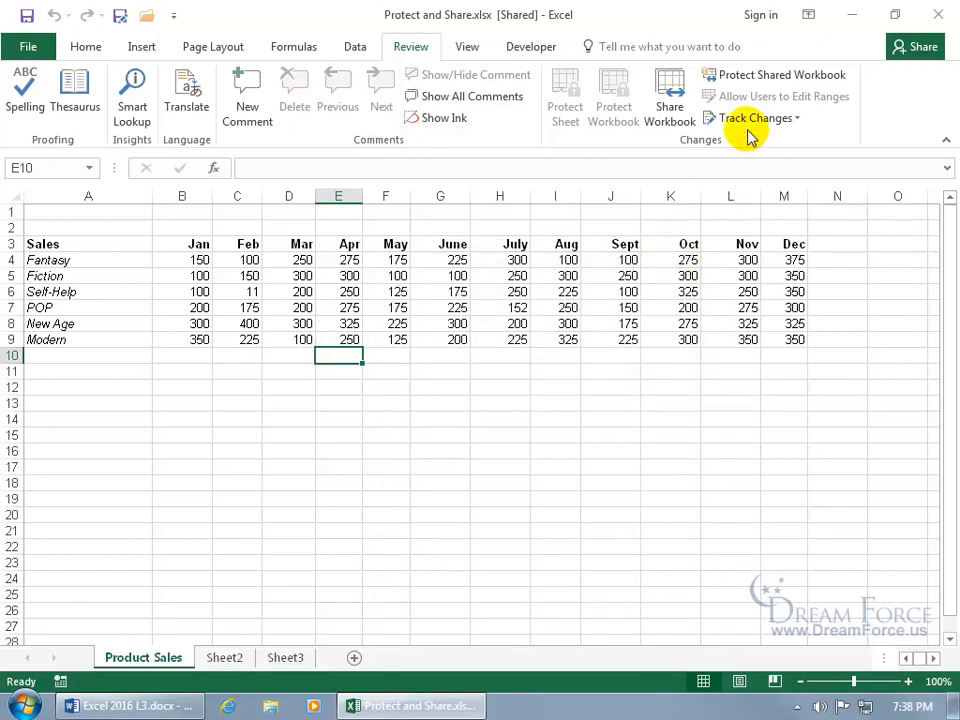
- Open Protect Shared Workbook settings and cancel without applying protection
left_click(784, 80)
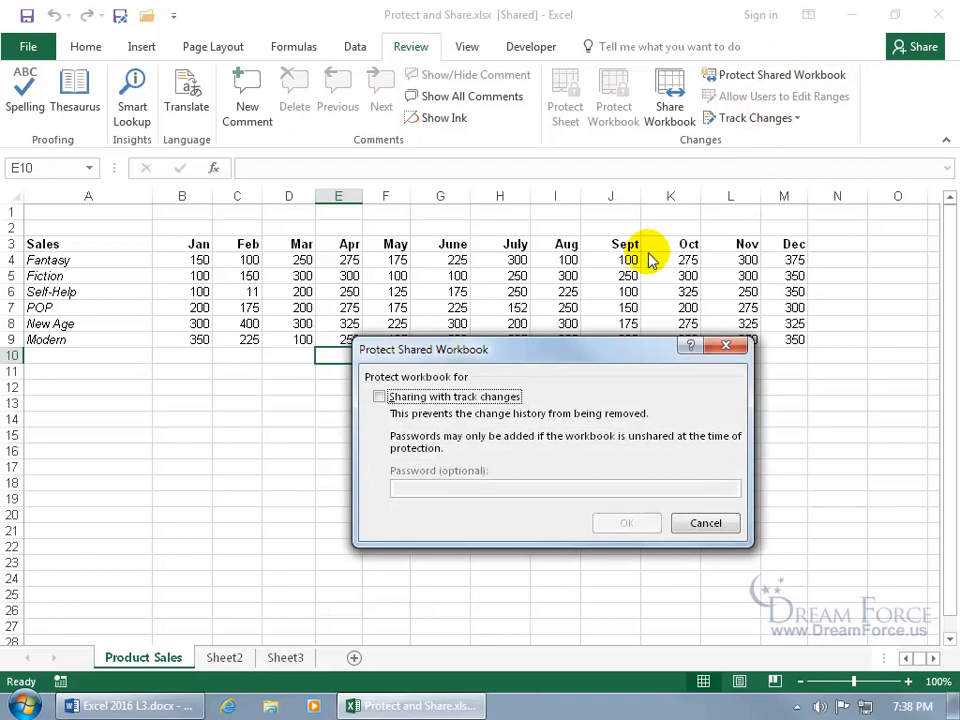
left_click(487, 397)
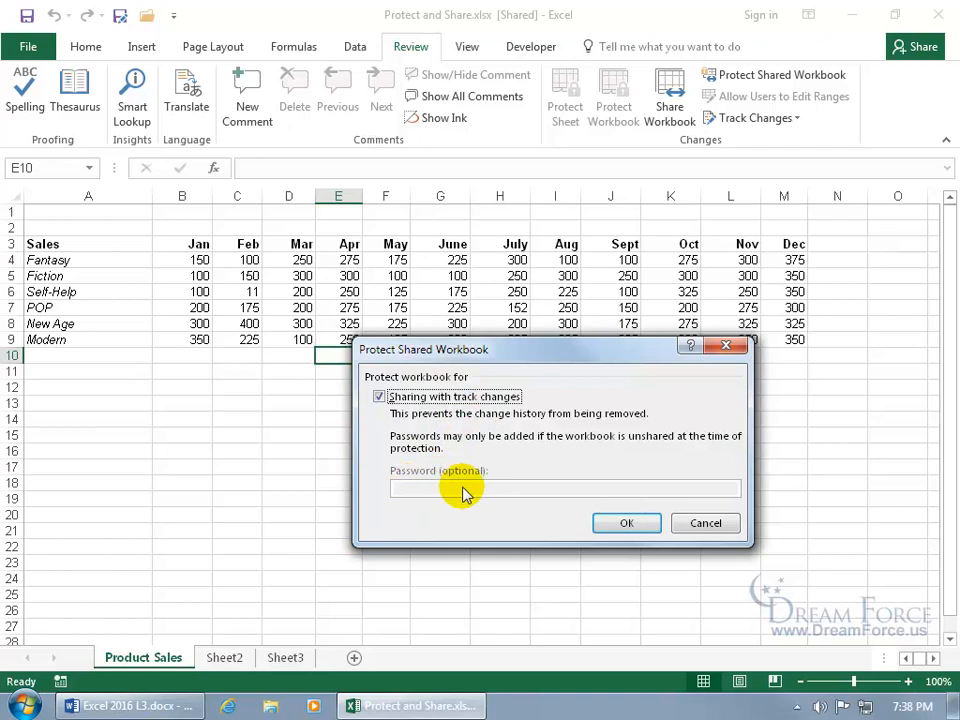
left_click(705, 523)
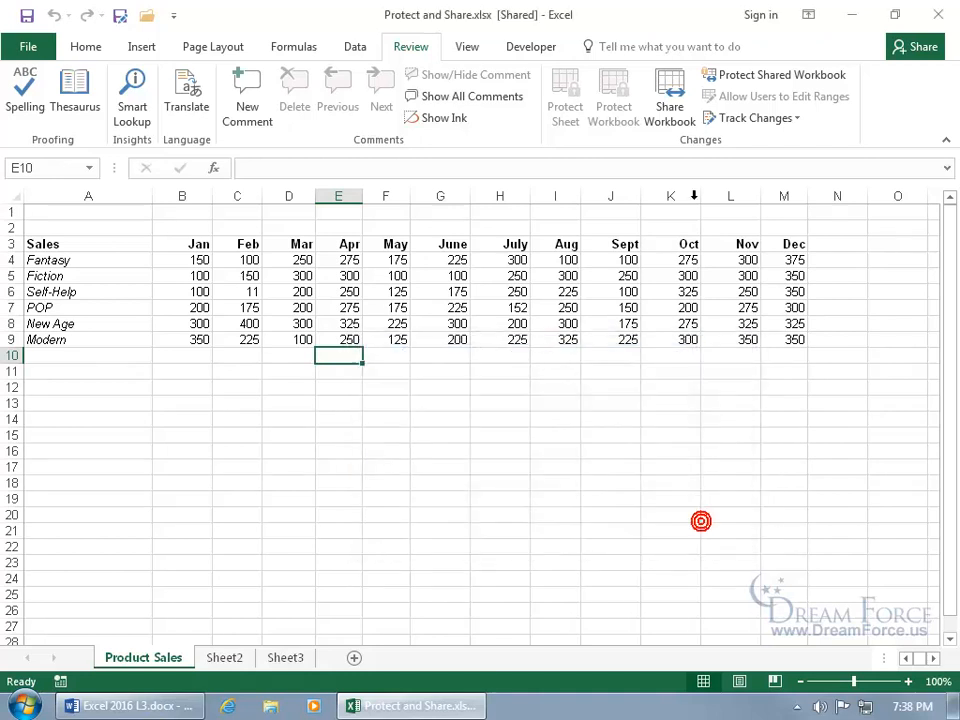
- Uncheck 'Allow changes by more than one user' and confirm removing shared use
left_click(672, 102)
left_click(497, 334)
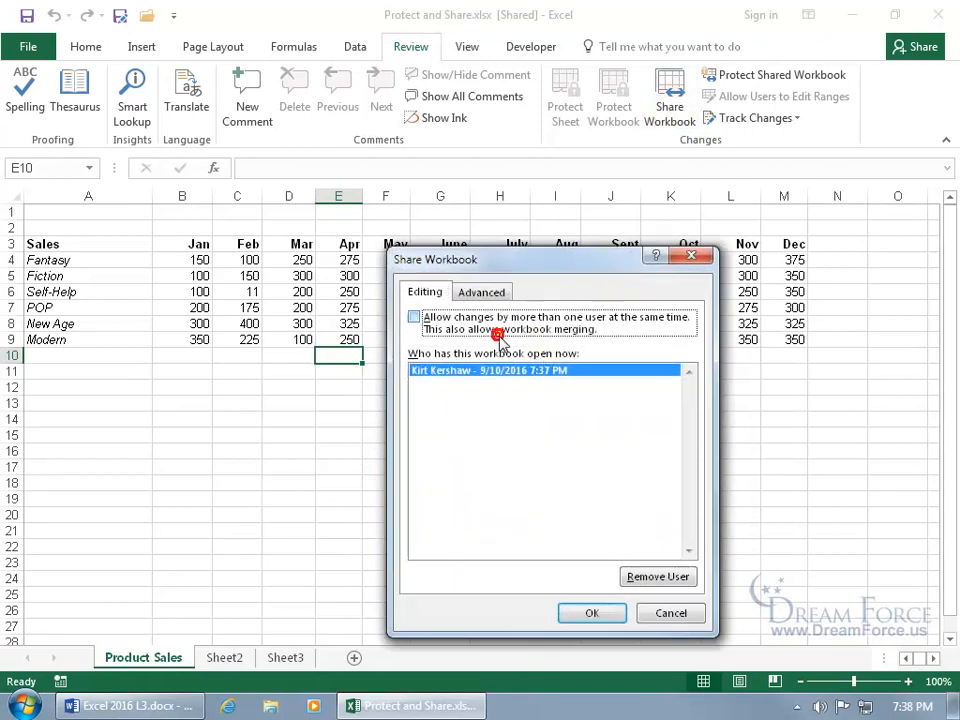
left_click(590, 611)
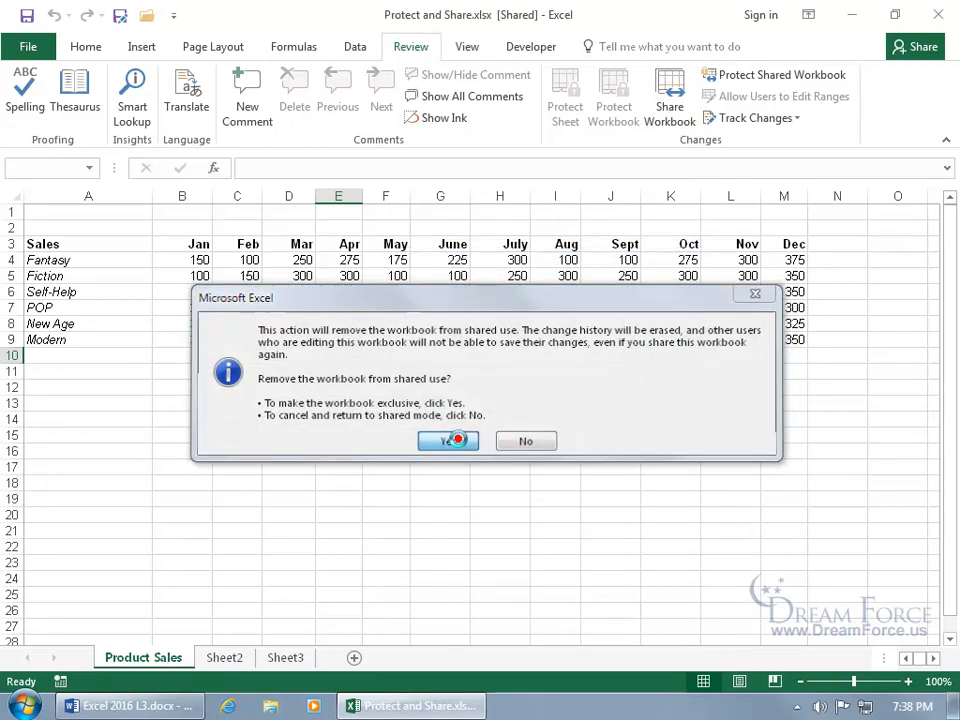
left_click(456, 441)
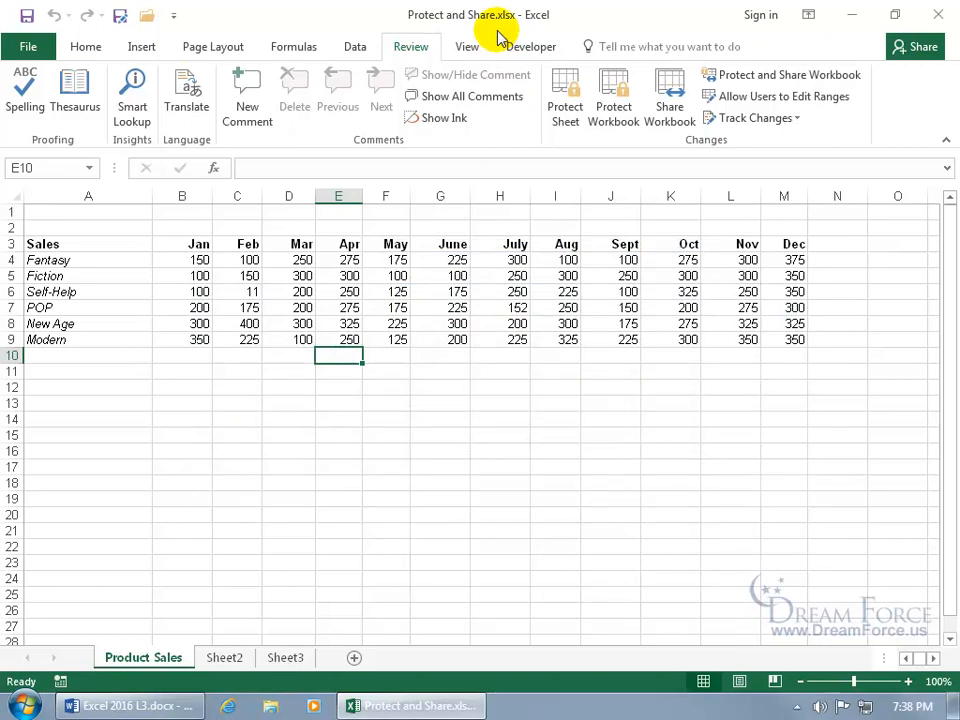
- Share the workbook with track-changes protection under a confirmed password, then save it
left_click(715, 78)
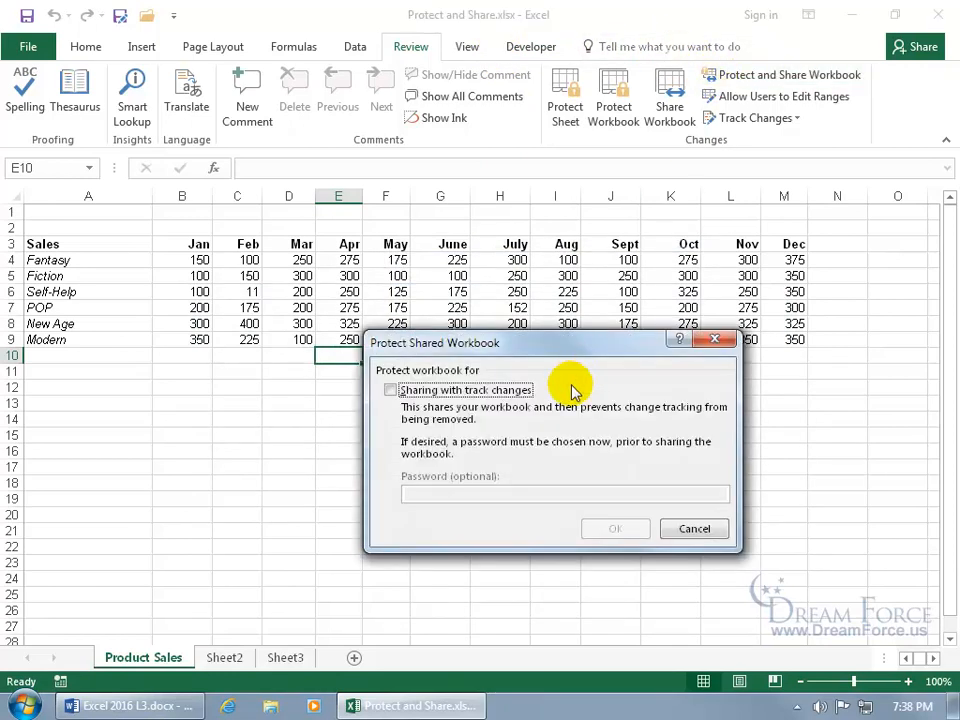
left_click(398, 390)
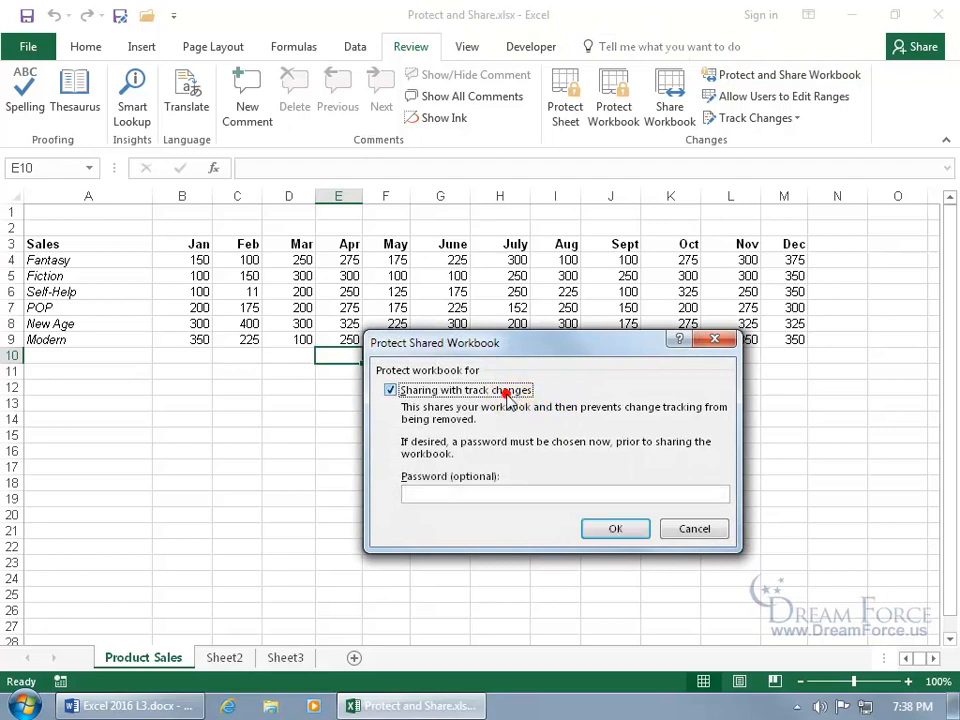
left_click(499, 495)
type("abc")
key("Return")
type("abc")
key("Return")
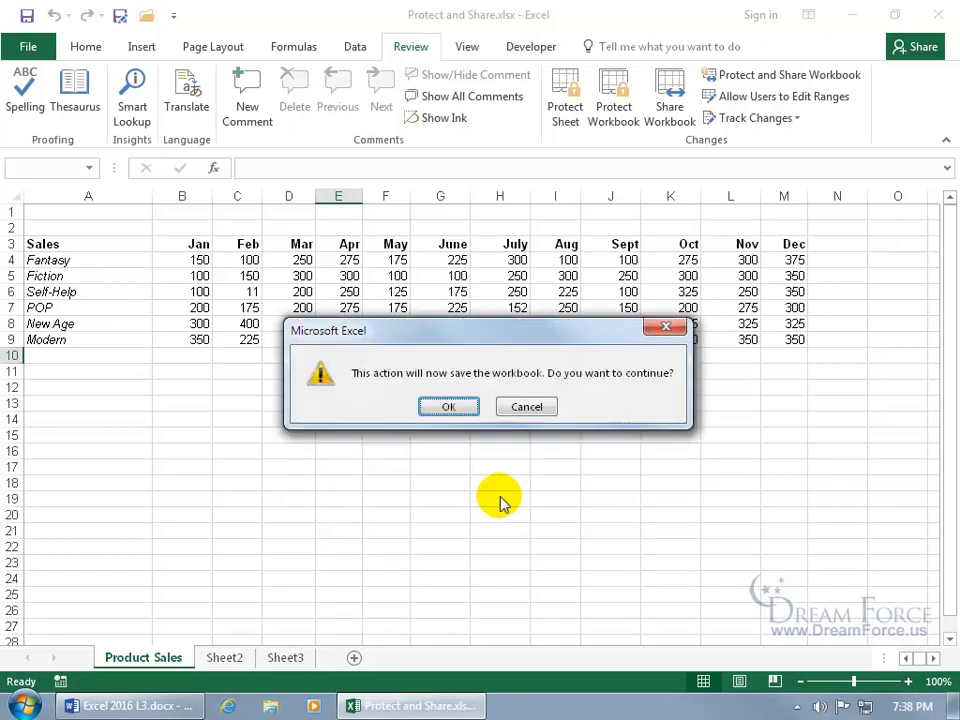
left_click(452, 407)
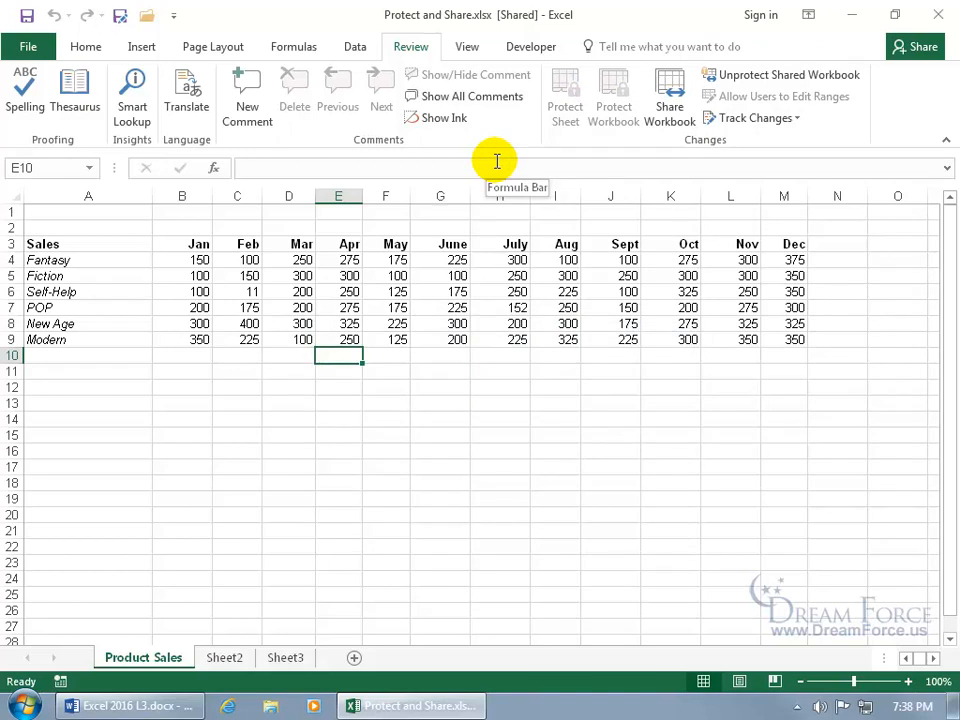
- Unprotect the shared workbook using its password and remove it from shared use
left_click(671, 113)
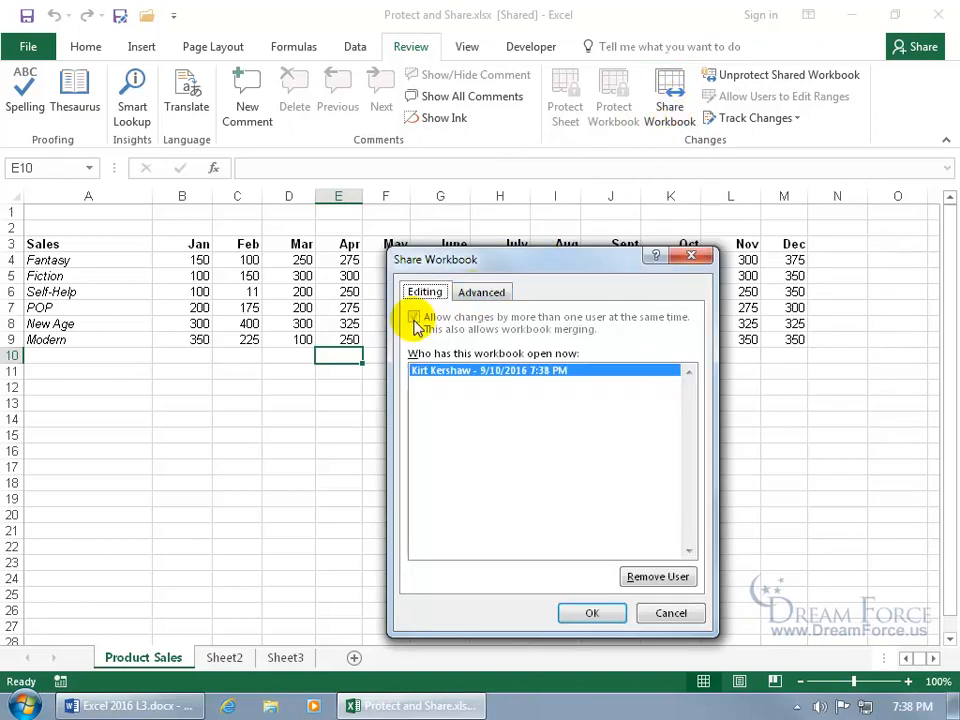
left_click(689, 257)
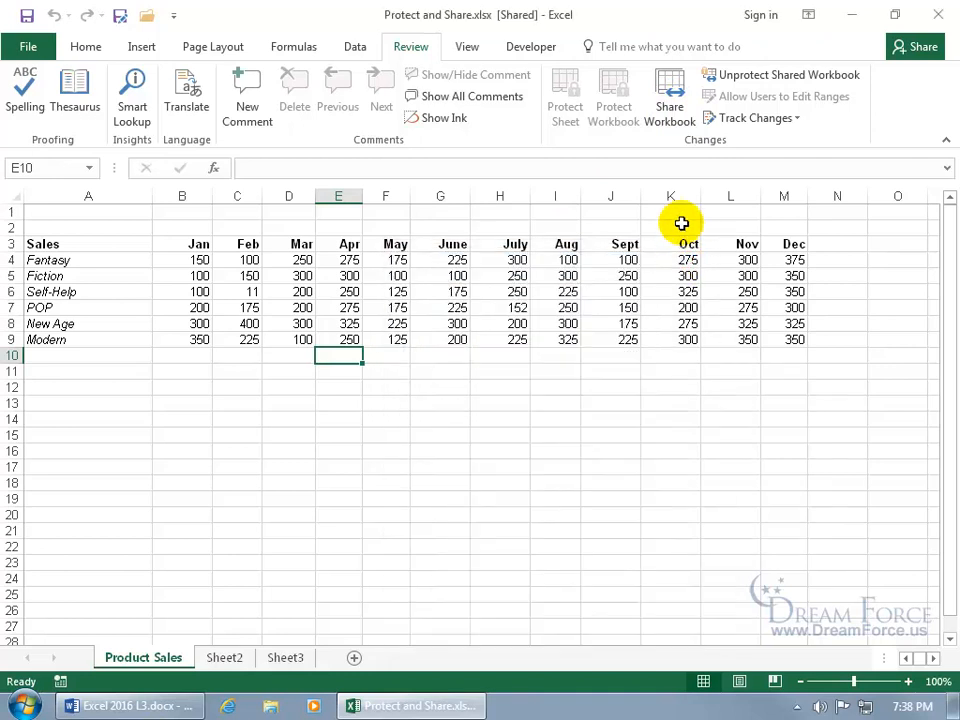
left_click(767, 86)
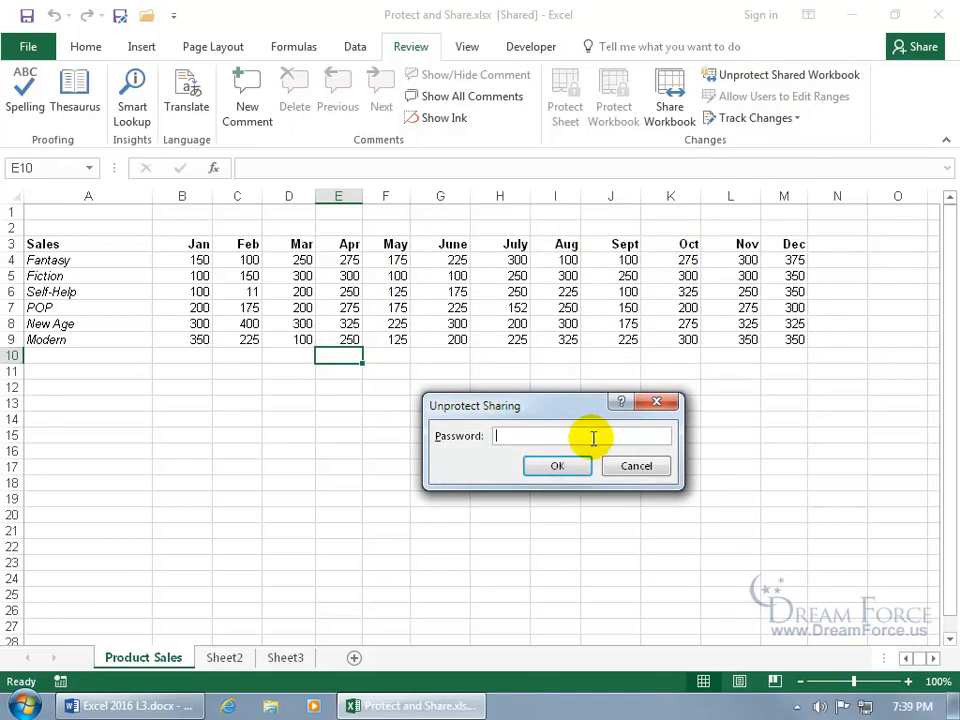
type("123")
key("Return")
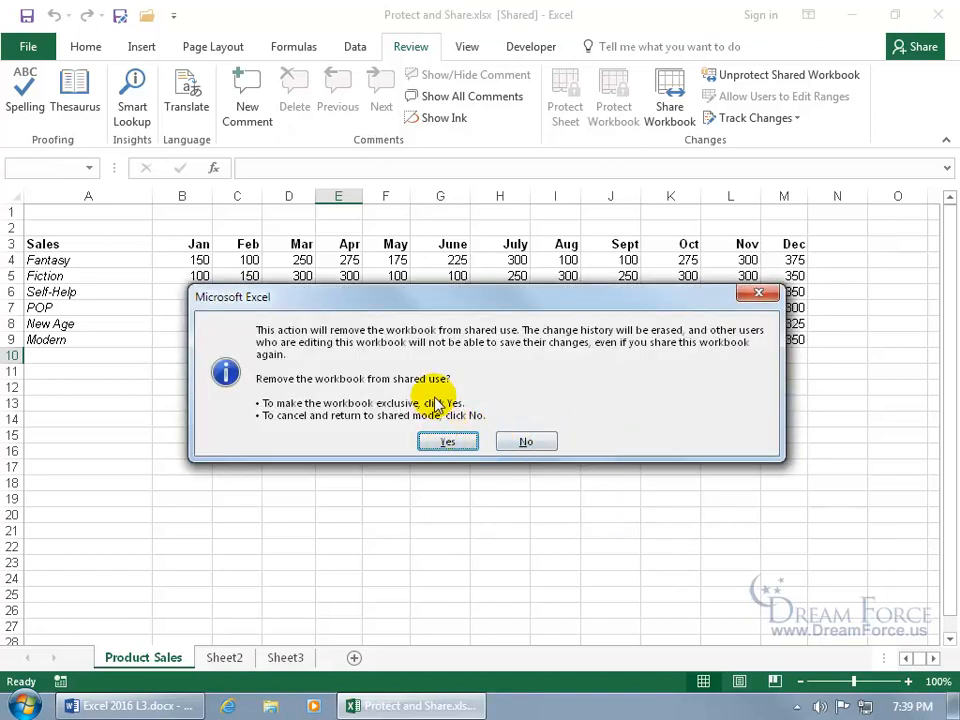
left_click(438, 444)
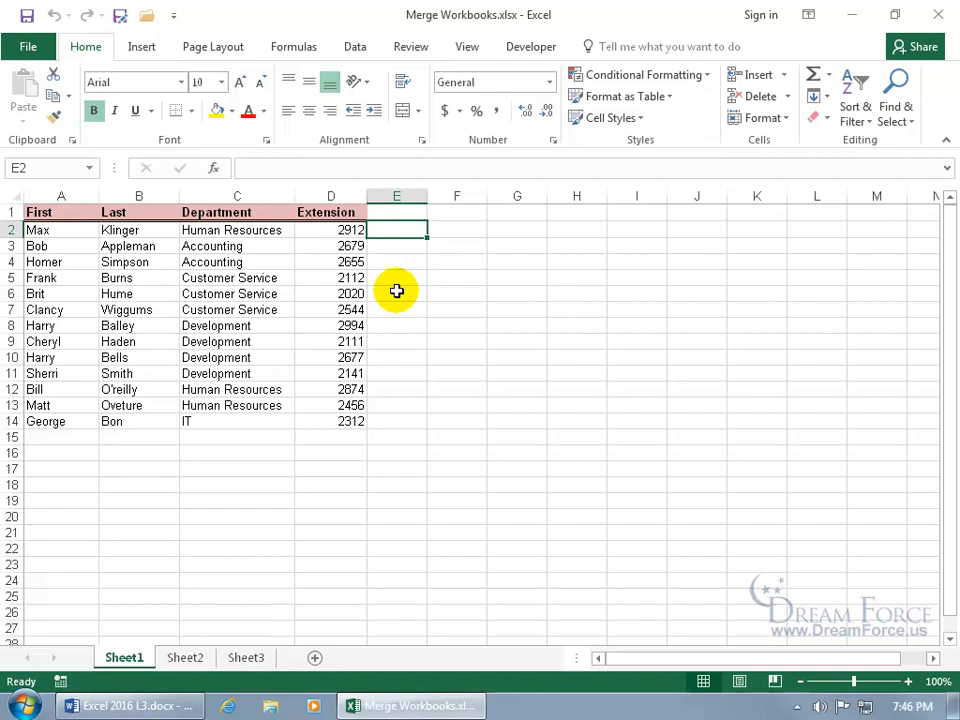
- Share Merge Workbooks.xlsx so several users can edit at once, and save it as shared
left_click(411, 47)
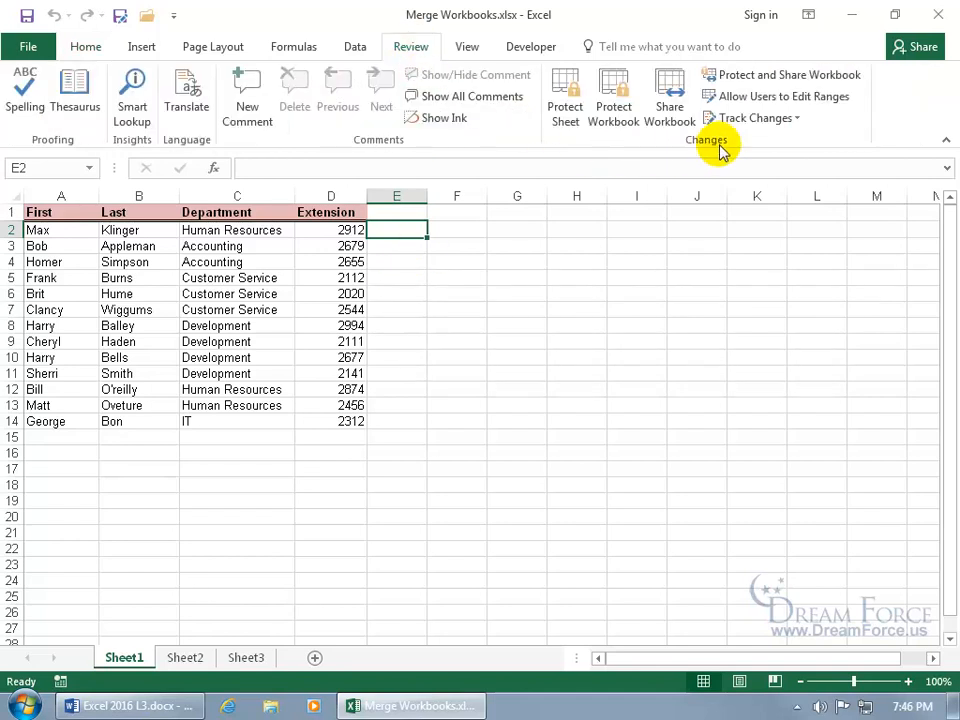
left_click(670, 100)
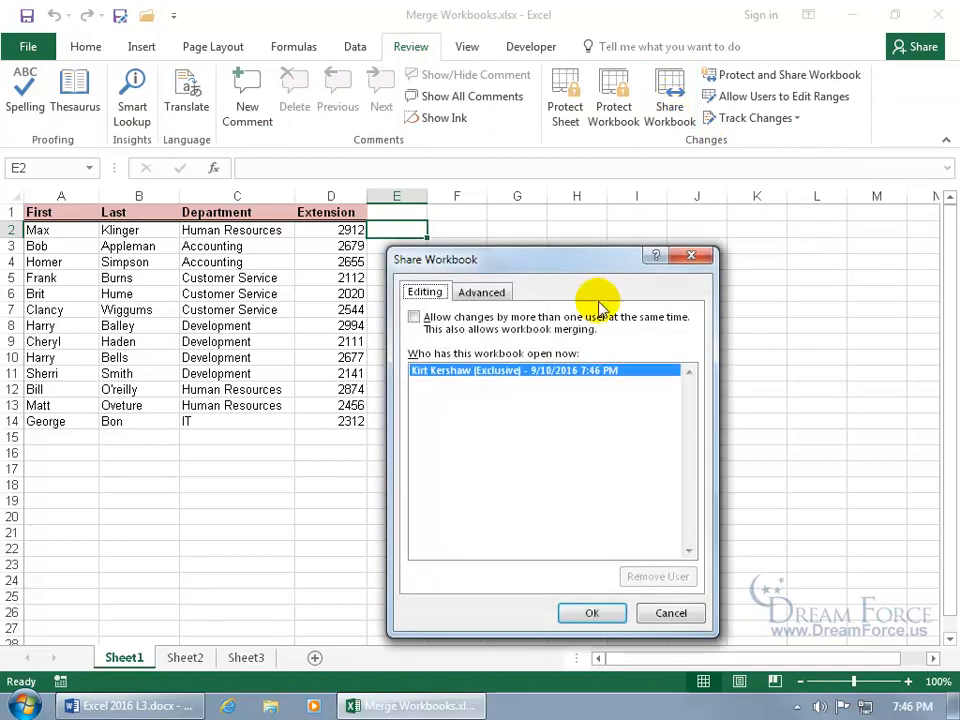
left_click(484, 324)
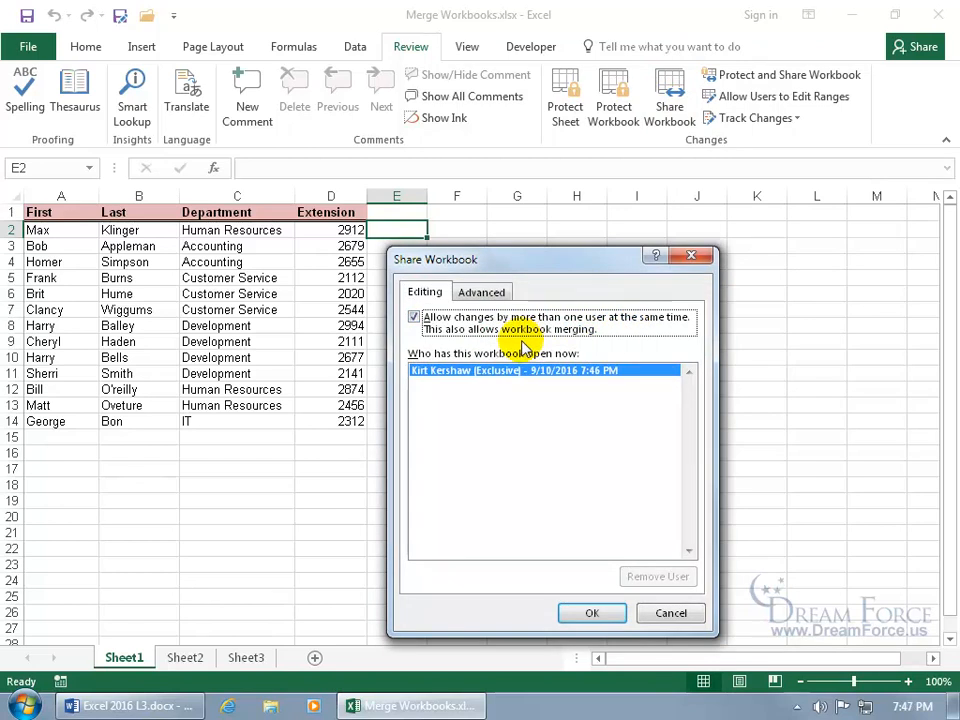
left_click(595, 611)
left_click(463, 405)
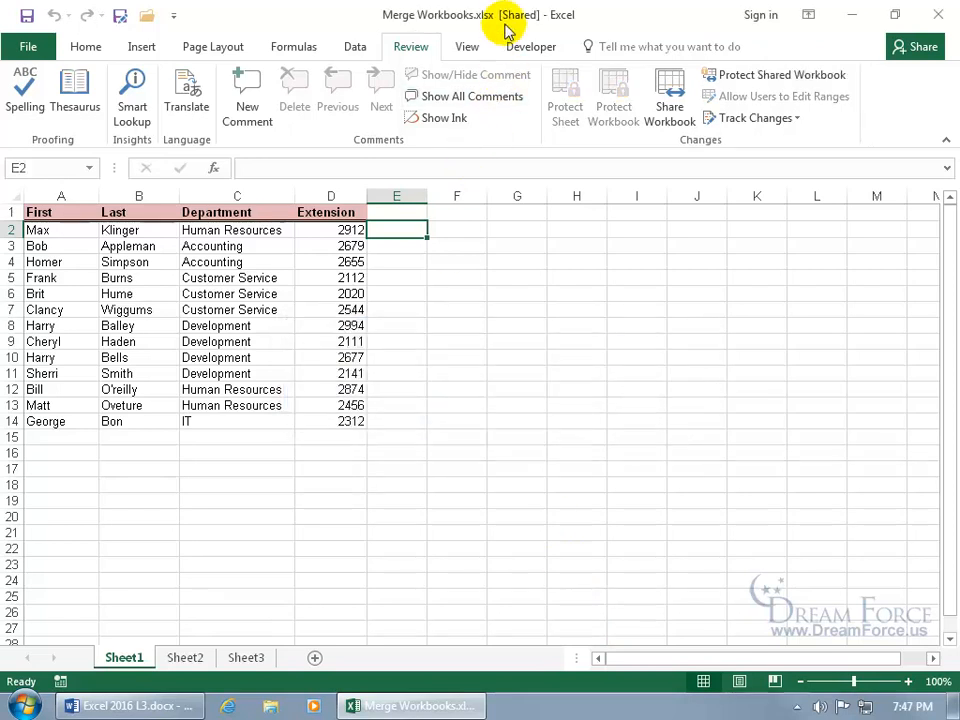
- Save a copy of the shared workbook as 1 HR.xlsx
left_click(120, 18)
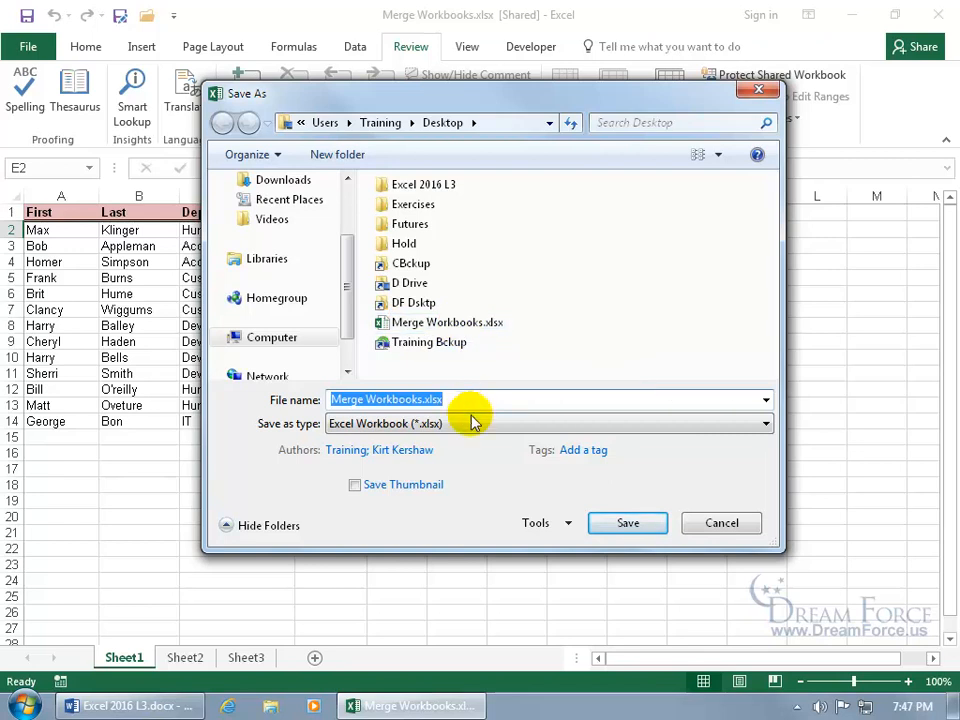
type("1")
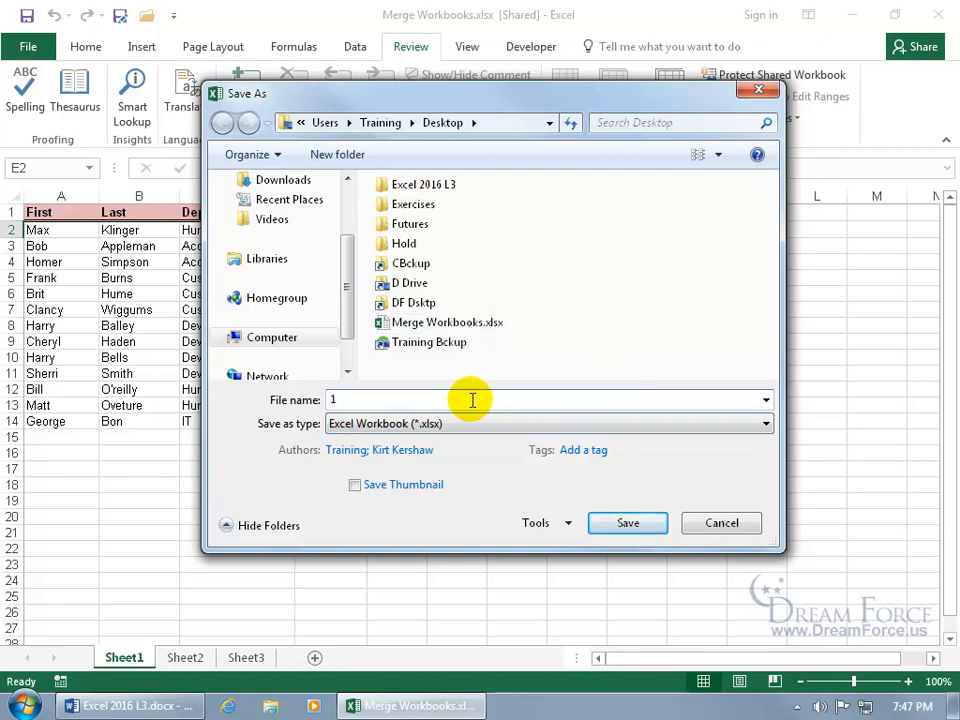
type(" HR")
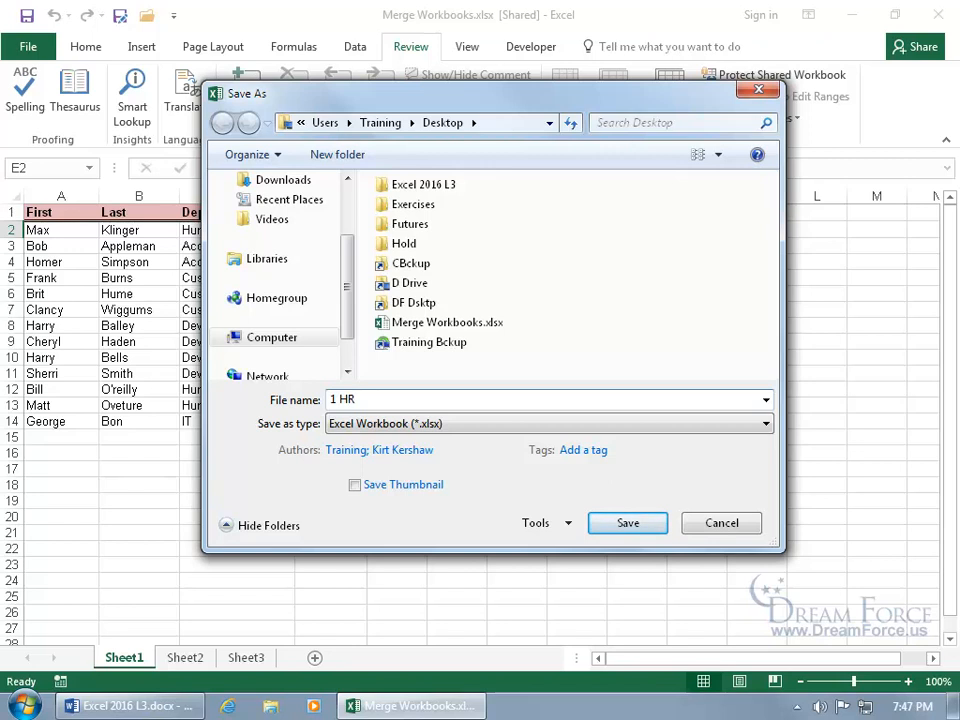
left_click(624, 522)
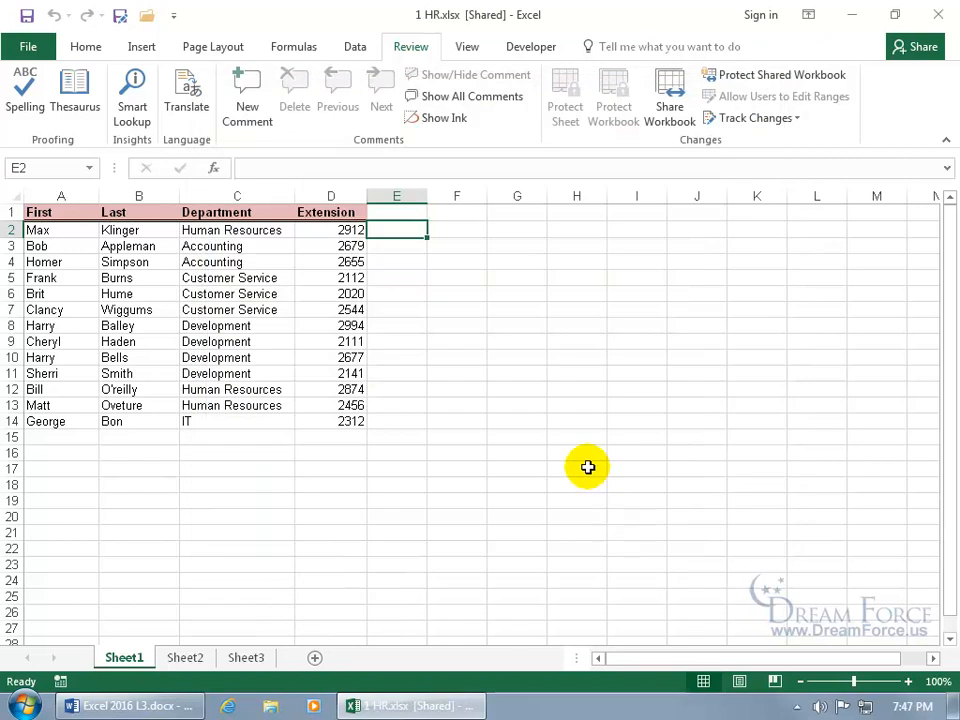
- Save another copy as 2 AC.xlsx, then close Excel
left_click(120, 18)
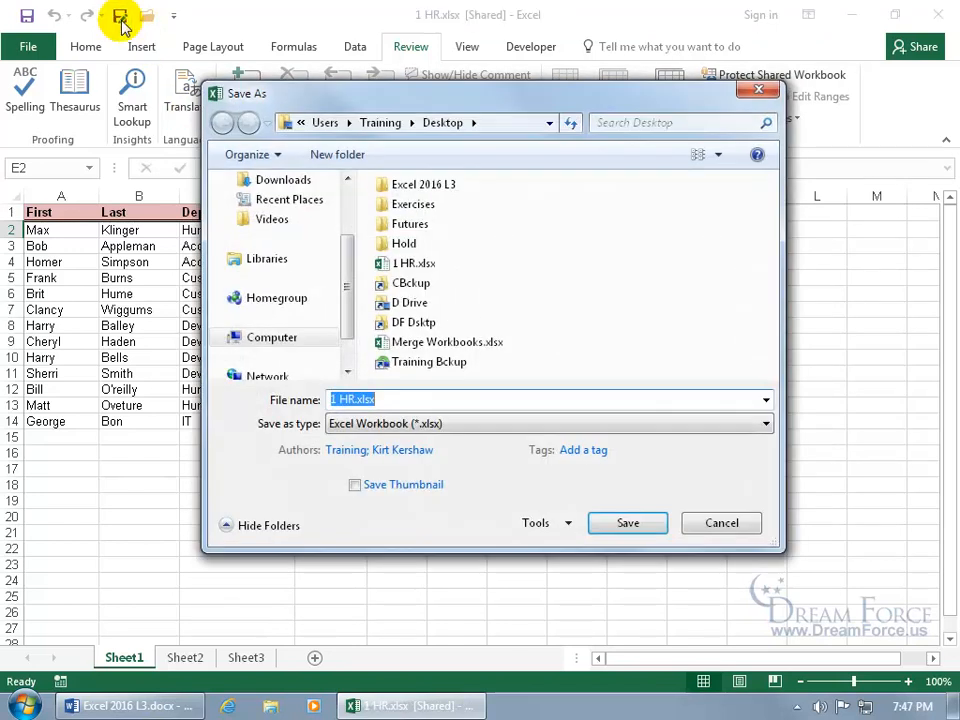
type("2")
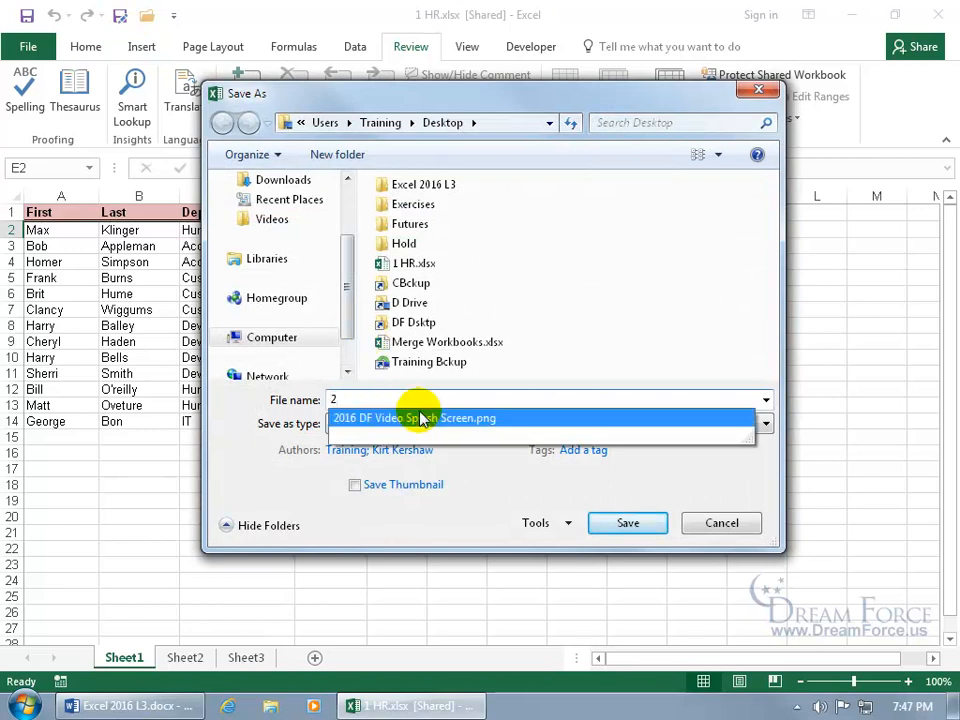
type(" AC")
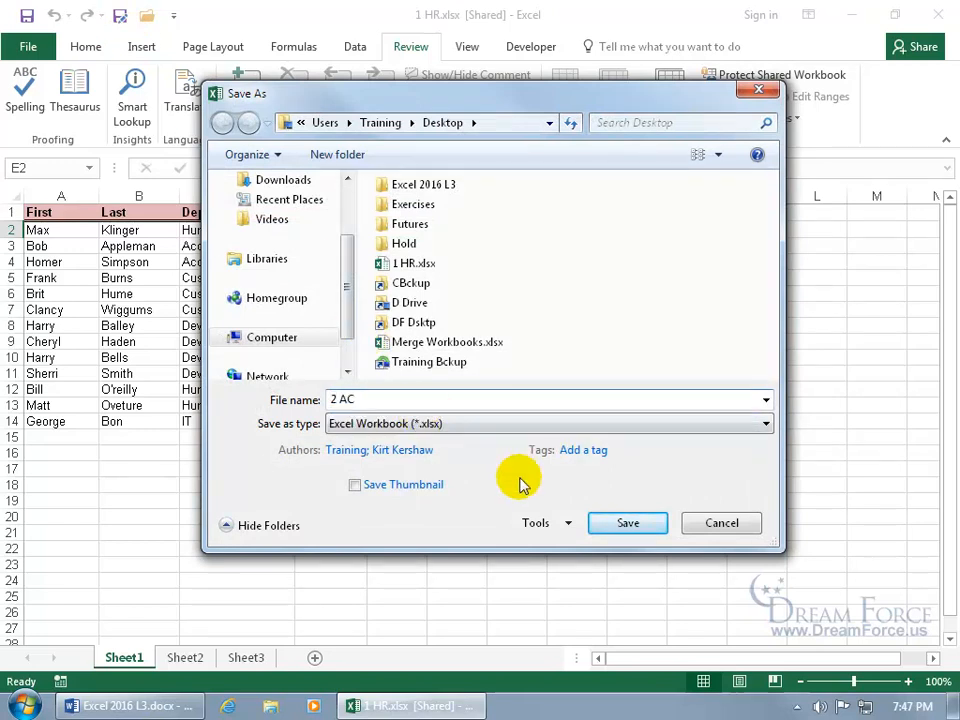
left_click(601, 521)
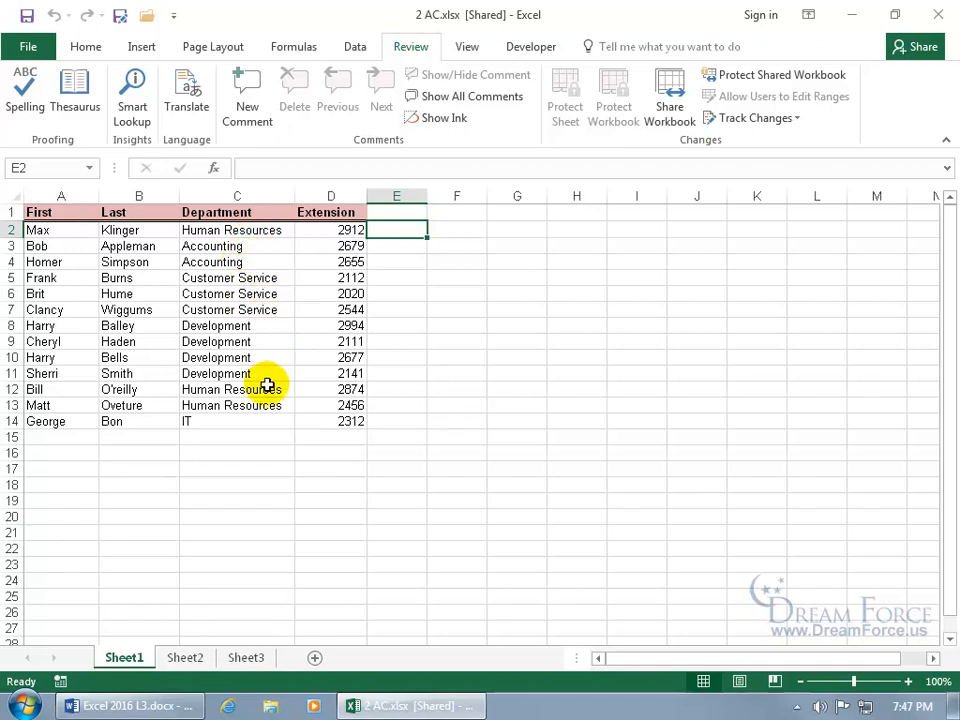
left_click(938, 13)
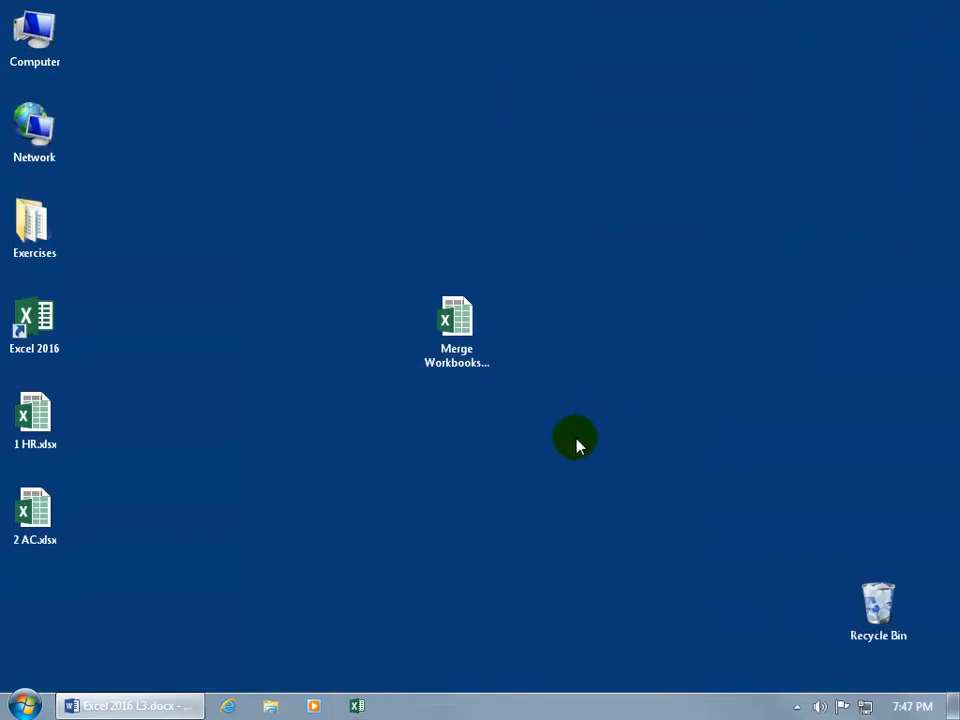
- In 1 HR.xlsx change D2's extension from 2912 to 1111, save, and close
left_click(460, 330)
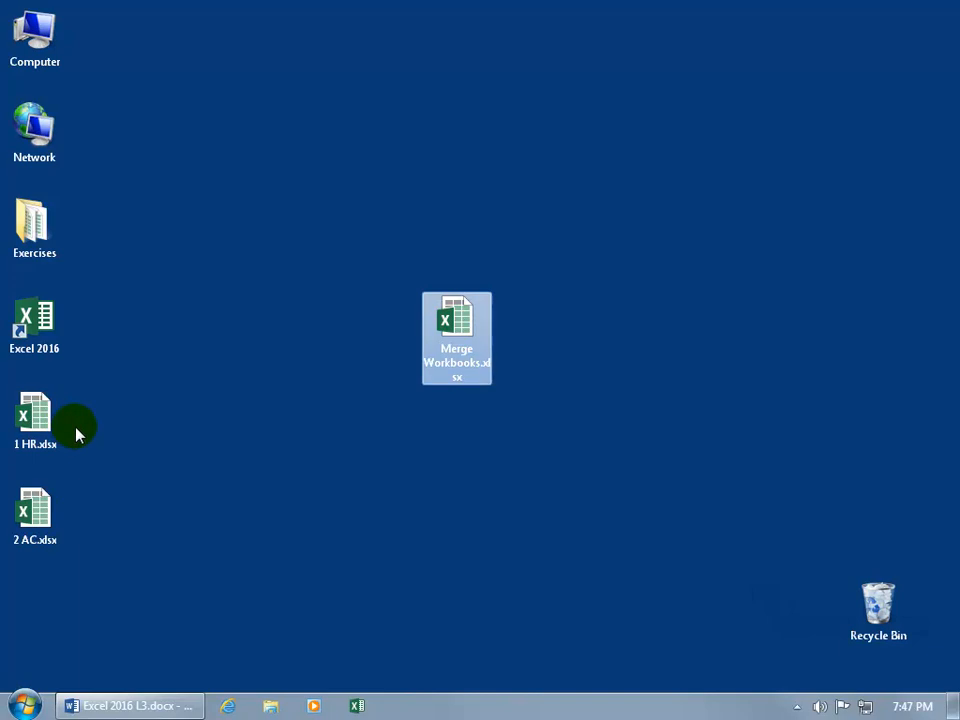
left_click(38, 418)
double_click(38, 418)
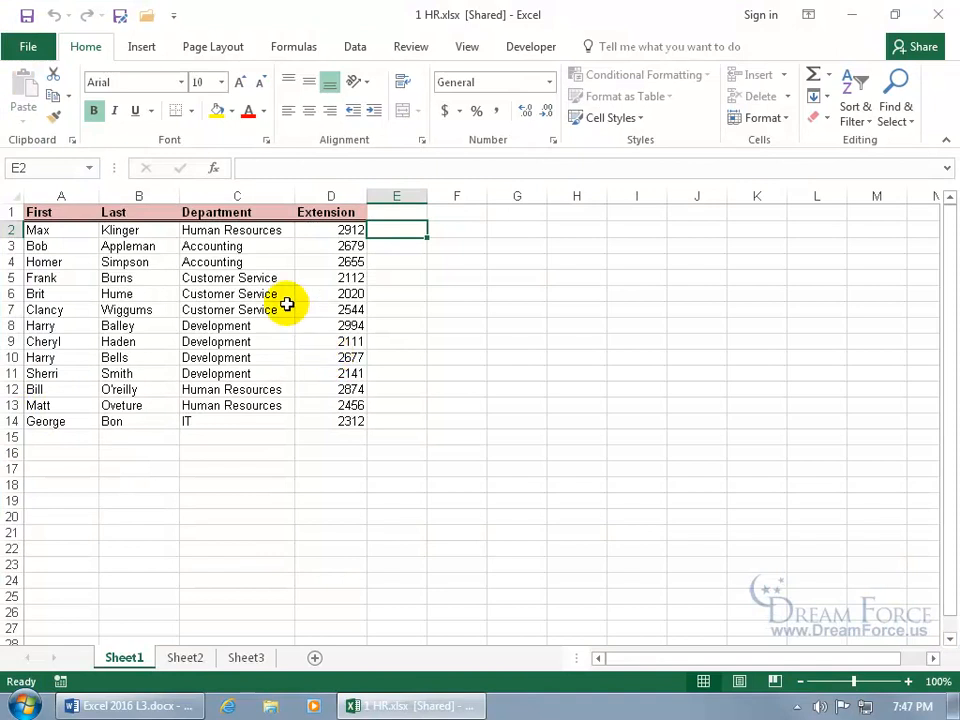
left_click(274, 230)
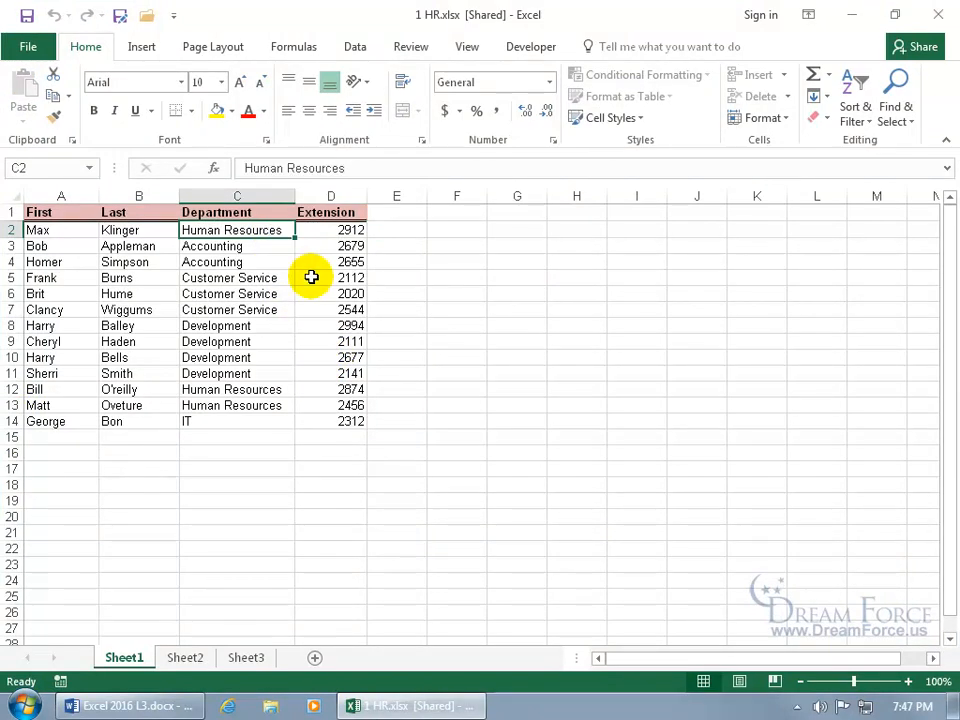
left_click(343, 233)
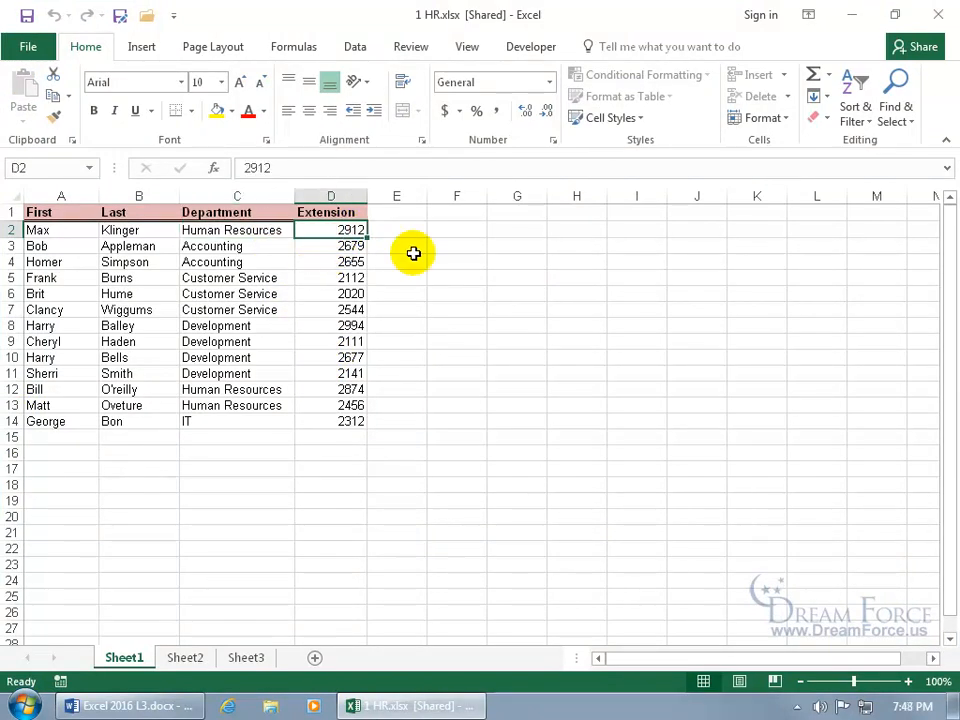
type("1111")
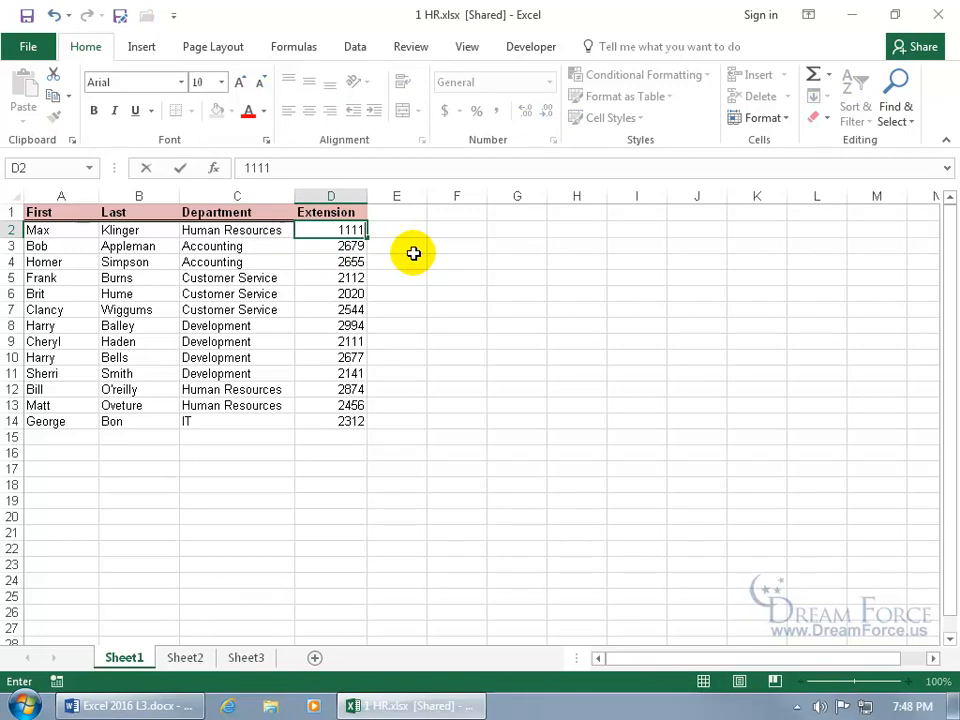
key("Return")
left_click(27, 16)
left_click(938, 14)
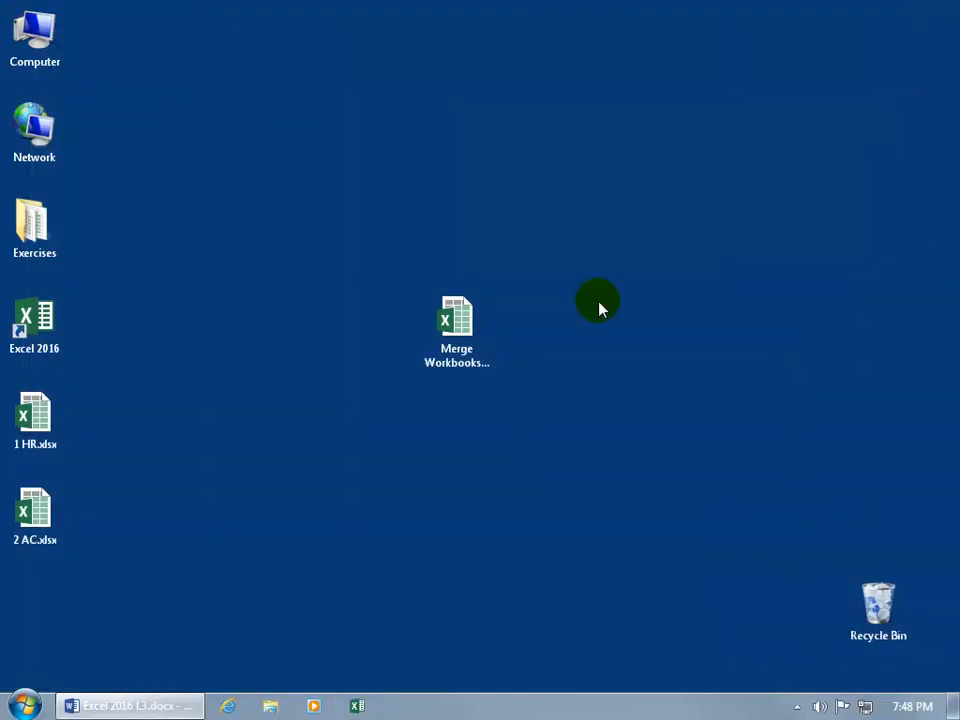
- In 2 AC.xlsx change C2's department to Accounting, save, and close
left_click(59, 519)
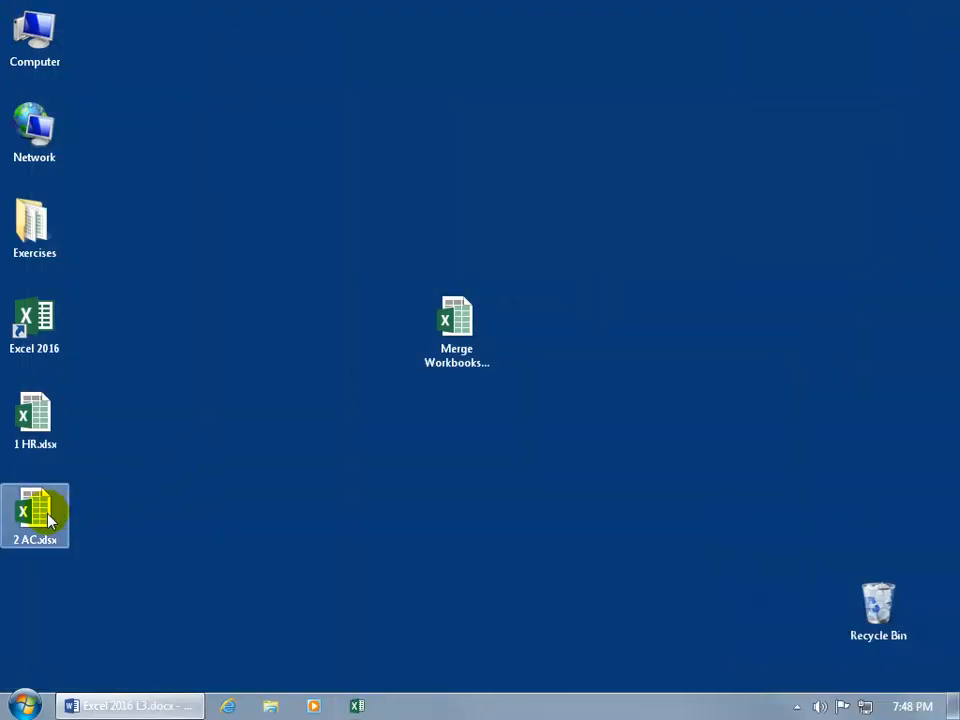
double_click(50, 519)
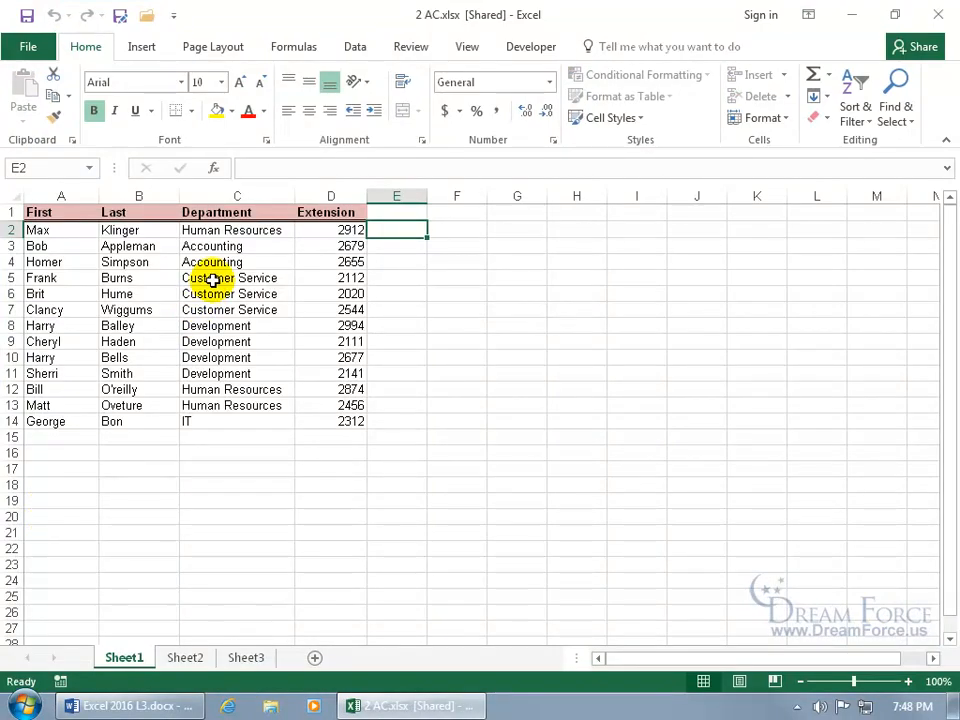
left_click(229, 231)
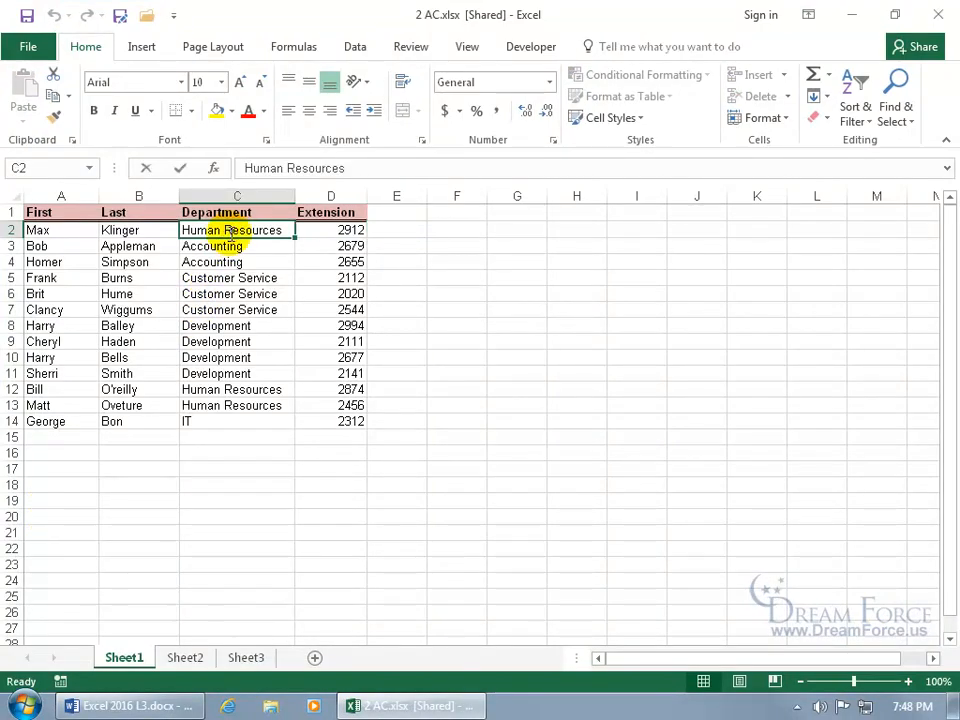
type("Accounting")
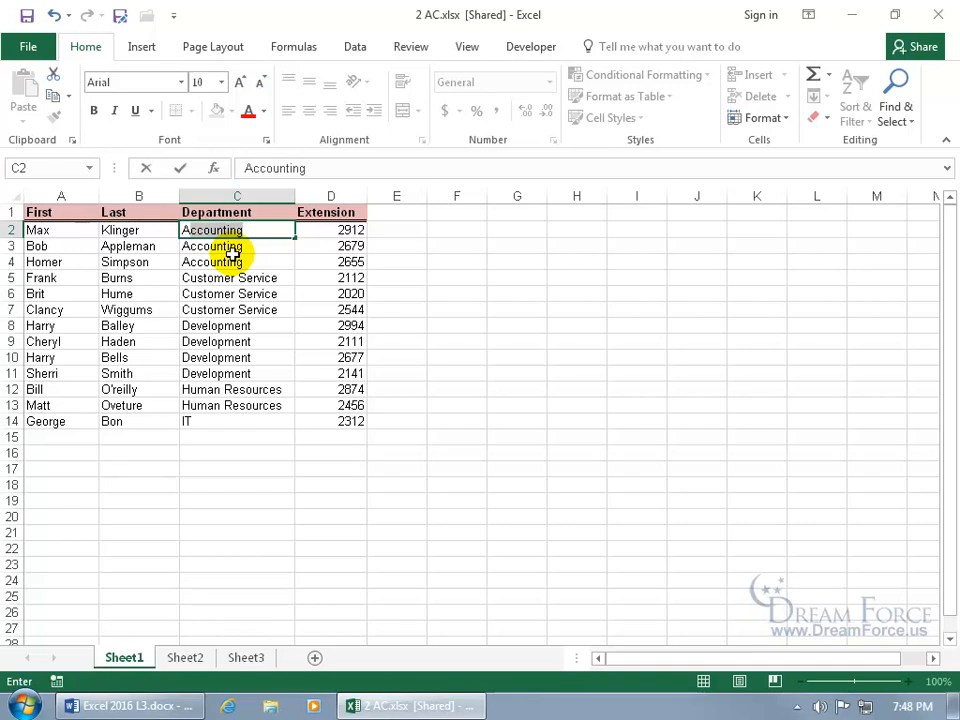
key("Return")
left_click(33, 17)
left_click(940, 16)
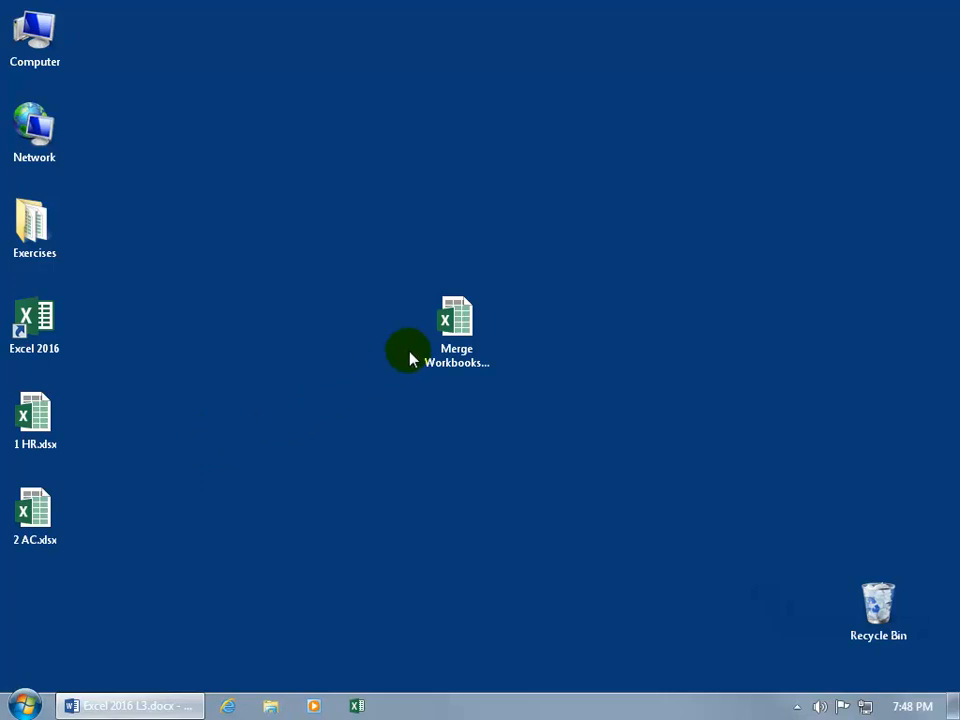
- Reopen Merge Workbooks.xlsx and list All Commands in the Quick Access Toolbar settings
left_click(448, 325)
double_click(448, 325)
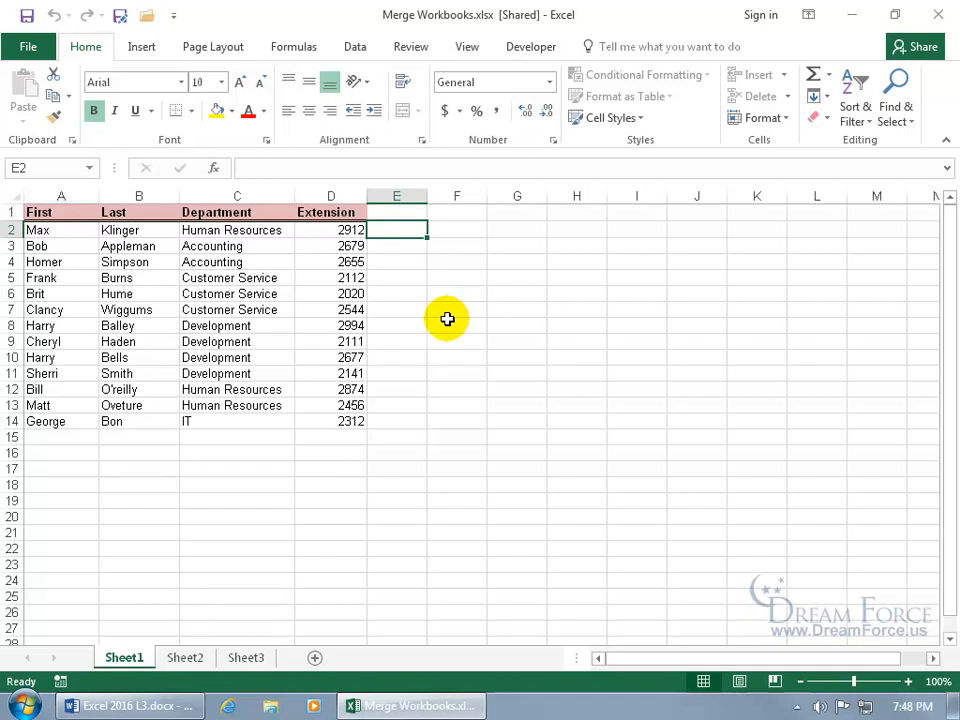
right_click(138, 22)
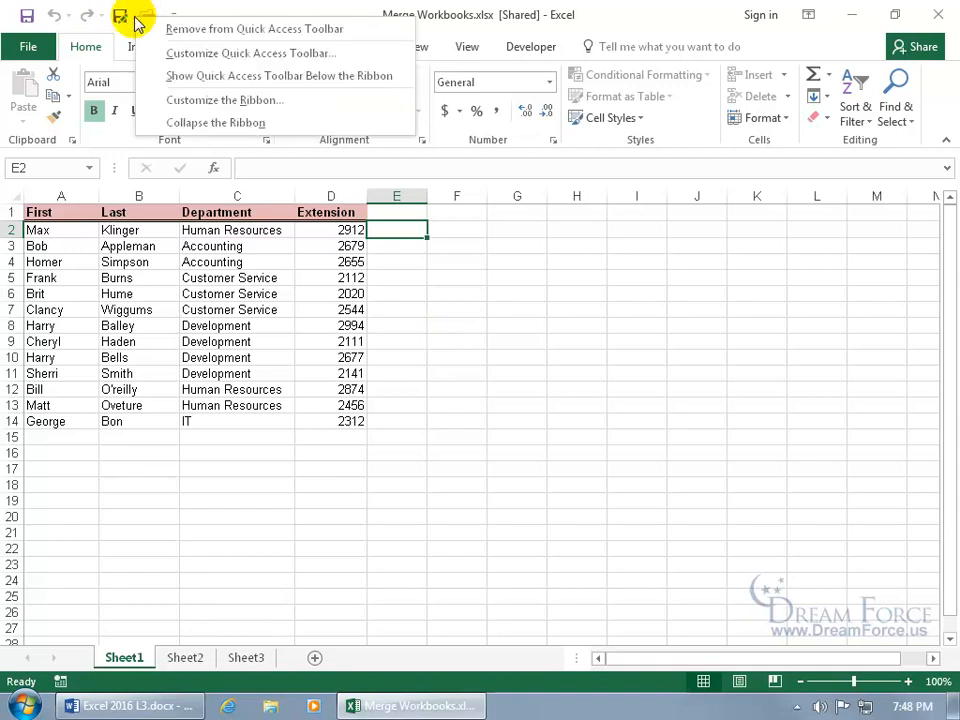
left_click(189, 56)
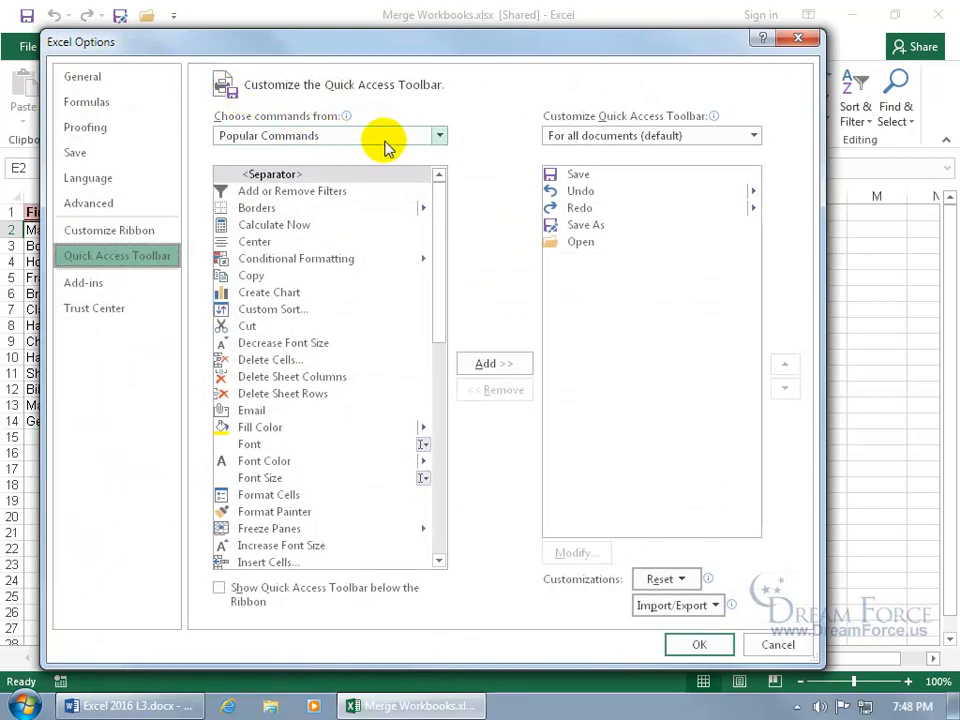
left_click(424, 138)
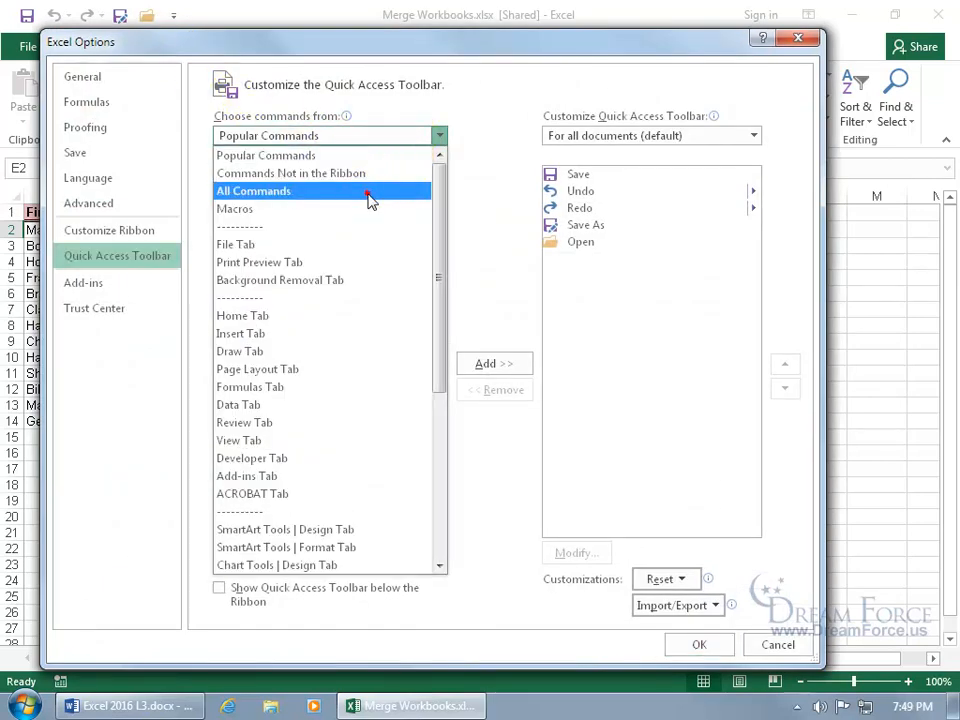
left_click(370, 200)
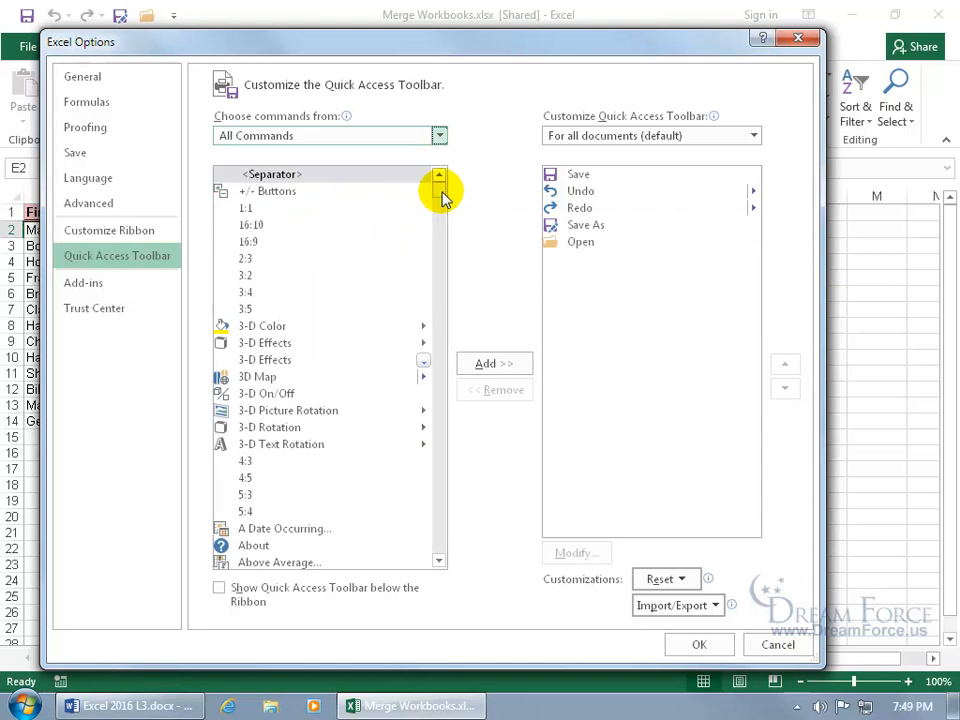
- Add Compare and Merge Workbooks to the Quick Access Toolbar and launch it
left_click_drag(443, 197, 440, 254)
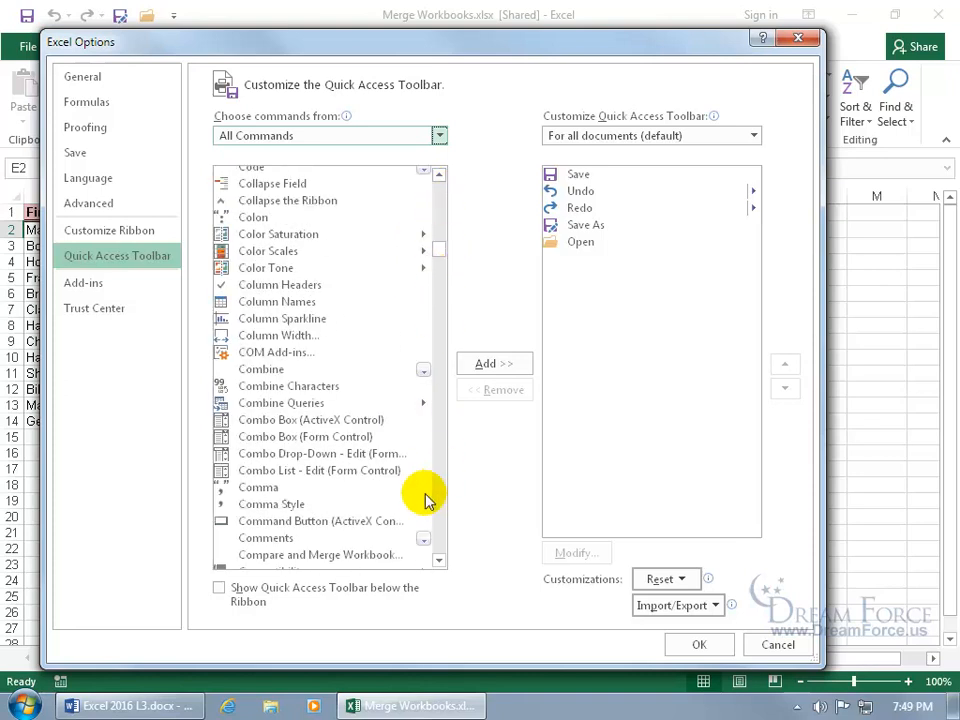
left_click(351, 556)
double_click(351, 556)
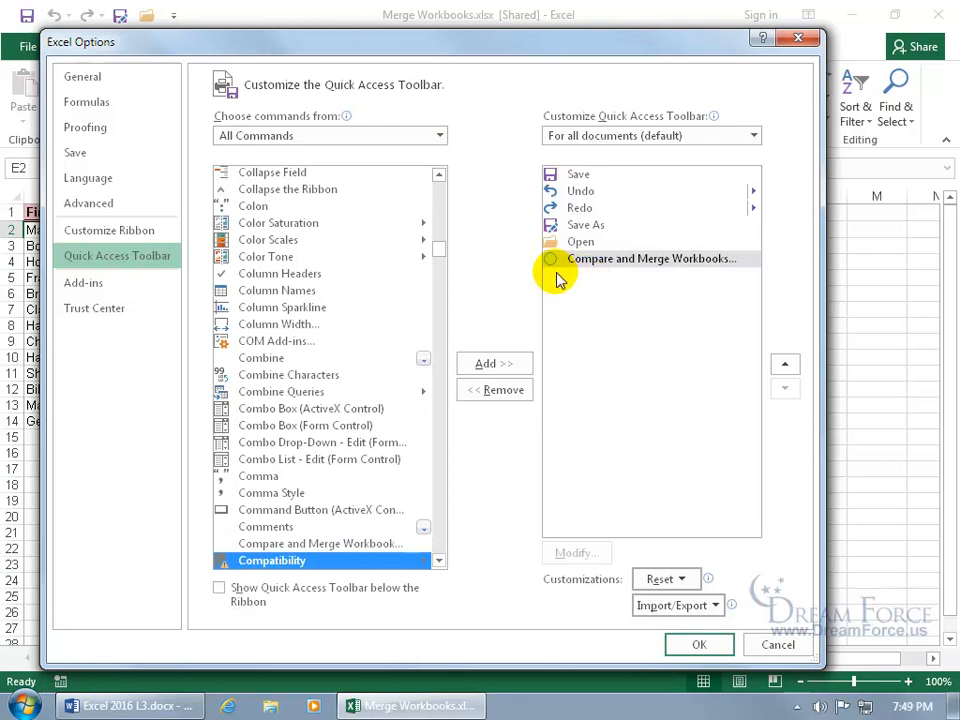
left_click(692, 646)
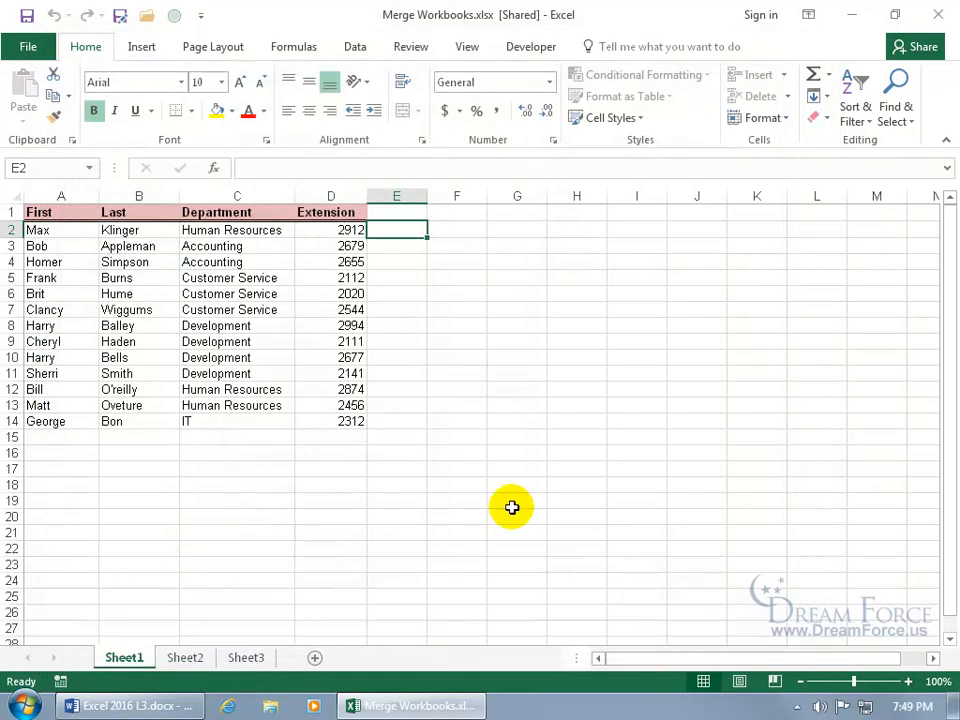
left_click(176, 20)
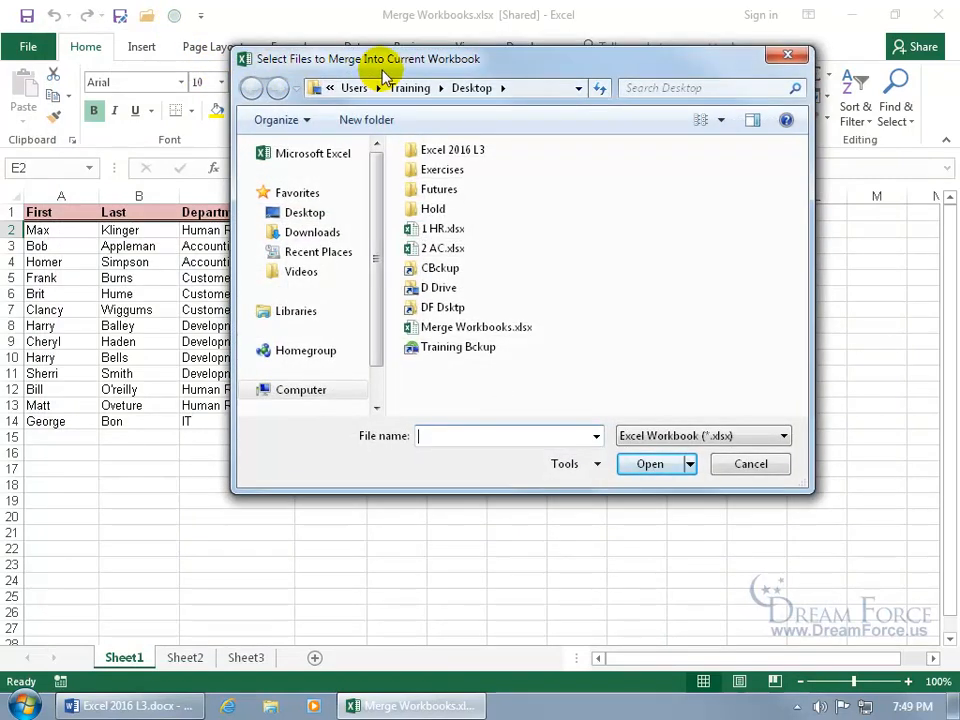
- Select 1 HR.xlsx and 2 AC.xlsx together and merge them into the shared workbook
left_click(453, 229)
left_click(448, 252, "ctrl")
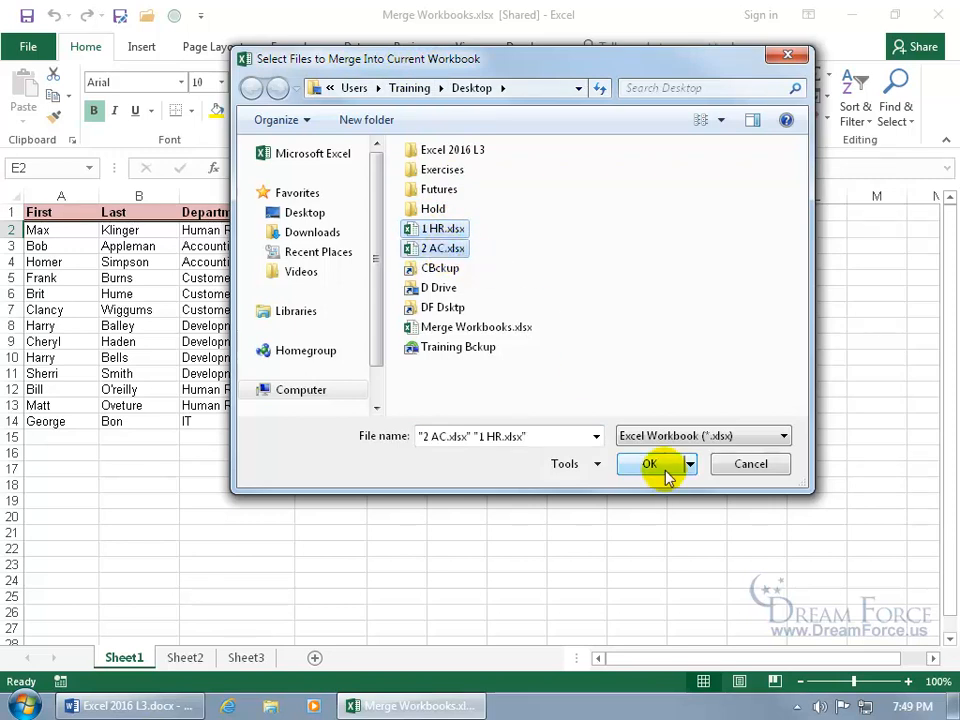
left_click_drag(463, 63, 603, 165)
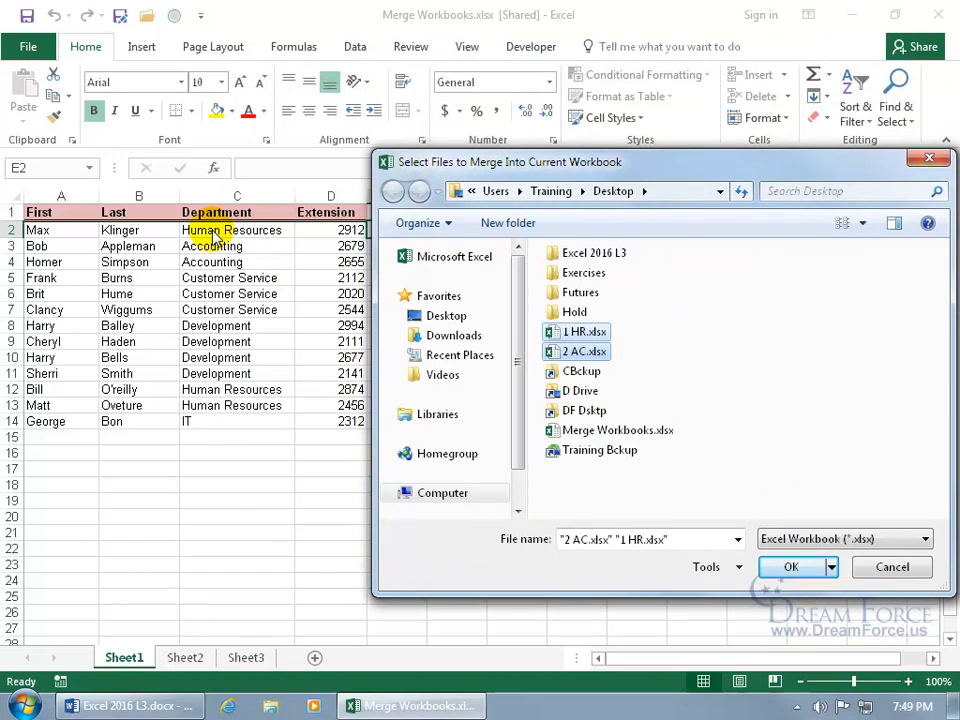
left_click(780, 567)
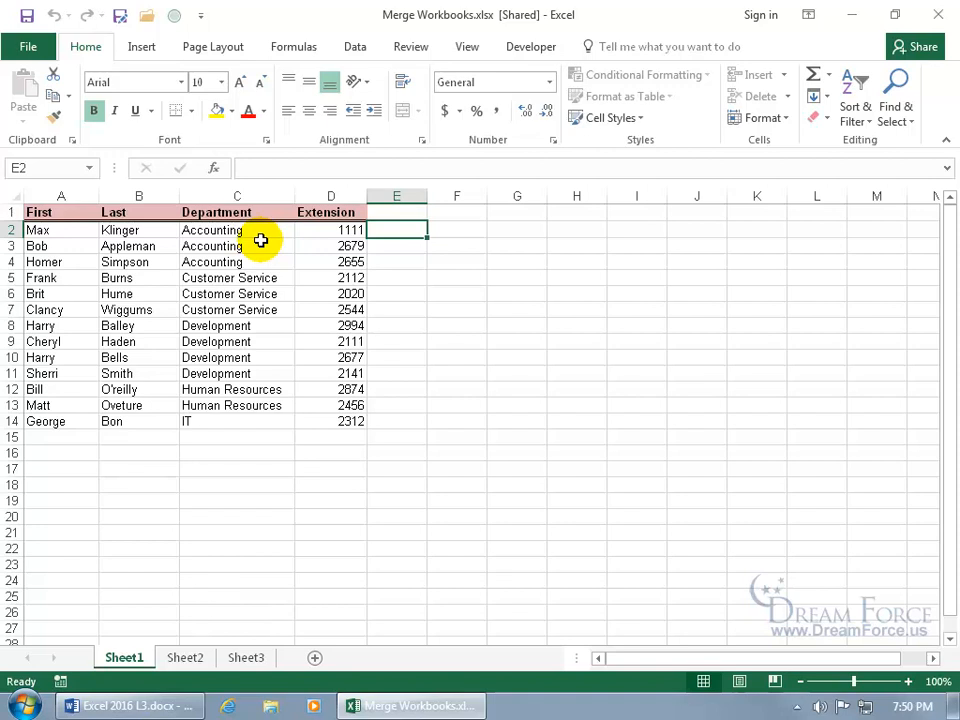
- Begin Accept/Reject Changes for not-yet-reviewed edits, reaching the D2 2912-to-1111 change
left_click(410, 50)
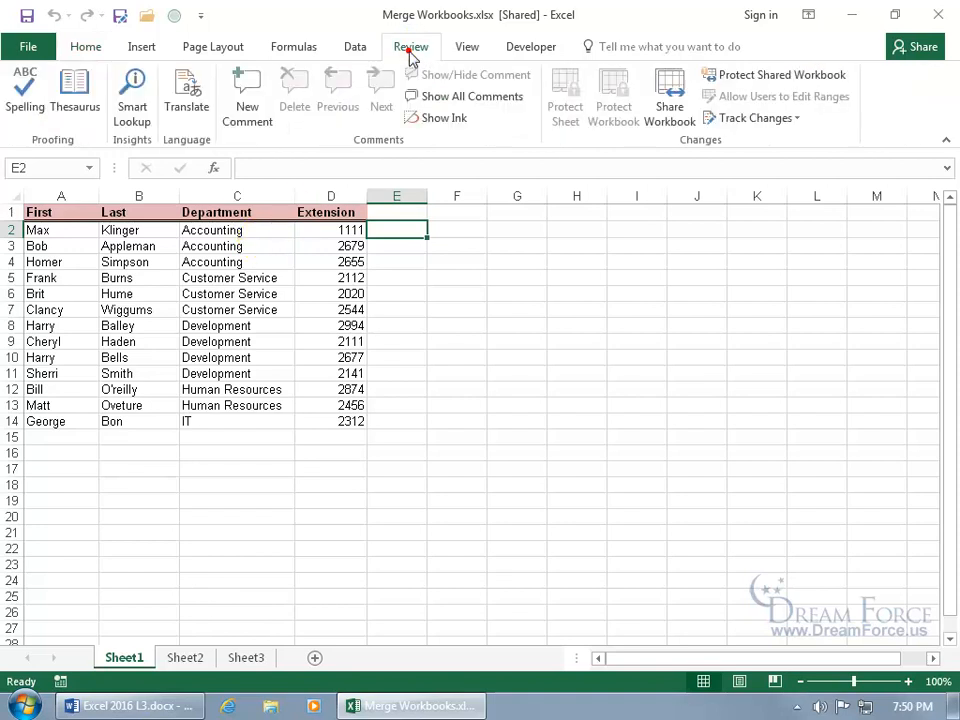
left_click(785, 117)
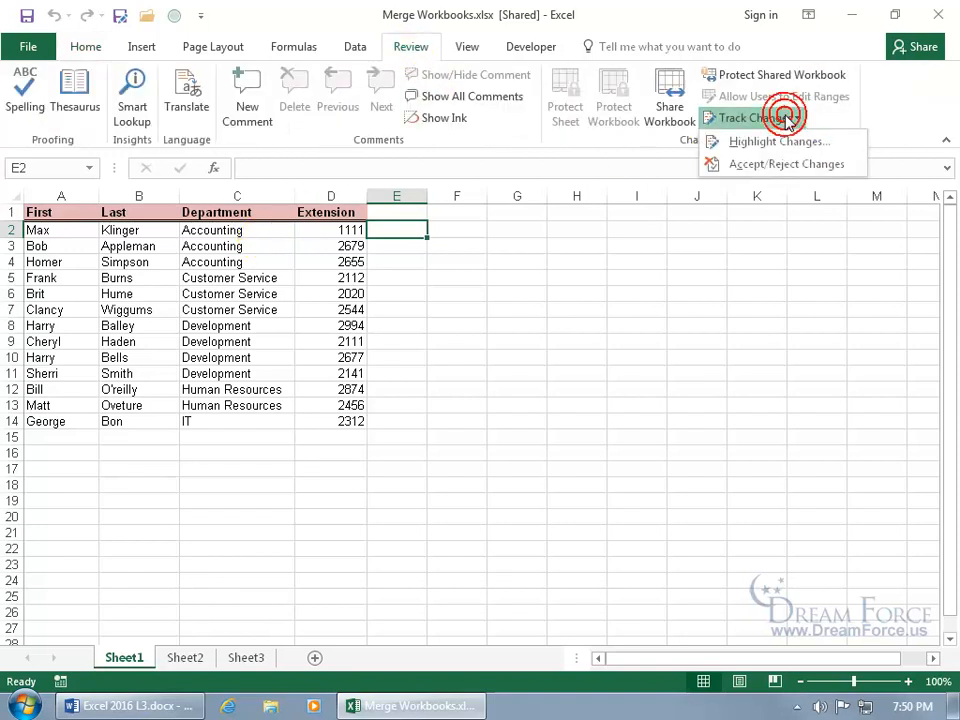
left_click(785, 166)
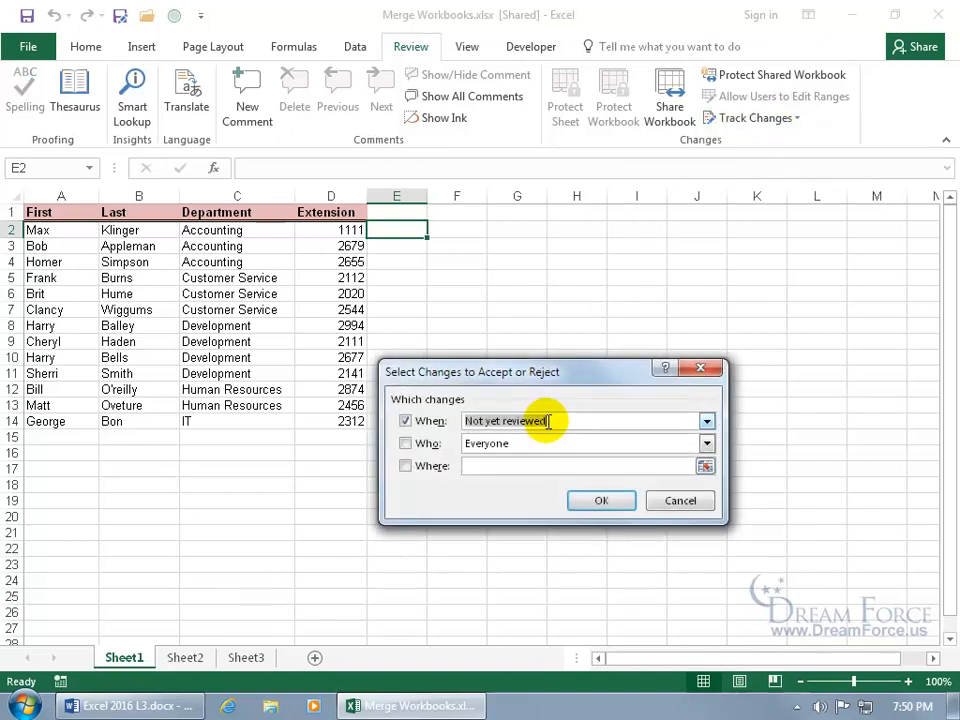
left_click(600, 502)
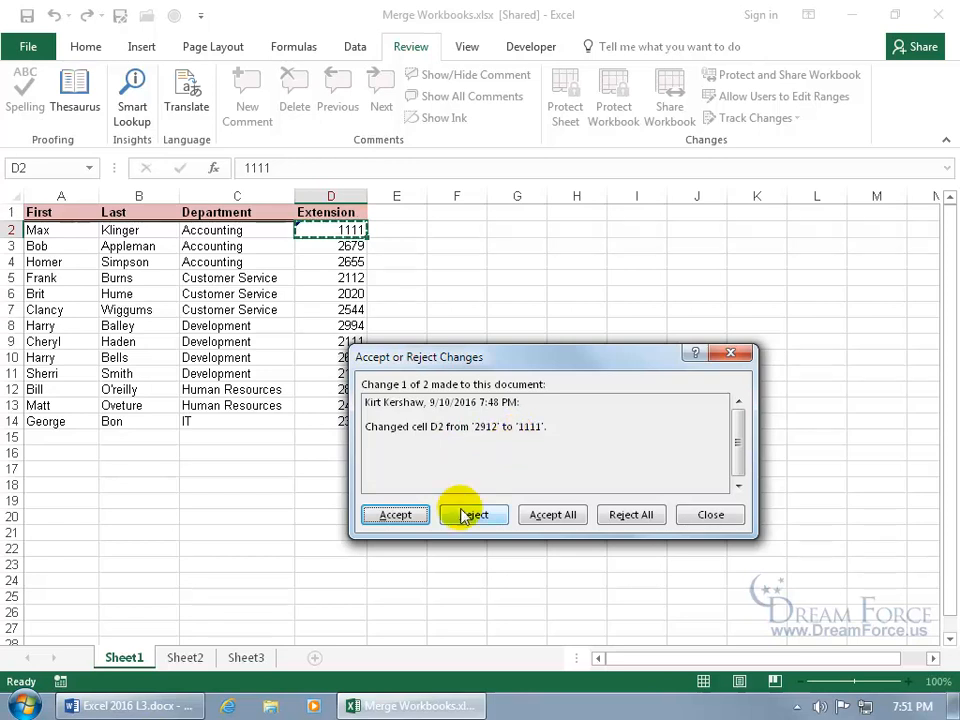
- Accept the D2 extension change to 1111 and reject the C2 department change
left_click(410, 516)
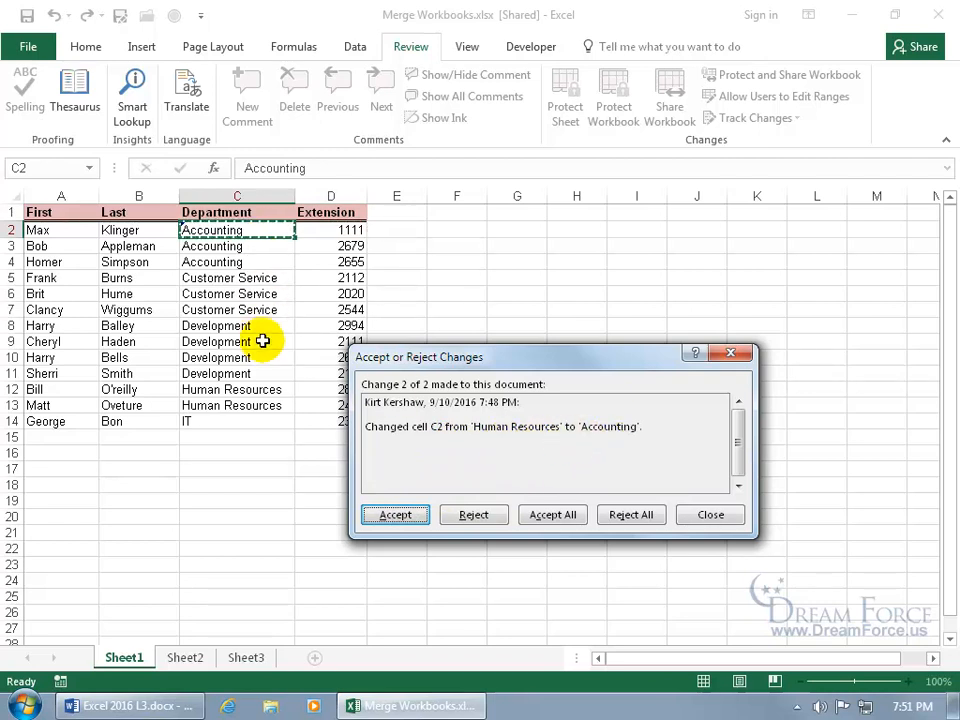
left_click(470, 510)
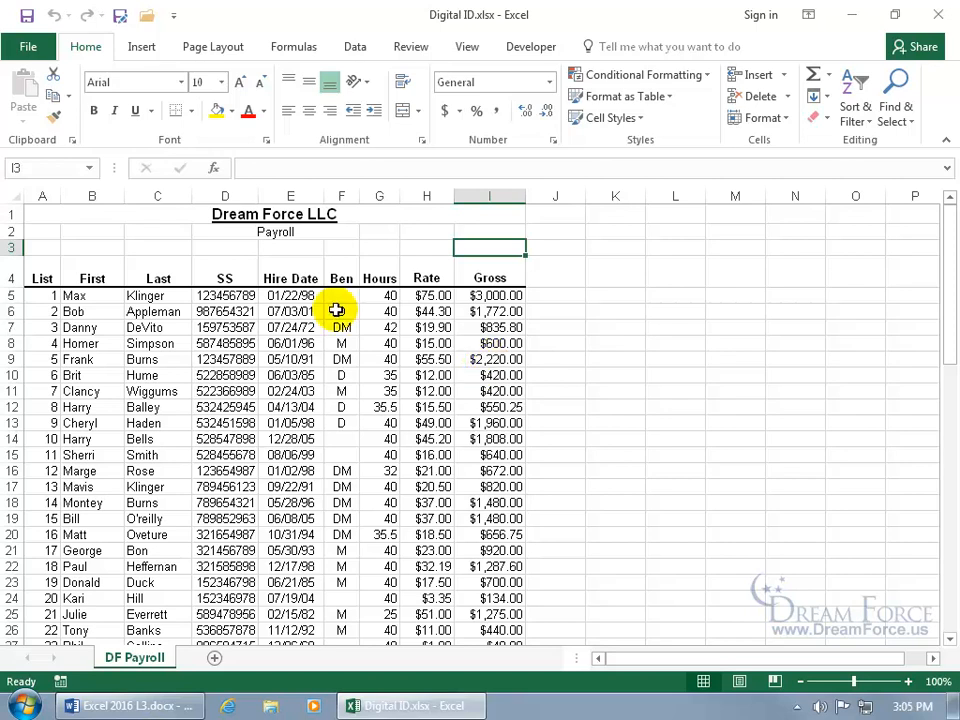
- Start adding an invisible digital signature to Digital ID.xlsx through Protect Workbook
left_click(29, 46)
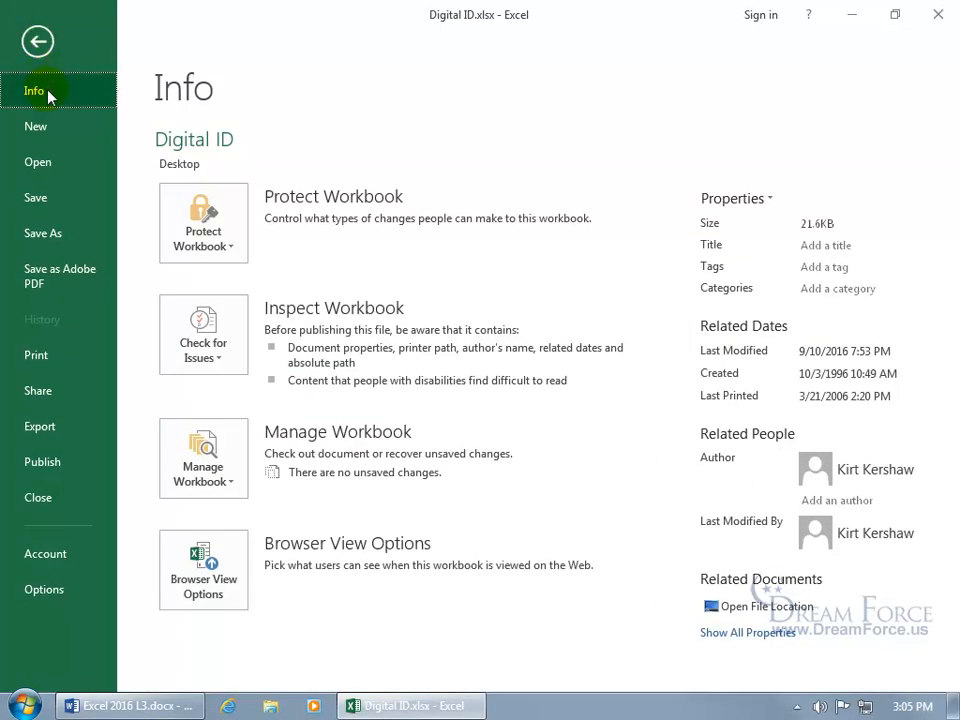
left_click(197, 229)
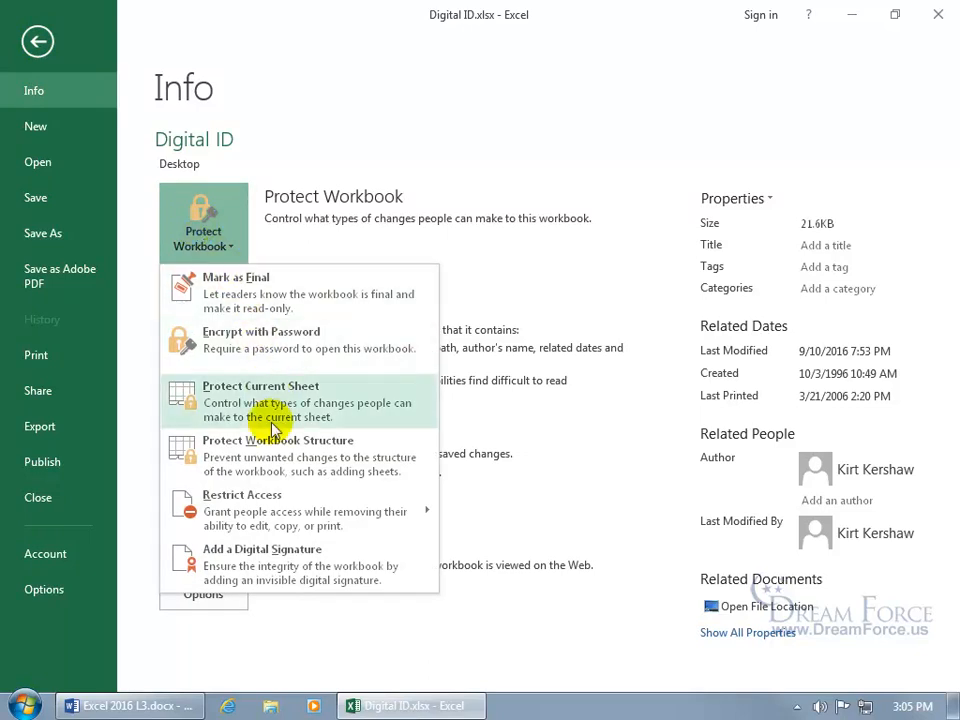
left_click(281, 572)
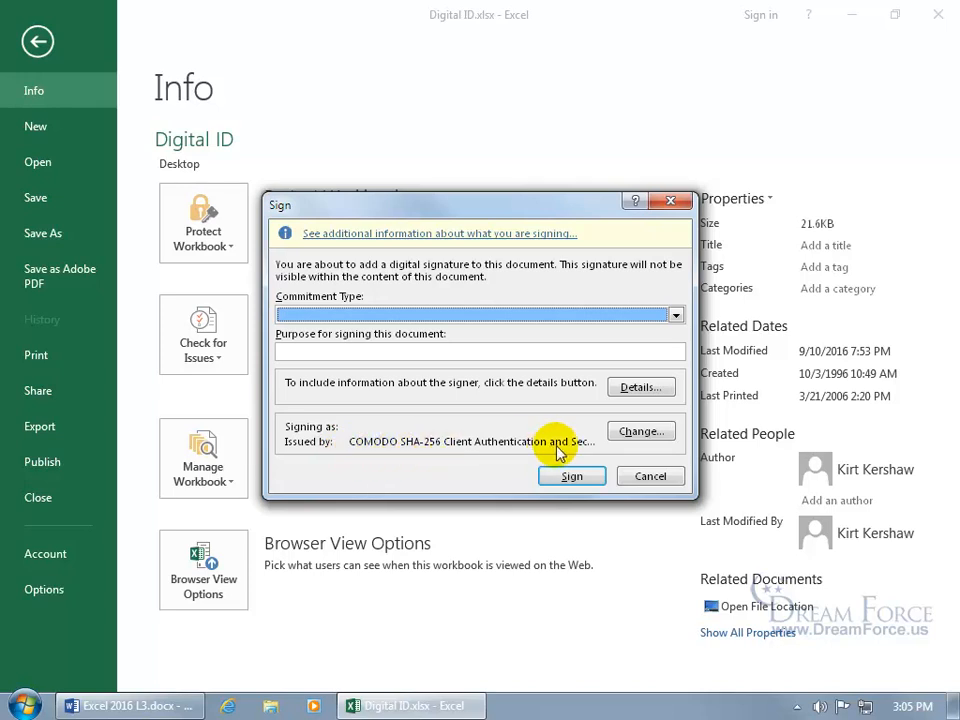
- Inspect the signing certificate's properties, then cancel the Sign dialog without signing
left_click(628, 434)
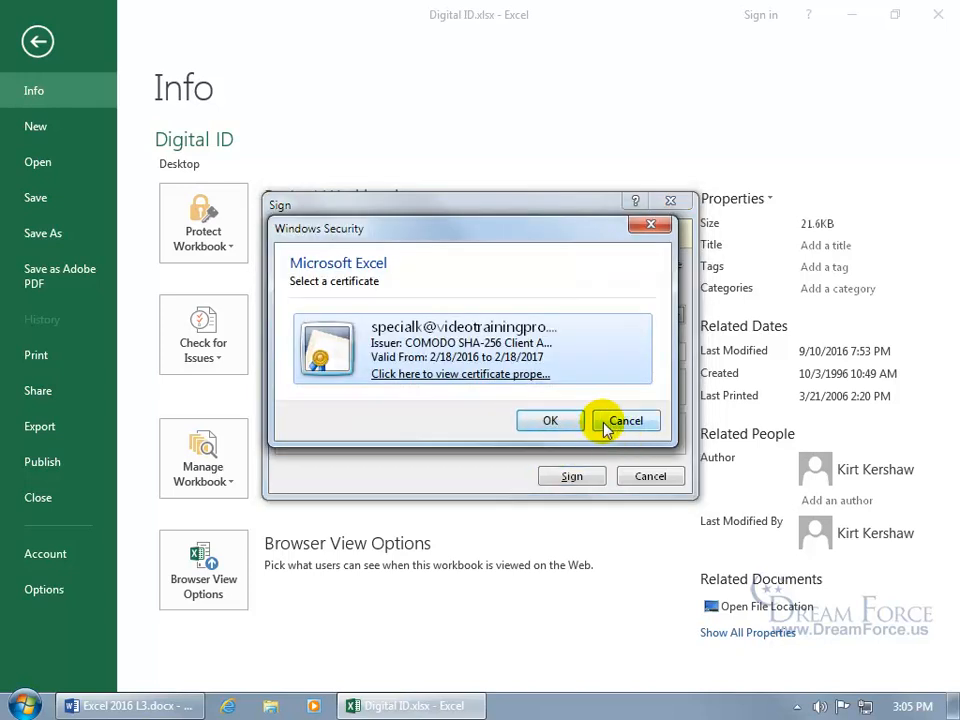
left_click(474, 380)
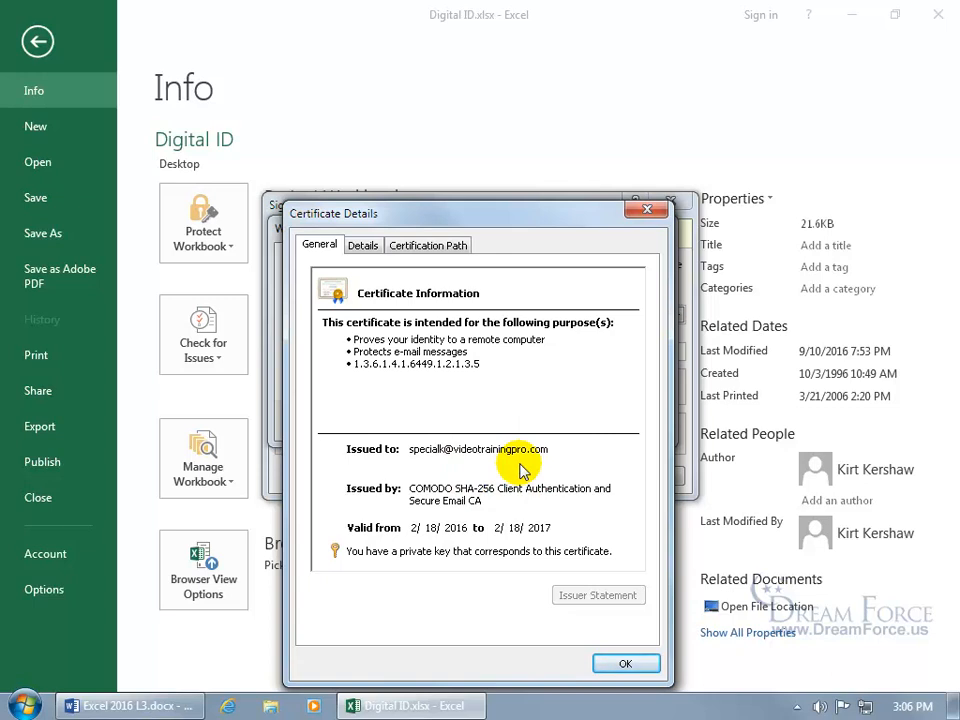
left_click(625, 663)
left_click(605, 422)
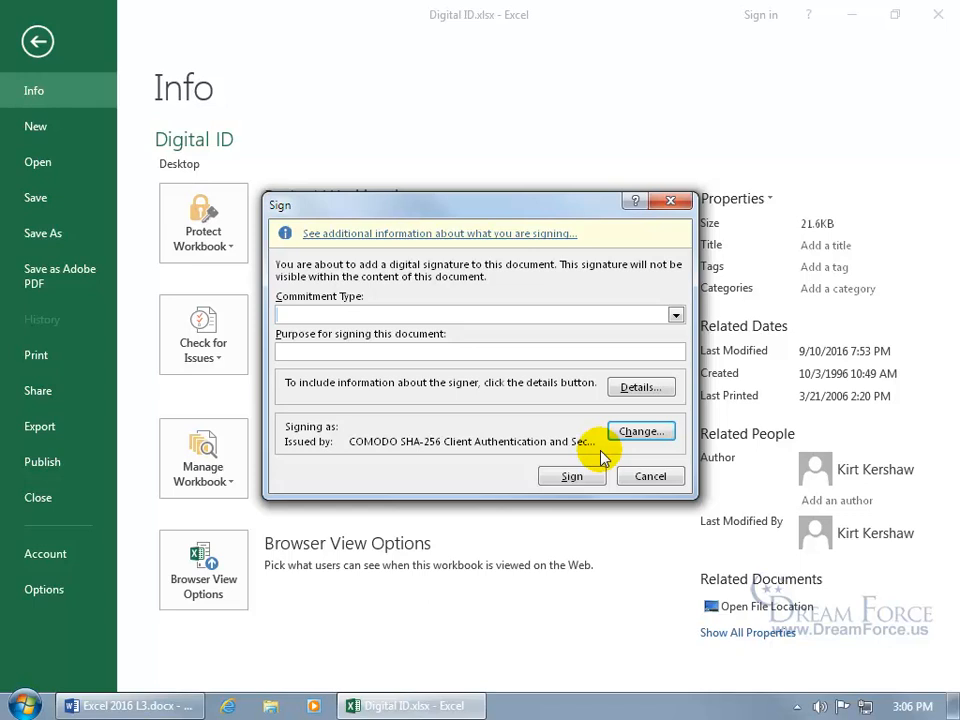
left_click(640, 476)
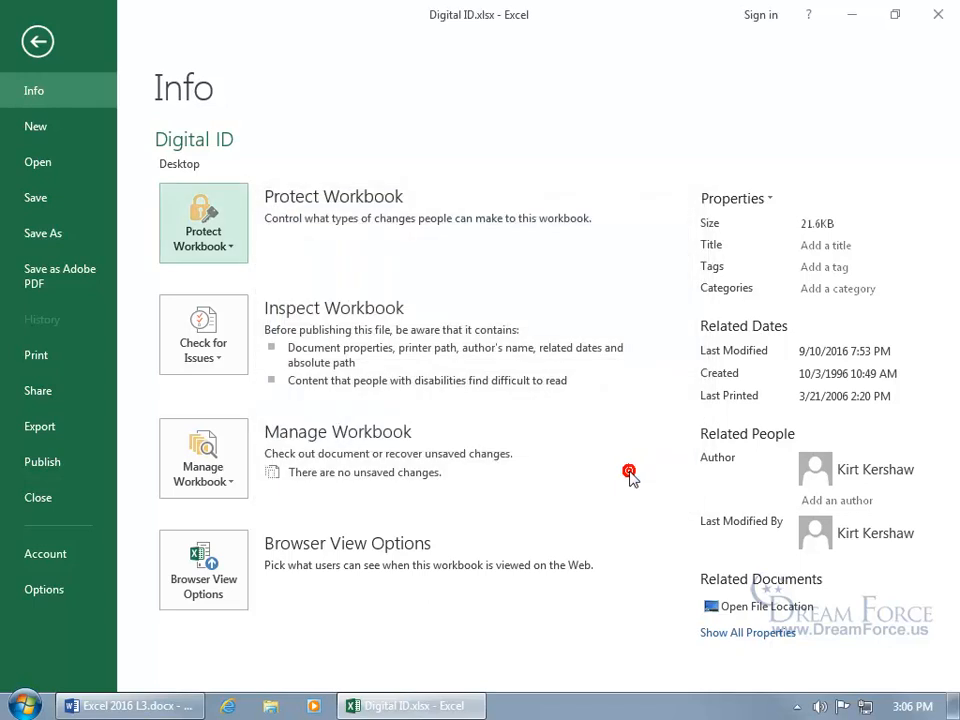
- Back on the worksheet, choose Add Signature Services from Insert > Text > Signature Line
left_click(40, 40)
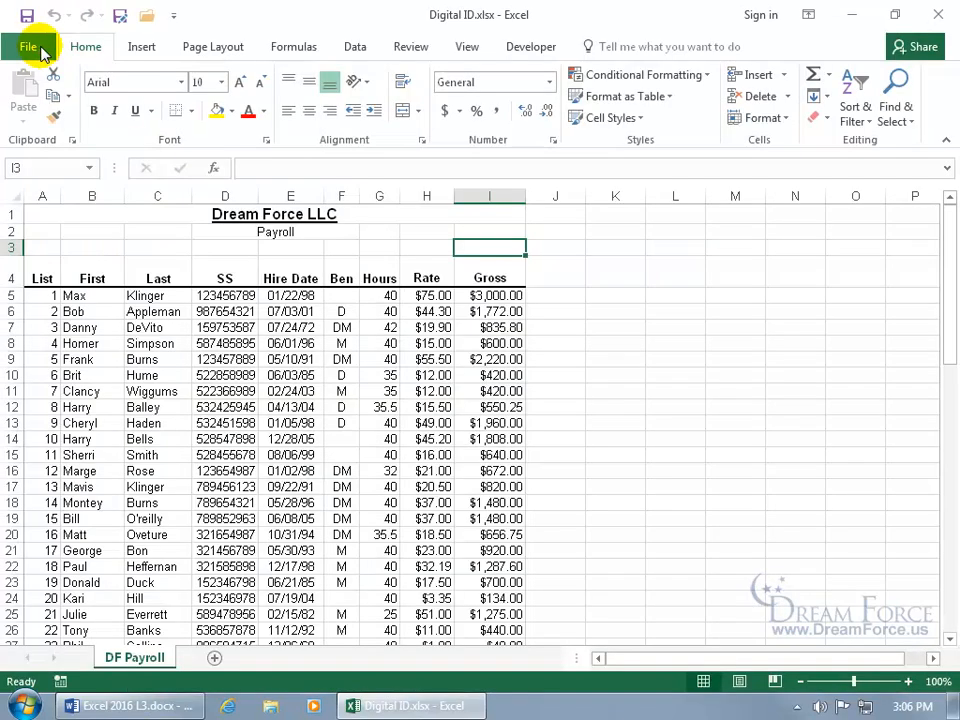
left_click(141, 50)
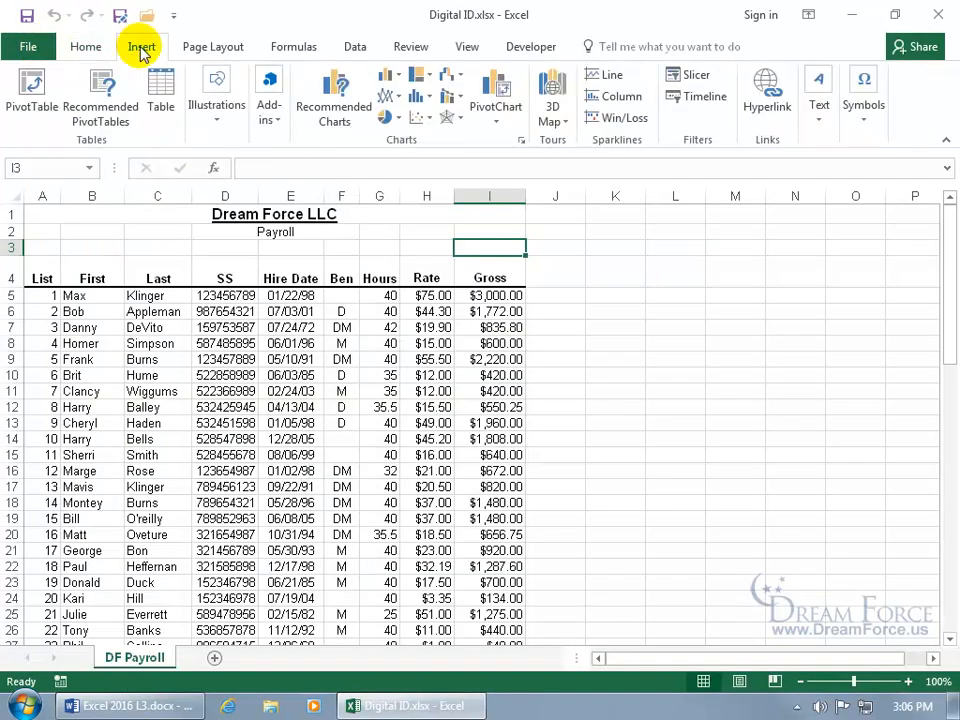
left_click(819, 127)
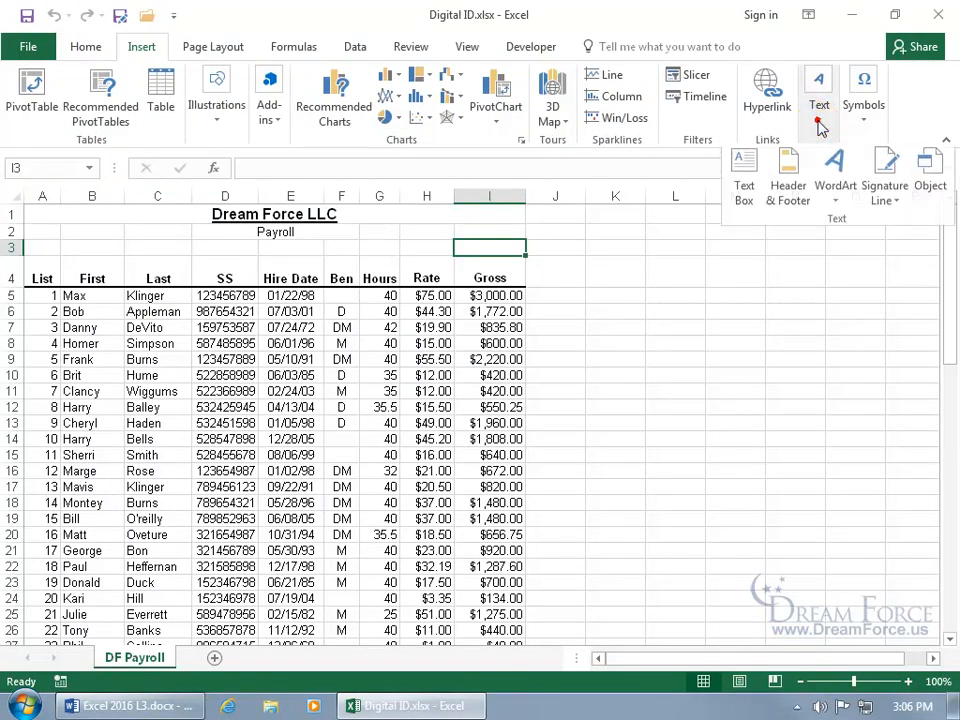
left_click(893, 201)
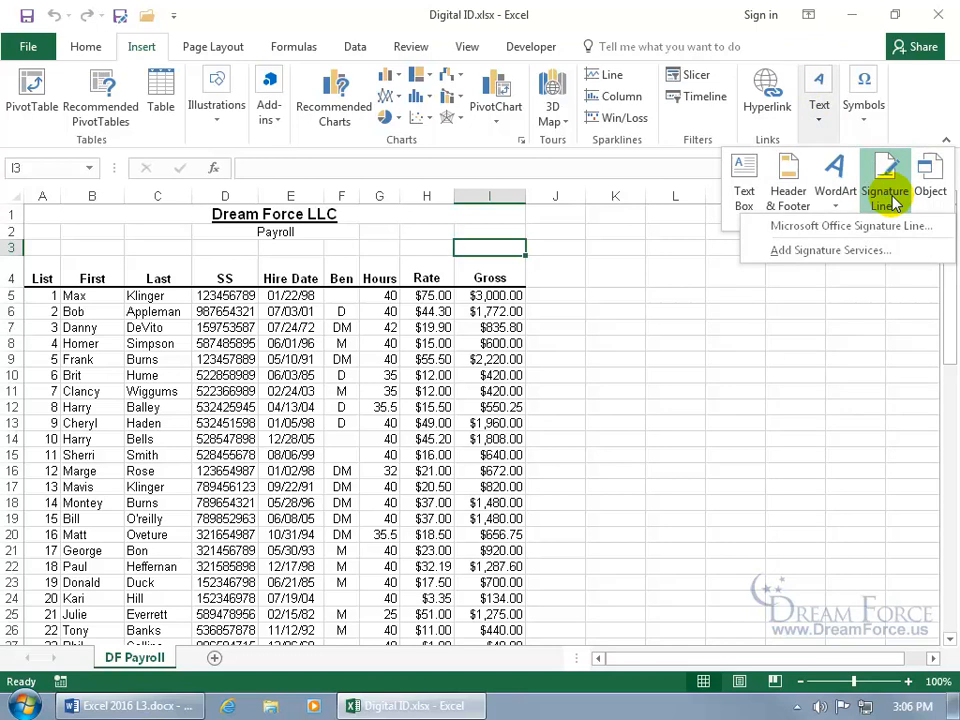
left_click(848, 251)
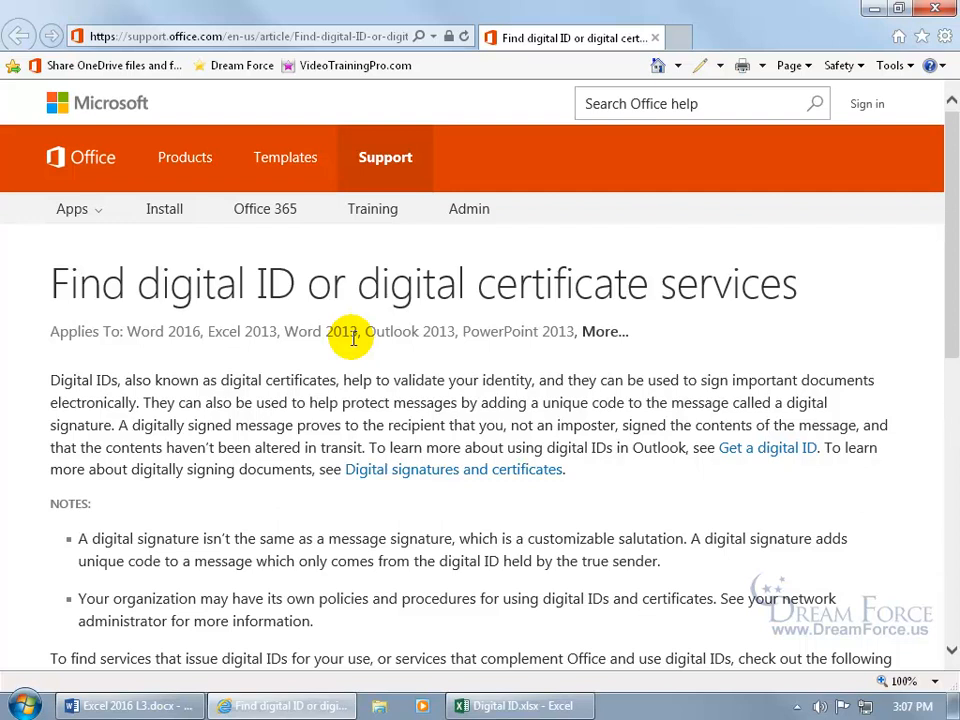
- Scroll the digital ID article down to the certificate provider list, then close the browser
scroll(353, 338, "down", 5)
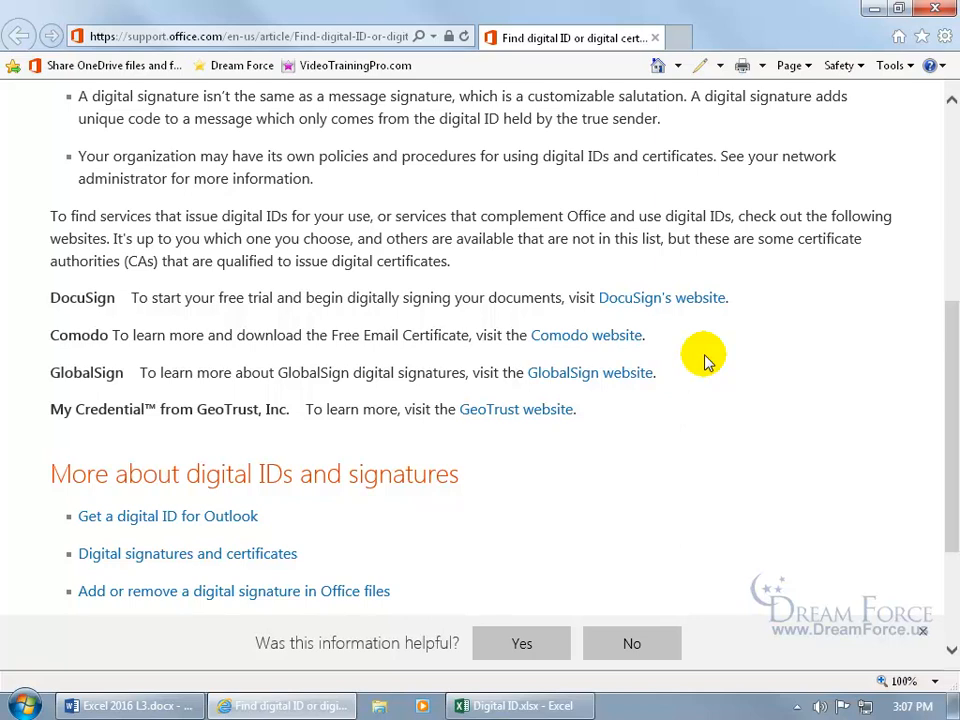
left_click(655, 38)
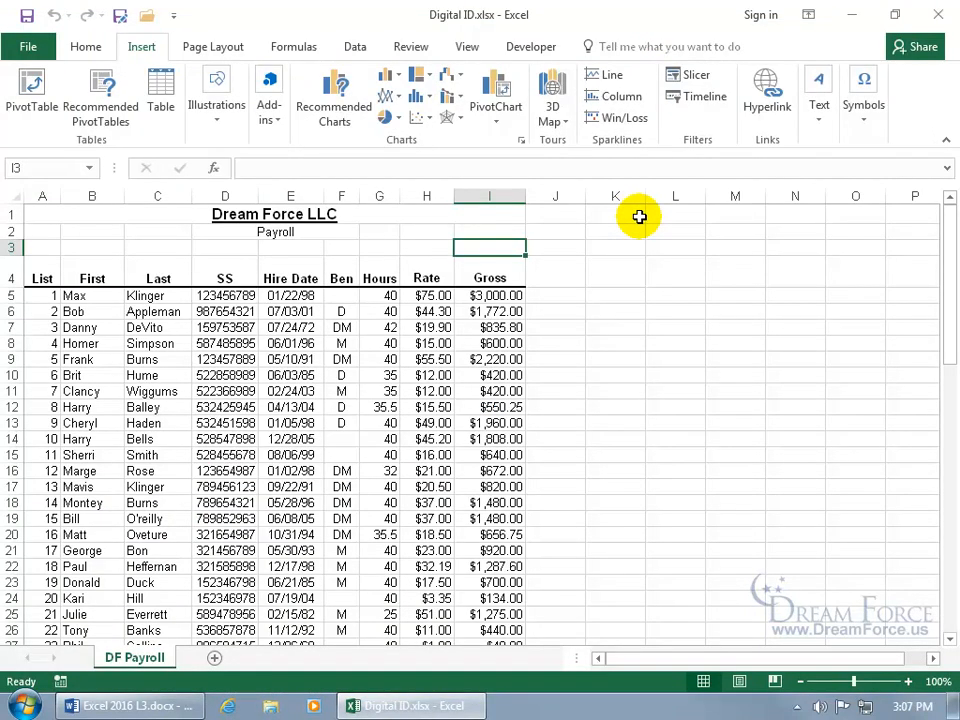
- Start an invisible digital signature via File > Info > Protect Workbook, reviewing what gets signed
left_click(27, 47)
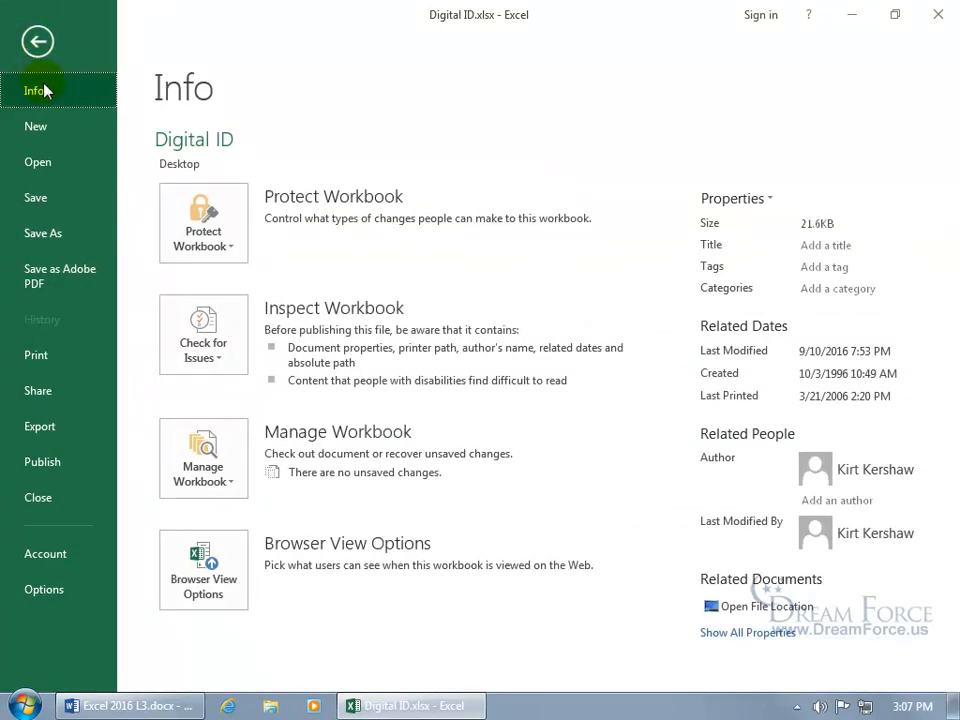
left_click(207, 220)
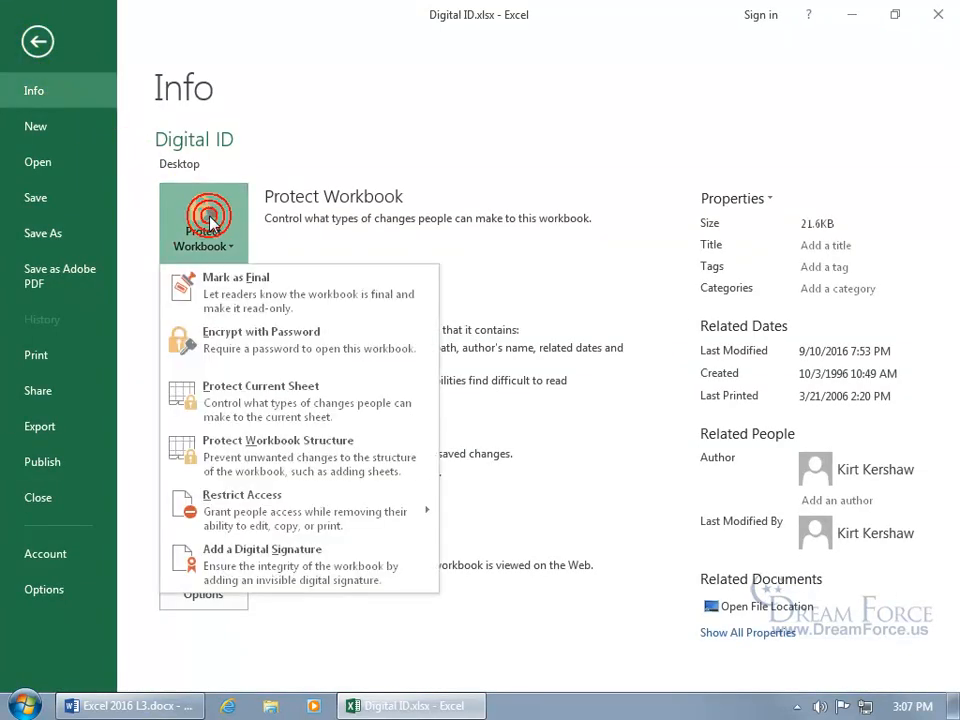
left_click(283, 566)
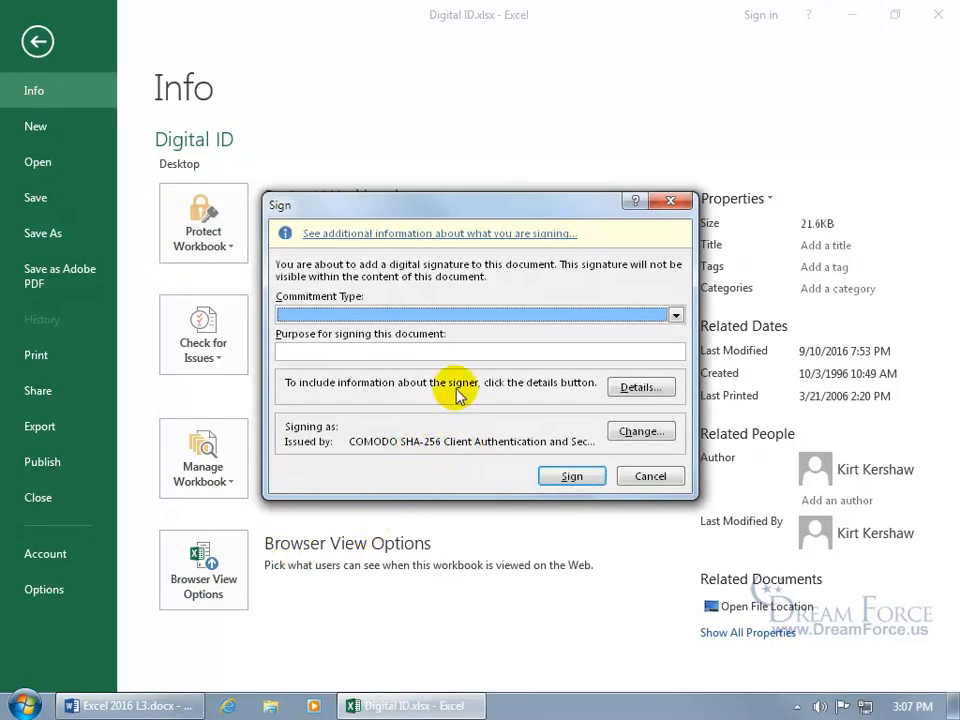
left_click(487, 243)
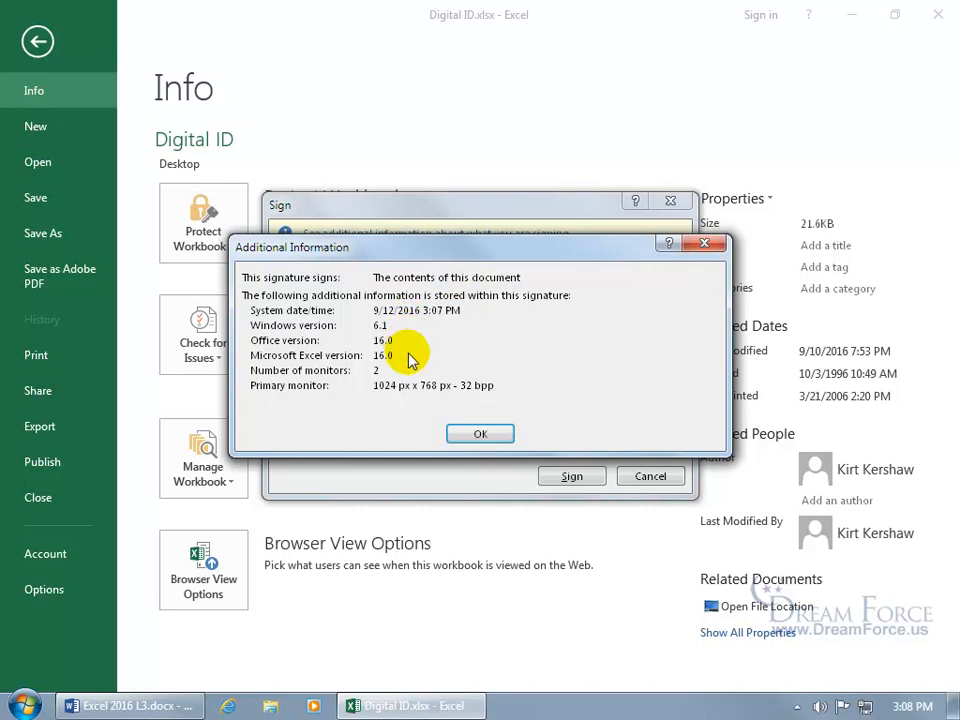
left_click(477, 434)
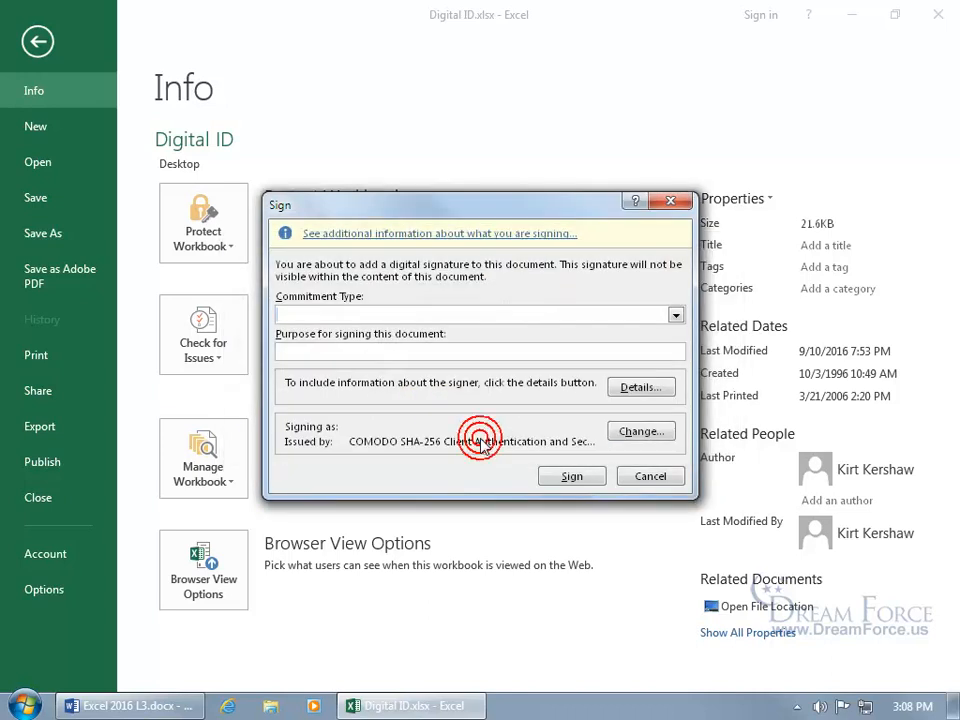
- Set commitment type 'Created this document' and purpose 'Classified', then open the signer details form
left_click(675, 315)
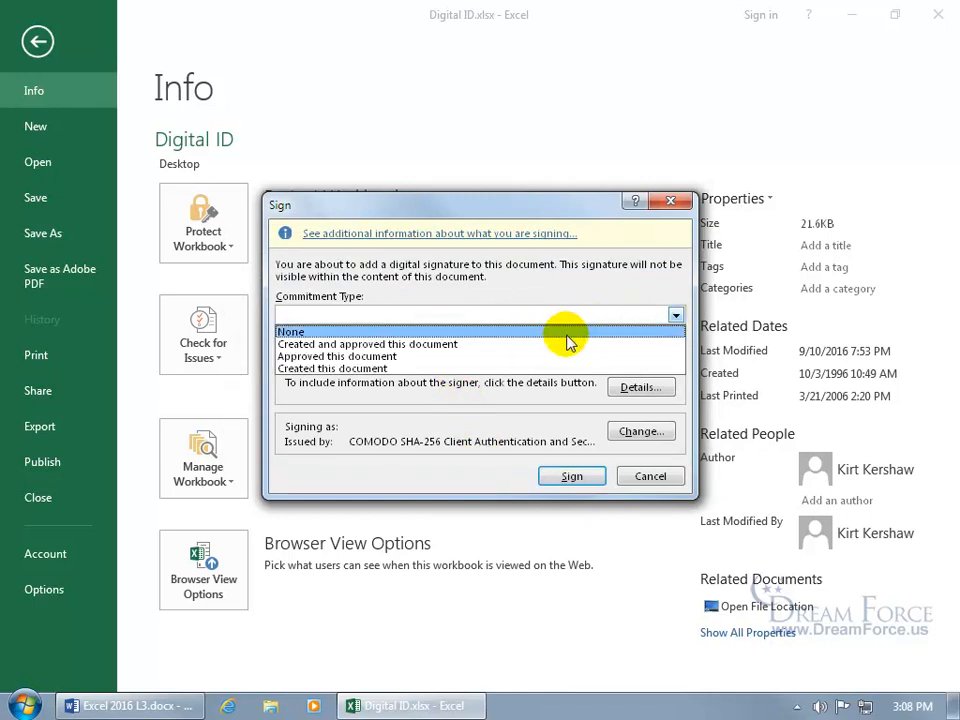
left_click(487, 369)
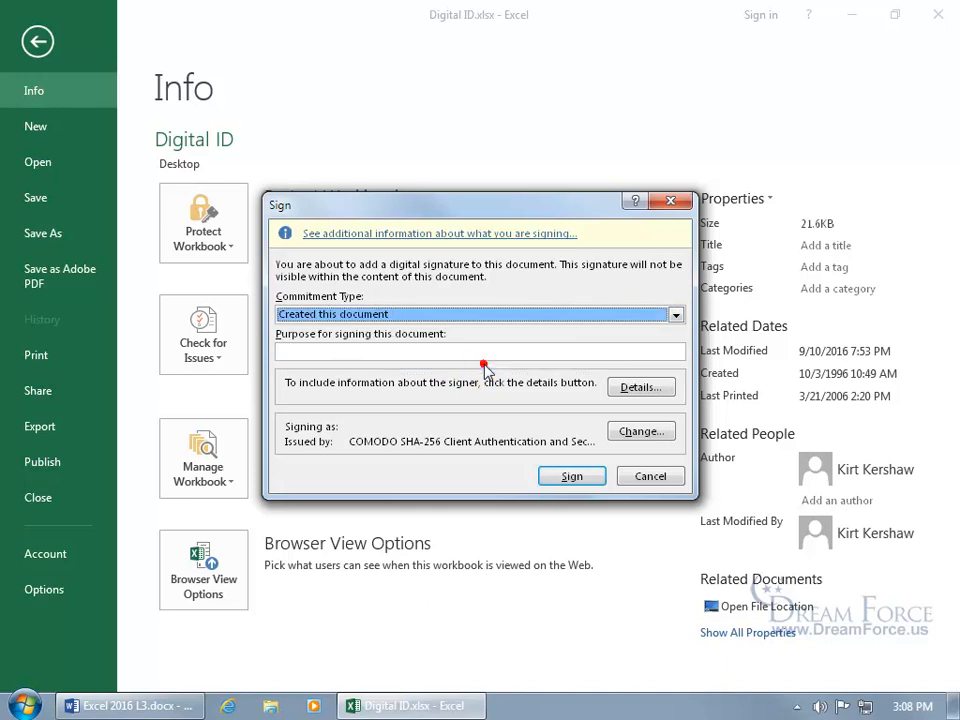
left_click(420, 353)
type("Classified")
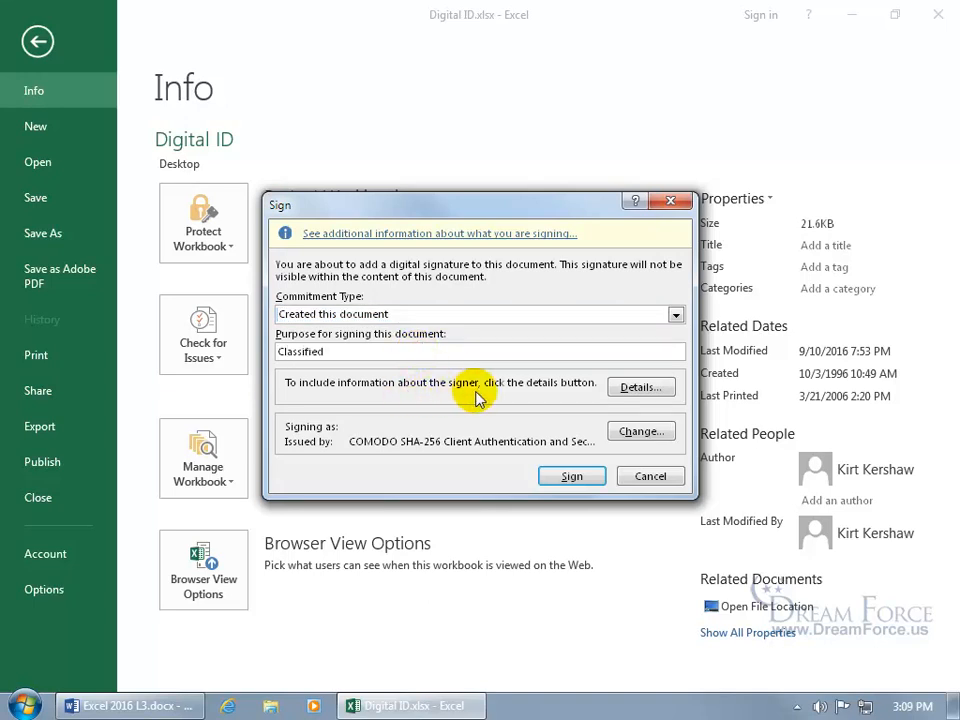
left_click(636, 387)
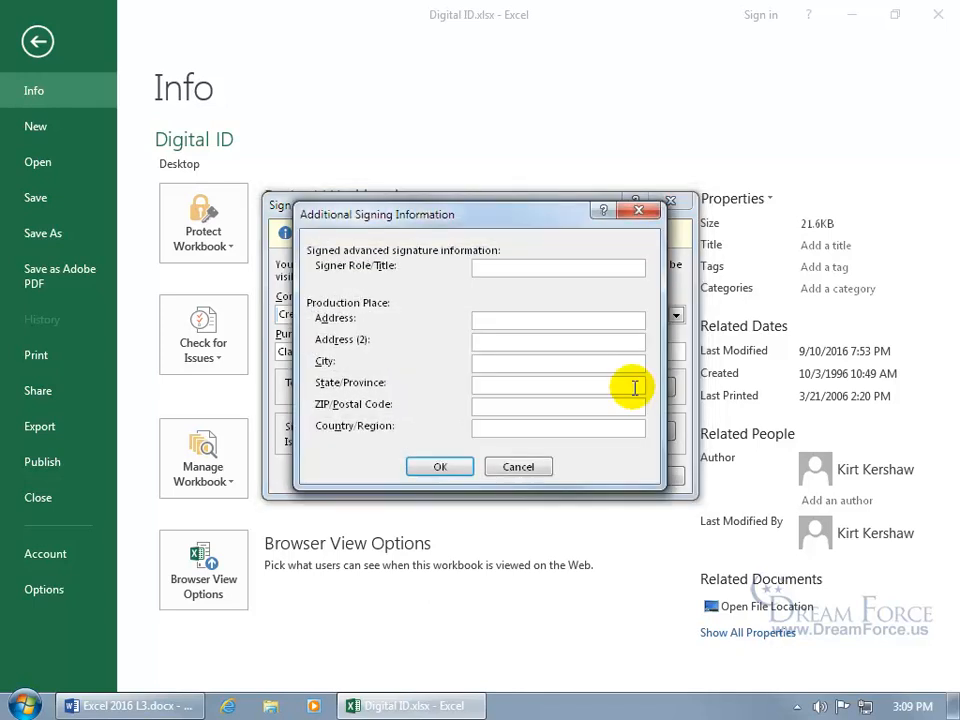
- Enter CEO as the signer role/title and confirm the additional information
left_click(494, 266)
type("CEO")
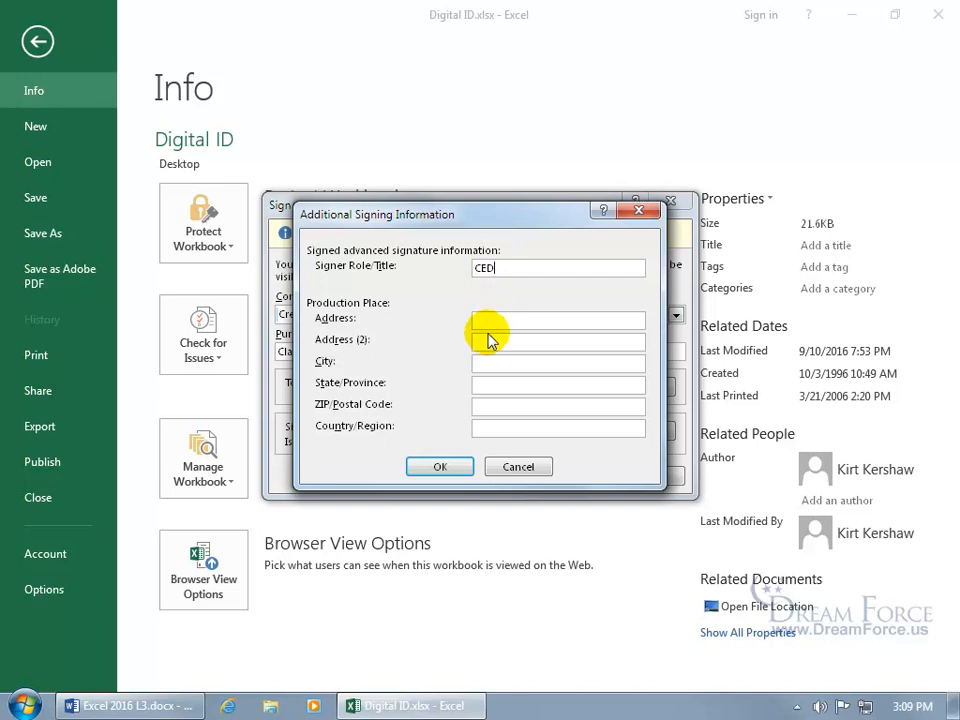
left_click(441, 467)
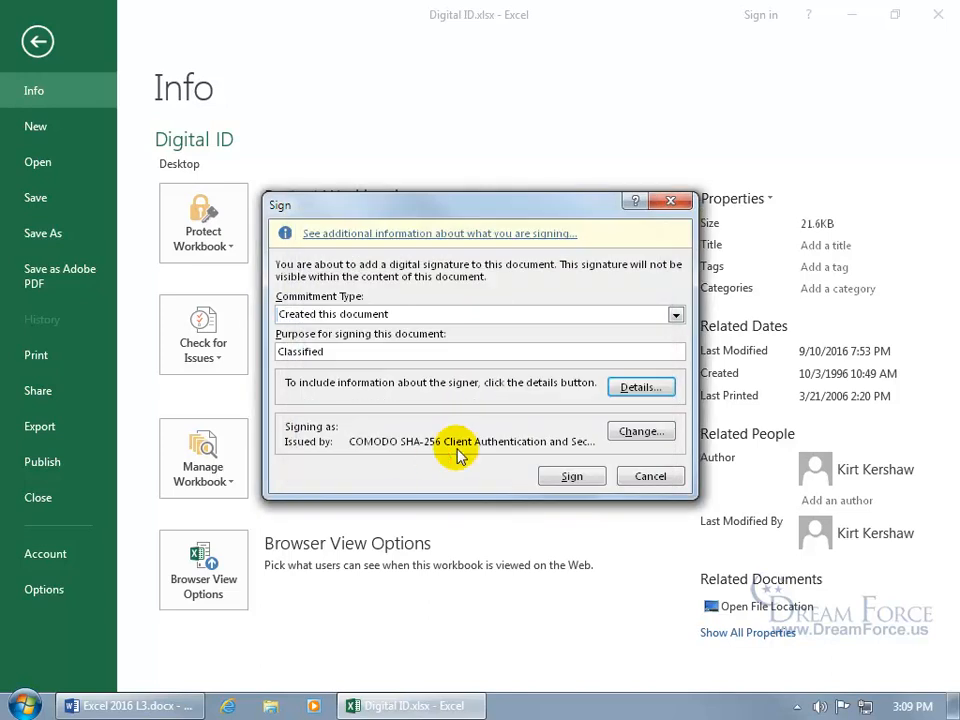
- Sign the workbook and acknowledge the signature confirmation message
left_click(588, 483)
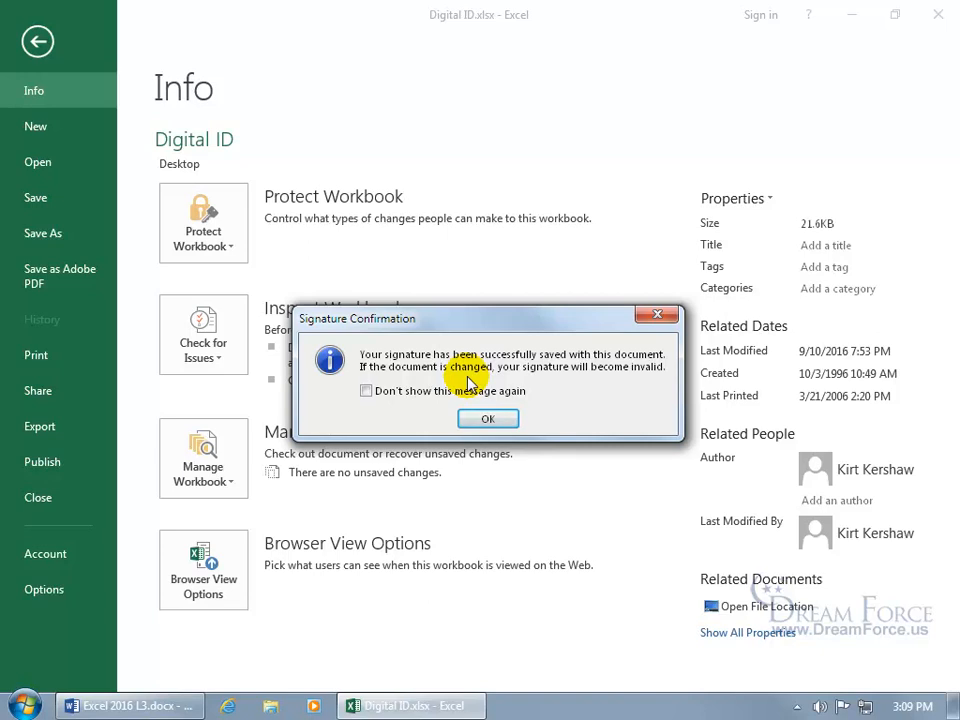
left_click(488, 419)
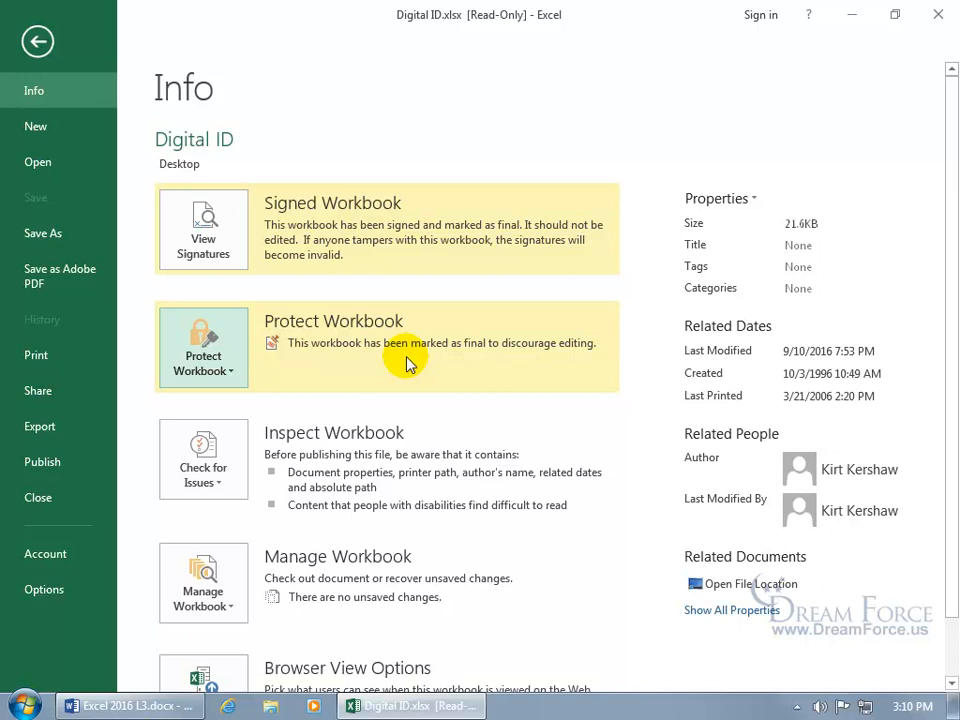
- Leave Backstage and try selecting cells in the finalized payroll sheet
left_click(40, 42)
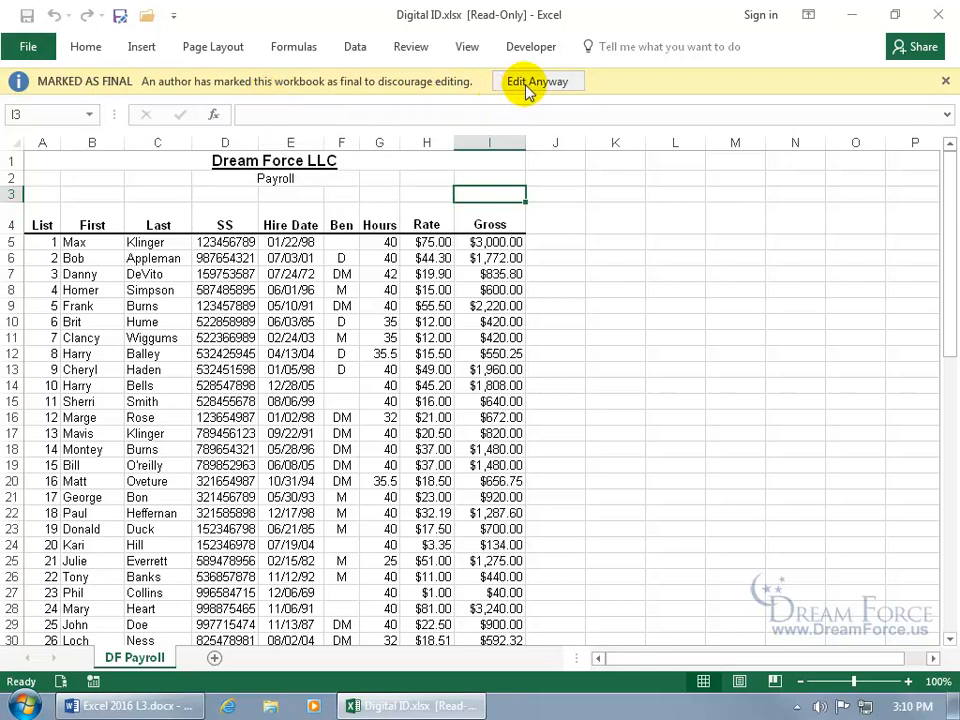
left_click(388, 244)
key("Down")
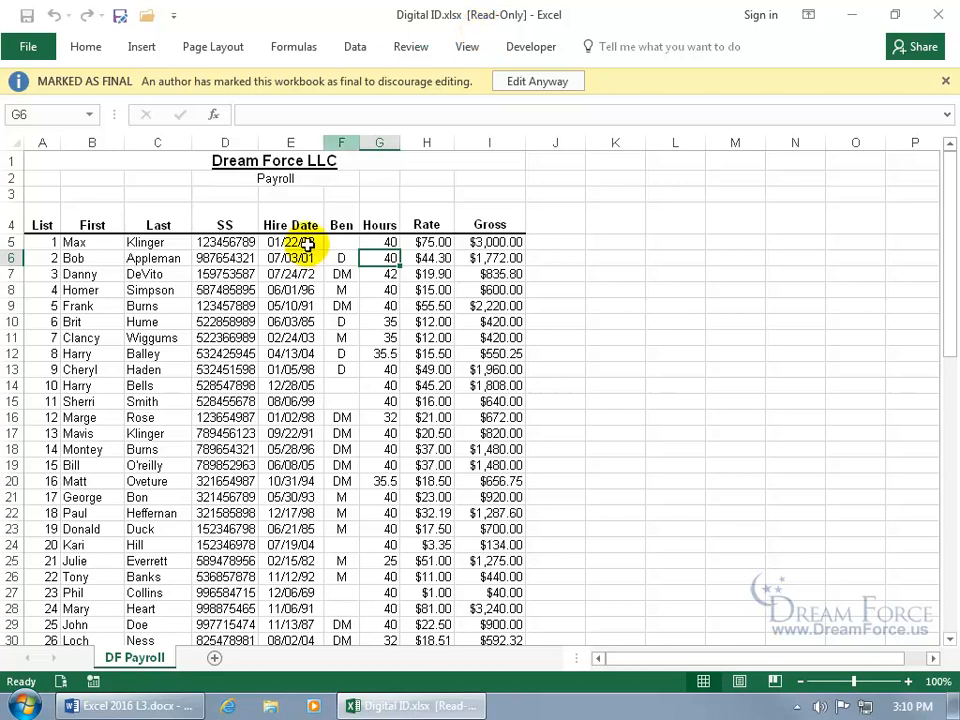
mouse_move(68, 690)
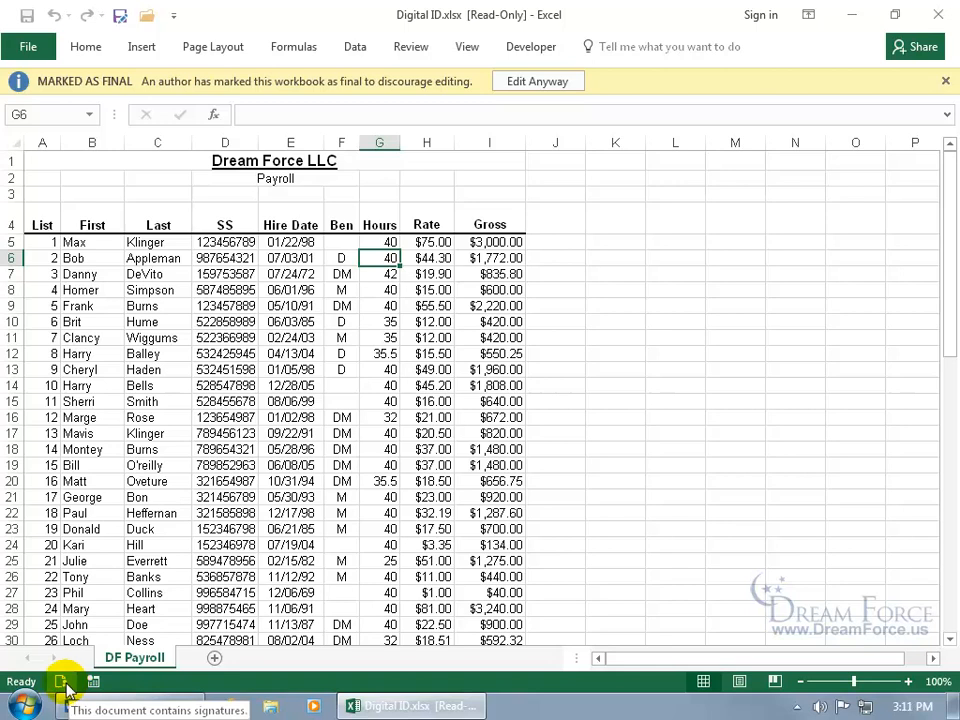
- Open the Signatures pane and show the Unknown signer signature's details
left_click(67, 687)
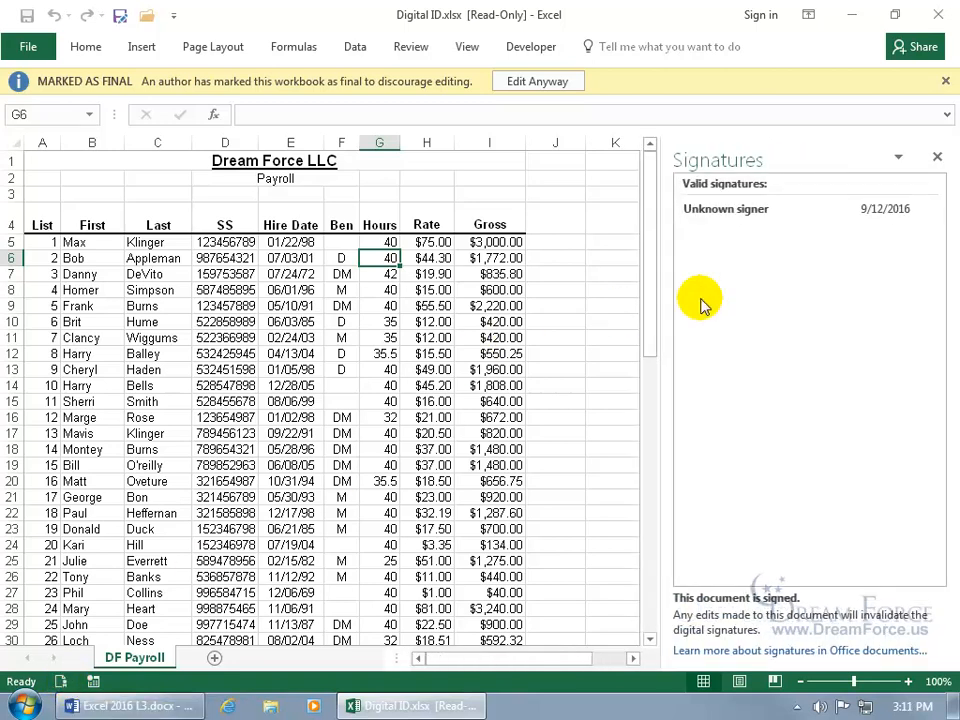
left_click(745, 216)
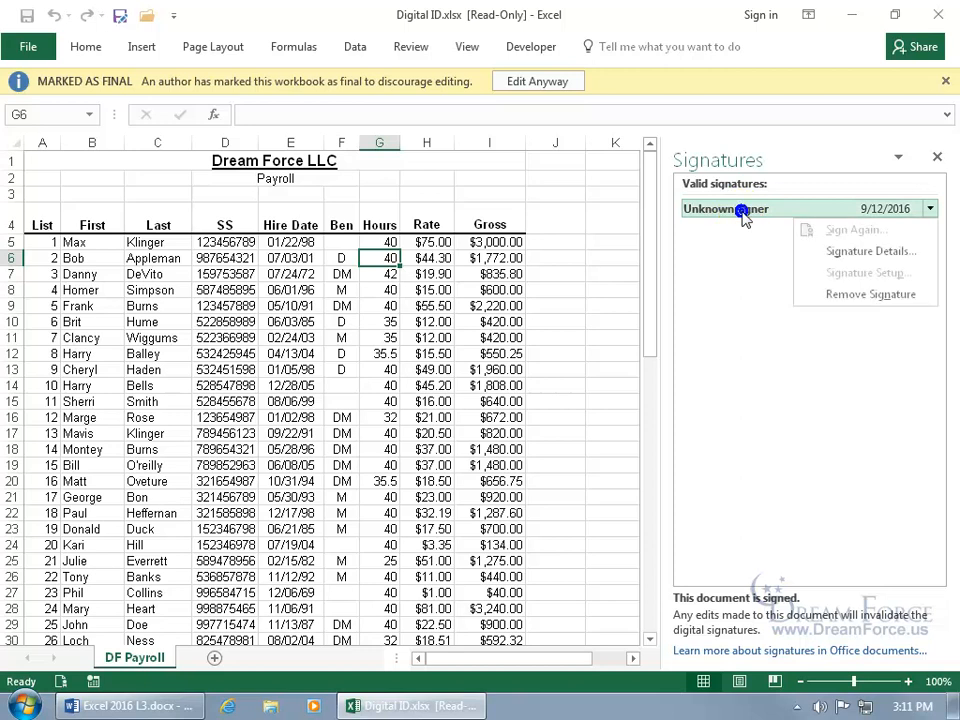
left_click(813, 254)
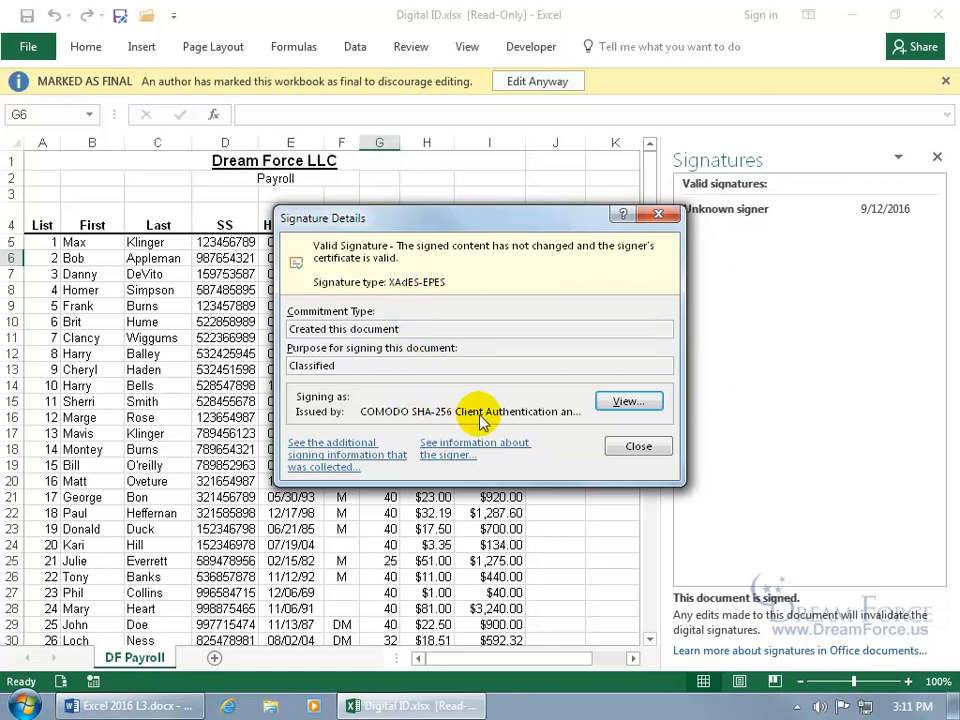
- Inspect the signing certificate's details and certification path, then close both detail windows
left_click(630, 402)
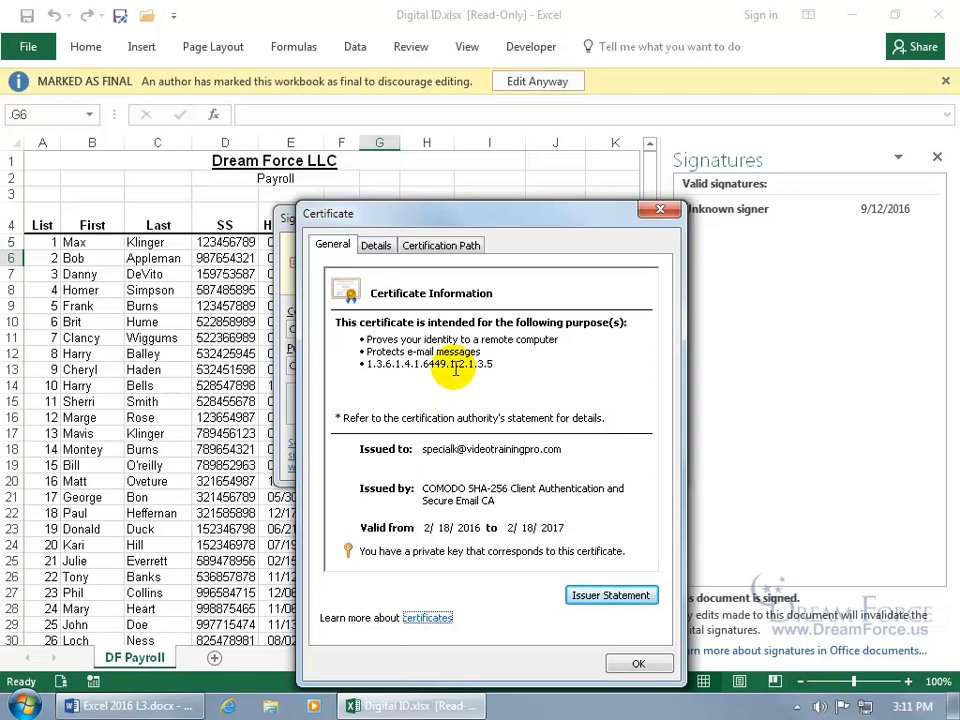
left_click(376, 245)
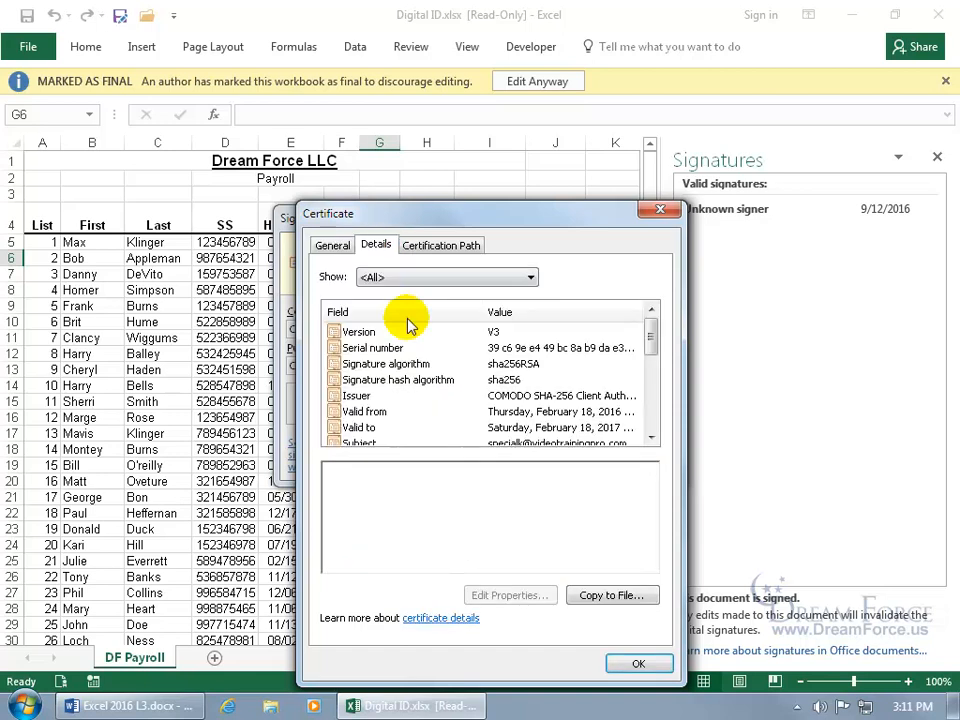
left_click(441, 245)
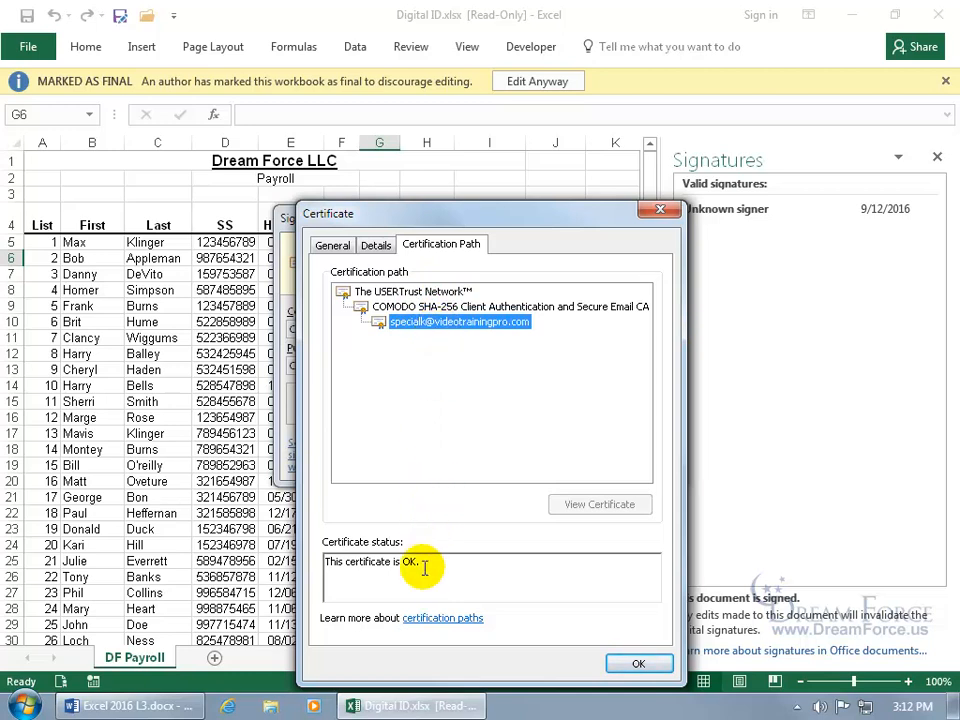
left_click(640, 665)
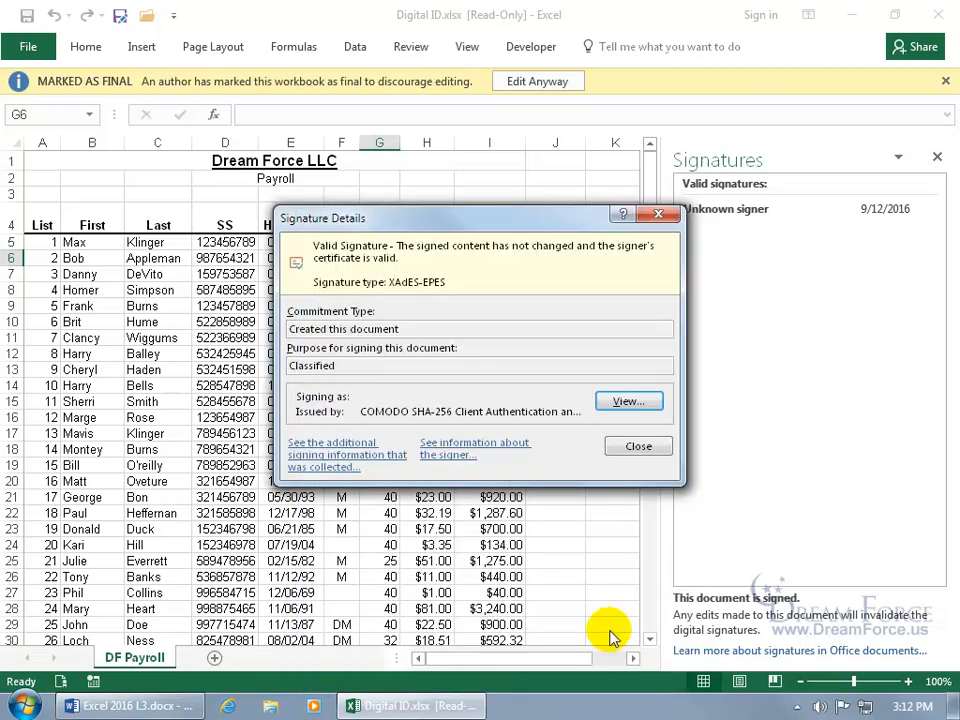
left_click(633, 457)
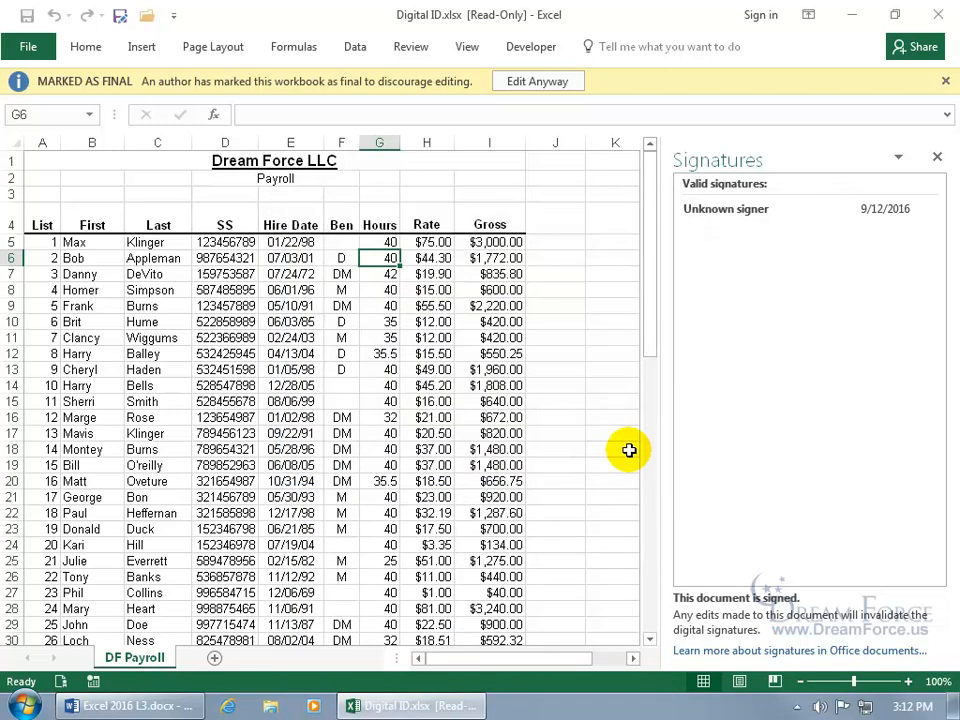
- Close Excel and reopen Digital ID.xlsx from the desktop
left_click(942, 18)
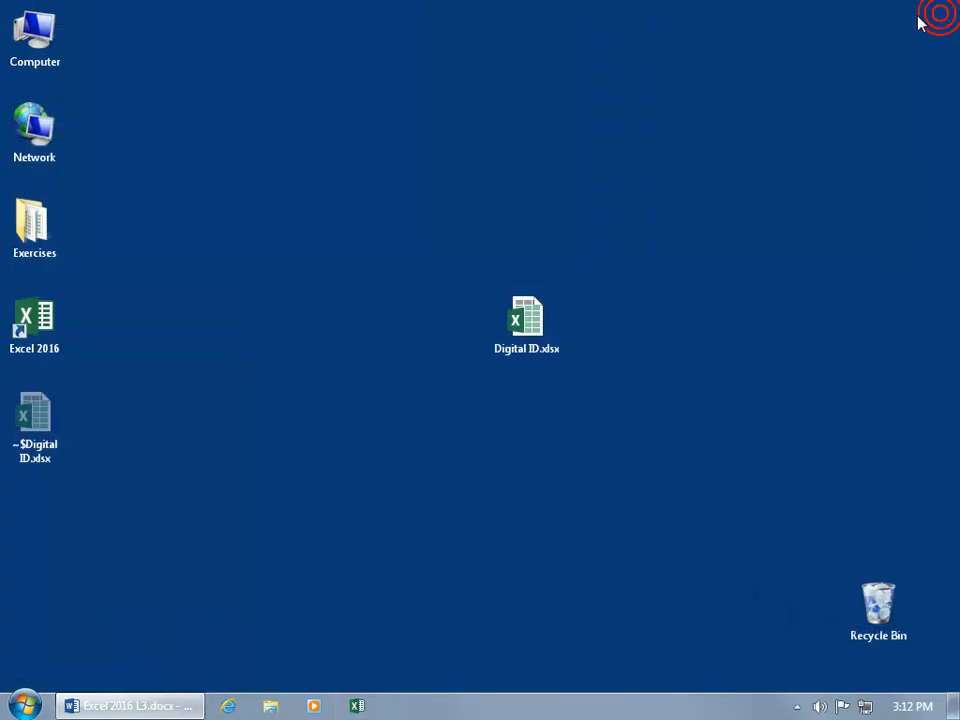
left_click(527, 338)
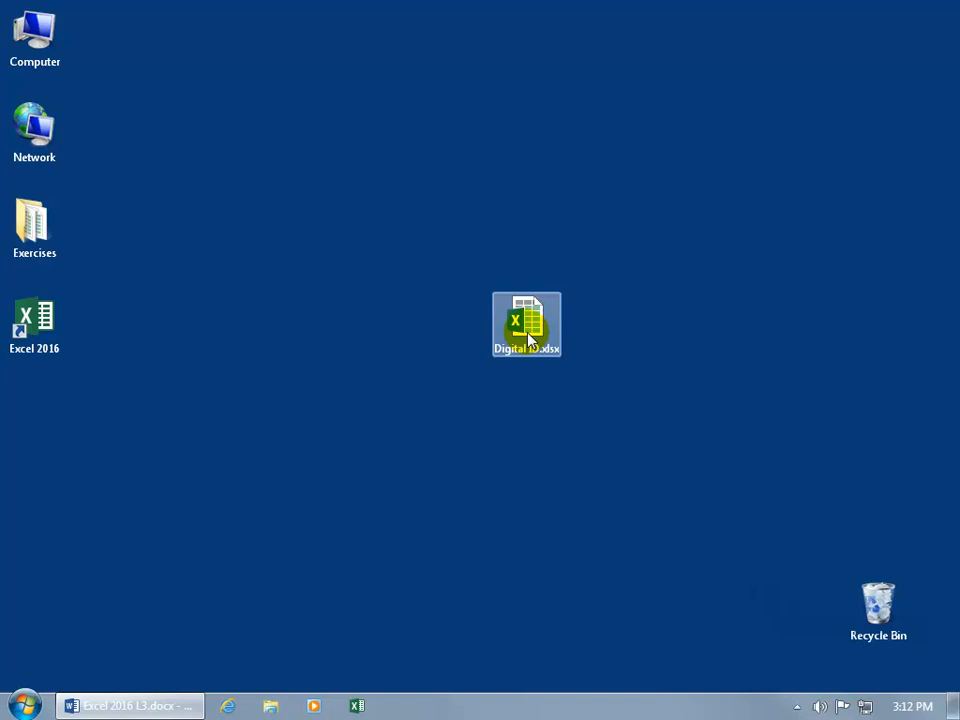
double_click(527, 338)
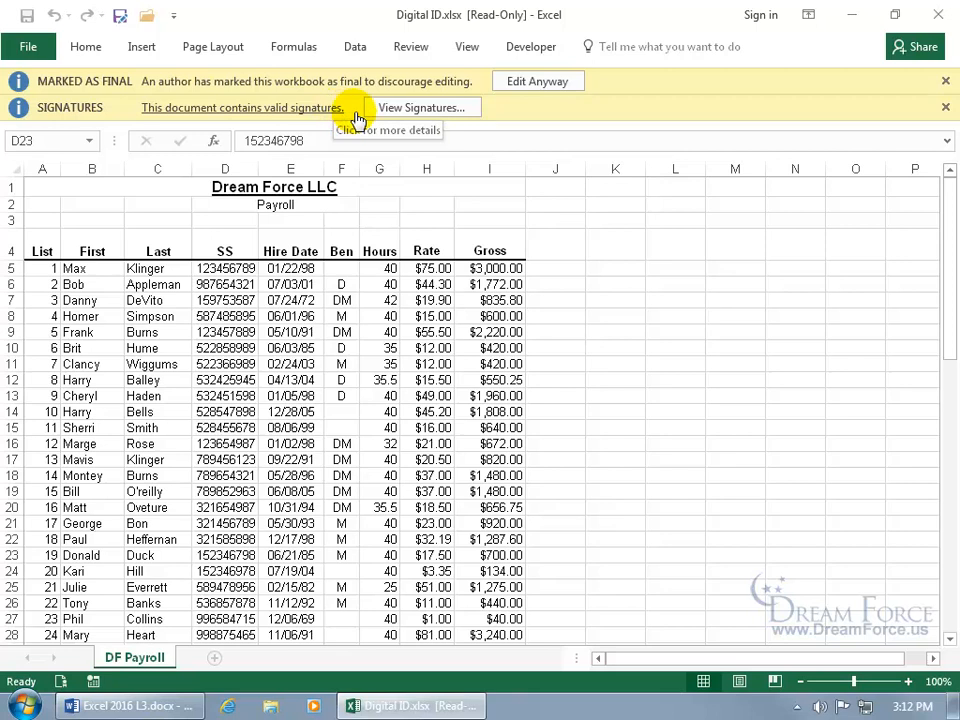
- Open the Unknown signer's Signature Details and review the additional signing information
left_click(404, 109)
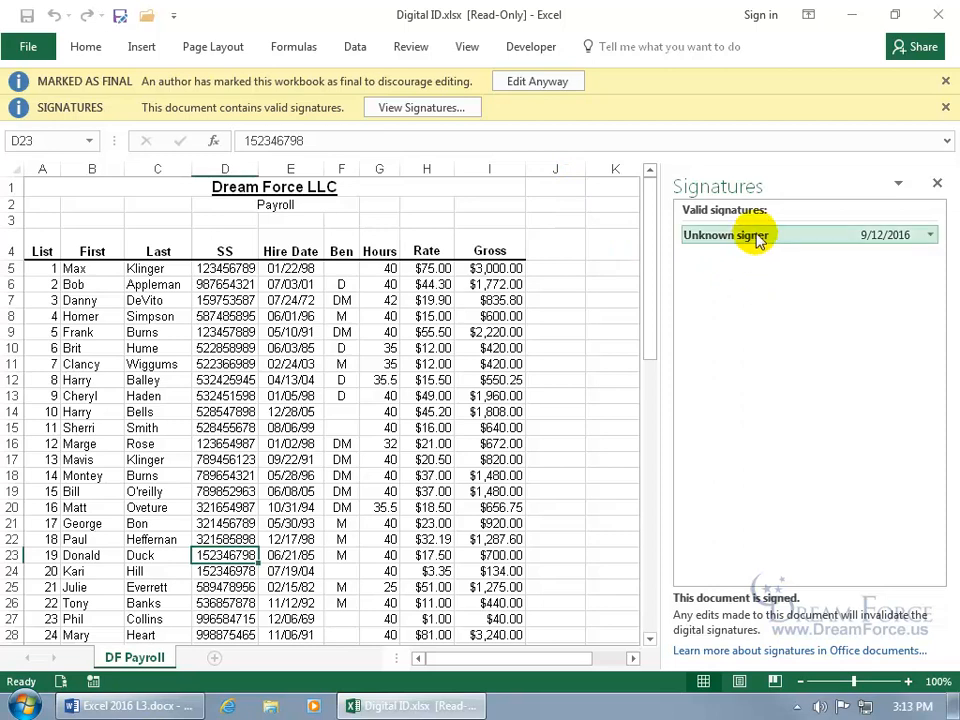
left_click(930, 235)
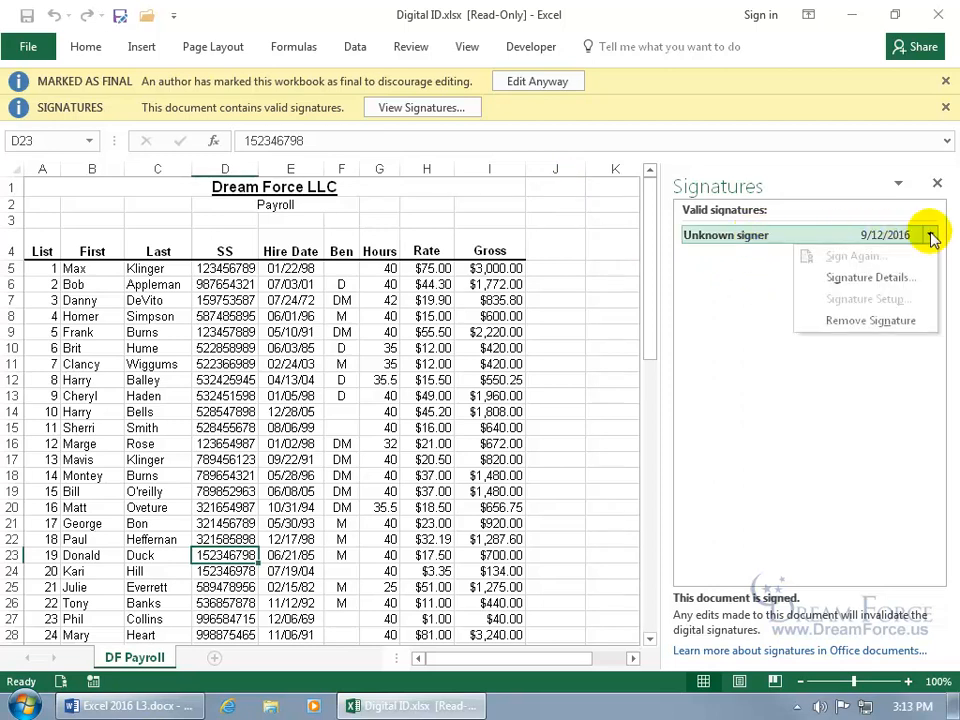
left_click(888, 277)
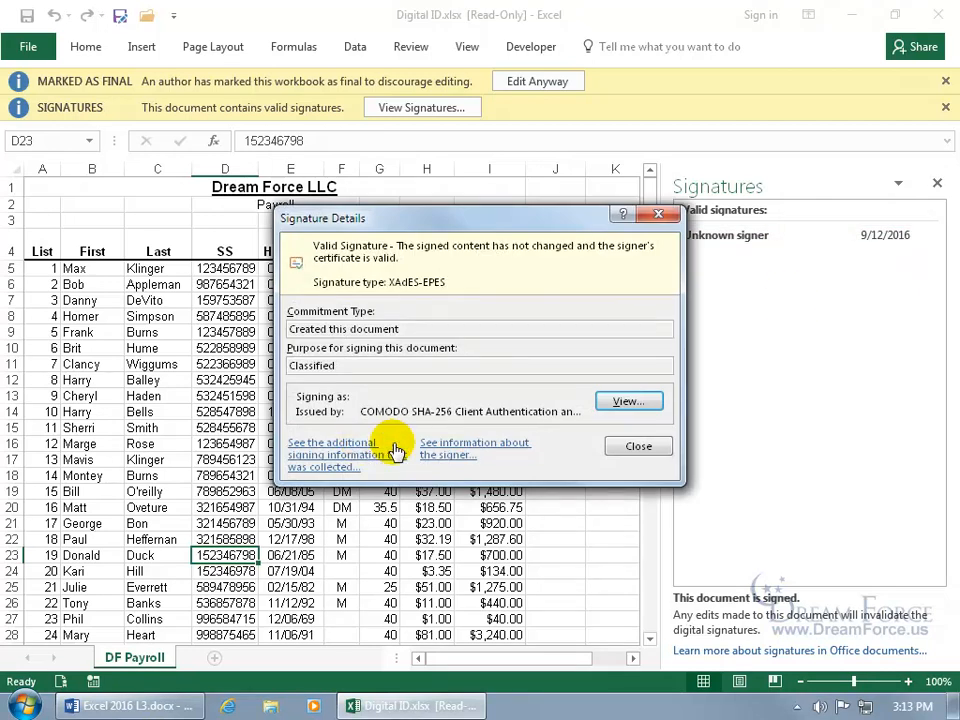
left_click(364, 448)
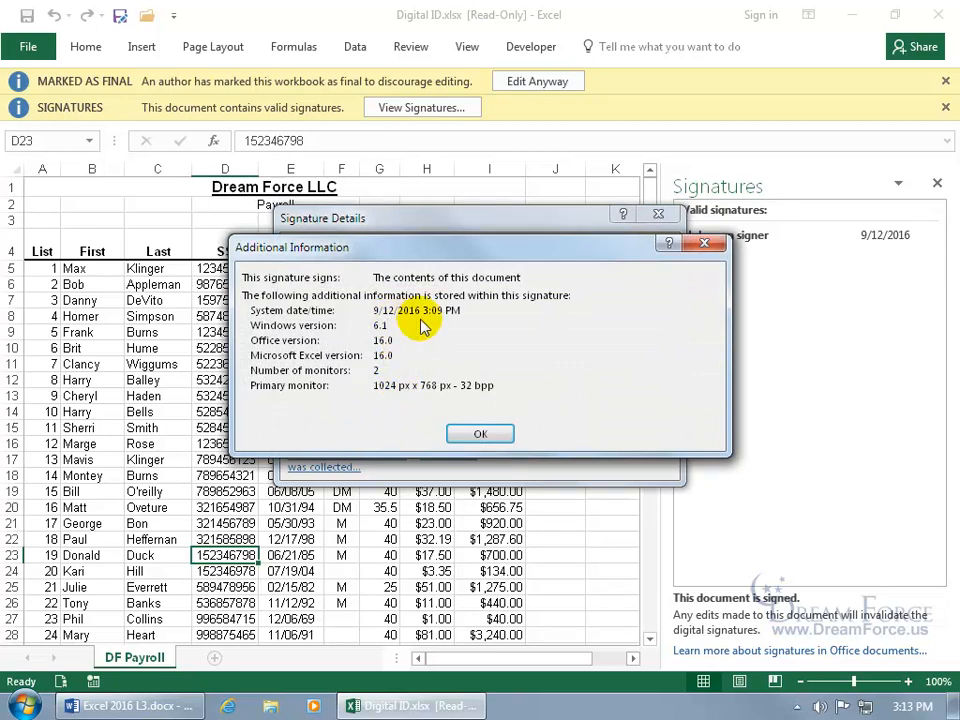
left_click(482, 432)
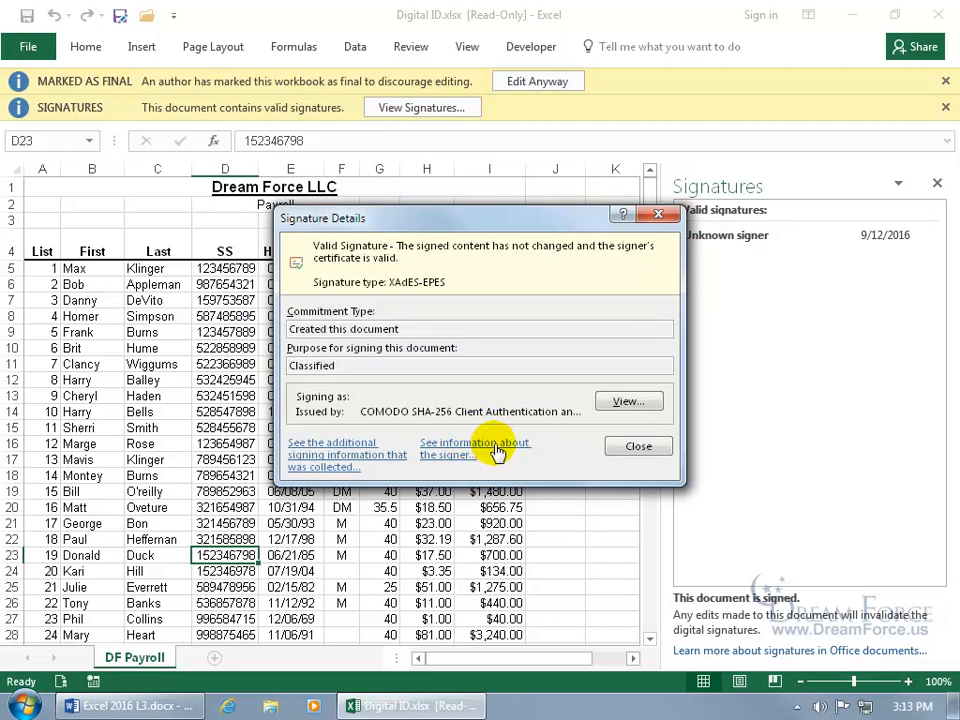
- Check the signer information, close Signature Details, and list the signature's available actions
left_click(490, 444)
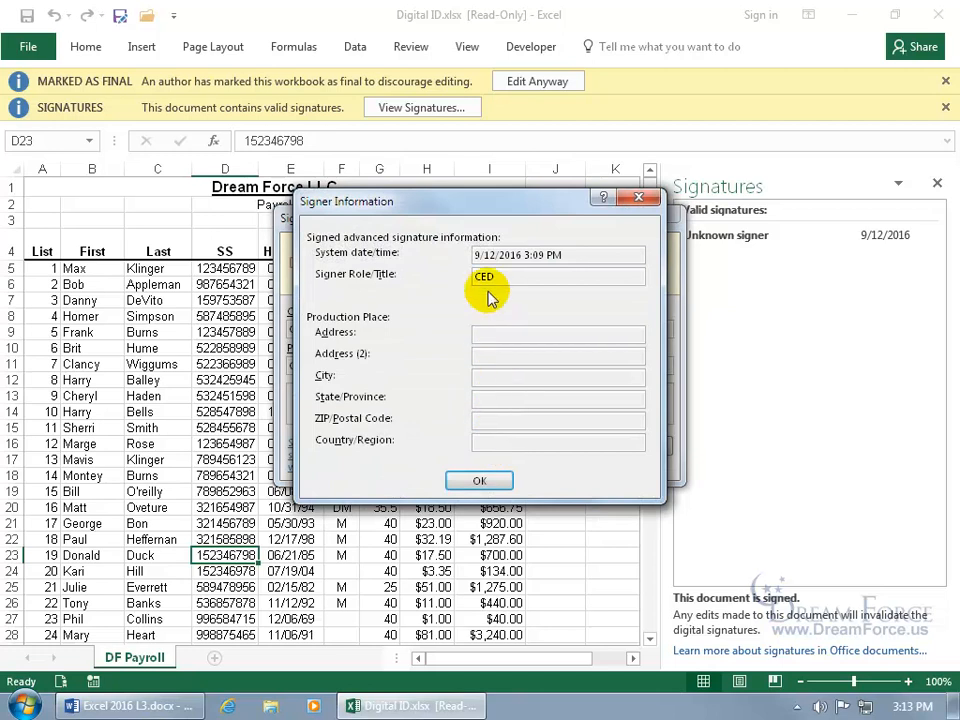
left_click(488, 481)
left_click(630, 446)
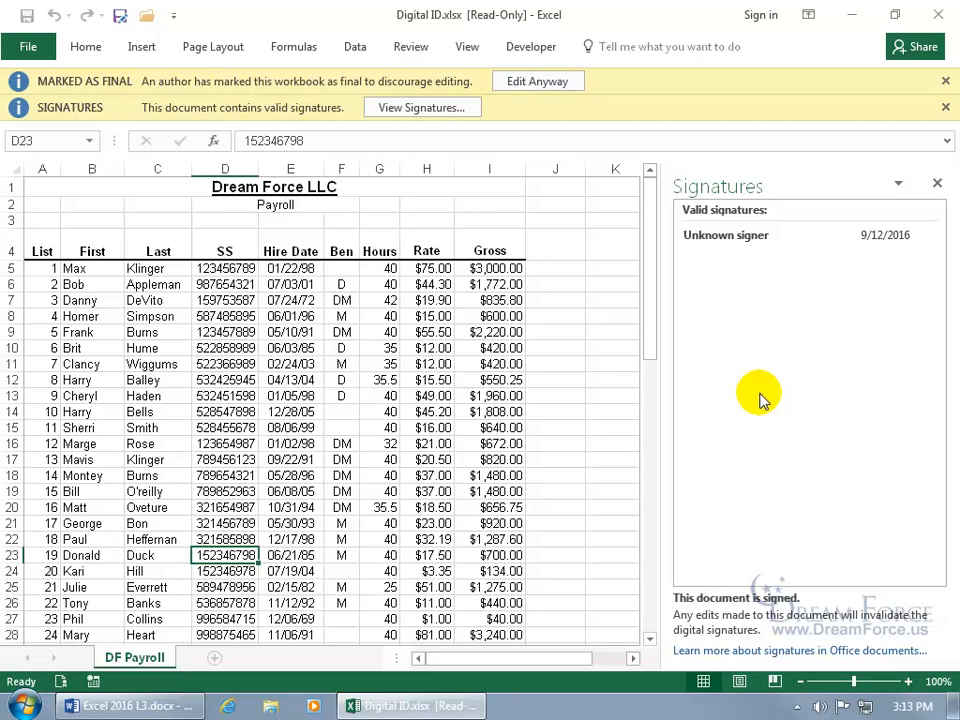
left_click(855, 239)
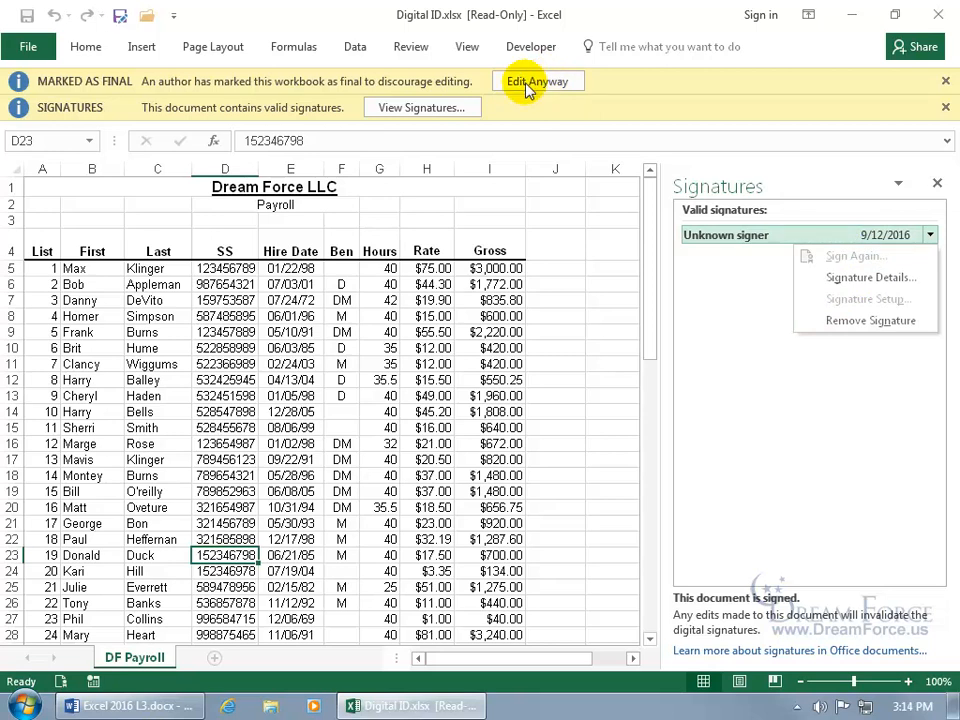
- Edit the final workbook anyway, confirm removing its signature, and close the Signatures pane
left_click(88, 50)
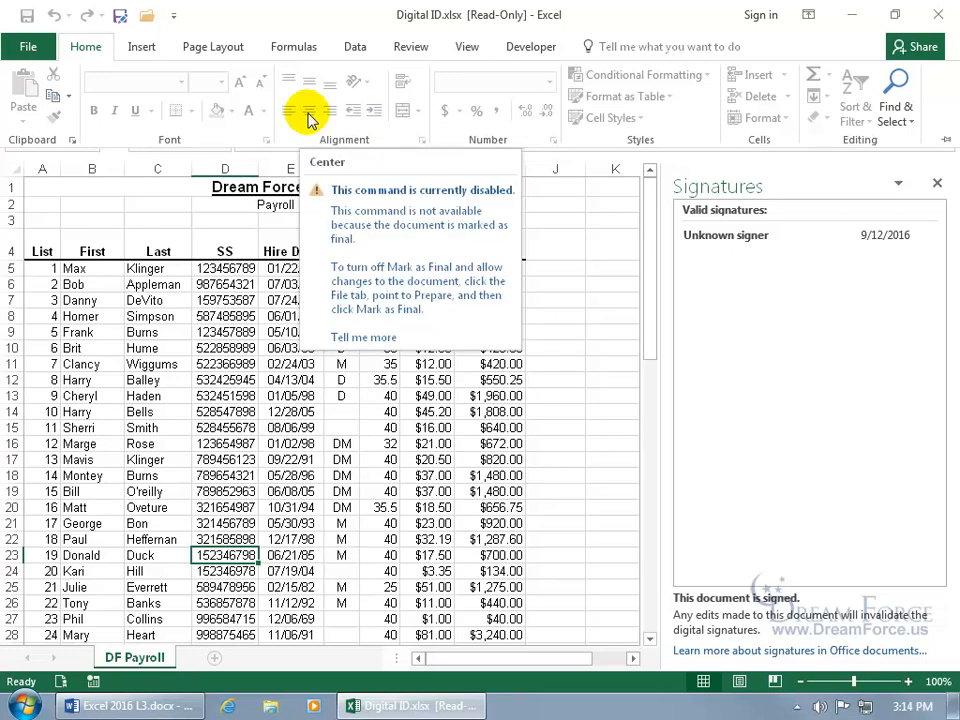
left_click(124, 223)
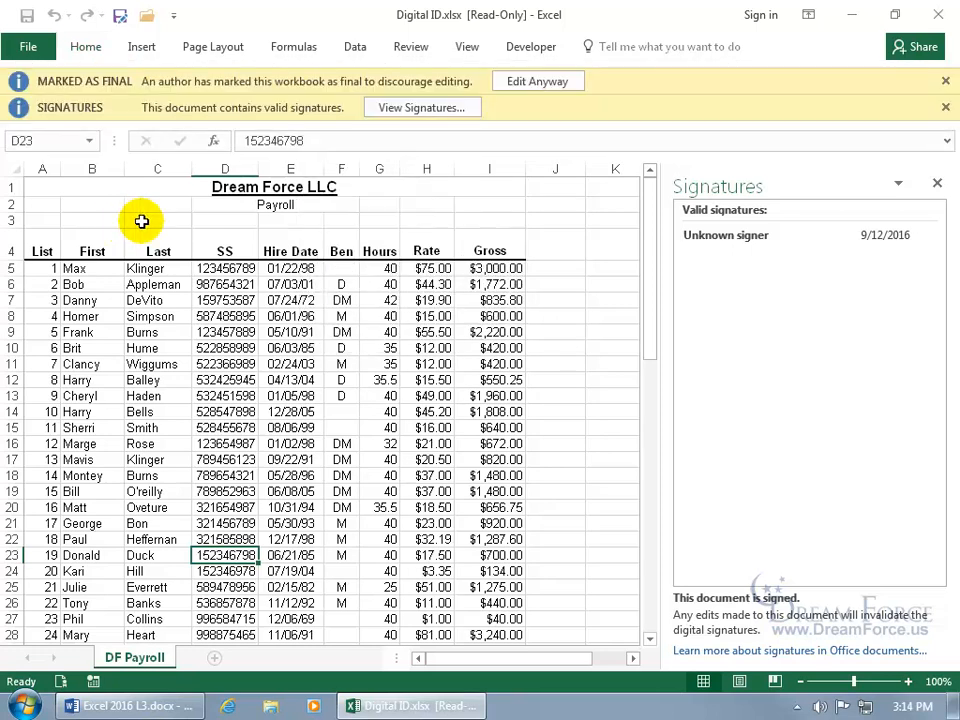
left_click(553, 86)
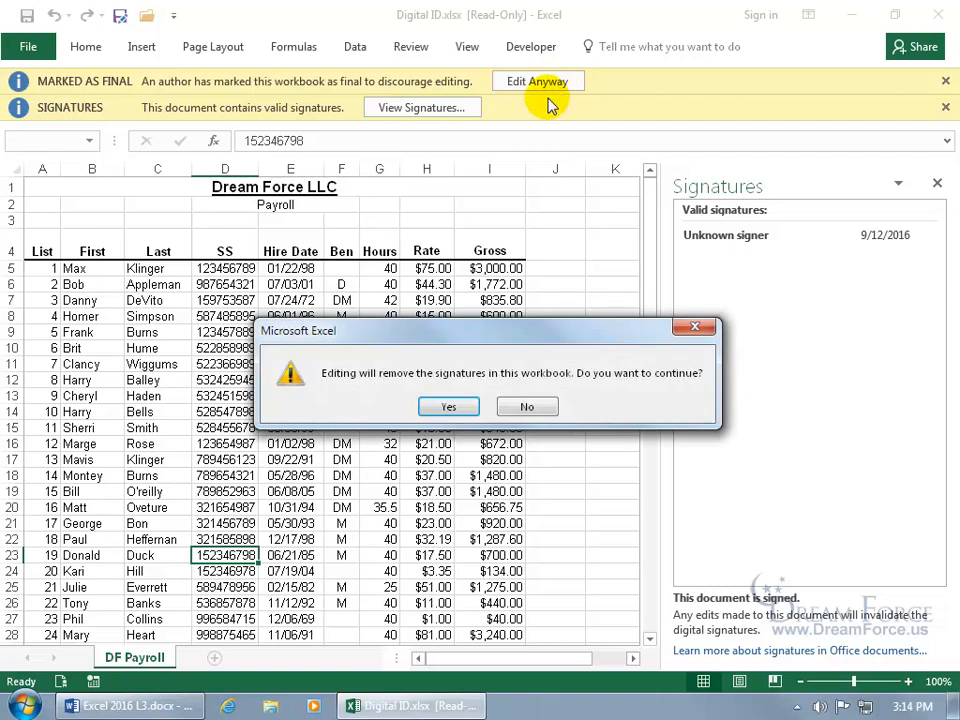
left_click(463, 410)
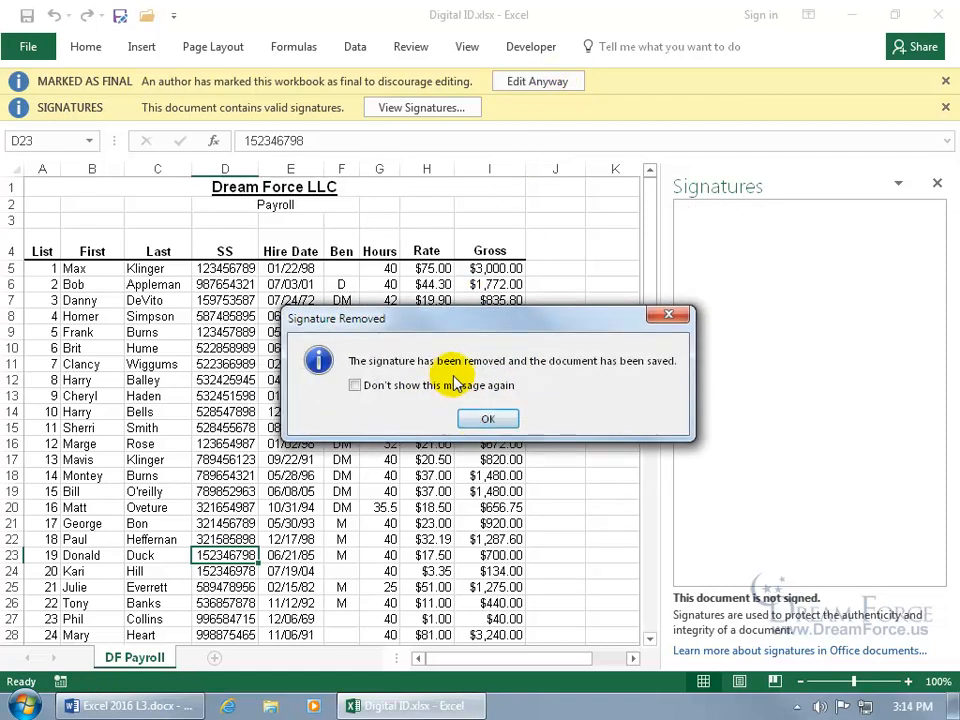
left_click(488, 418)
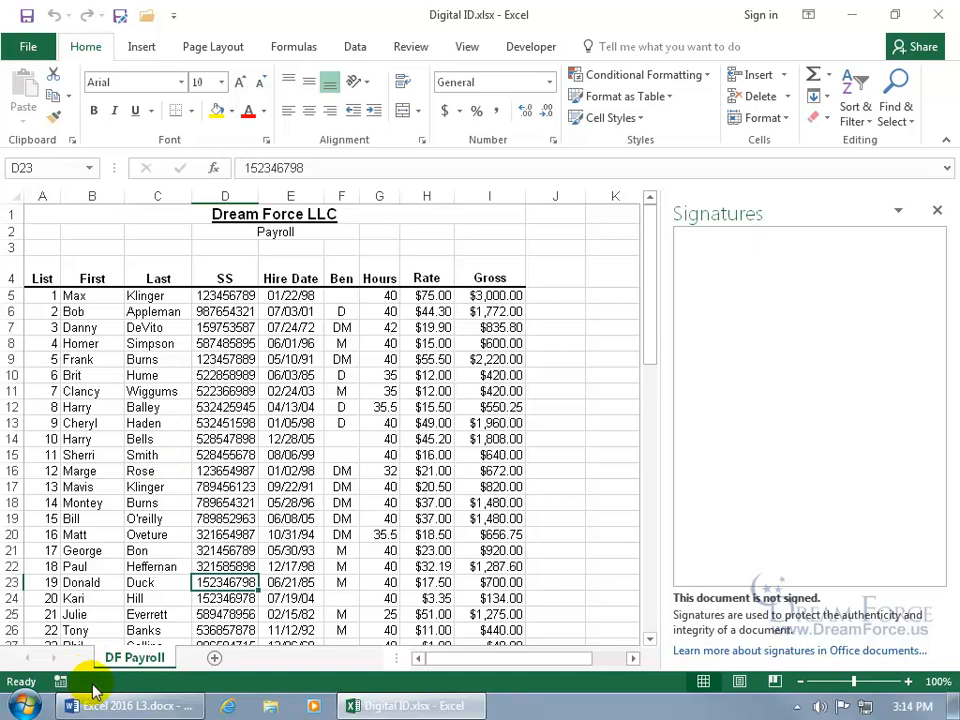
left_click(938, 222)
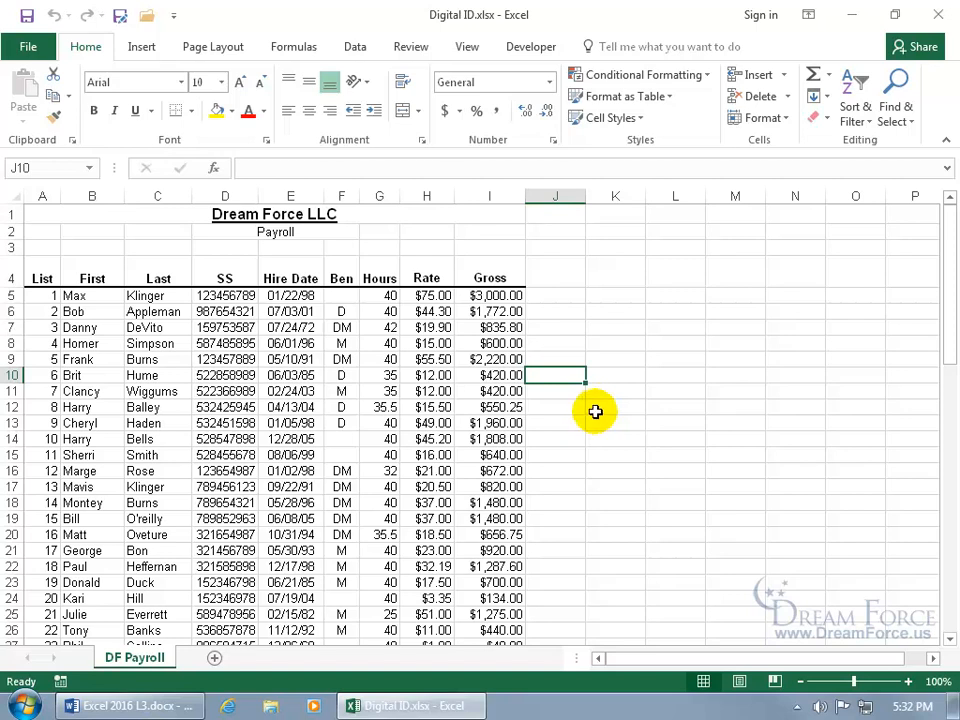
- Start a new Microsoft Office Signature Line from the Insert tab's Text group
left_click(143, 50)
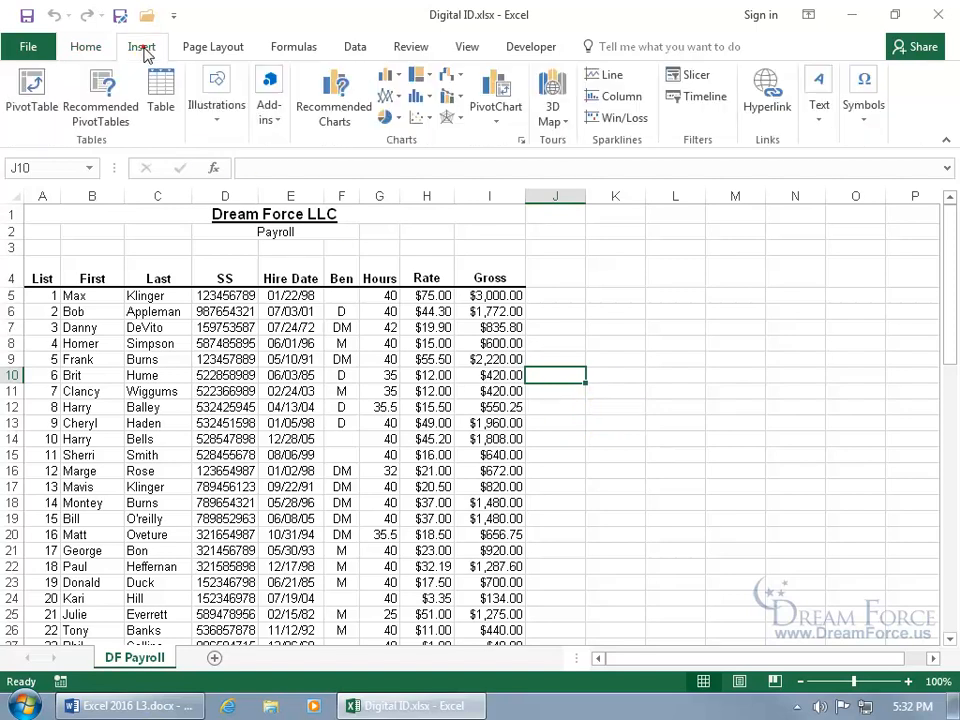
left_click(821, 120)
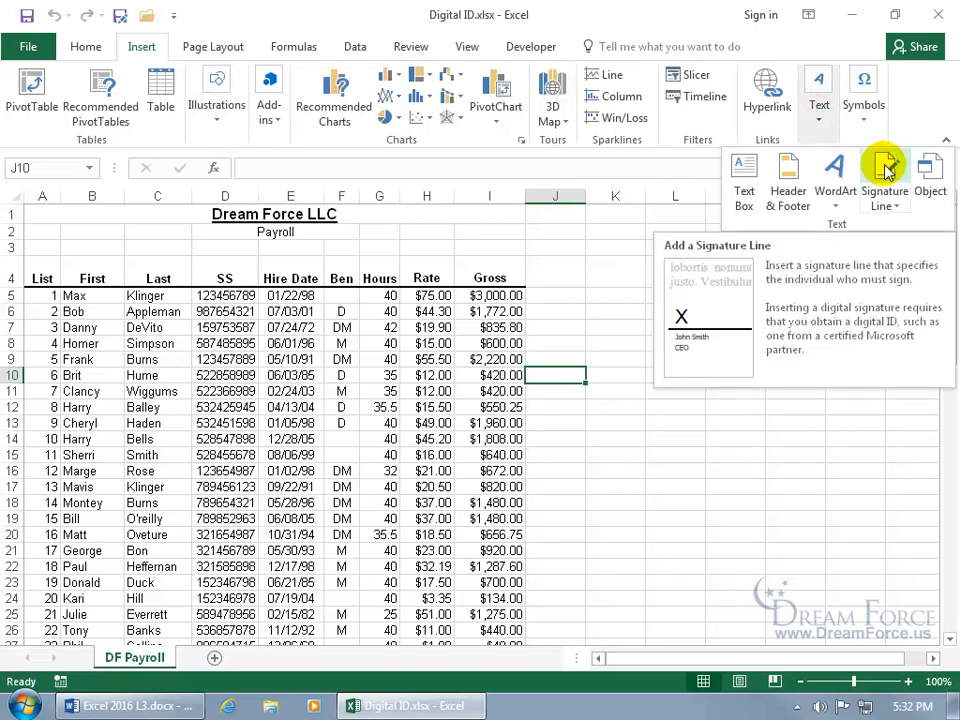
left_click(886, 204)
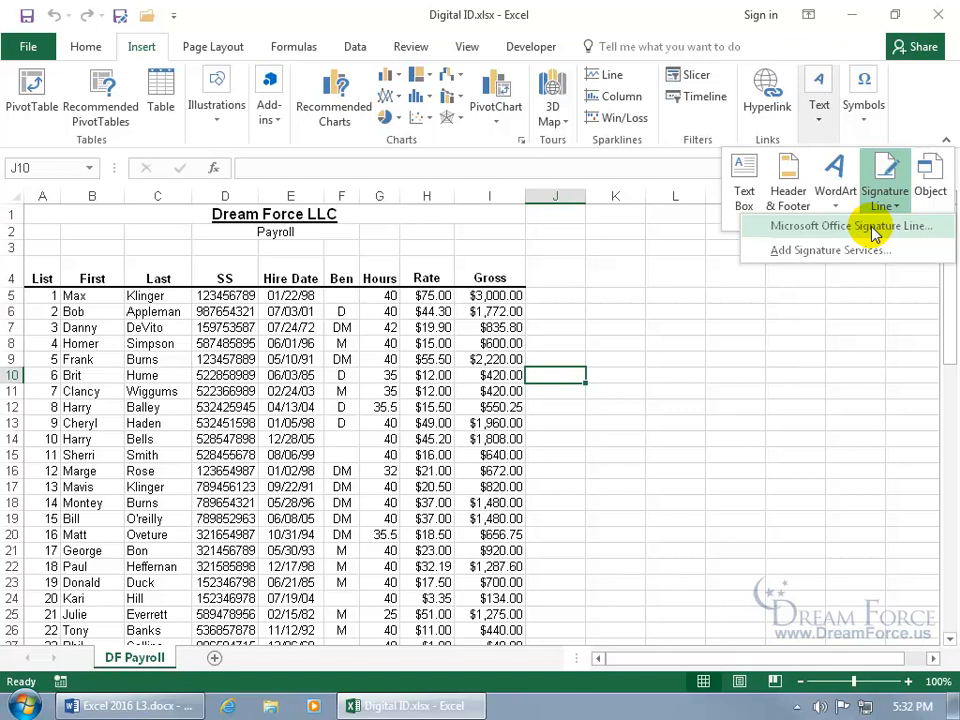
left_click(874, 230)
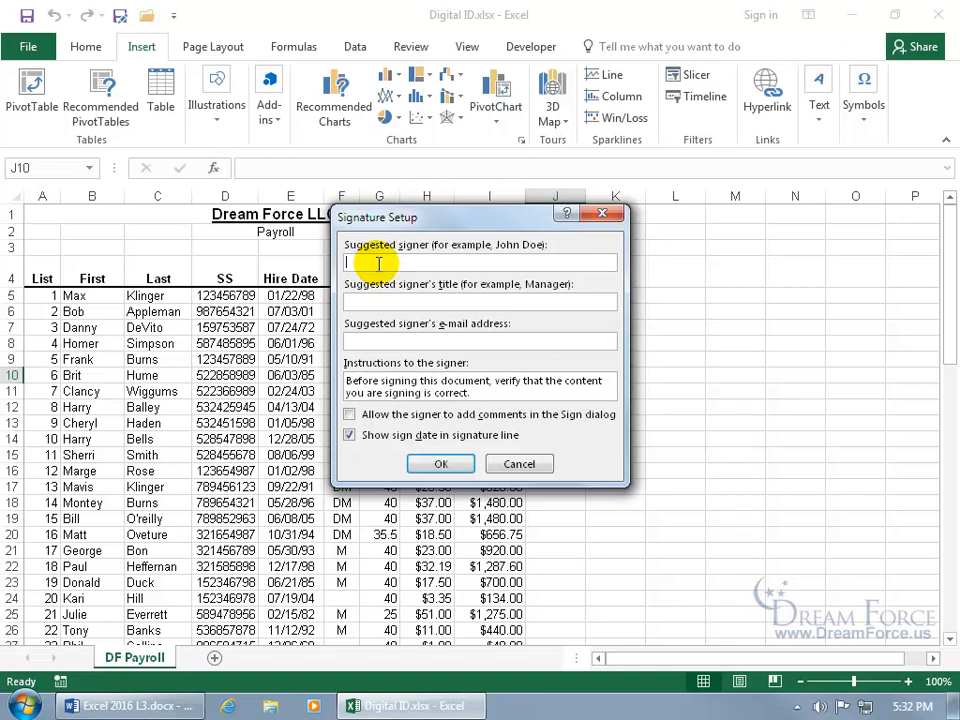
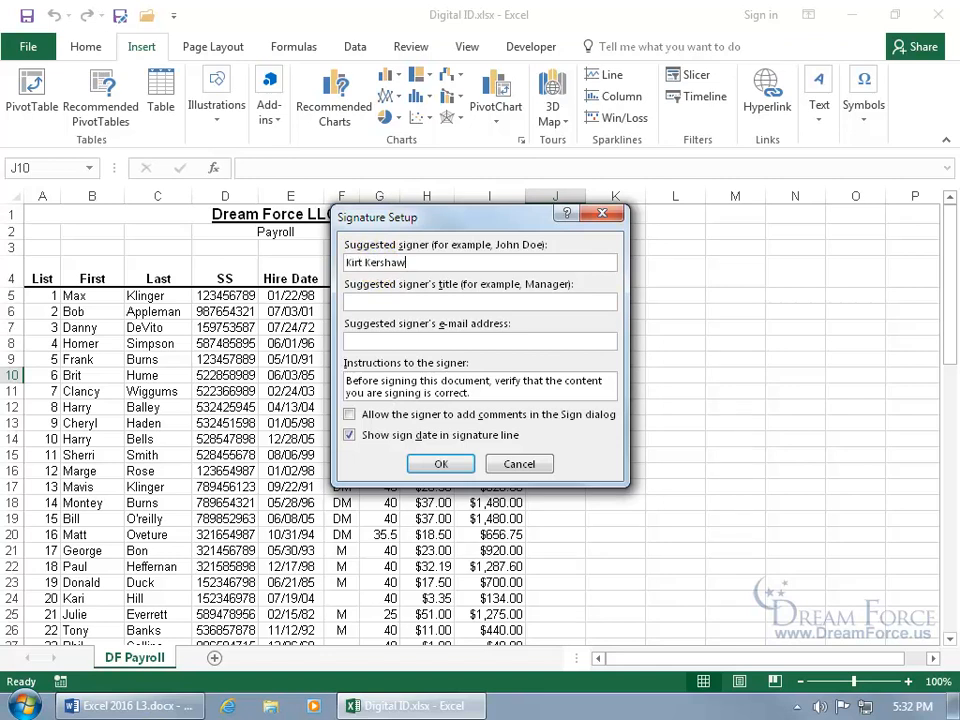
- Insert a signature line with the signer's full name, title CEO, and signer comments allowed
key("Tab")
type("CEO")
left_click(374, 337)
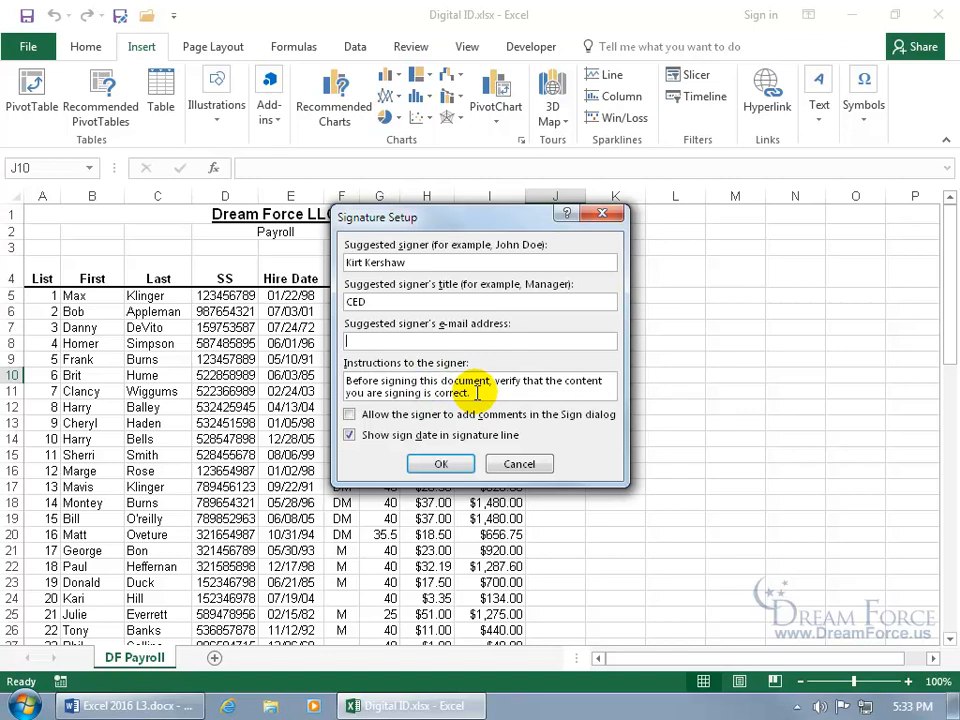
left_click(358, 413)
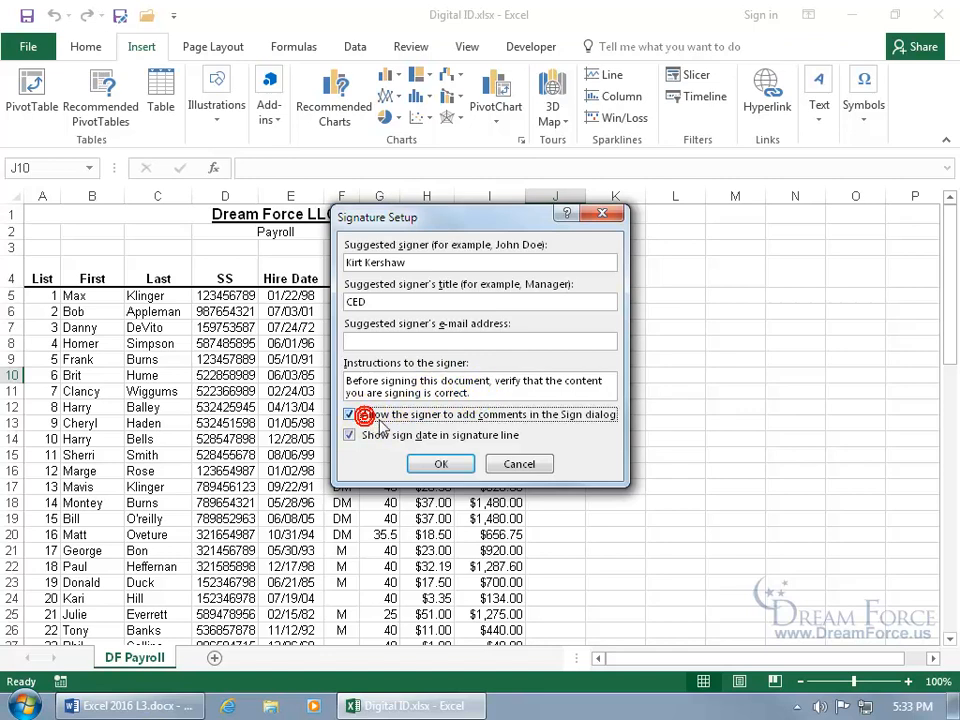
left_click(440, 464)
- Move the signature line over the top of the table and enlarge it near column D, row 4
left_click_drag(622, 410, 405, 330)
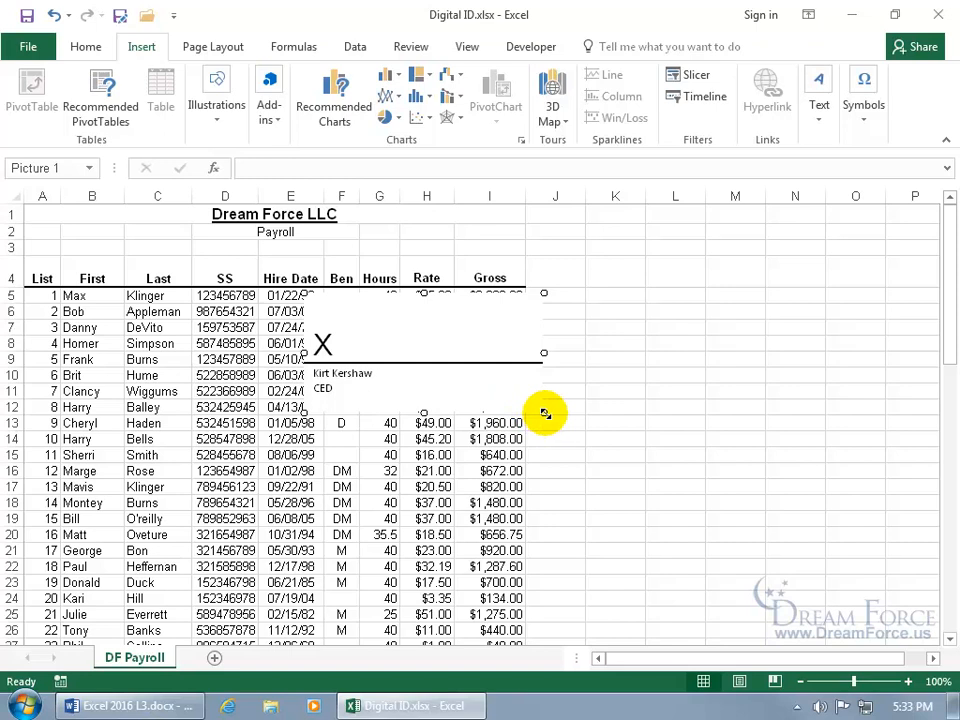
left_click_drag(544, 413, 658, 486)
left_click_drag(574, 380, 481, 362)
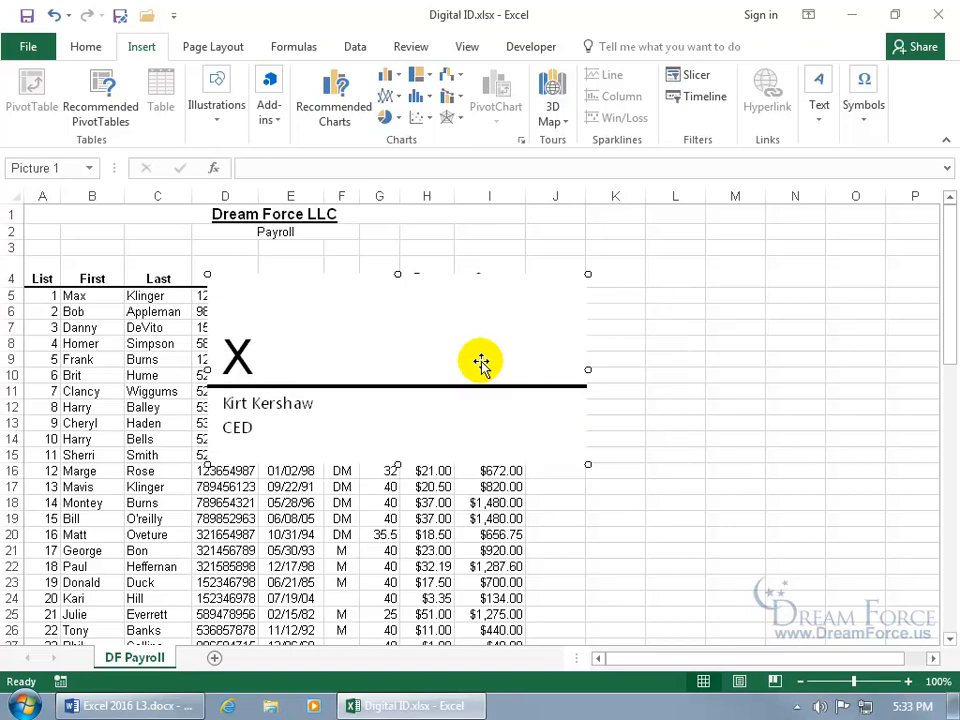
- Save Digital ID.xlsx on closing Excel, then reopen it from the desktop
left_click(938, 14)
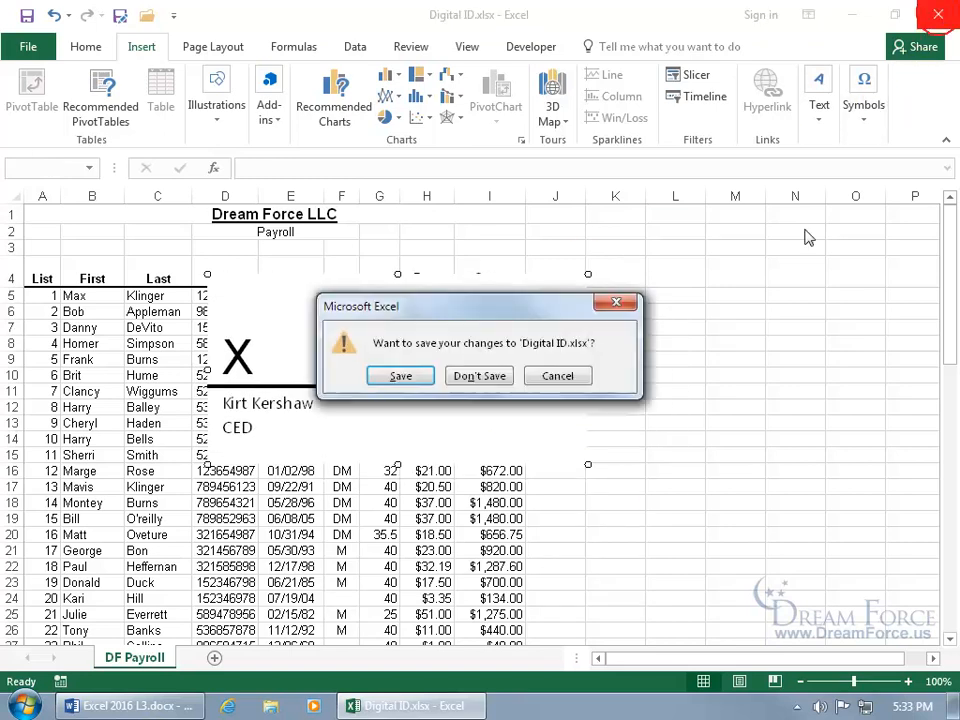
left_click(400, 376)
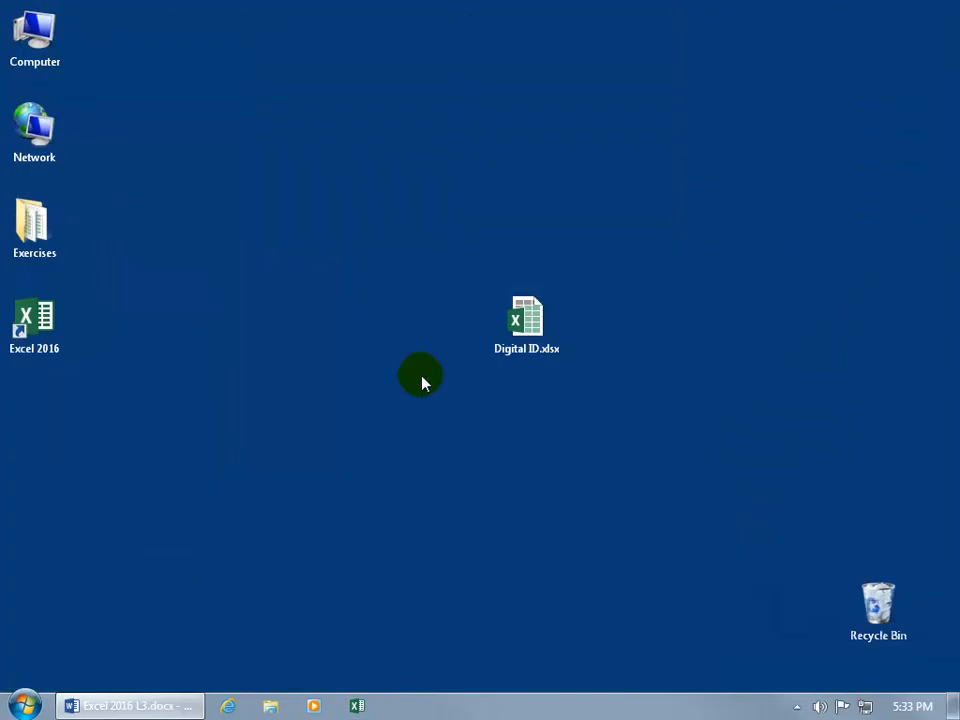
double_click(526, 320)
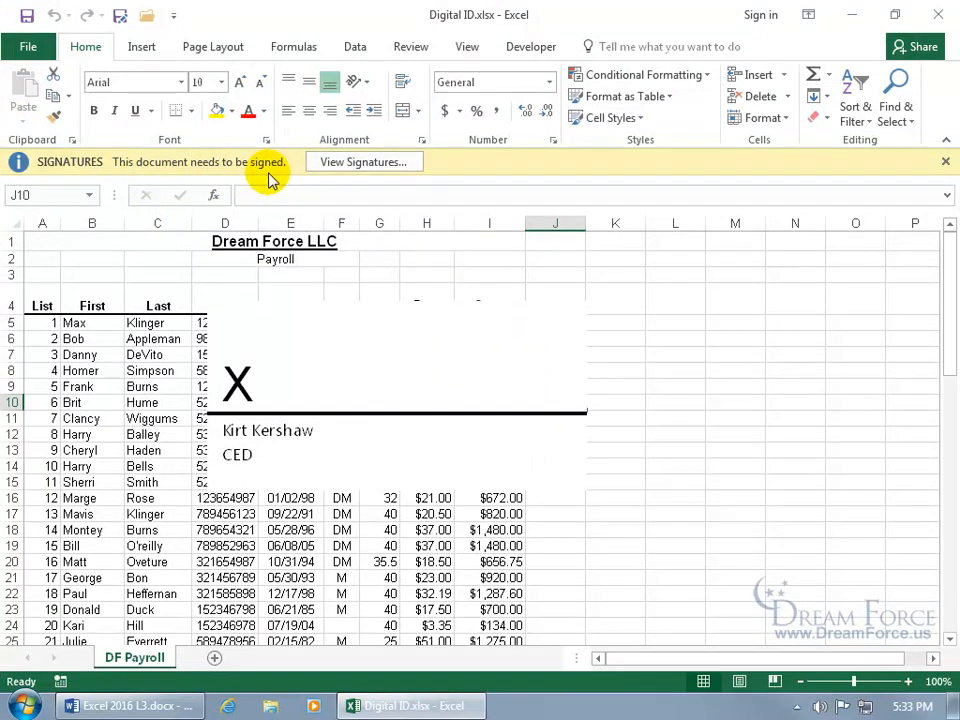
- Open the Sign dialog for the signature line and review the additional signing information
double_click(376, 375)
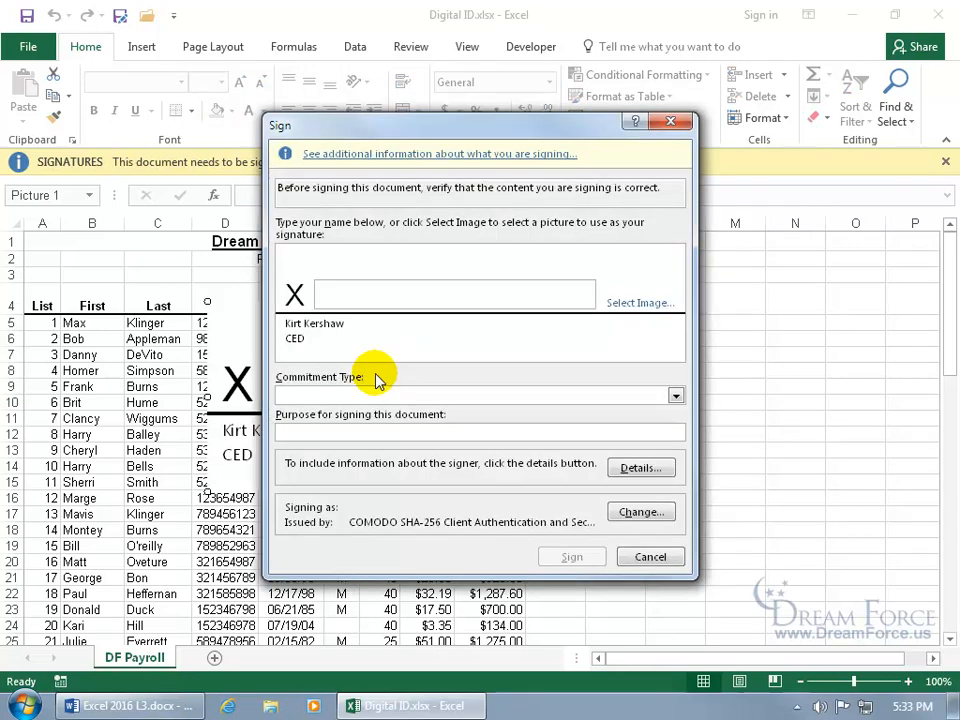
left_click(386, 156)
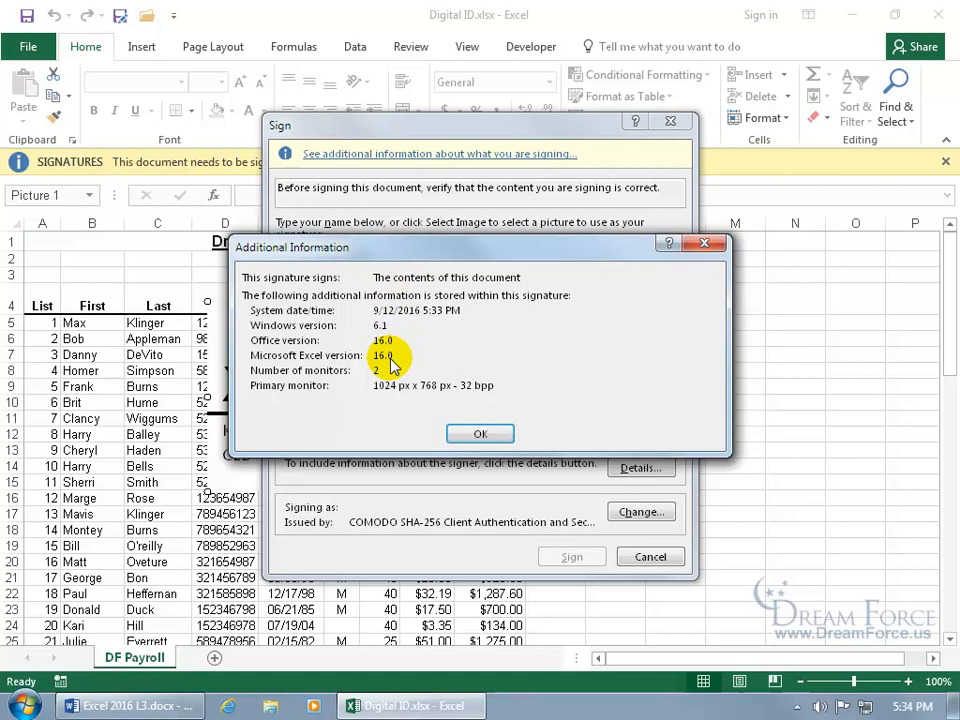
left_click(466, 433)
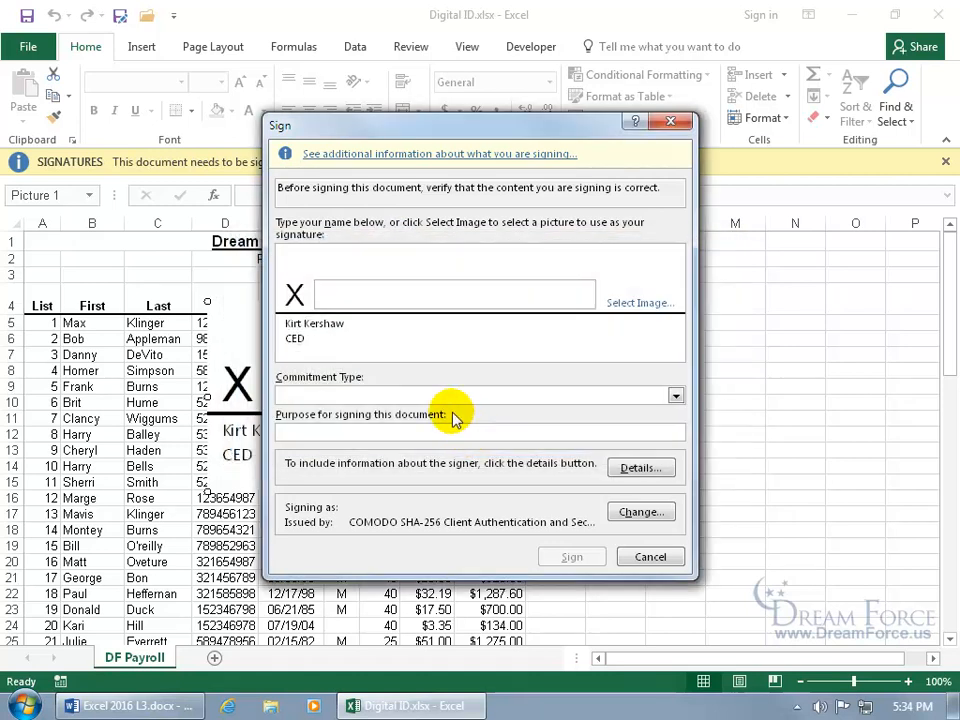
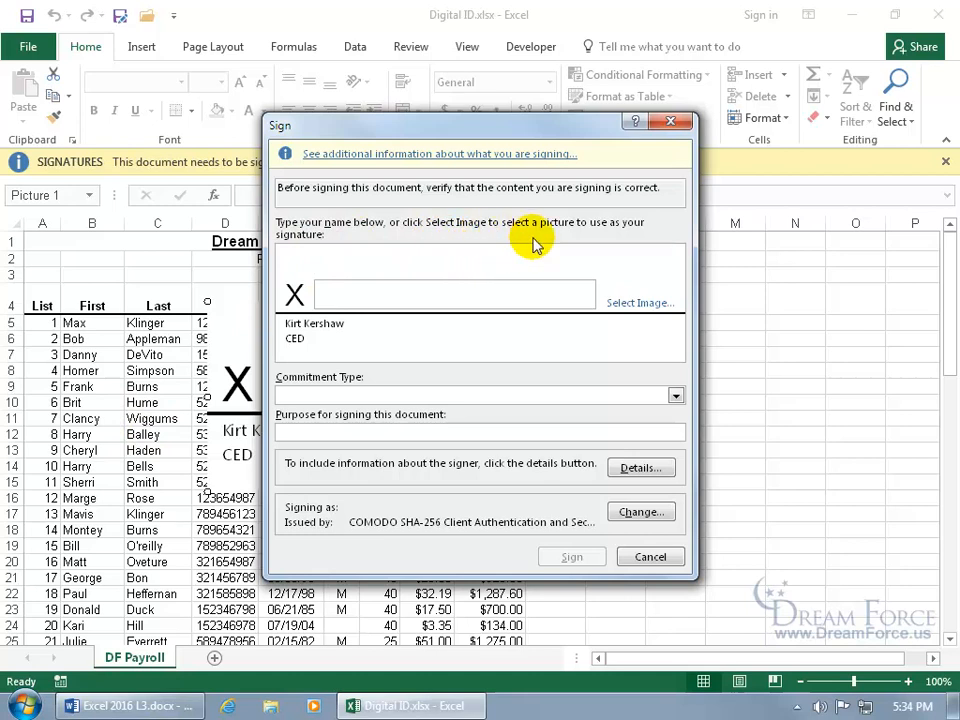
- Type the signer's name in the Sign dialog, erase it, and choose Select Image instead
left_click(369, 297)
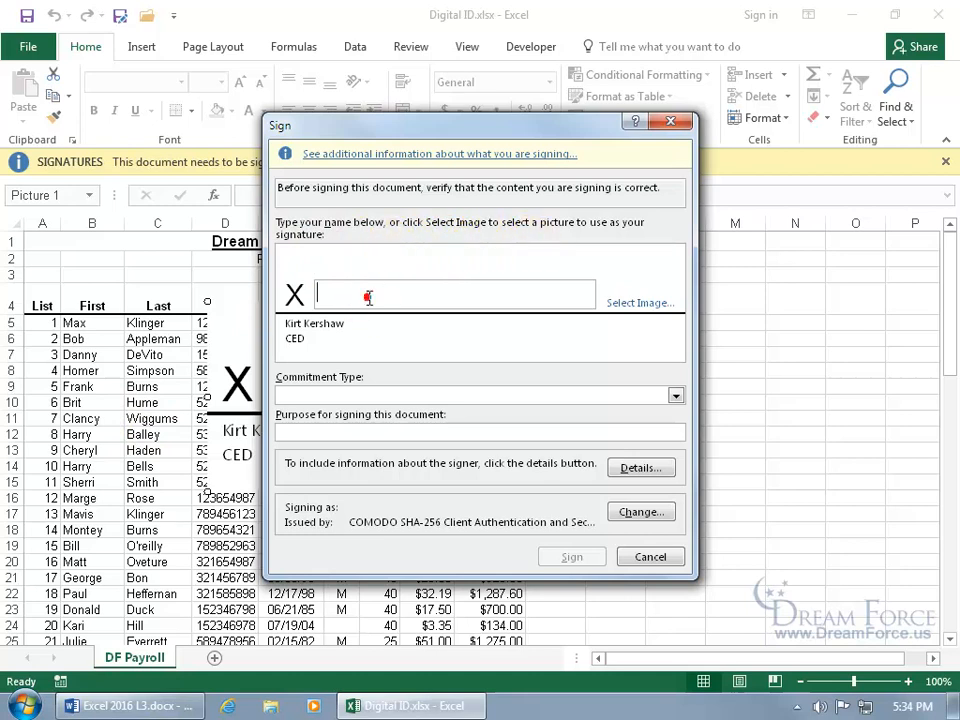
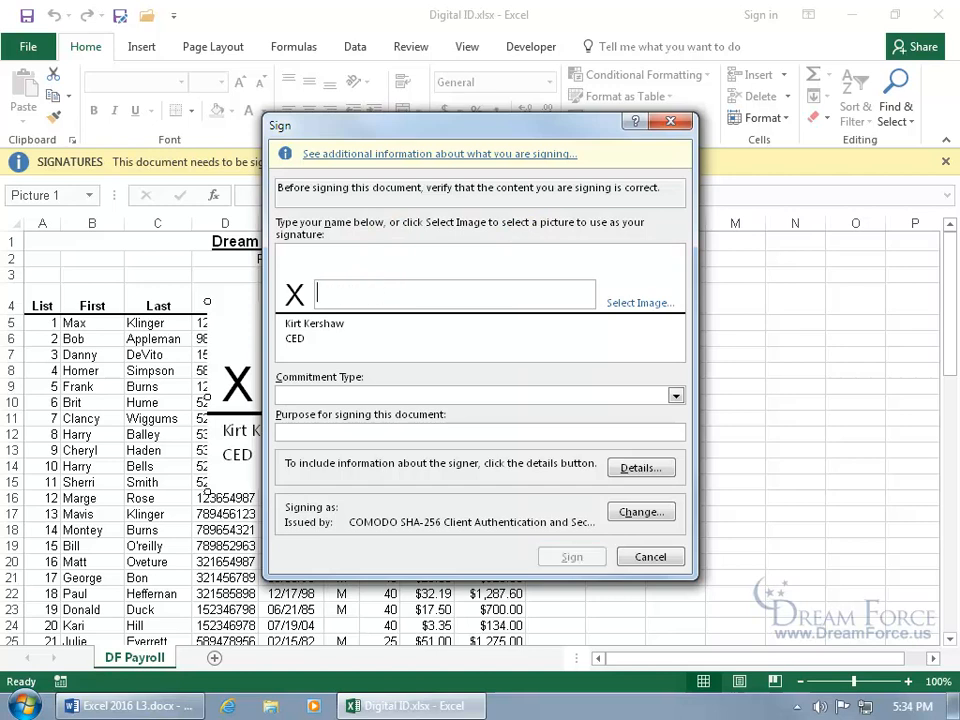
left_click(632, 302)
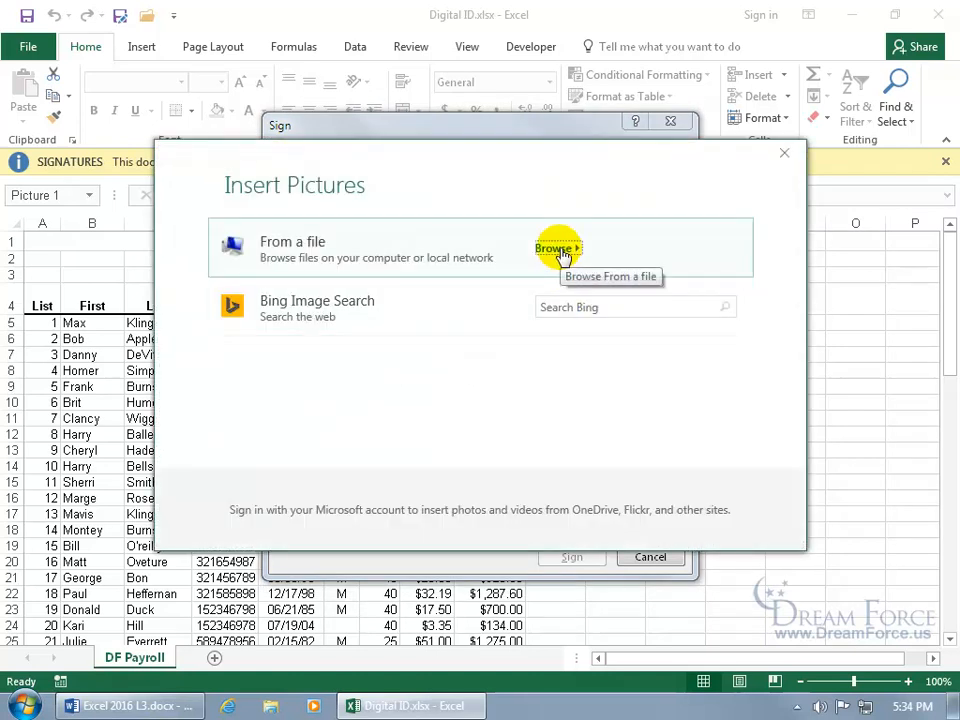
- Search Bing Images for 'ghost' and insert the first ghost picture as the signature
left_click(563, 306)
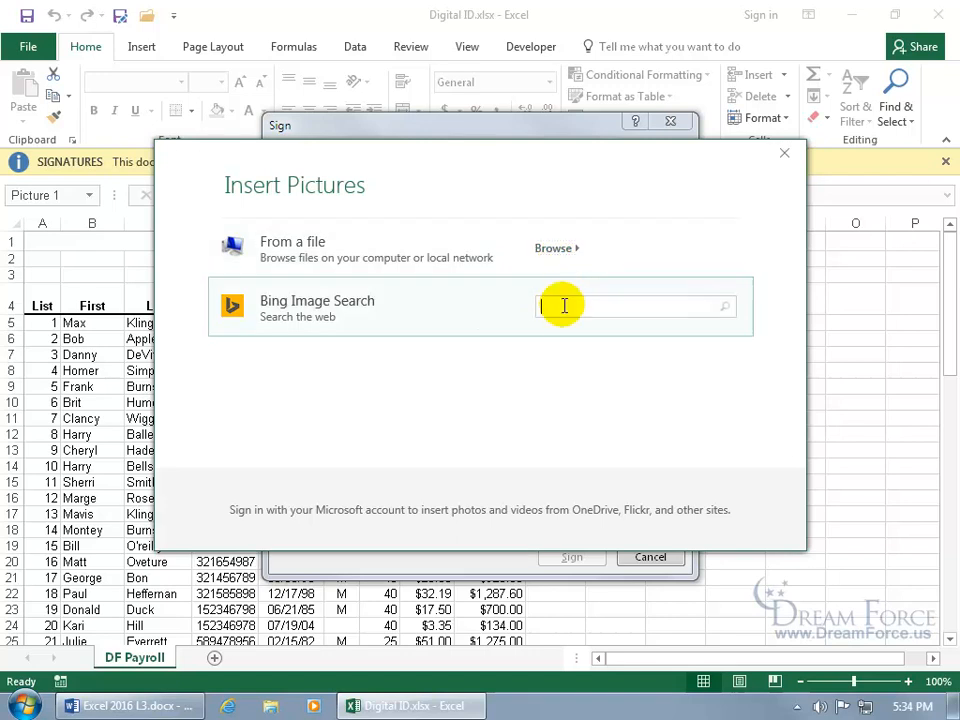
type("ghost")
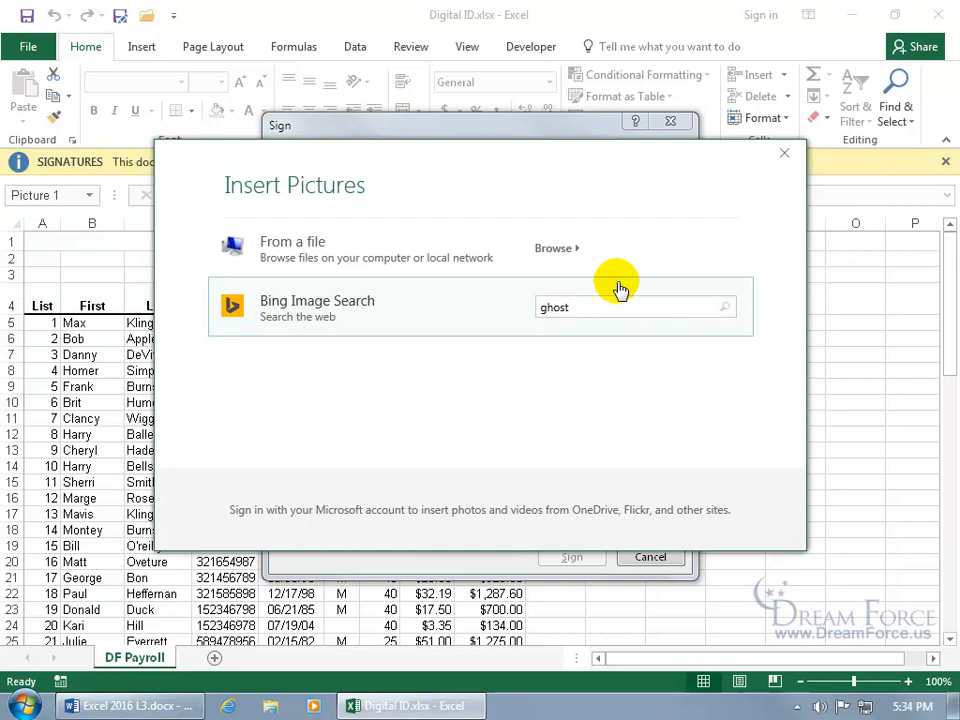
key("Return")
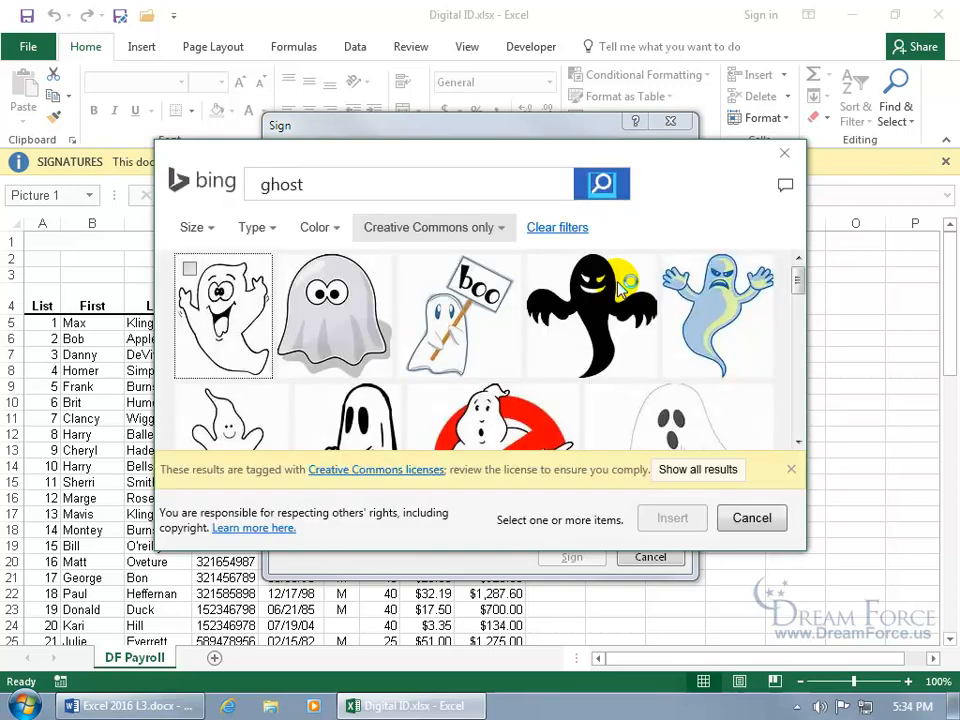
left_click(190, 265)
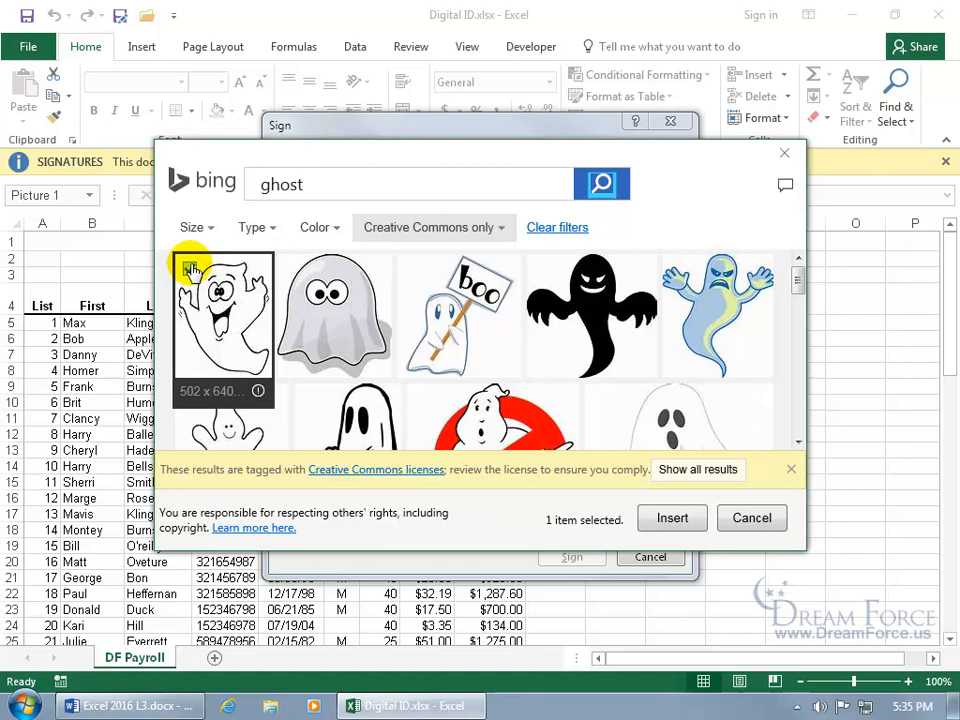
left_click(672, 517)
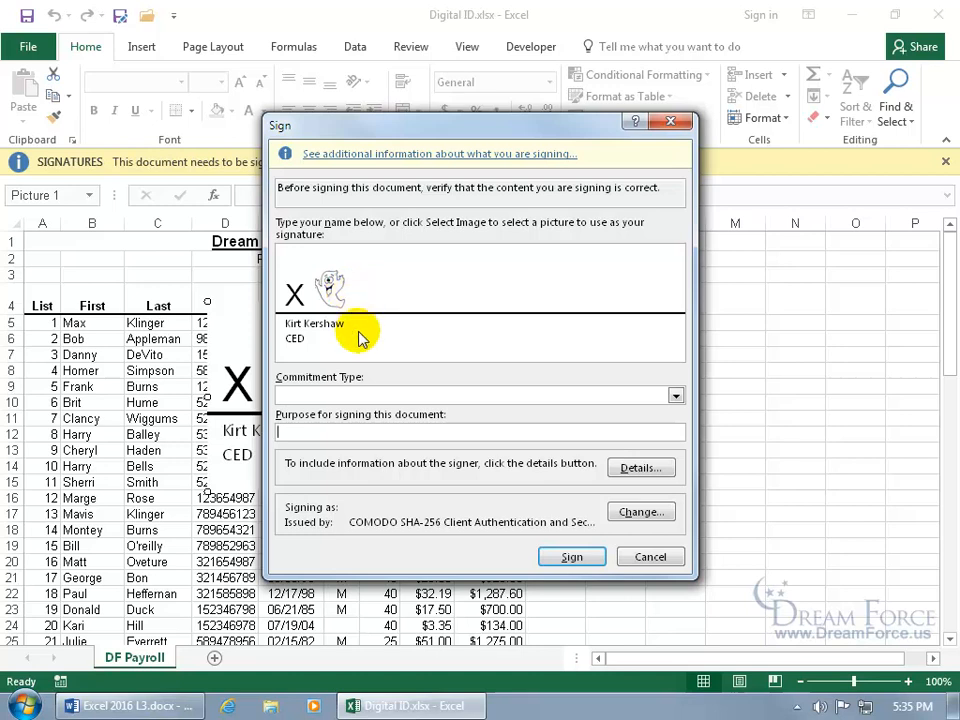
- Set Commitment Type to 'Approved this document' and glance at the signer details form
left_click(407, 394)
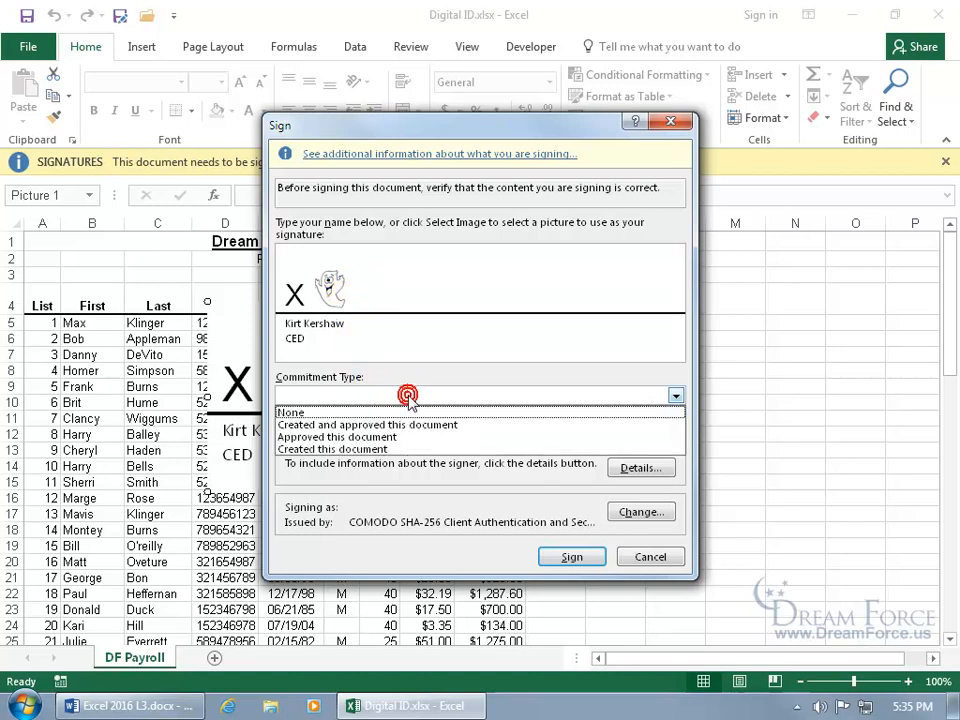
left_click(383, 437)
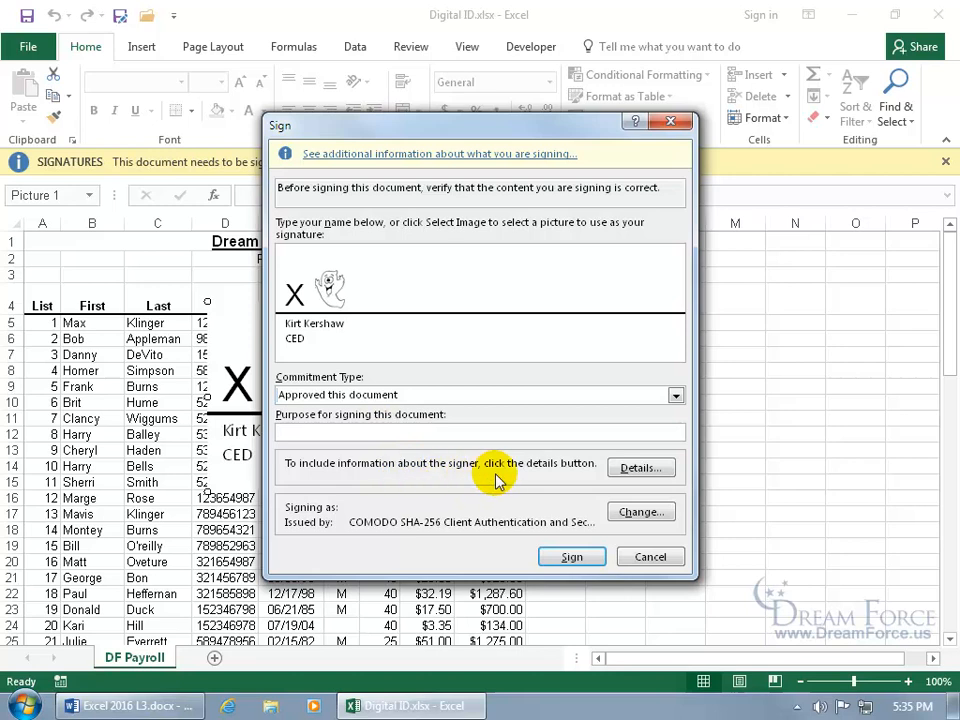
left_click(636, 469)
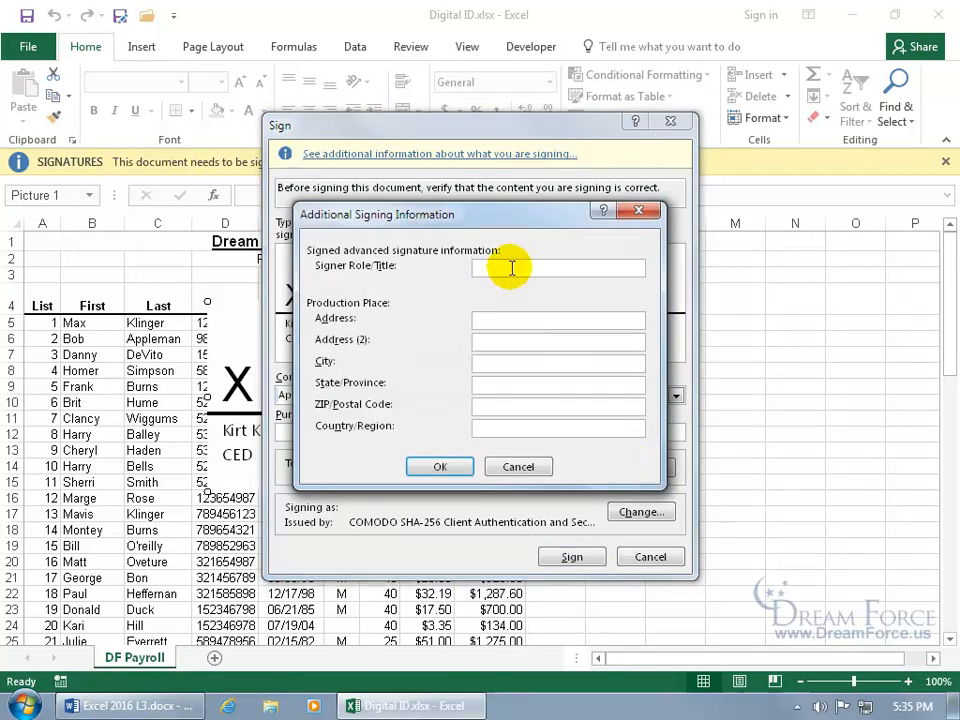
left_click(514, 469)
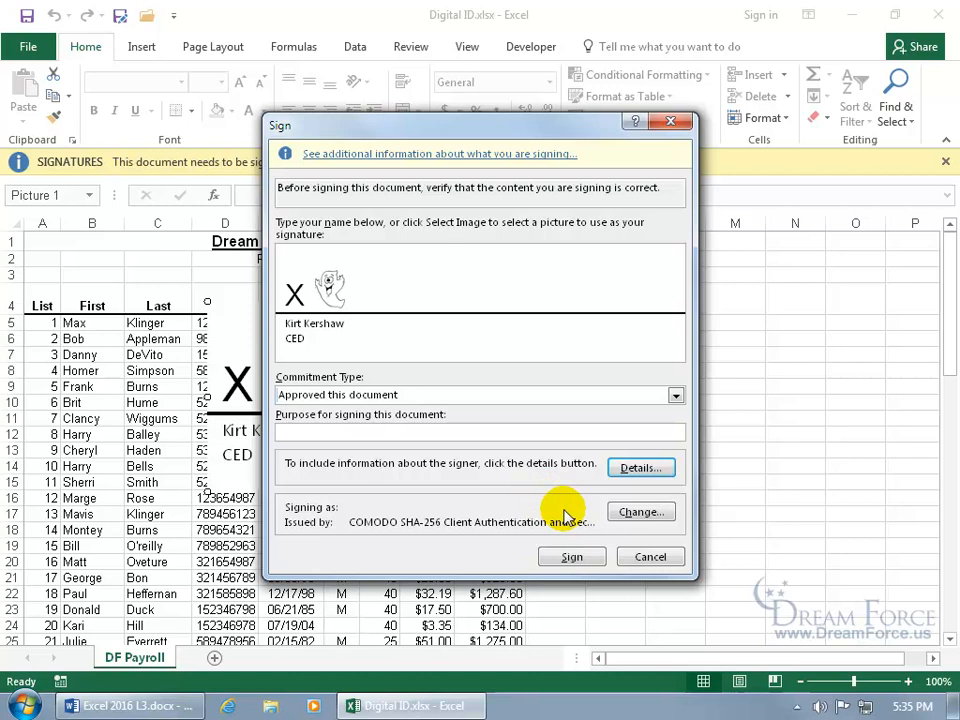
- Confirm the signing certificate and sign the workbook
left_click(636, 513)
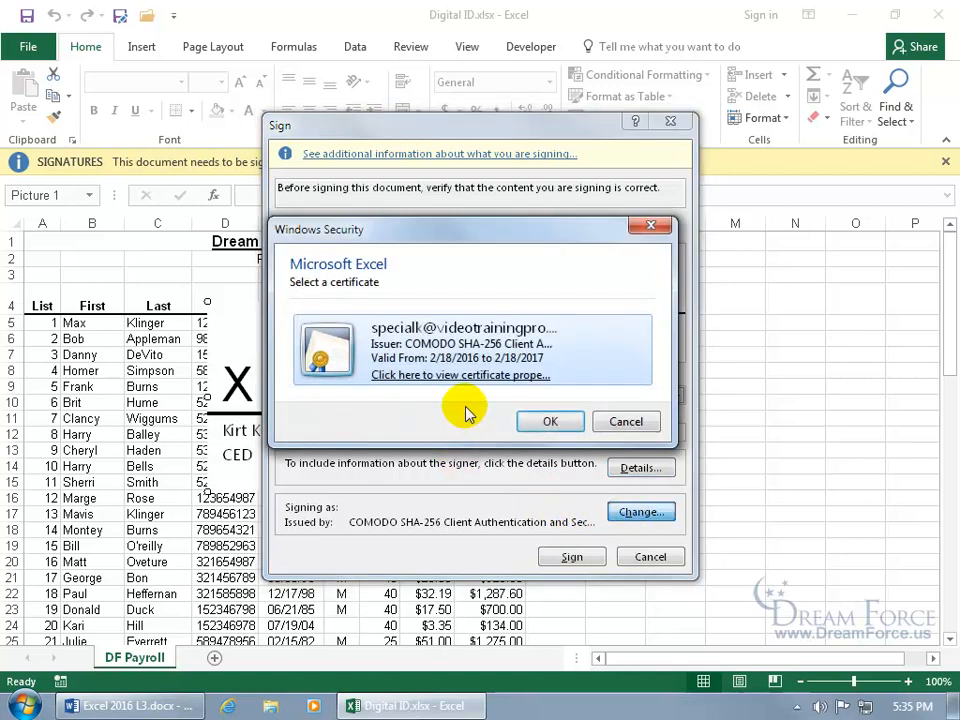
left_click(550, 421)
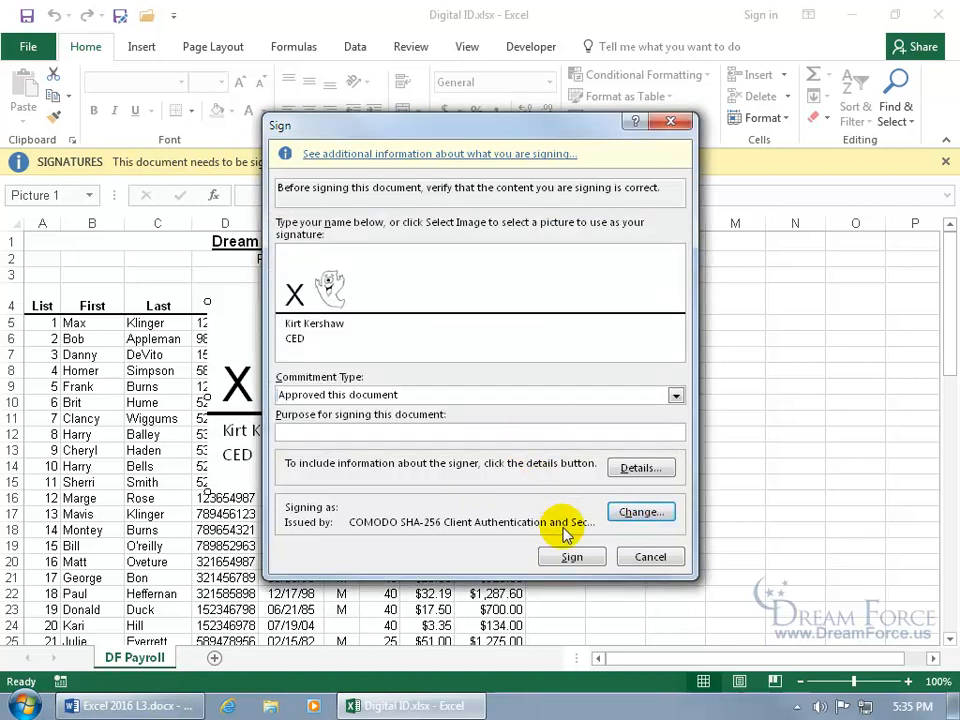
left_click(572, 557)
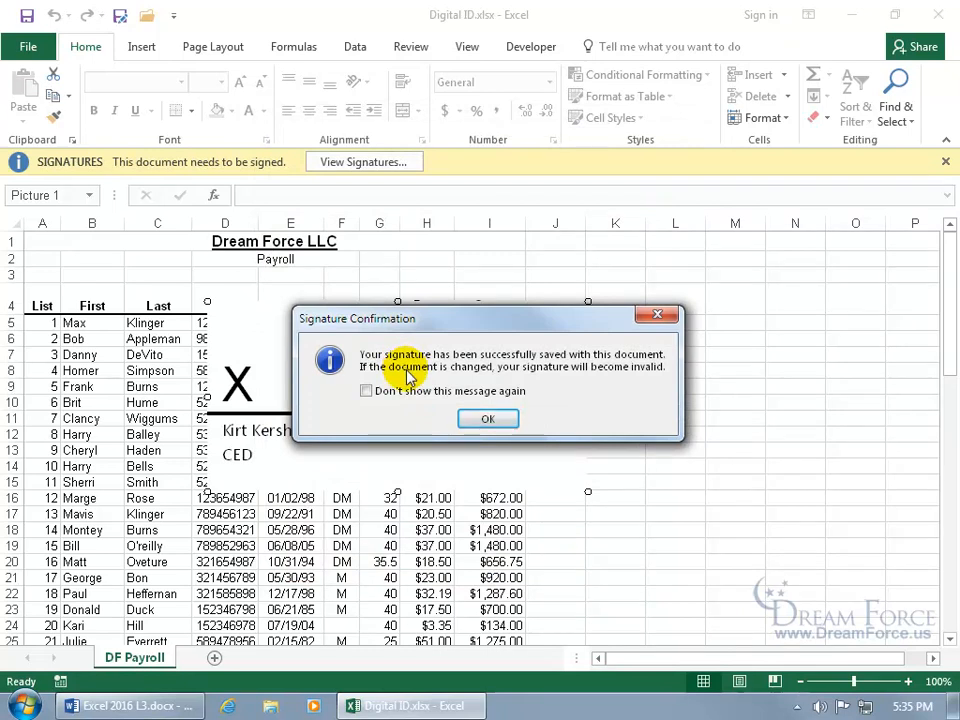
- Acknowledge the confirmation, then inspect the signature's details, additional information and signer information
left_click(488, 419)
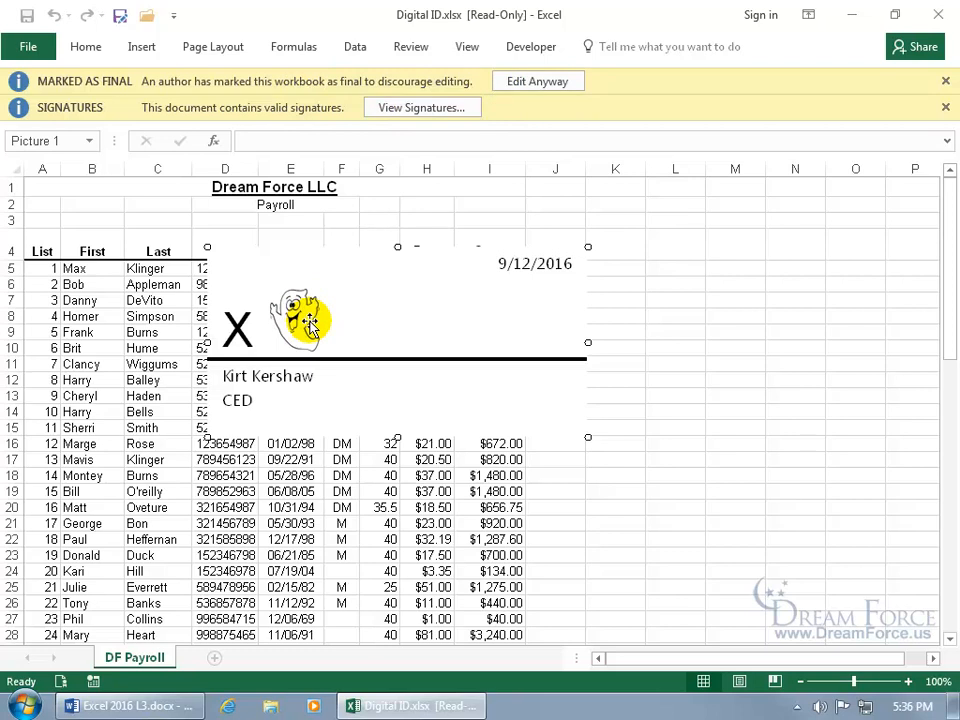
left_click(424, 108)
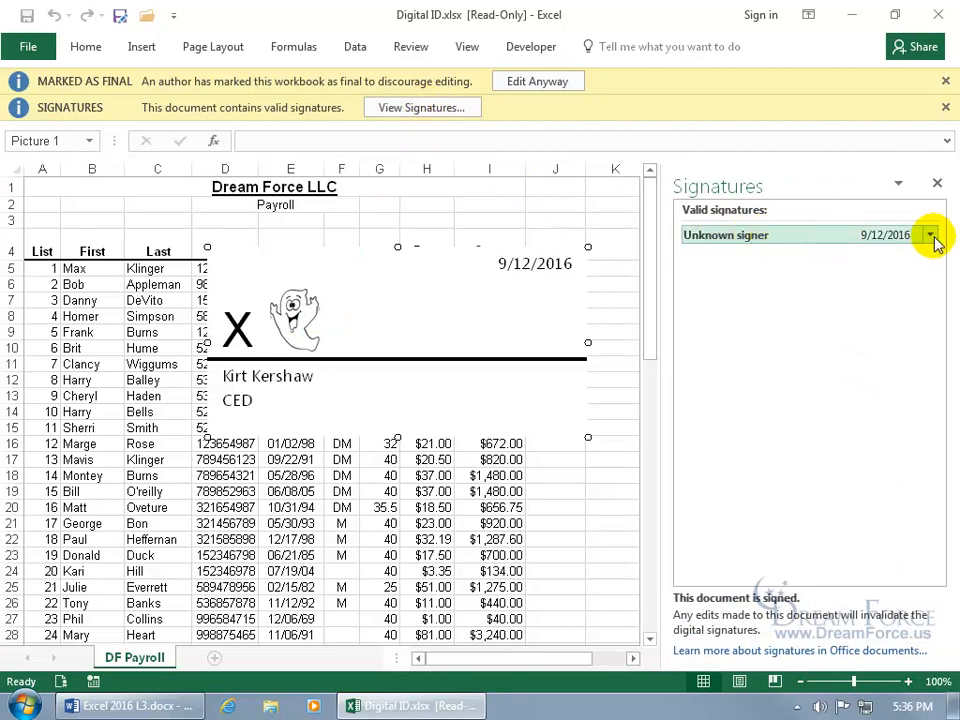
left_click(933, 236)
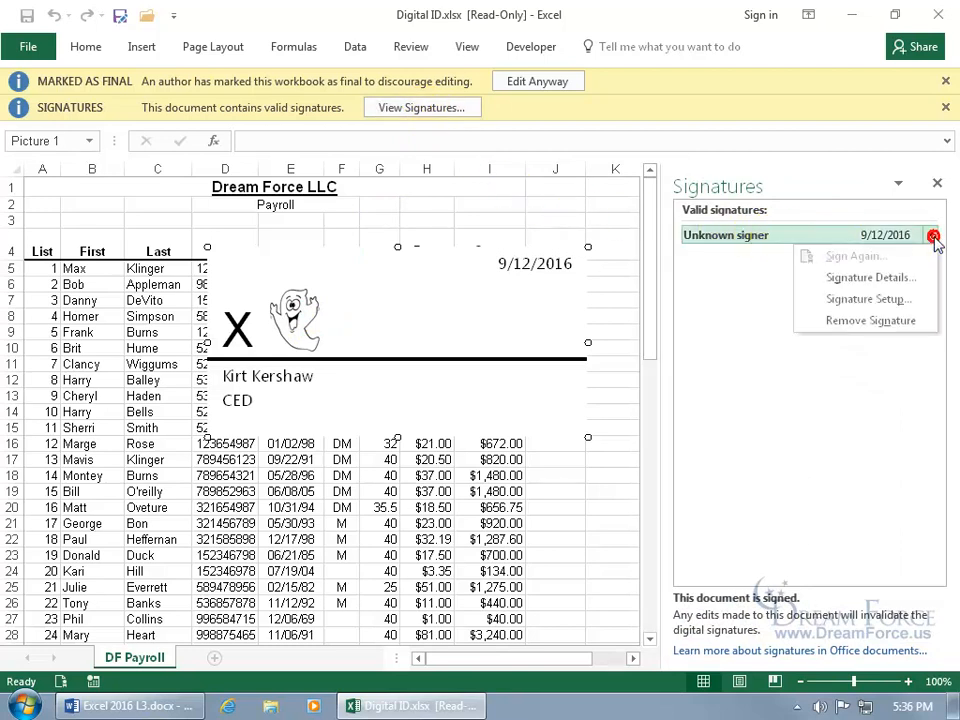
left_click(897, 279)
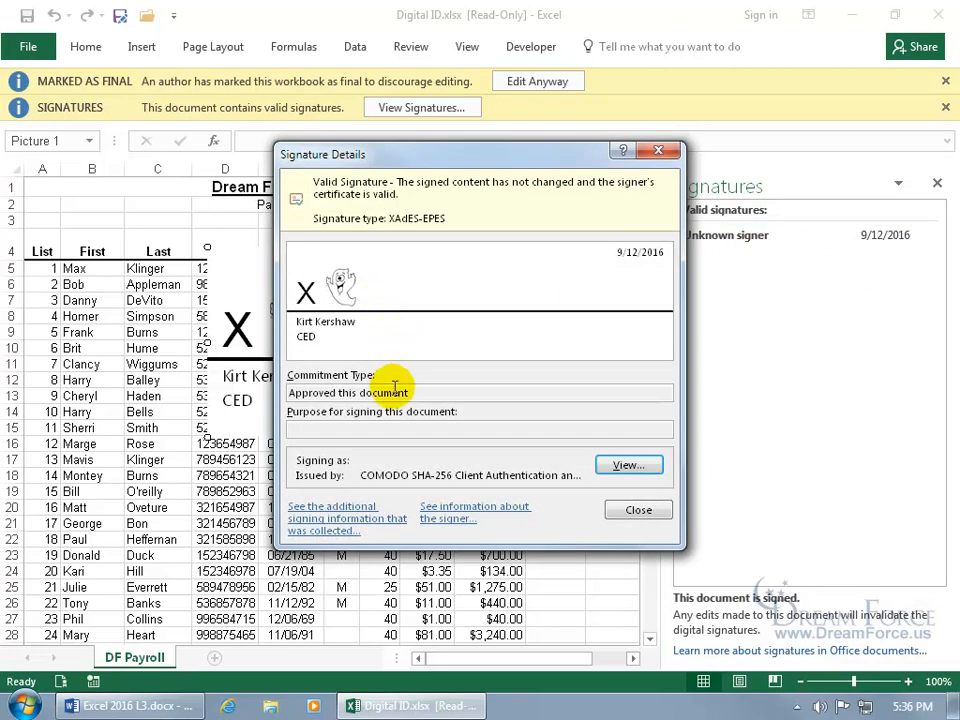
left_click(360, 515)
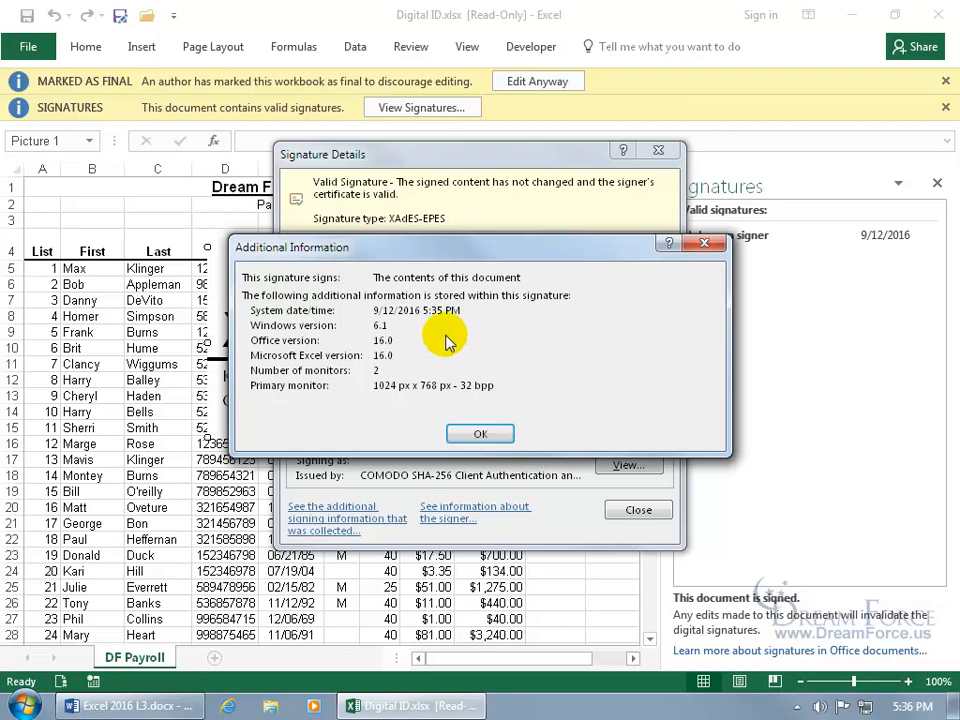
left_click(480, 433)
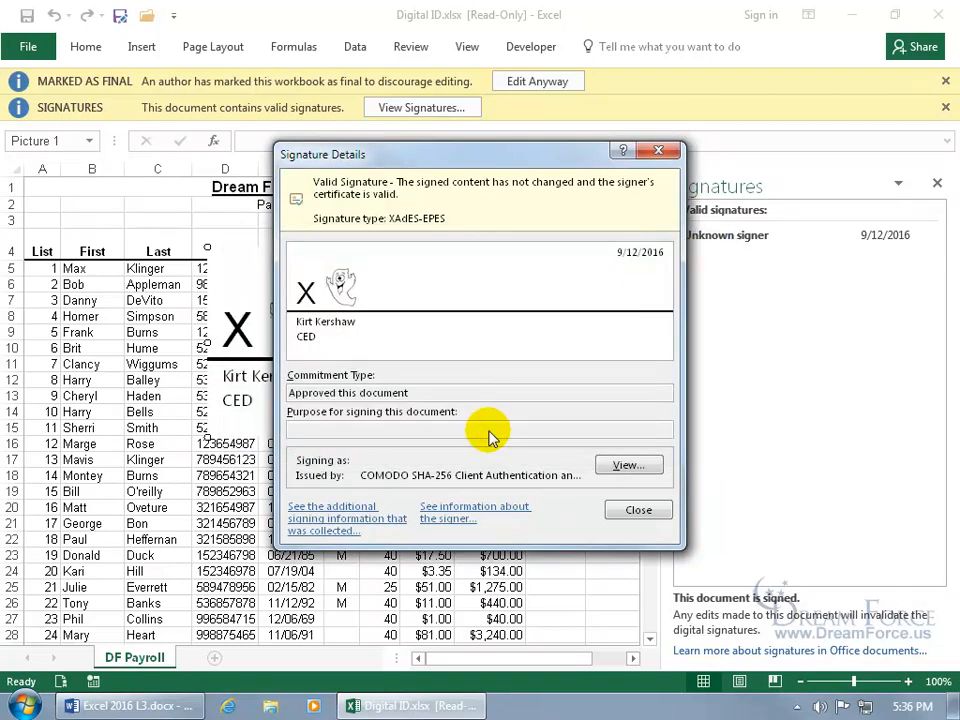
left_click(478, 515)
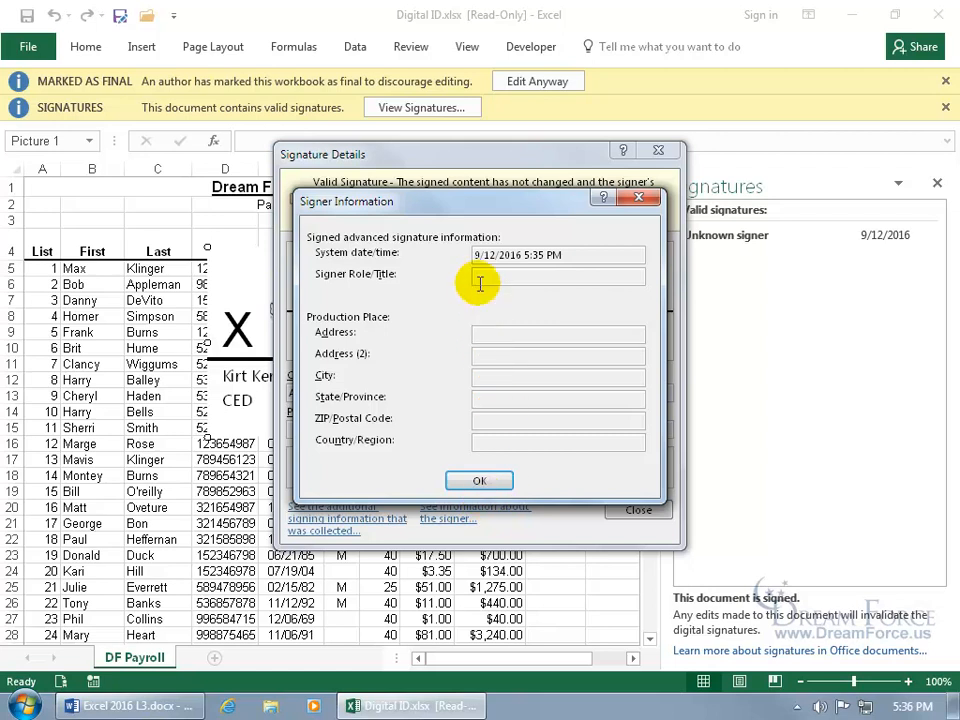
left_click(639, 199)
left_click(636, 511)
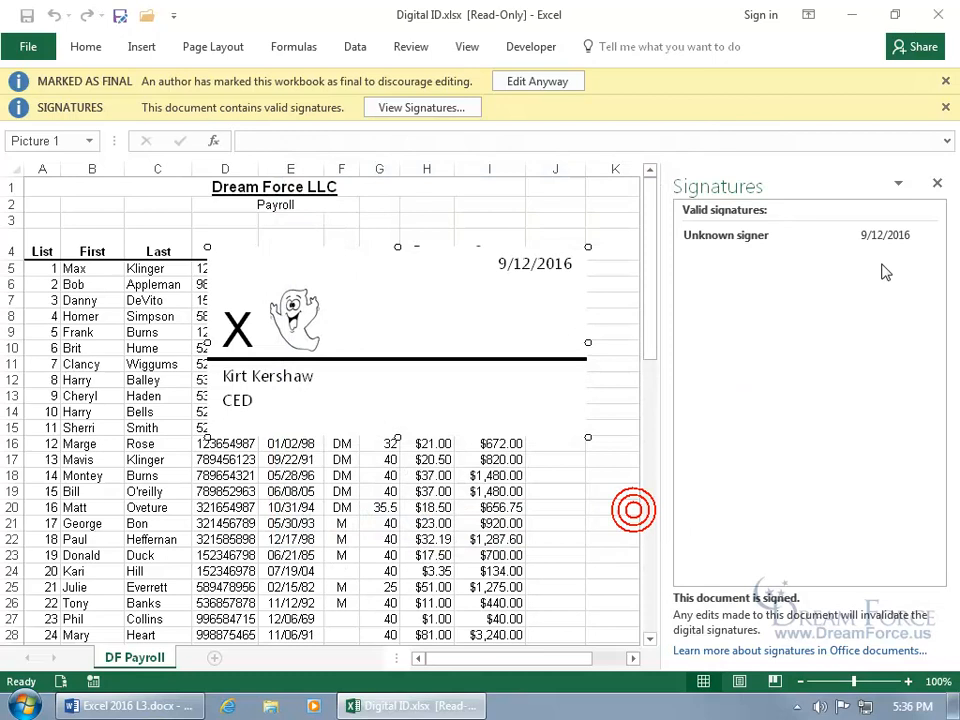
- Review the signature setup, then close it and the Signatures pane
left_click(930, 237)
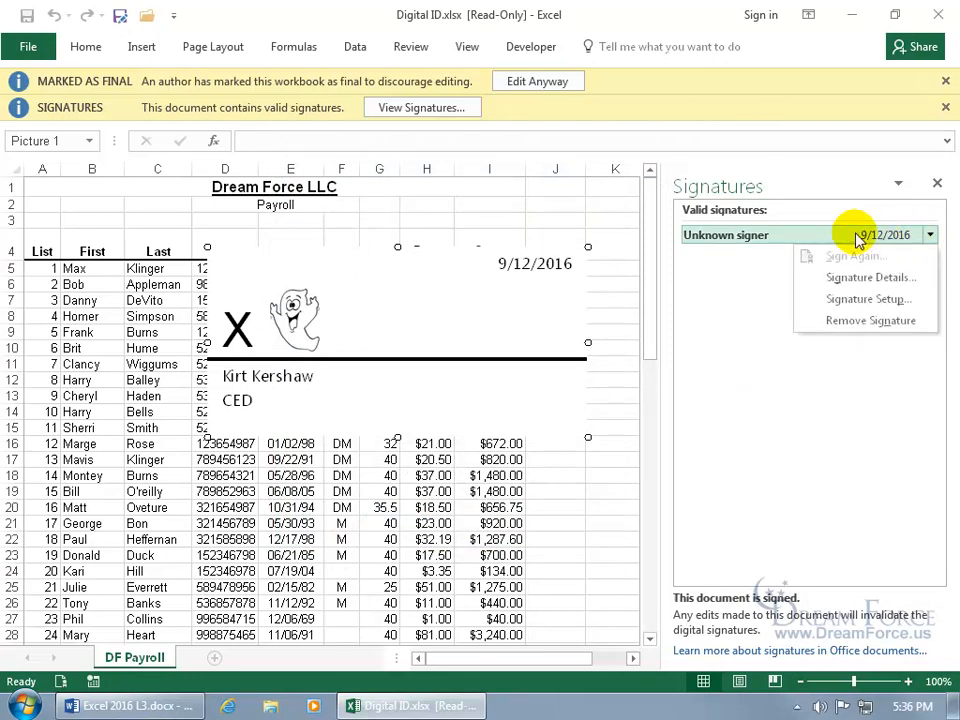
left_click(853, 299)
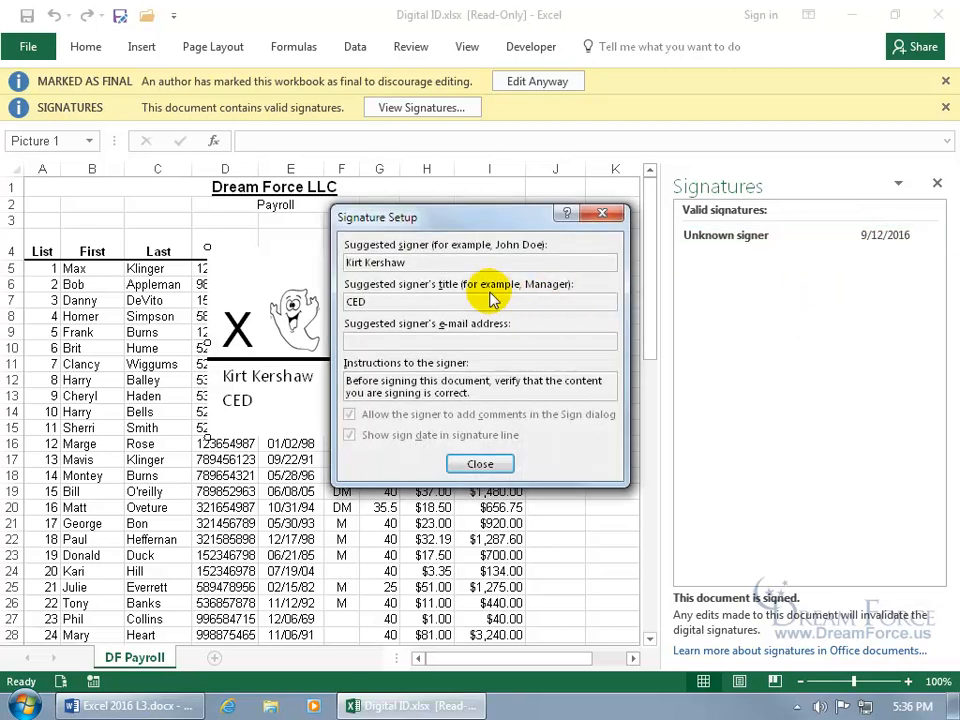
left_click(478, 464)
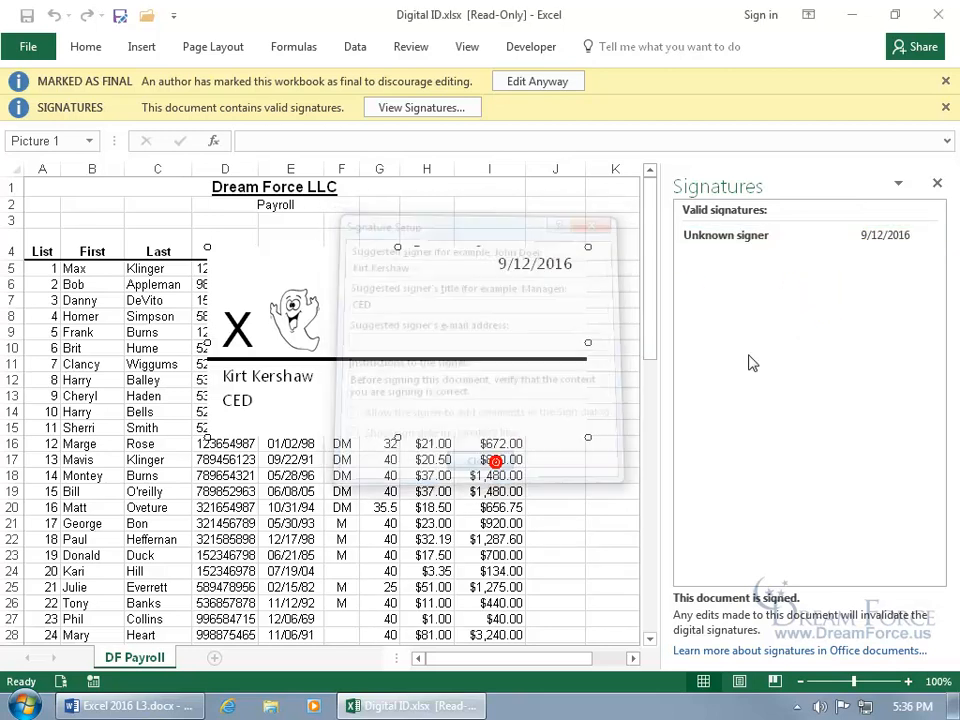
left_click(937, 183)
- View the signature details, then open and close the list of workbook signatures
right_click(415, 312)
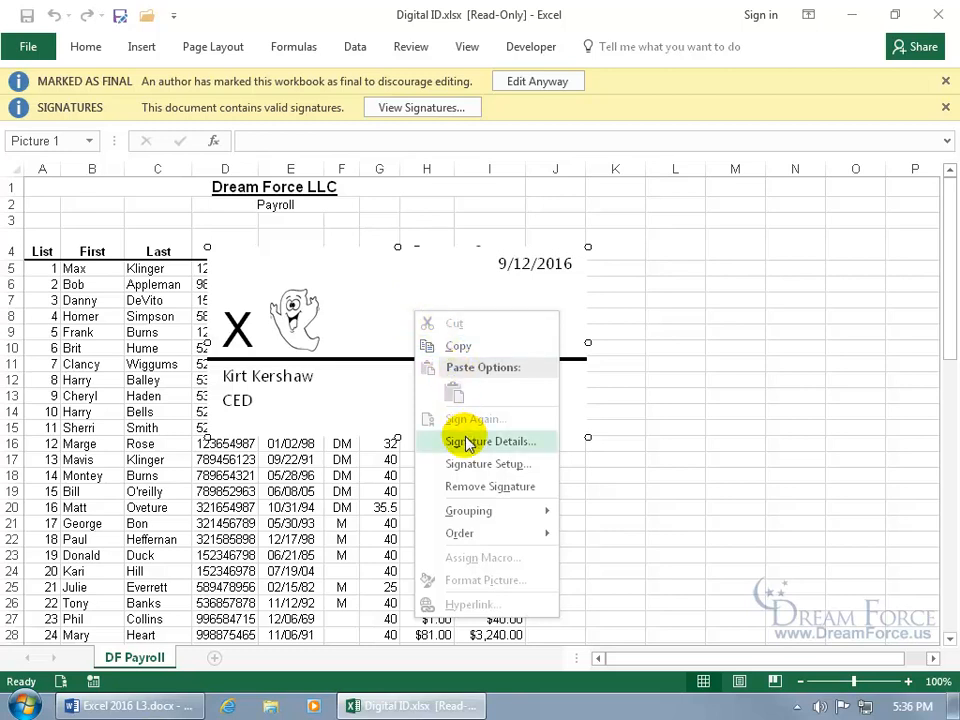
left_click(396, 326)
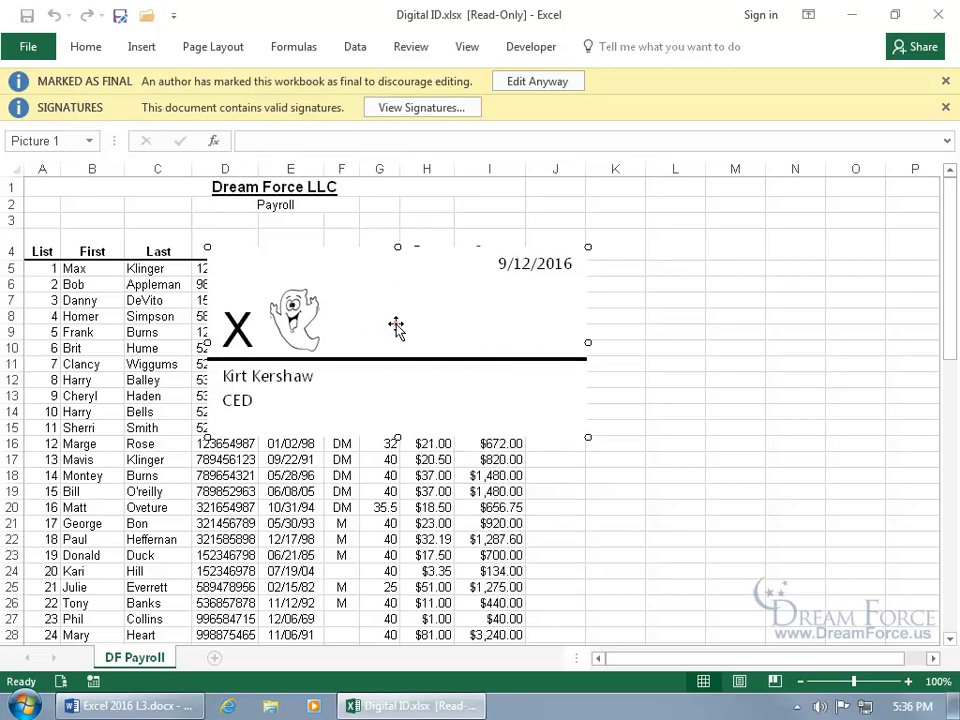
double_click(396, 326)
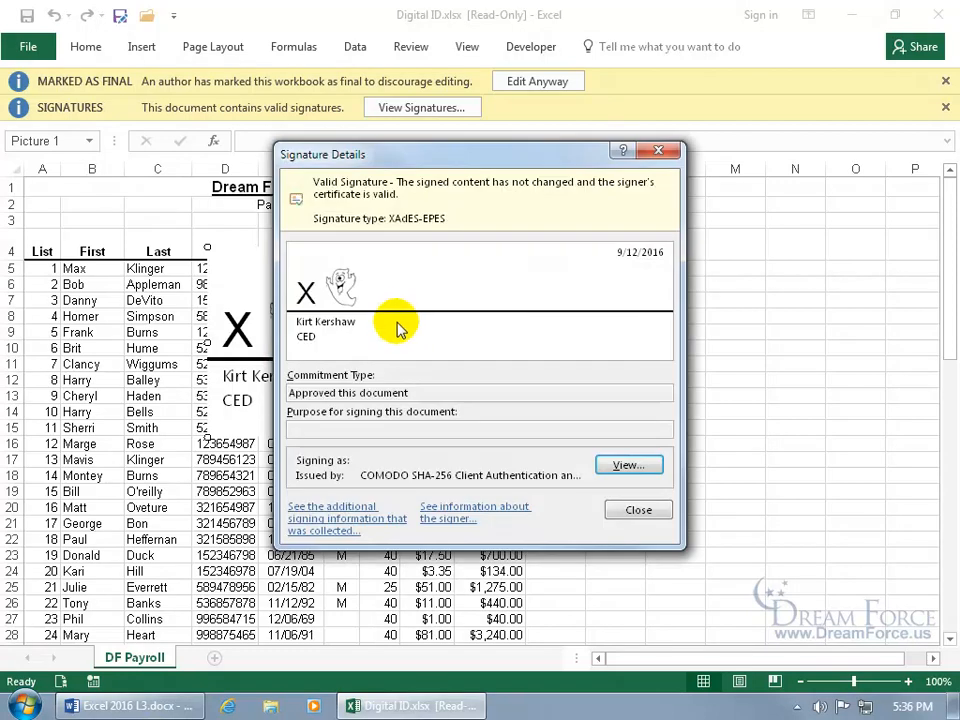
left_click(630, 508)
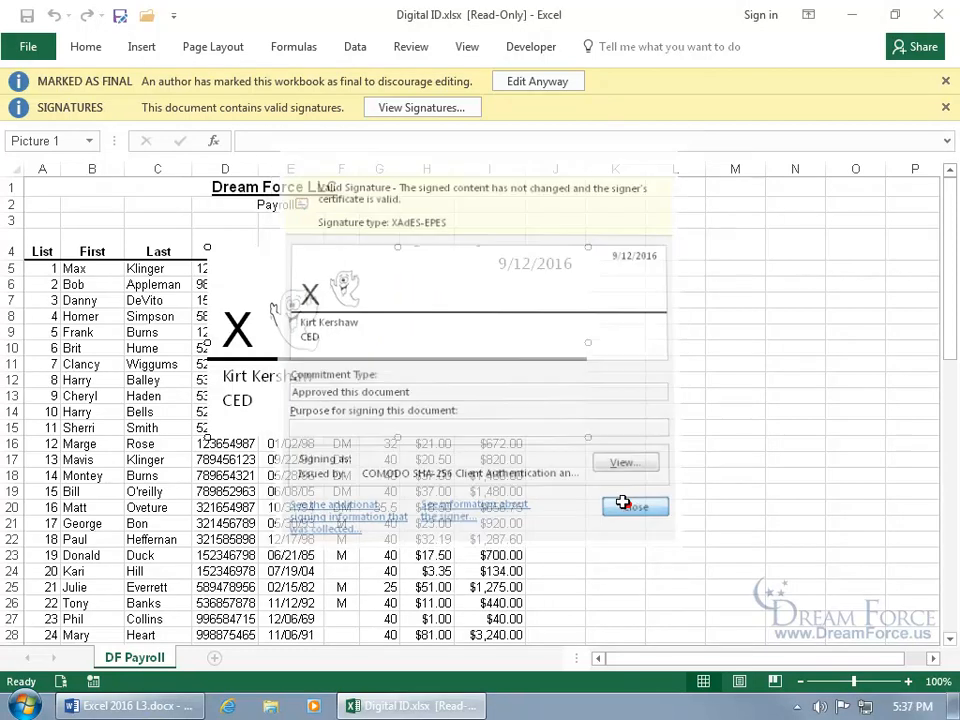
left_click(62, 684)
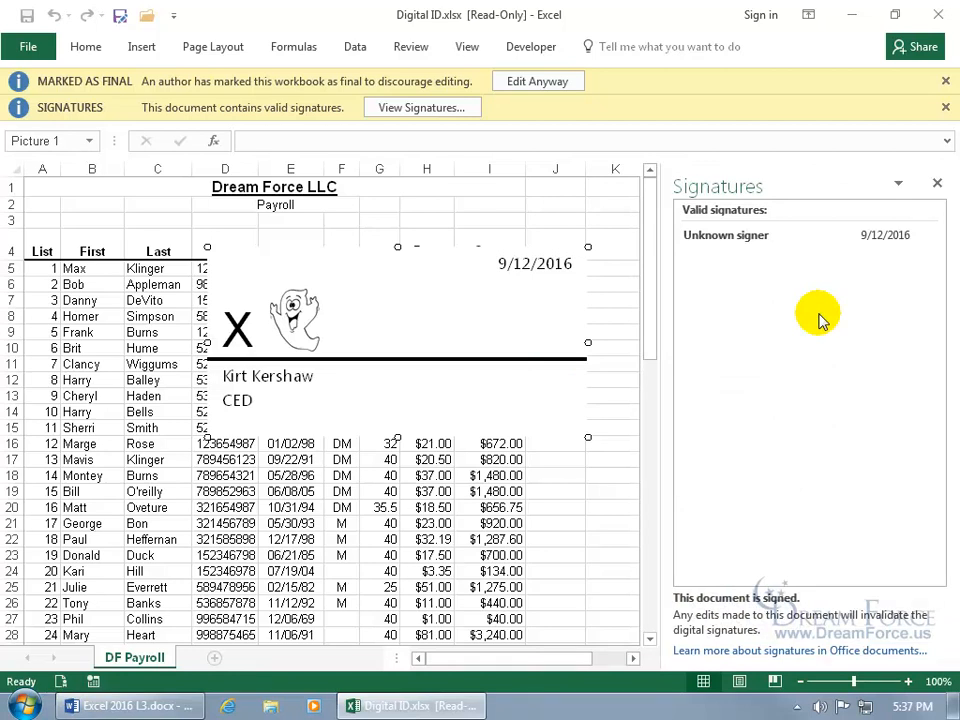
left_click(936, 183)
- Remove the signature permanently and acknowledge the removal message
right_click(443, 316)
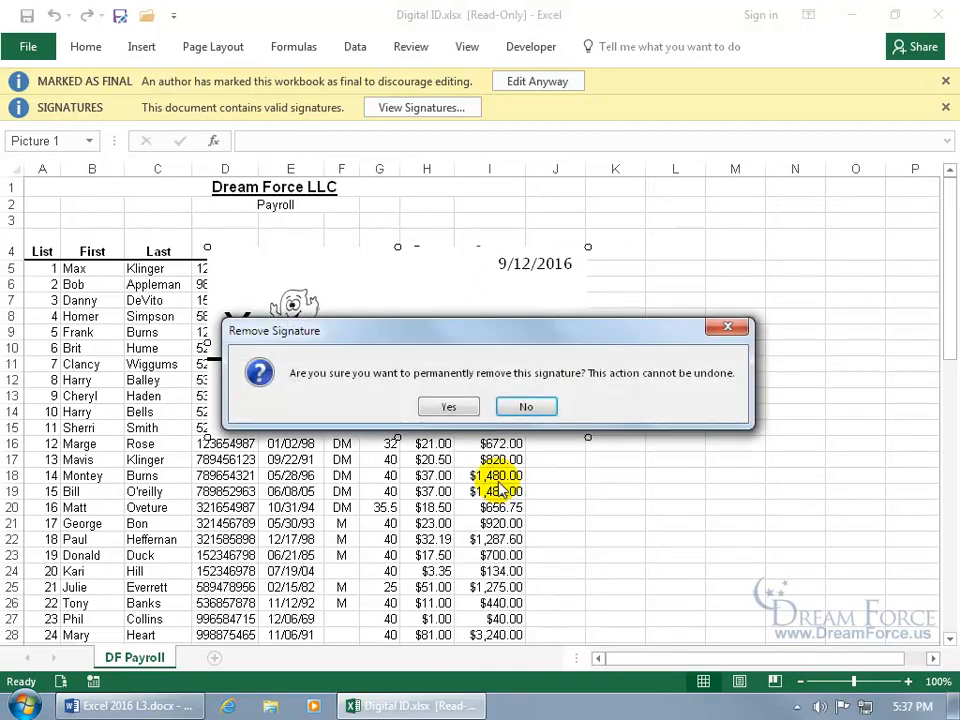
left_click(452, 408)
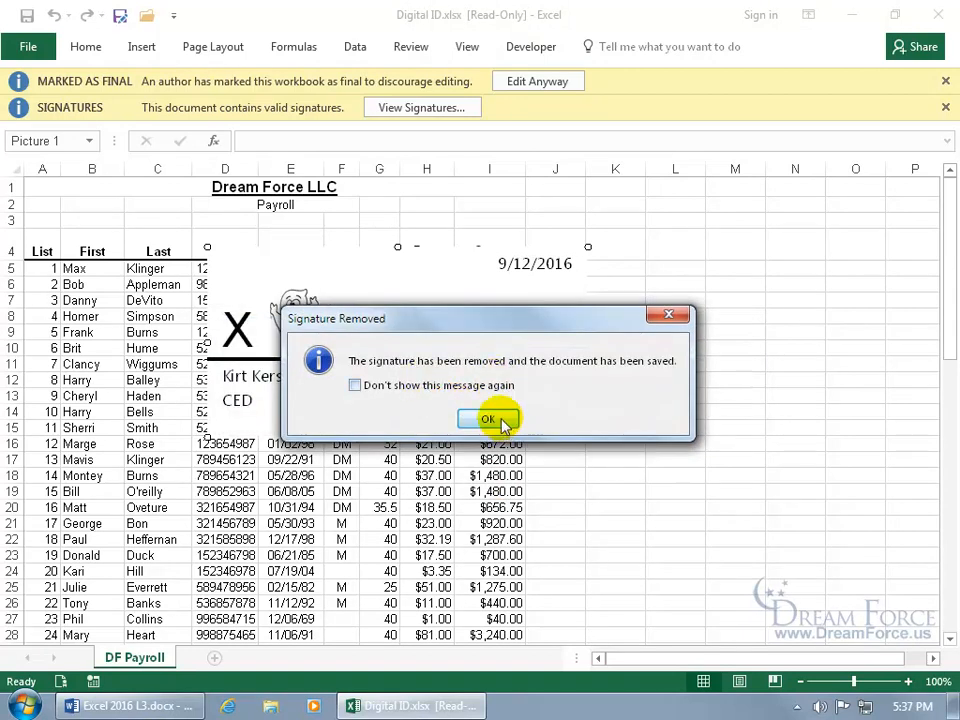
left_click(499, 420)
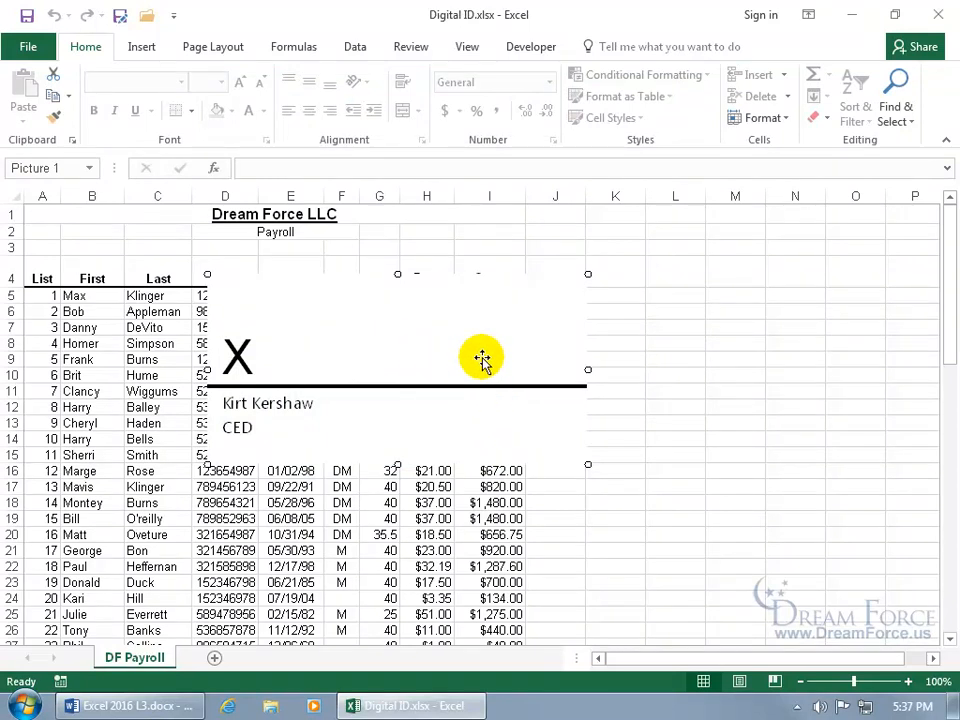
- Move the signature line aside and back, cancel signing it, then delete it
left_click_drag(269, 336, 645, 335)
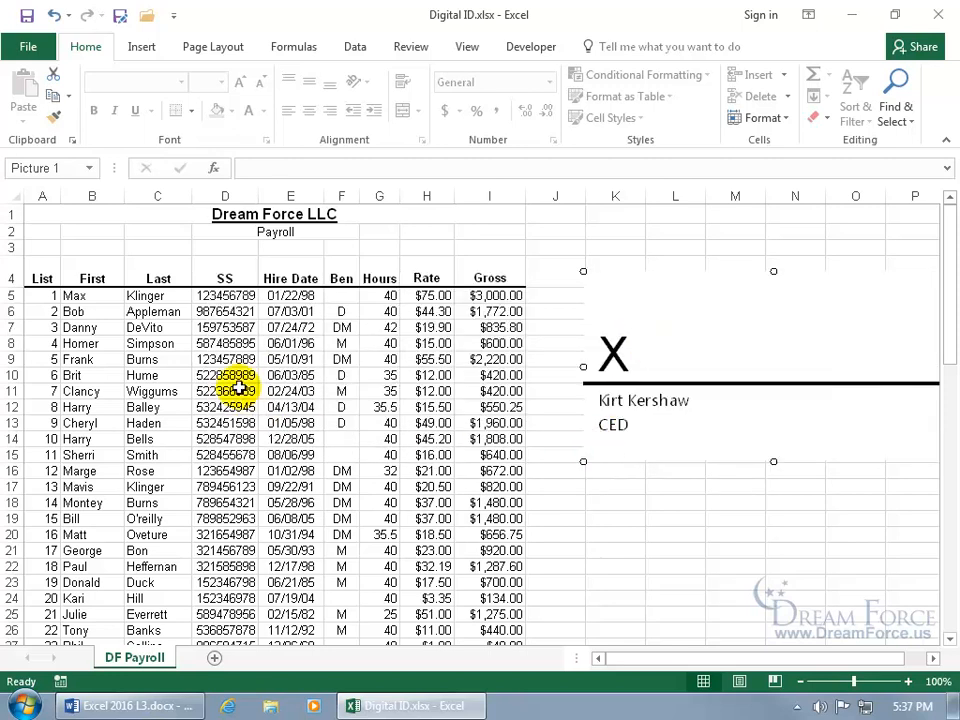
left_click_drag(718, 340, 362, 360)
double_click(362, 360)
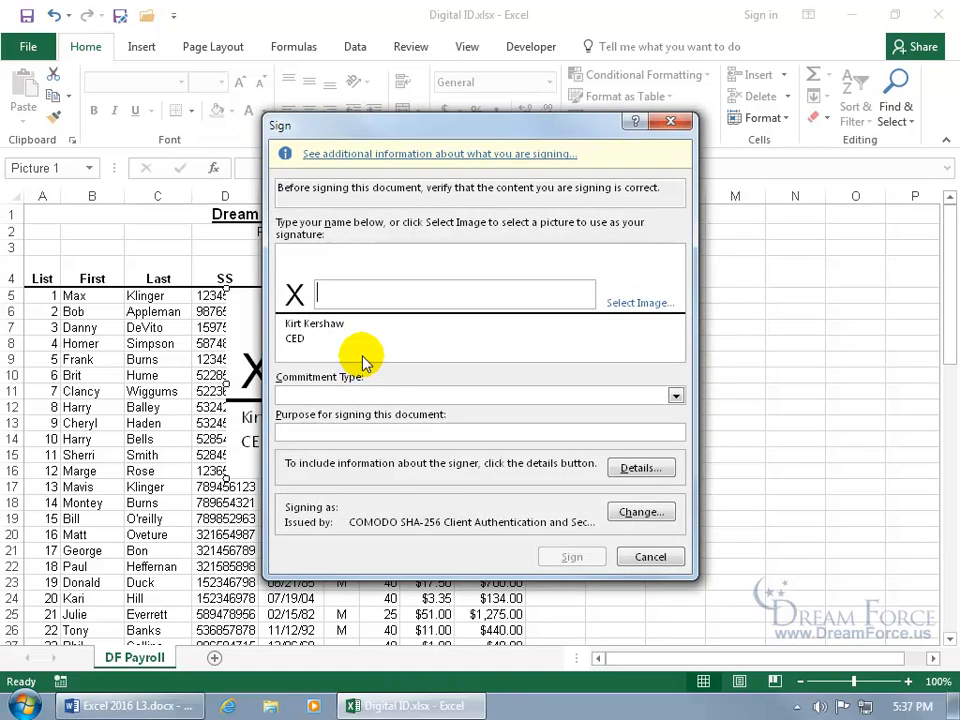
left_click(650, 556)
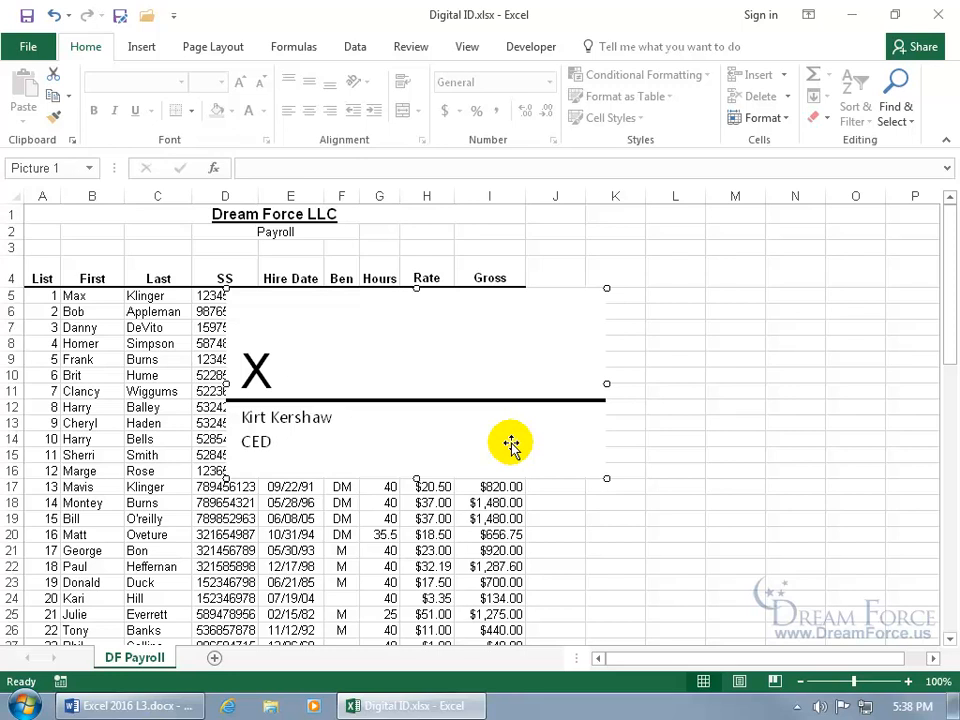
key("Delete")
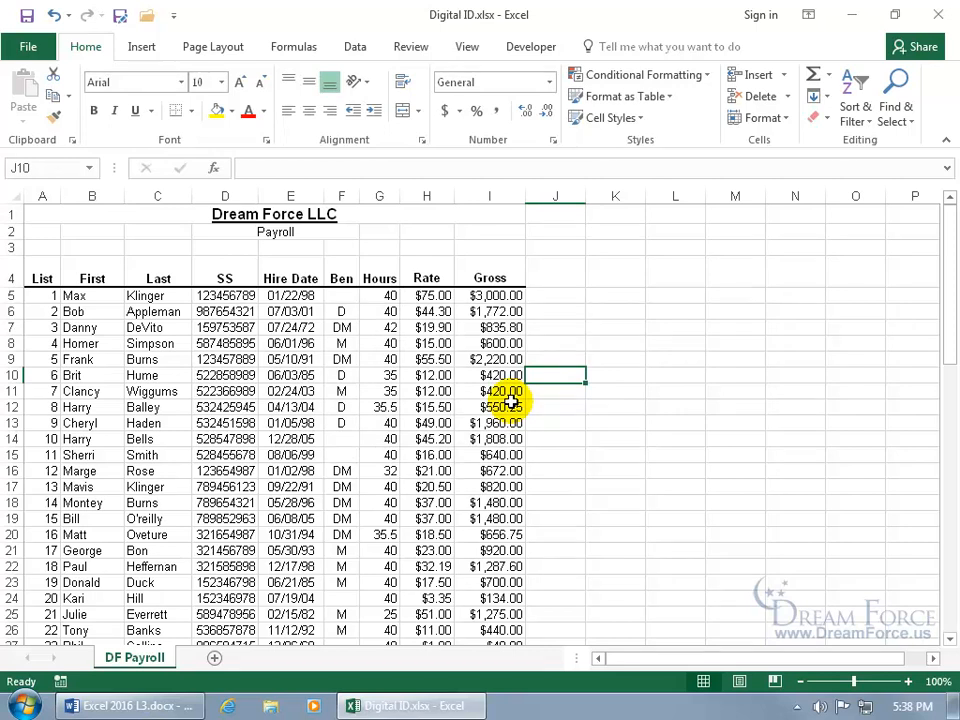
- Close Excel through the save prompt and open Computer from the desktop
left_click(938, 14)
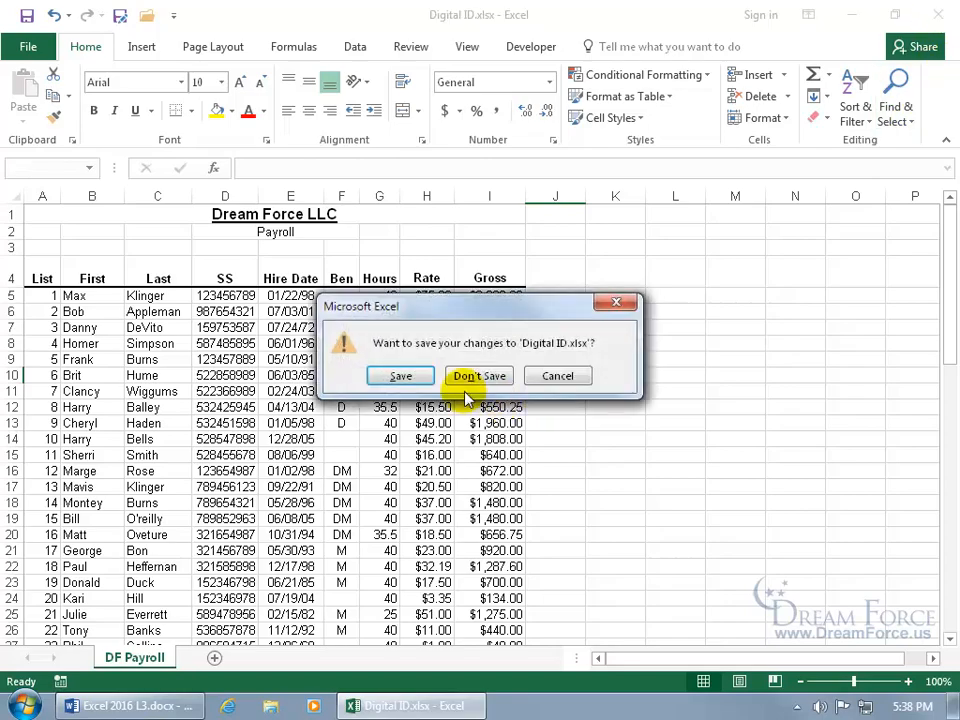
left_click(415, 375)
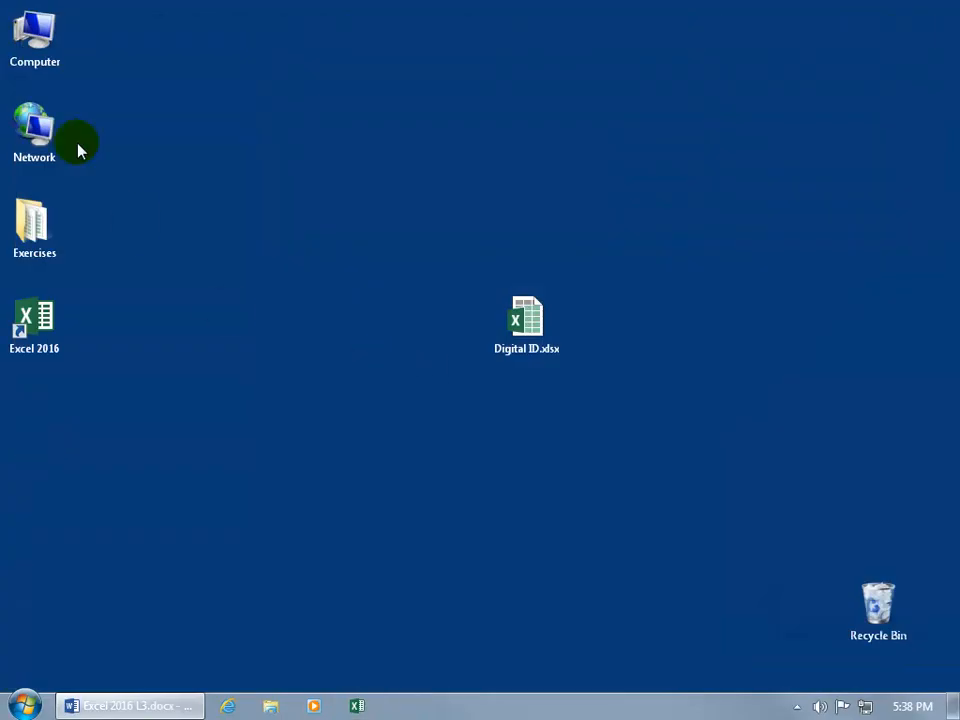
left_click(40, 42)
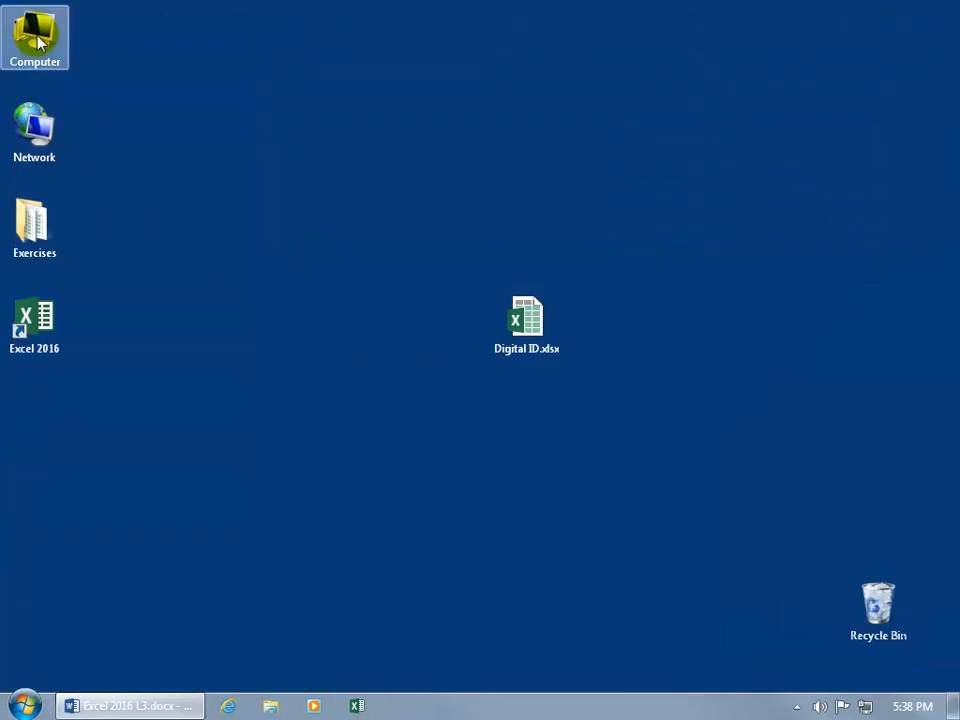
double_click(38, 40)
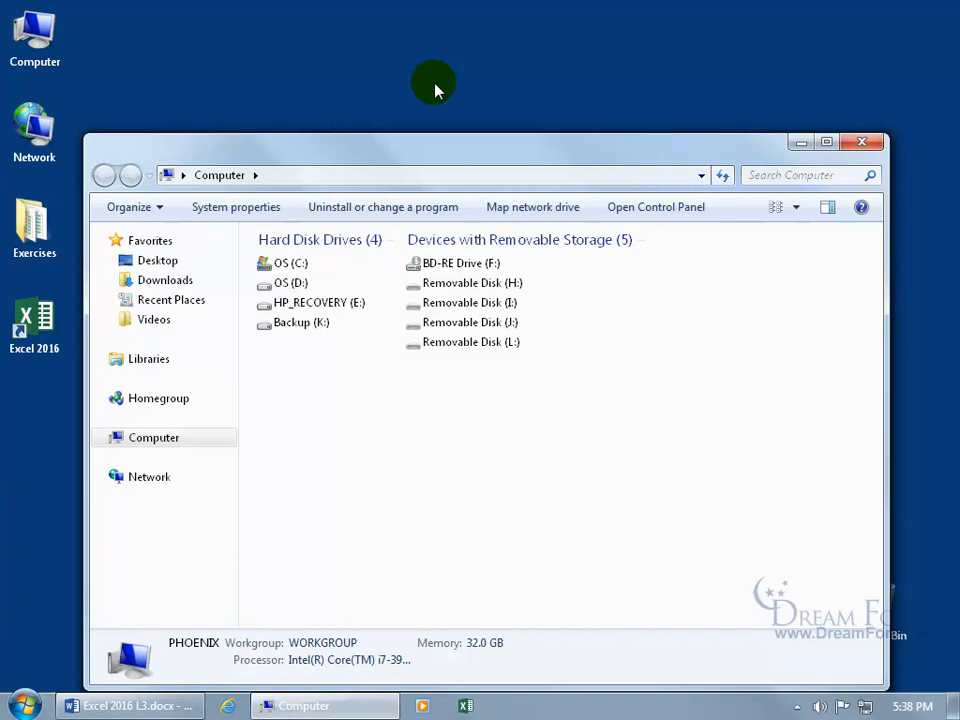
- Browse to C:\Users\Training and reveal the window's classic menus
double_click(281, 266)
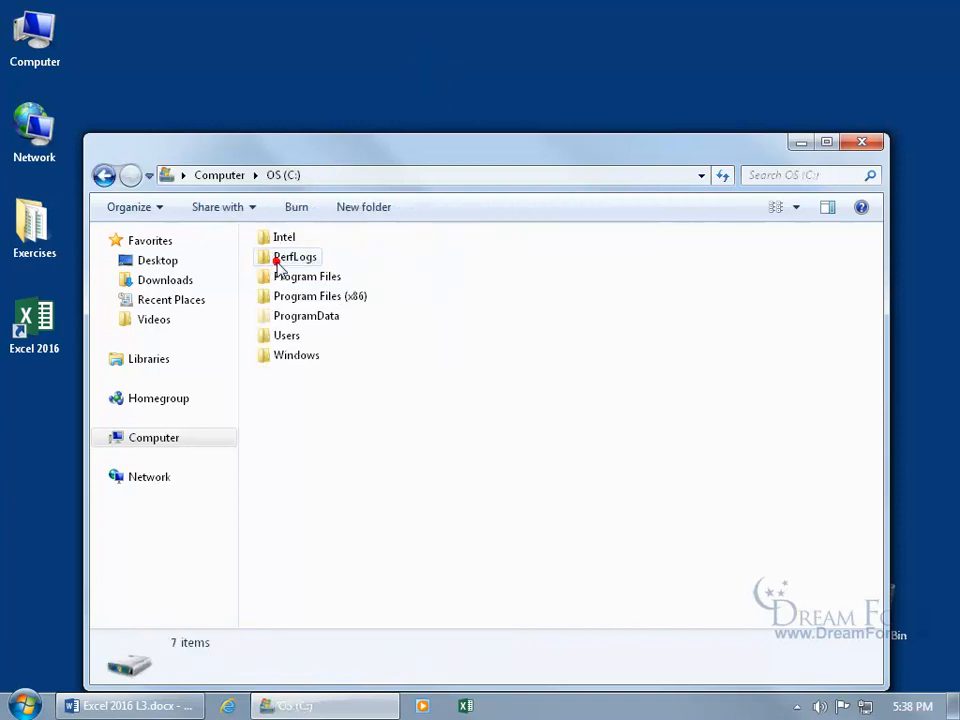
double_click(283, 338)
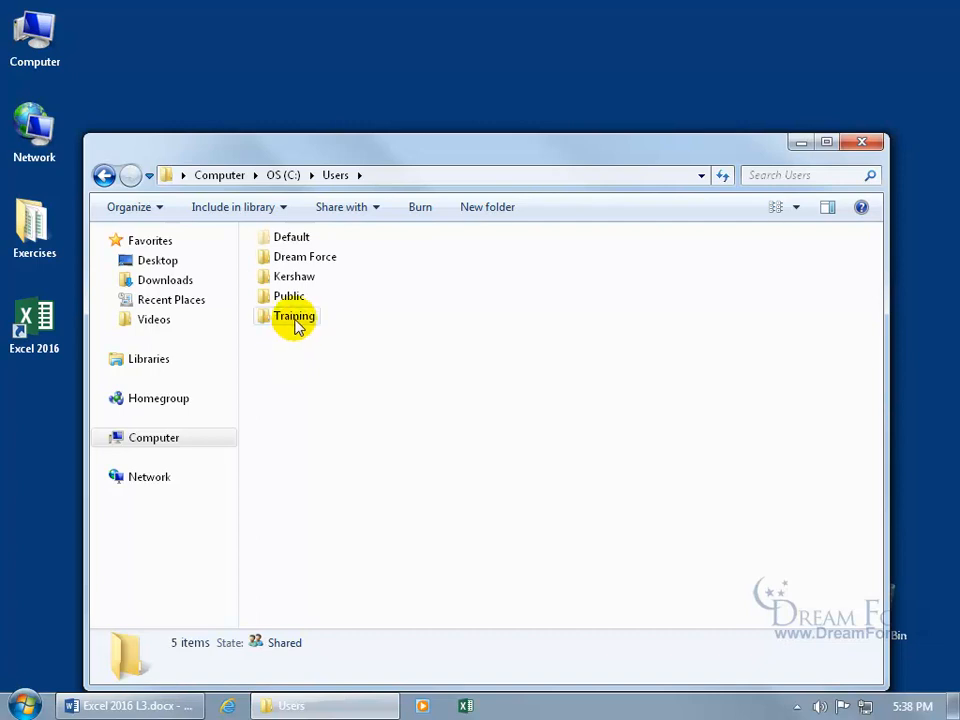
double_click(296, 320)
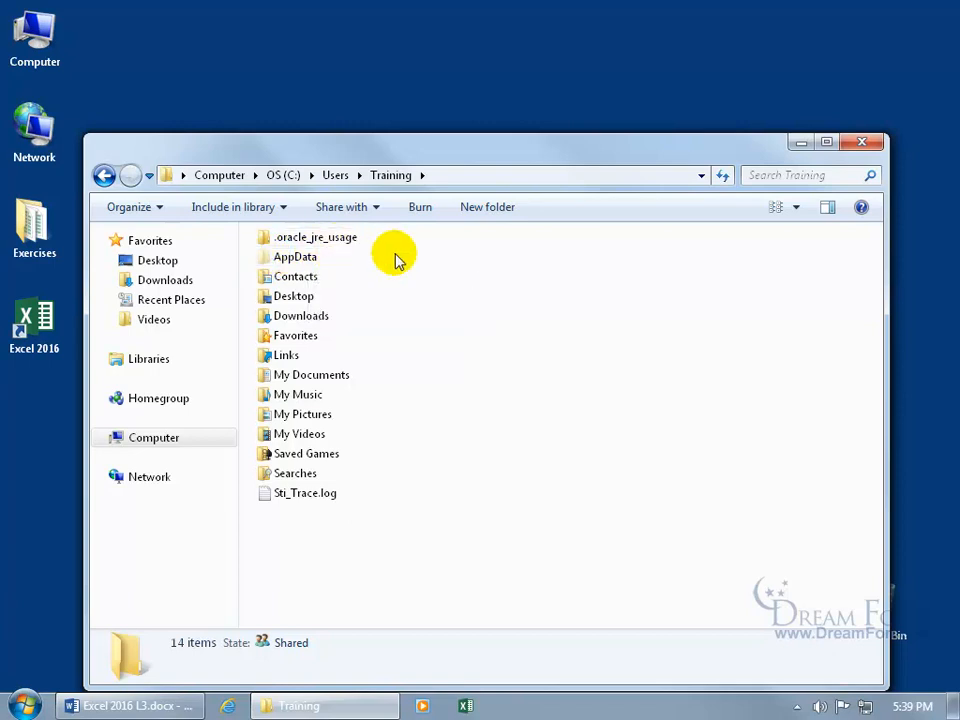
key("alt")
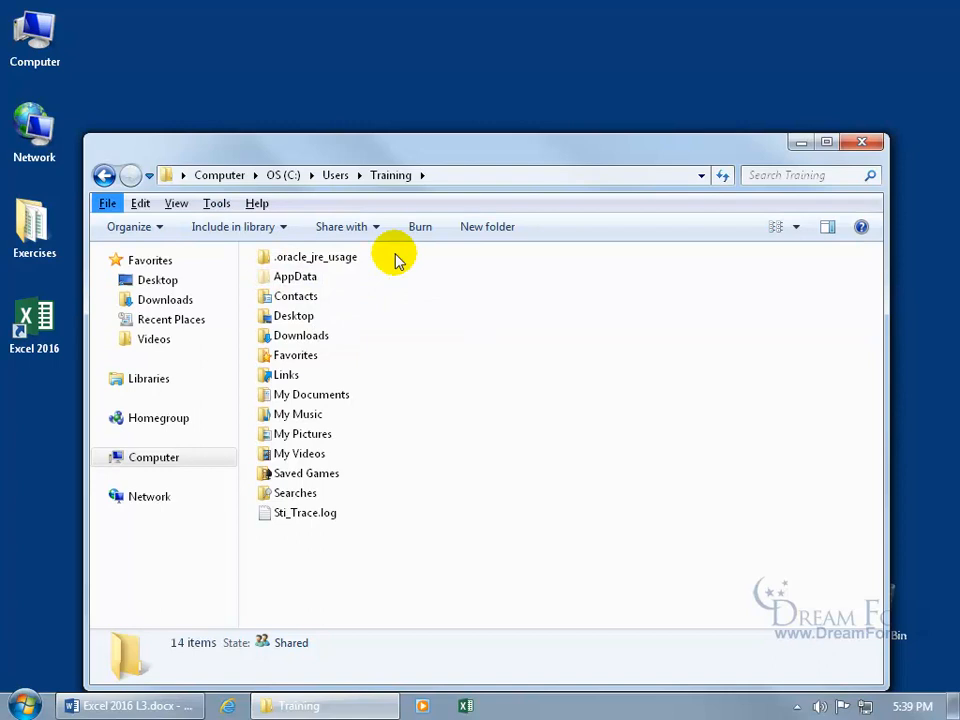
left_click(218, 205)
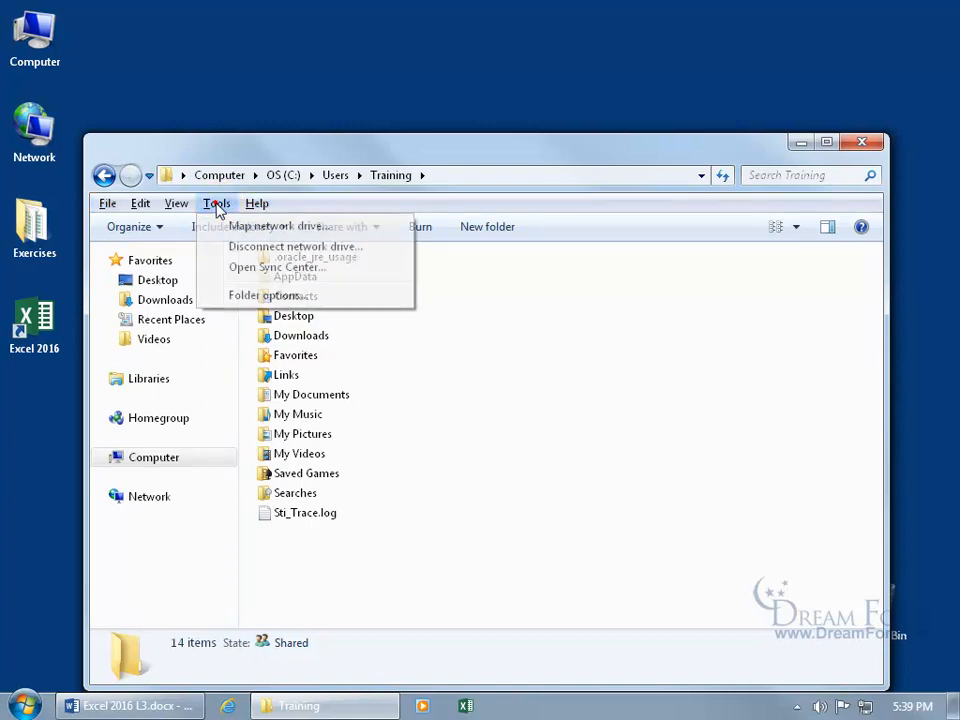
left_click(245, 298)
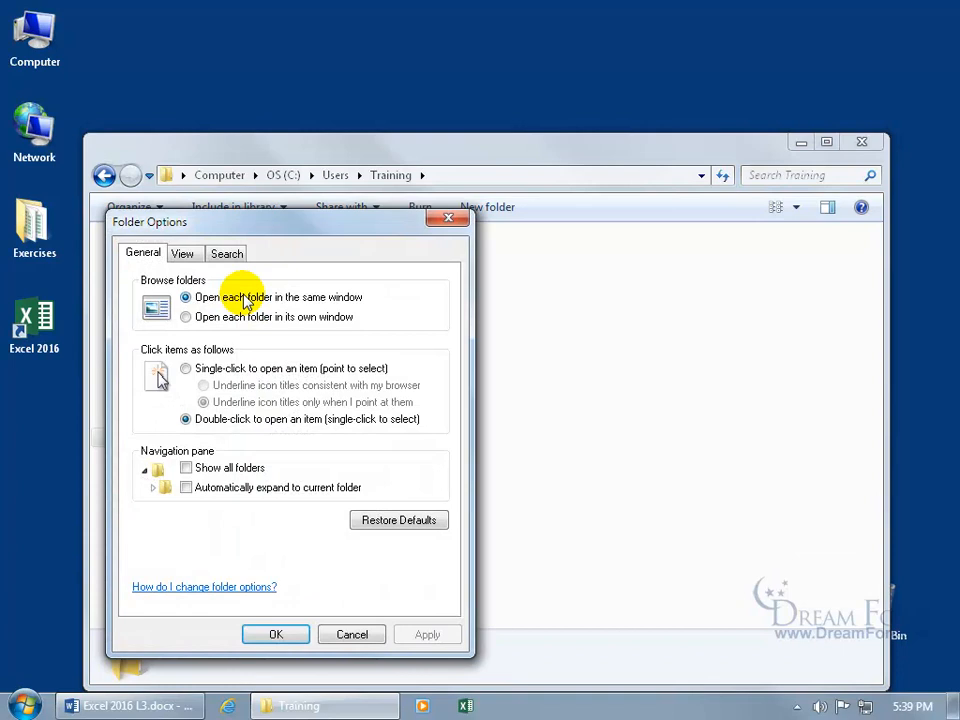
left_click(185, 255)
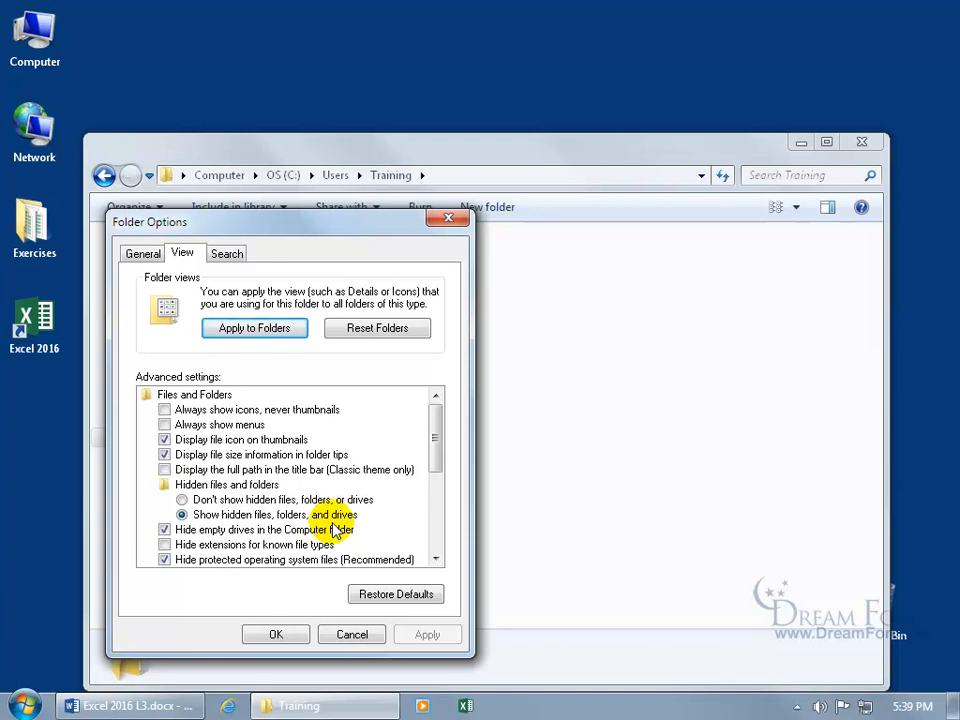
left_click(449, 218)
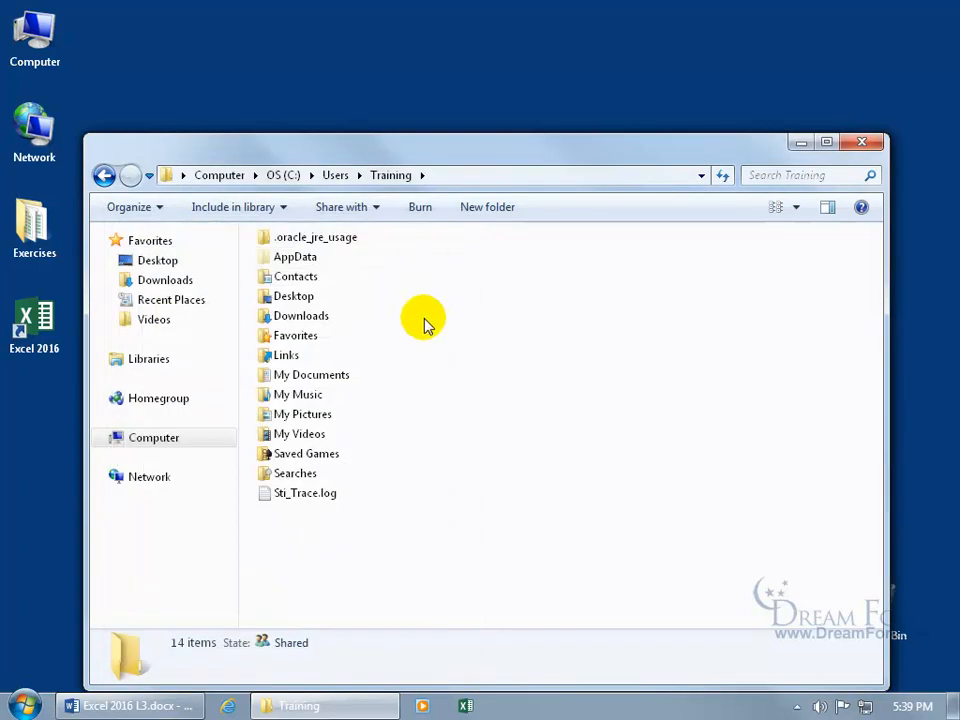
- Go through AppData > Roaming > Microsoft > SystemCertificates > My > Certificates
double_click(276, 262)
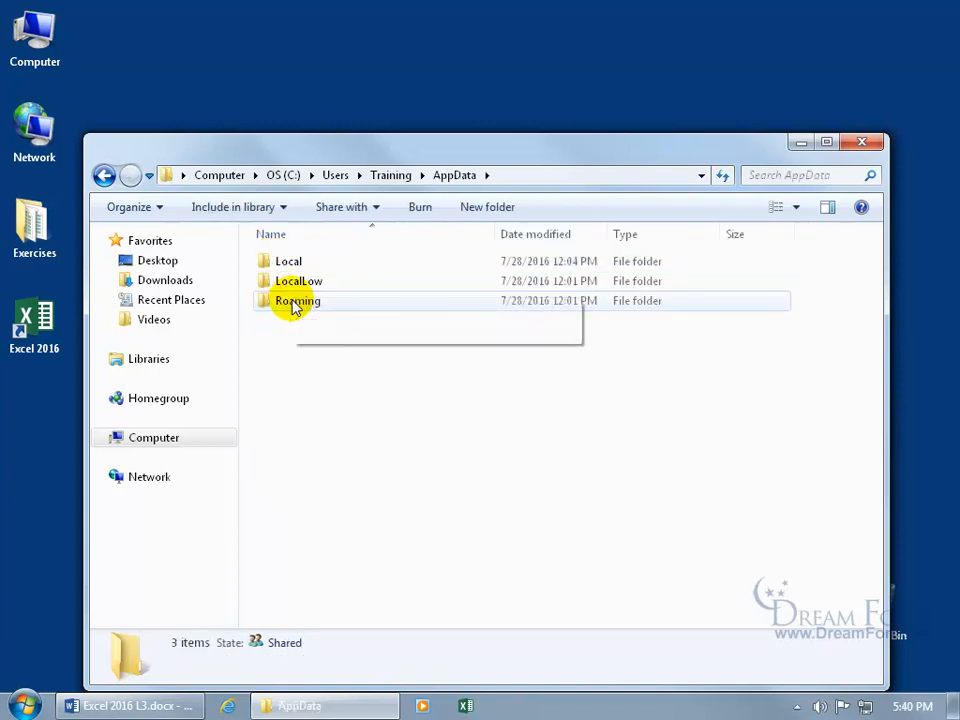
double_click(293, 302)
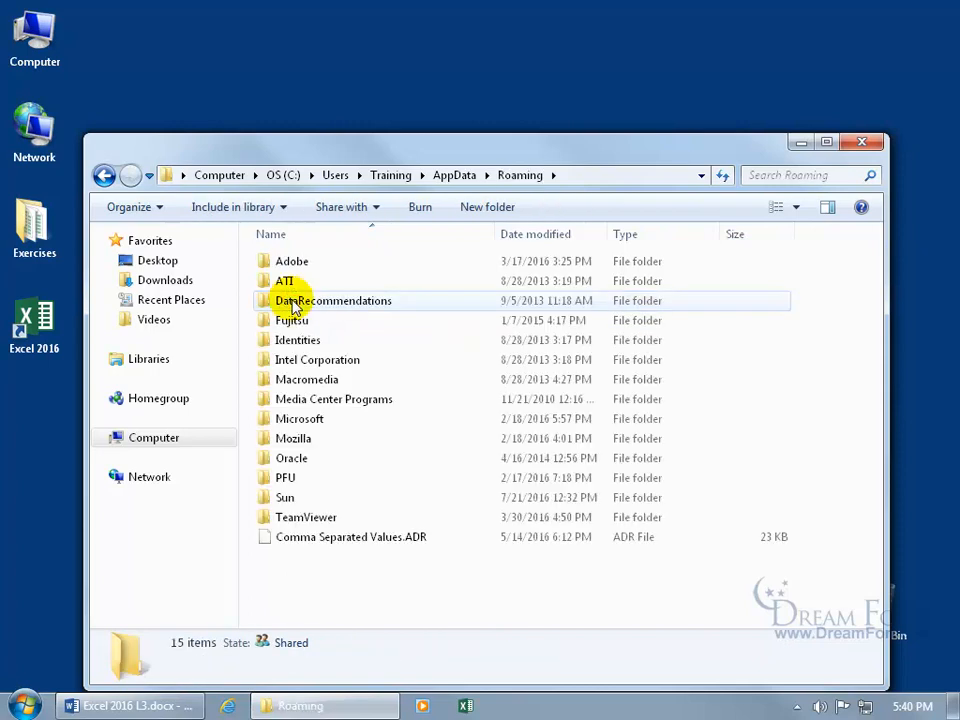
double_click(300, 419)
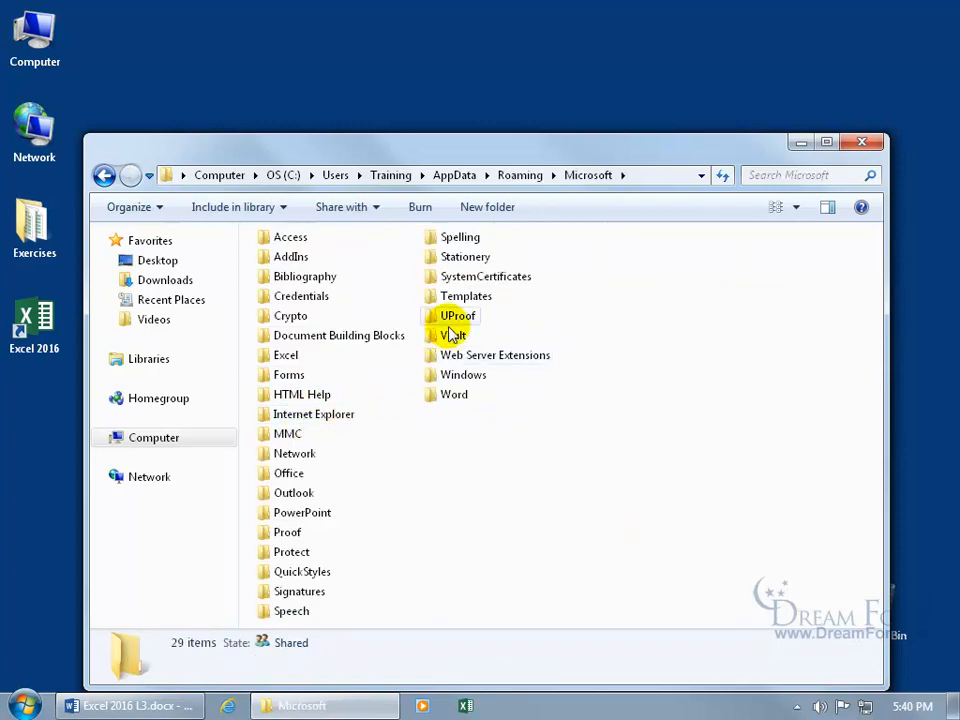
double_click(466, 278)
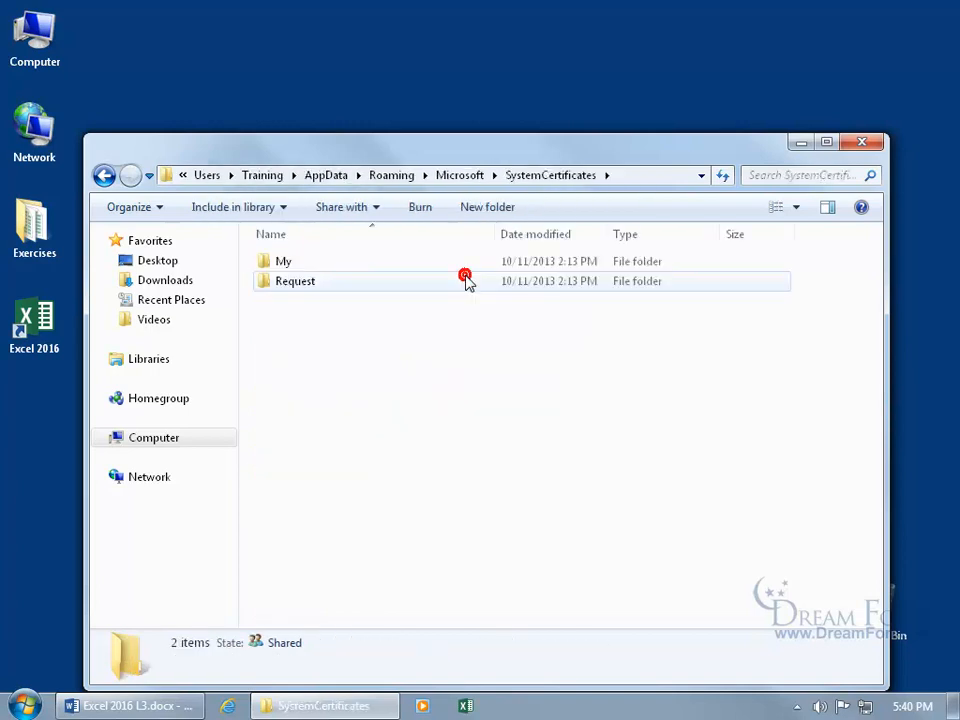
double_click(305, 266)
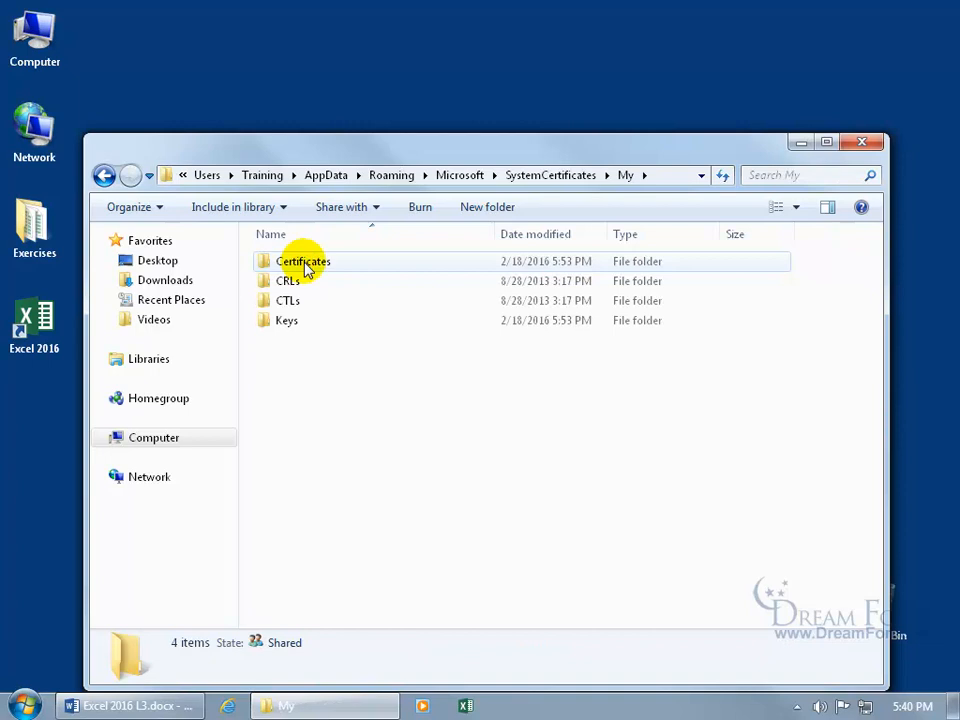
double_click(306, 262)
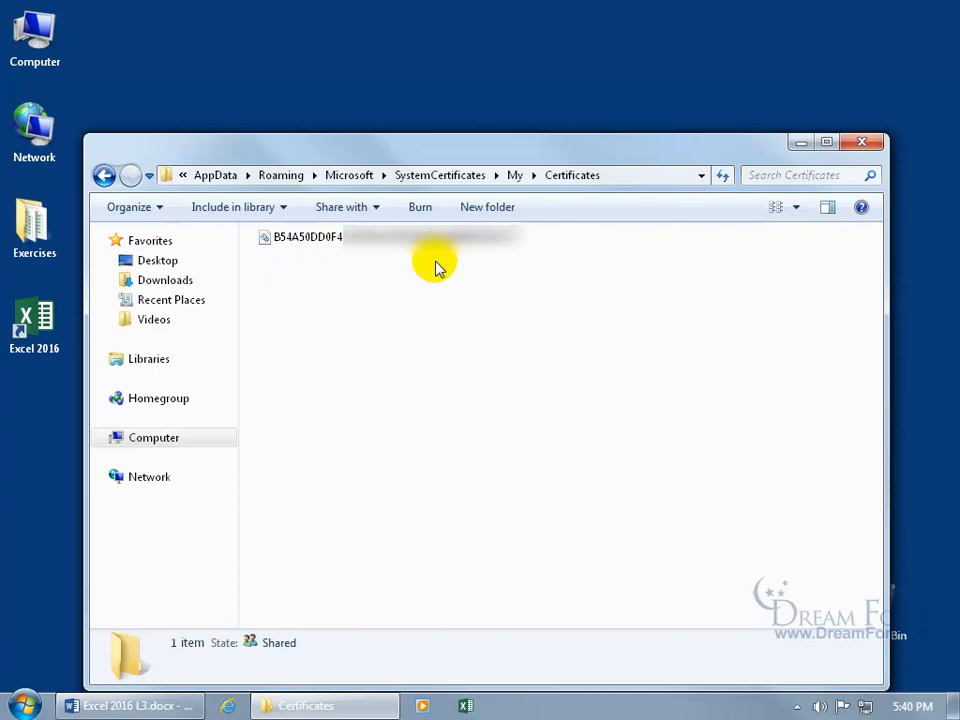
- Bring up the certificate file's context menu and dismiss it without deleting
right_click(292, 240)
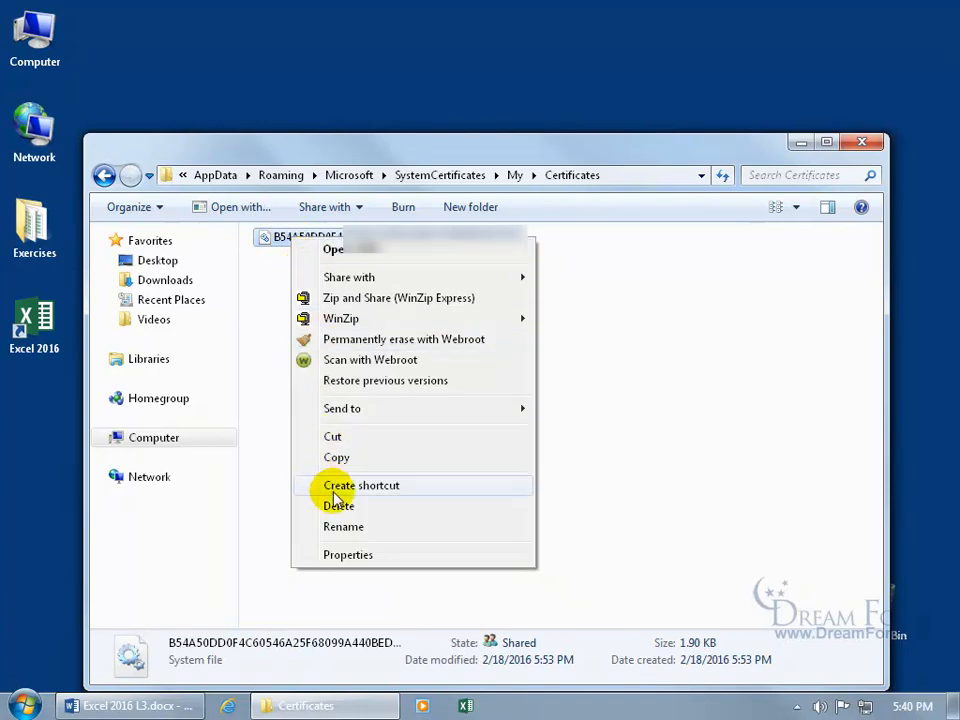
left_click(264, 454)
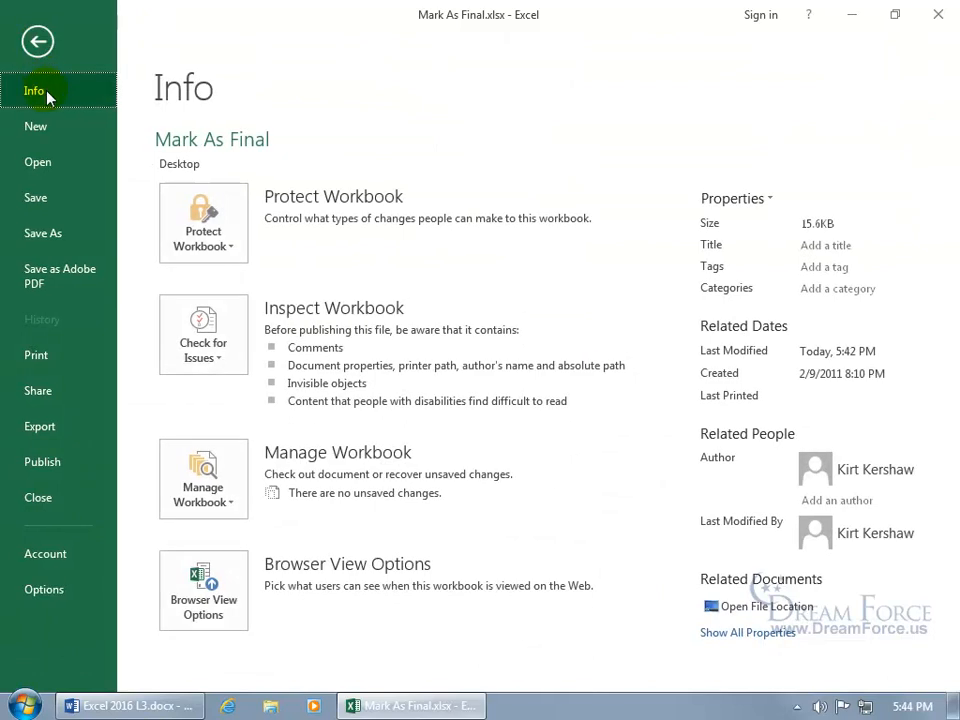
- Use Protect Workbook > Mark as Final and confirm saving the workbook as final
left_click(211, 232)
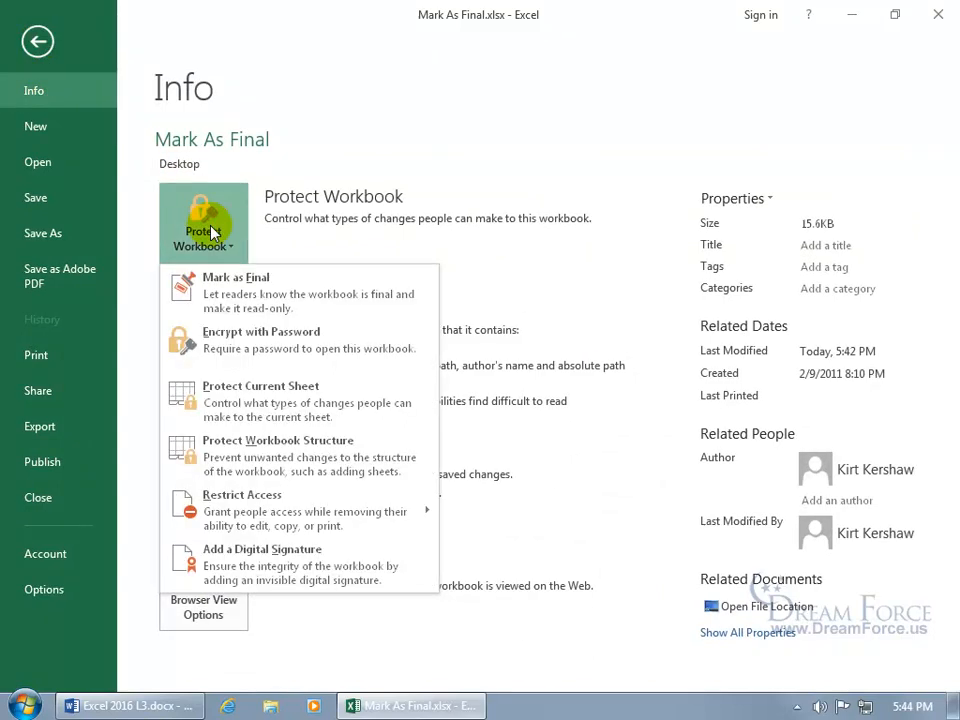
left_click(237, 304)
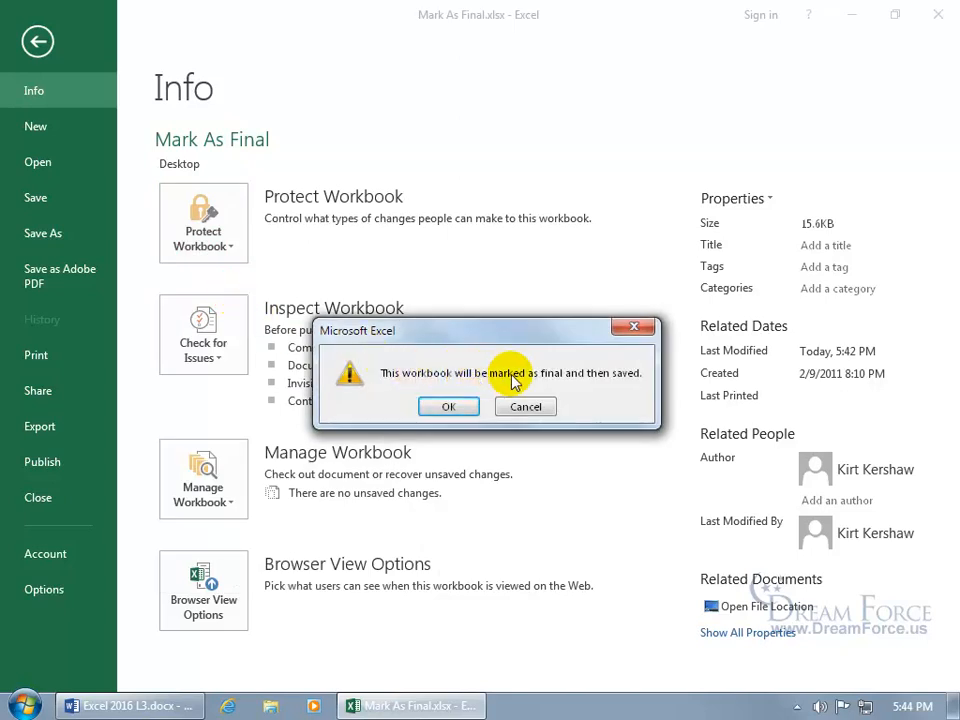
left_click(448, 406)
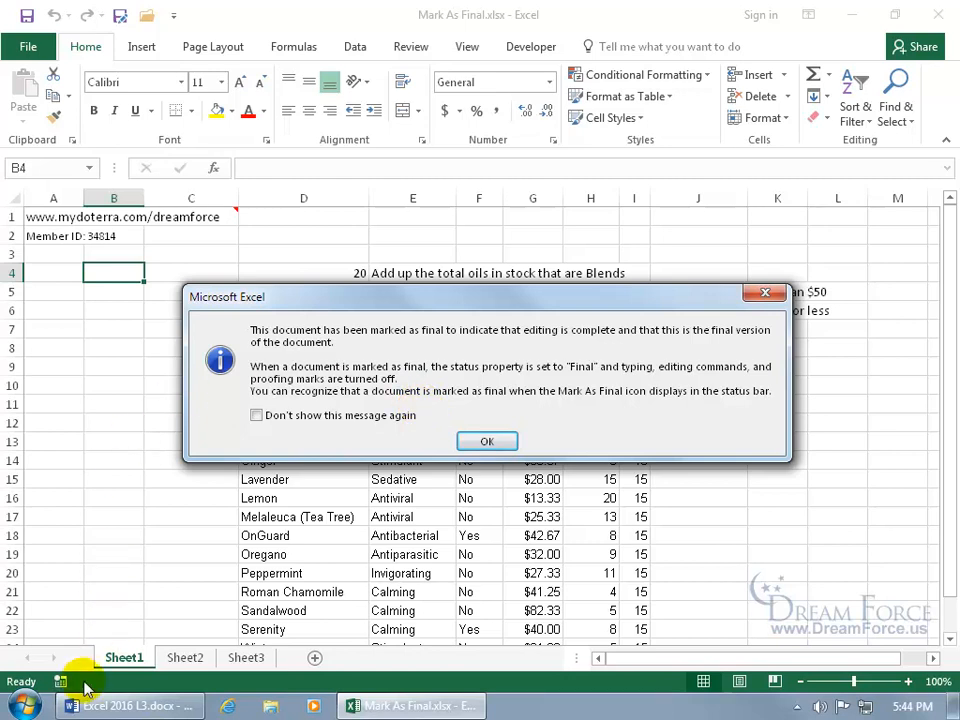
- Dismiss the Mark As Final notice and confirm formatting commands are disabled for cell D9
left_click(486, 440)
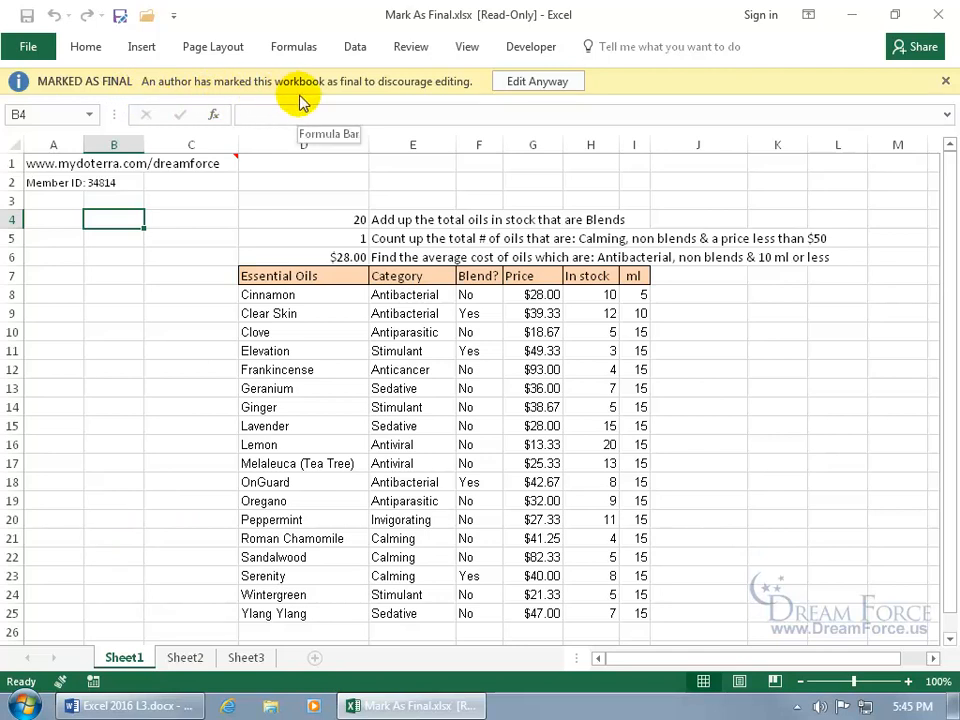
left_click(321, 306)
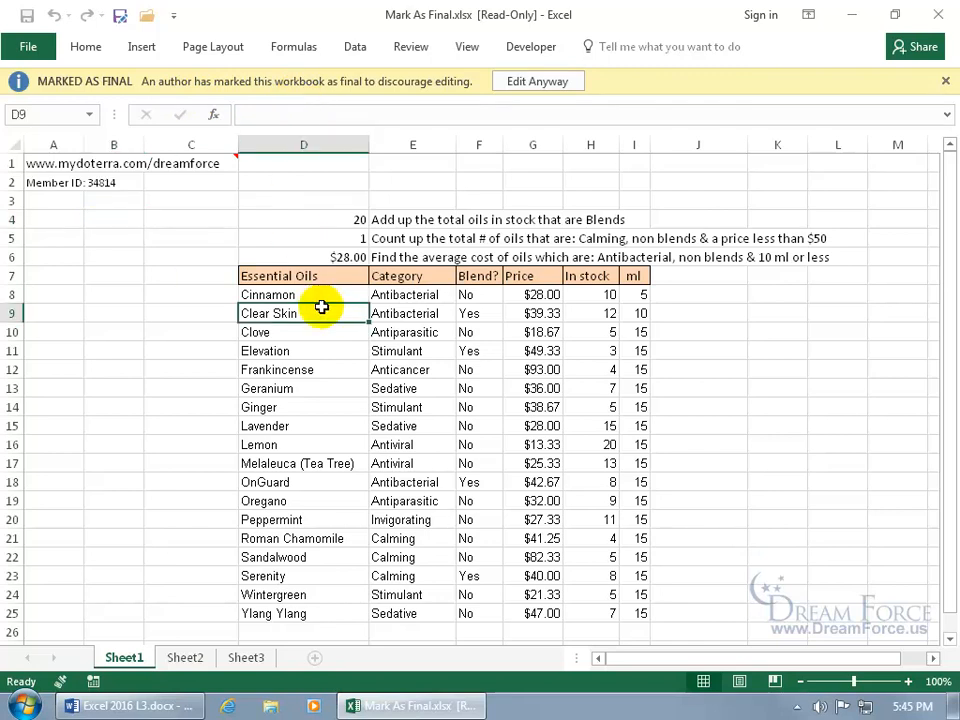
left_click(94, 46)
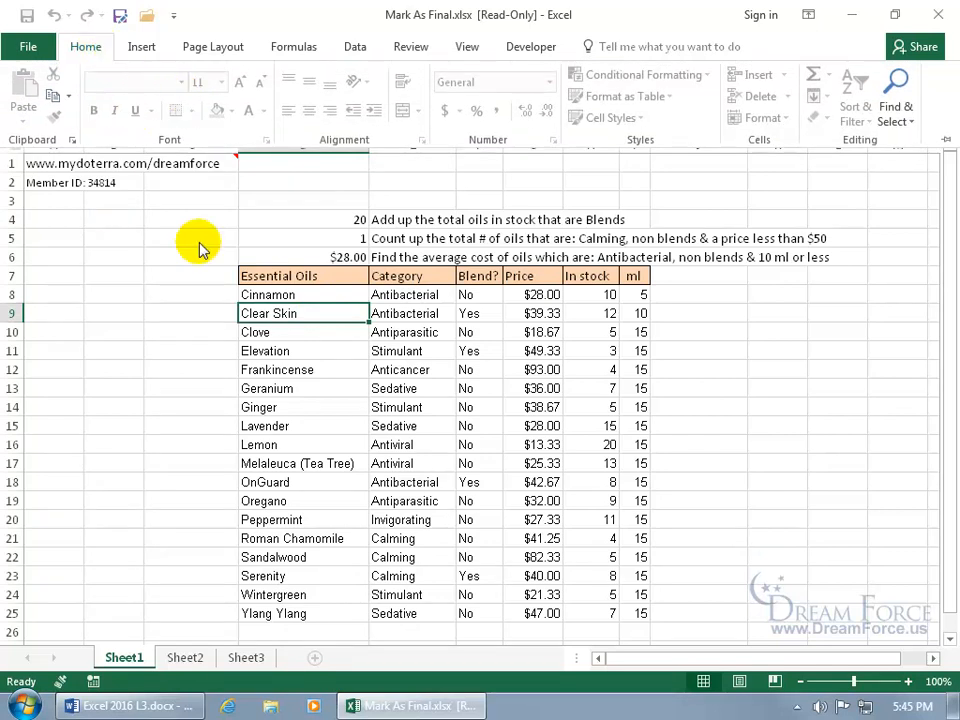
left_click(333, 313)
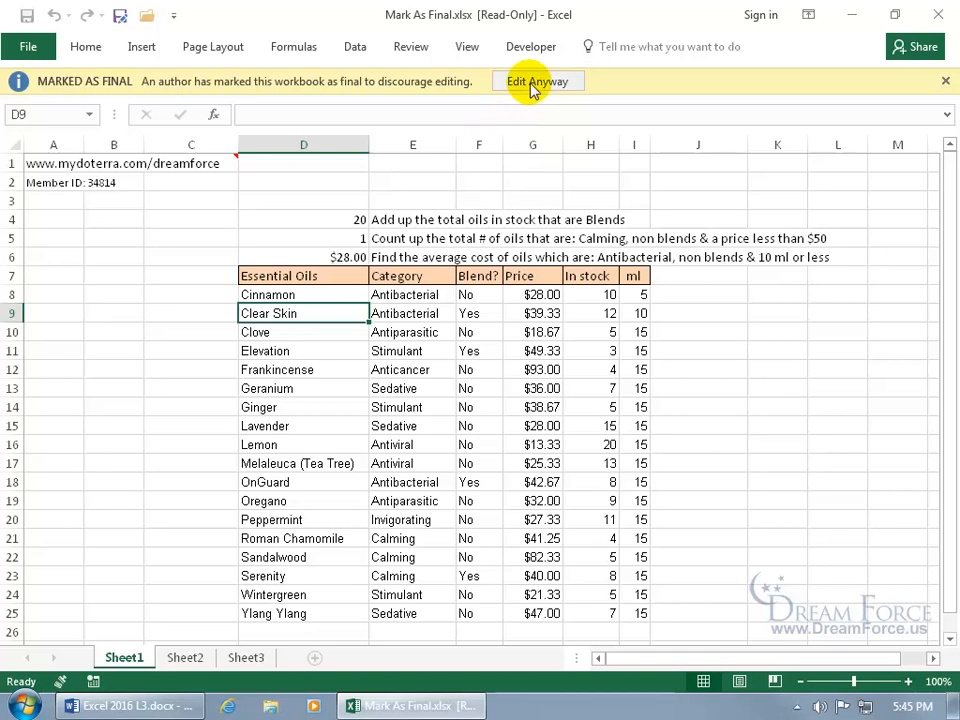
- Review the workbook protection options on the Info page, then make the workbook editable with Edit Anyway
left_click(30, 46)
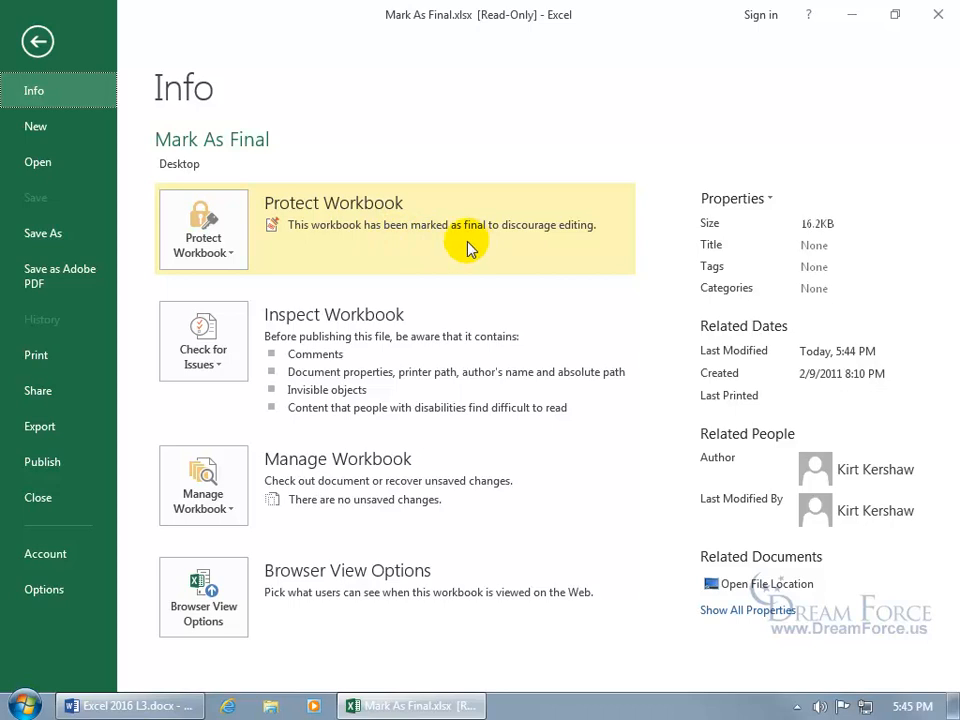
left_click(205, 242)
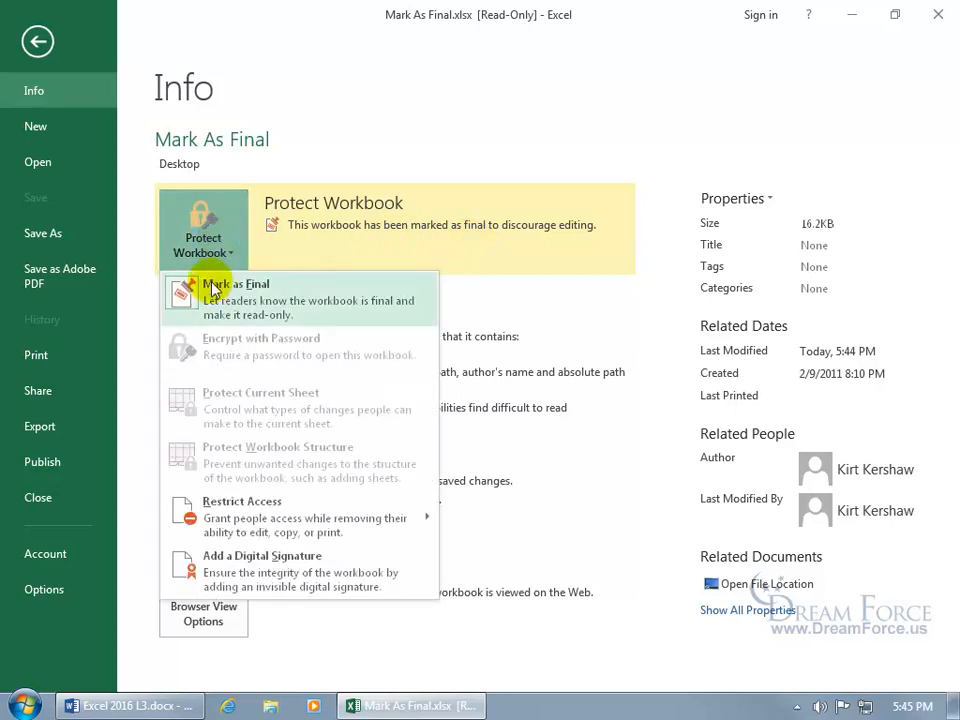
left_click(33, 45)
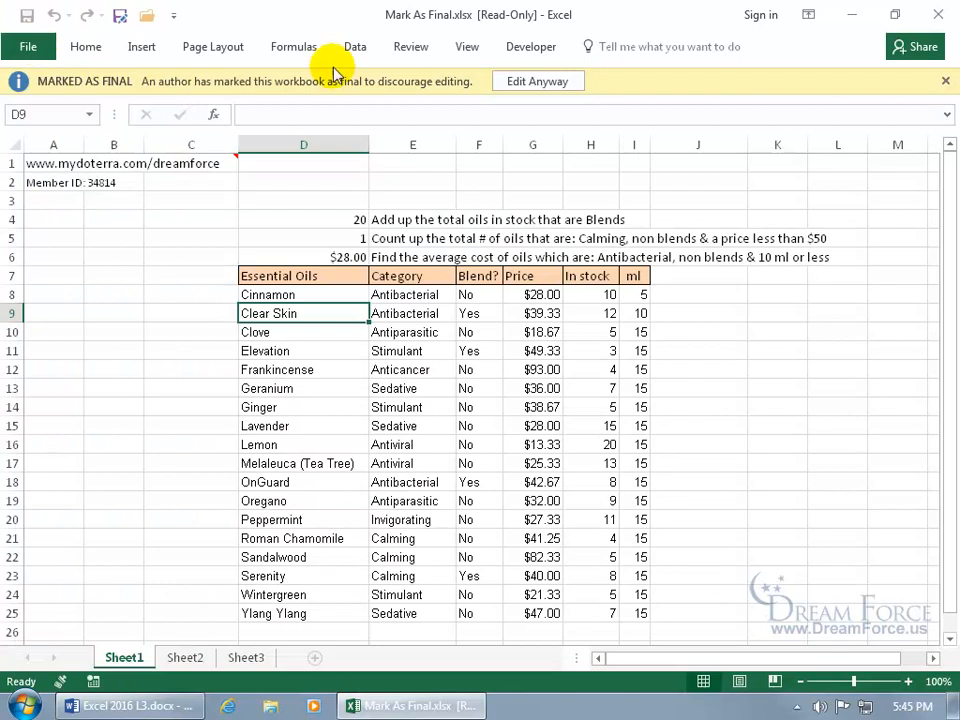
left_click(515, 81)
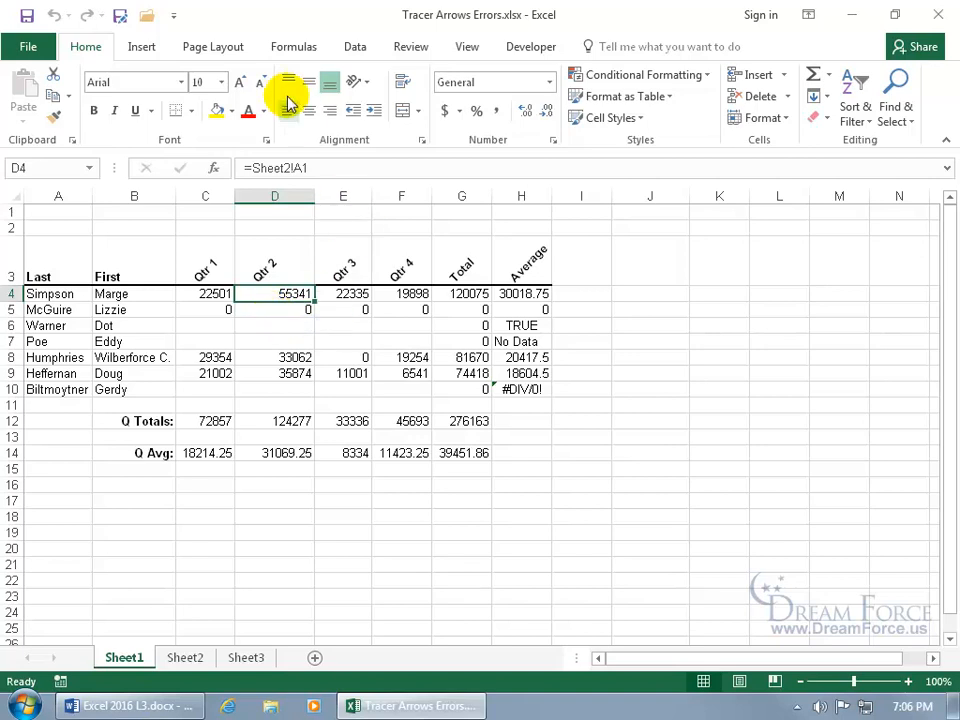
- Trace D4's dependents two levels deep, through G4 to G12 and G14
left_click(291, 50)
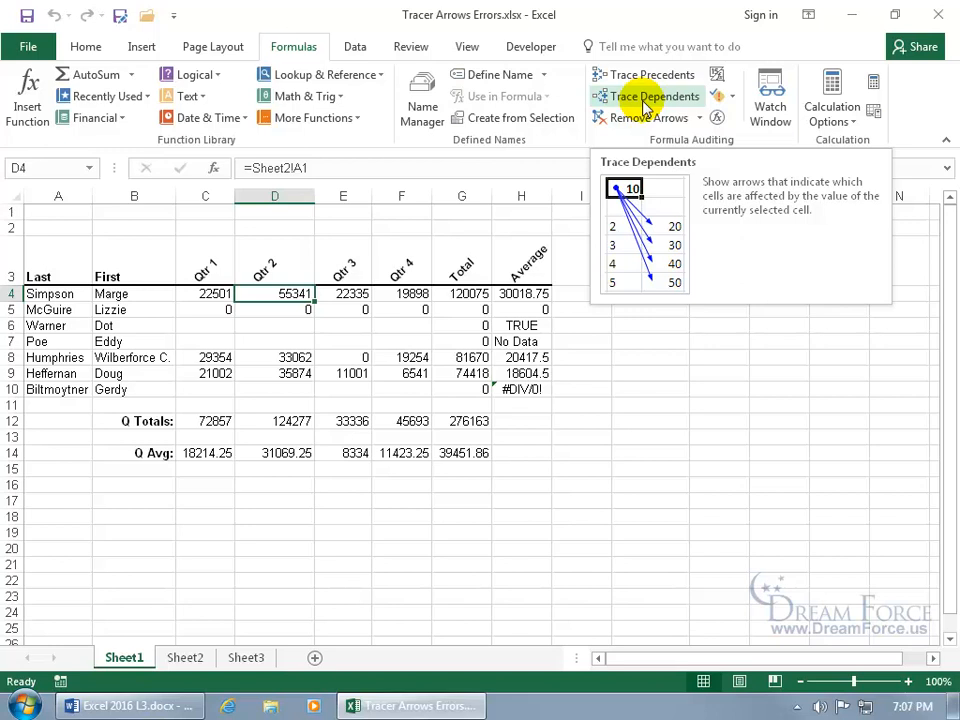
left_click(645, 100)
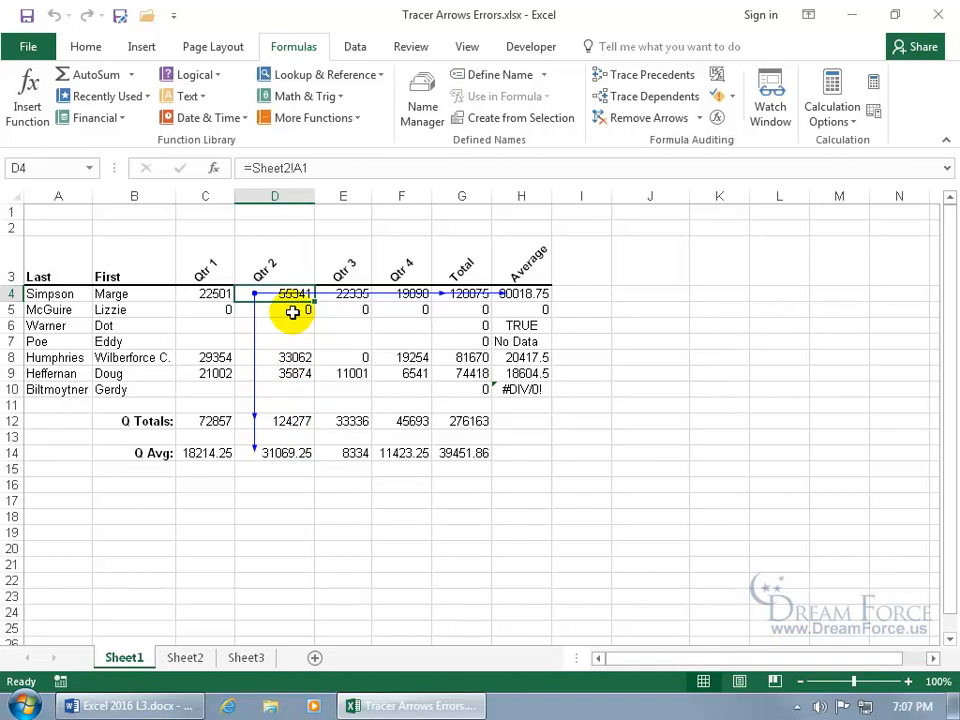
left_click(651, 96)
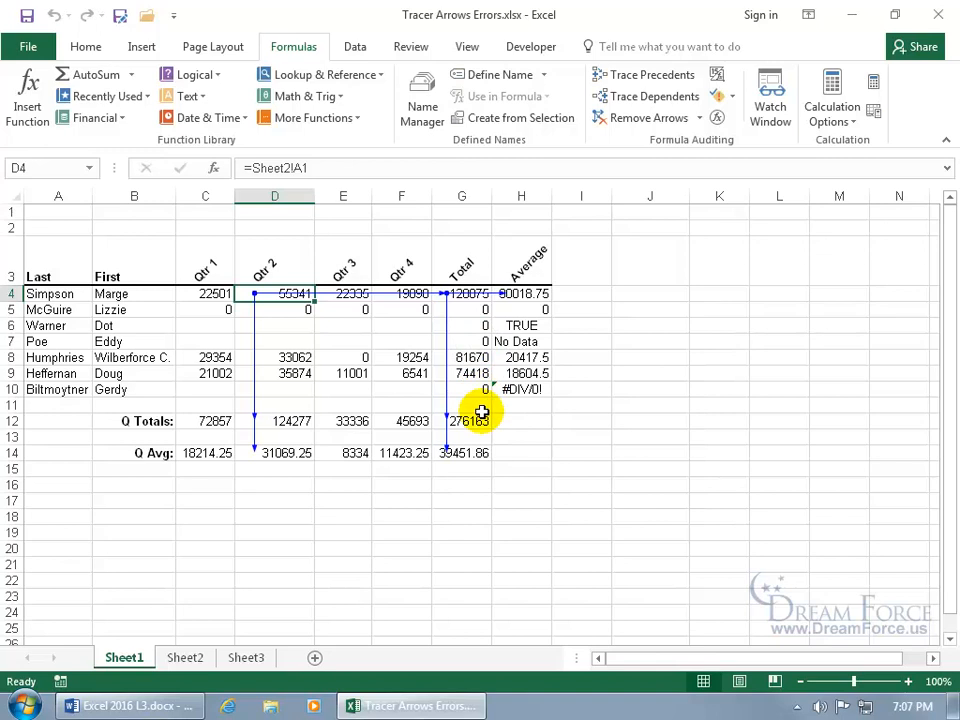
- Clear all tracer arrows, then retrace D4's dependents two levels again
left_click(655, 119)
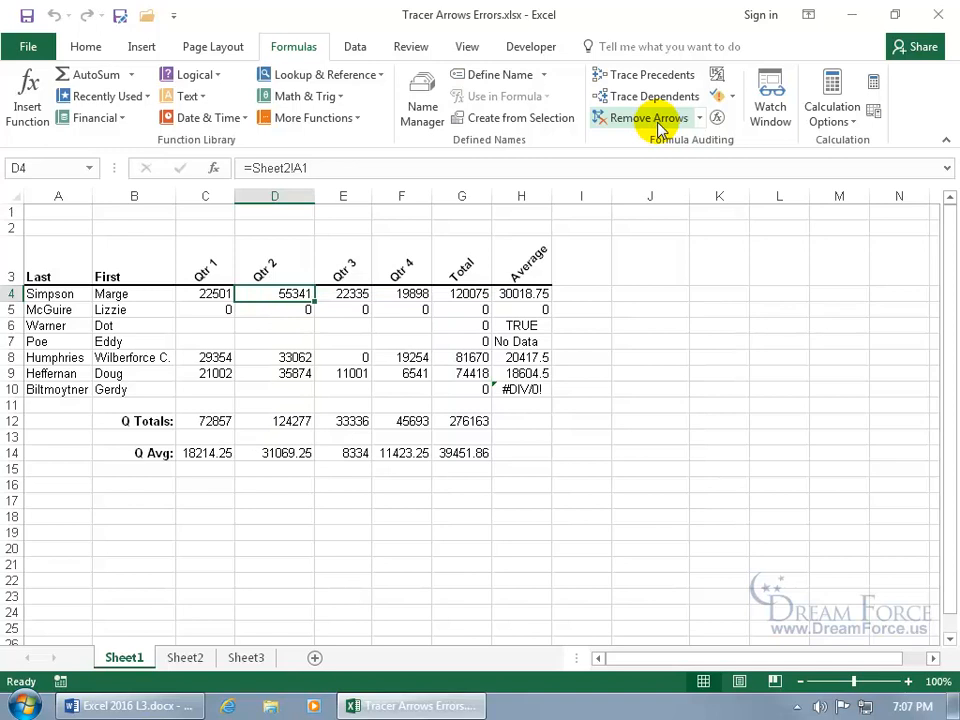
left_click(666, 98)
left_click(667, 101)
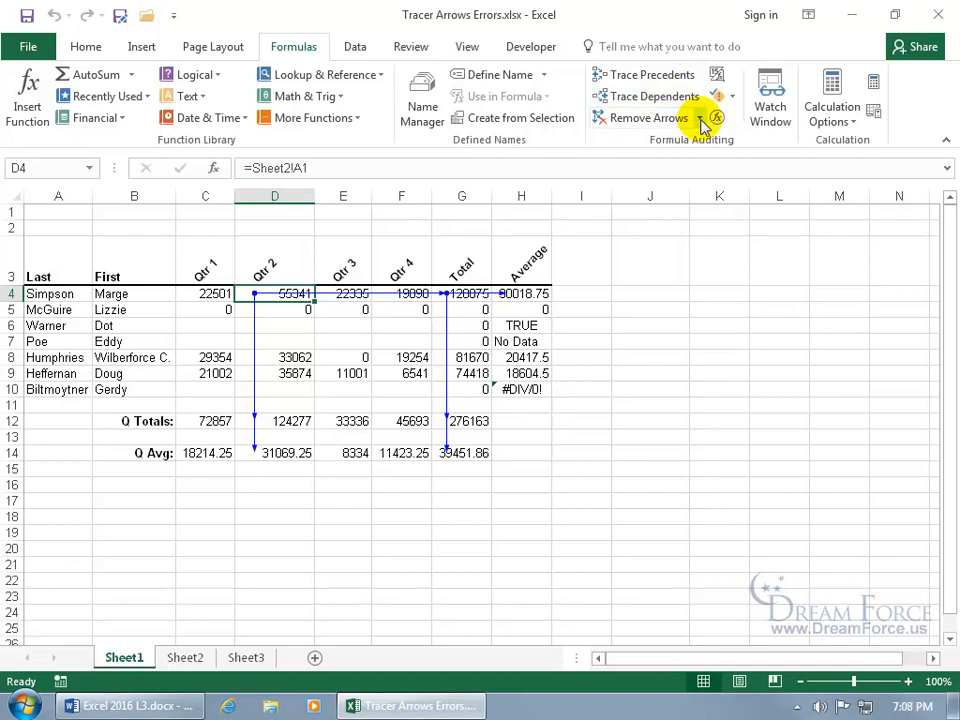
- Remove D4's dependent arrows one level at a time until none remain
left_click(700, 118)
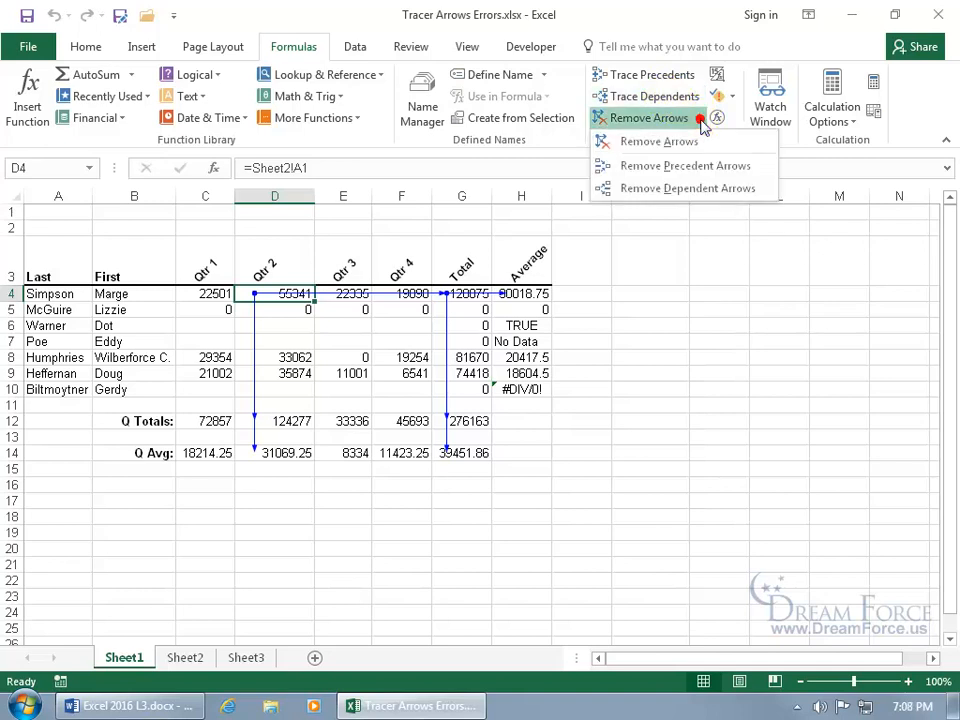
left_click(697, 188)
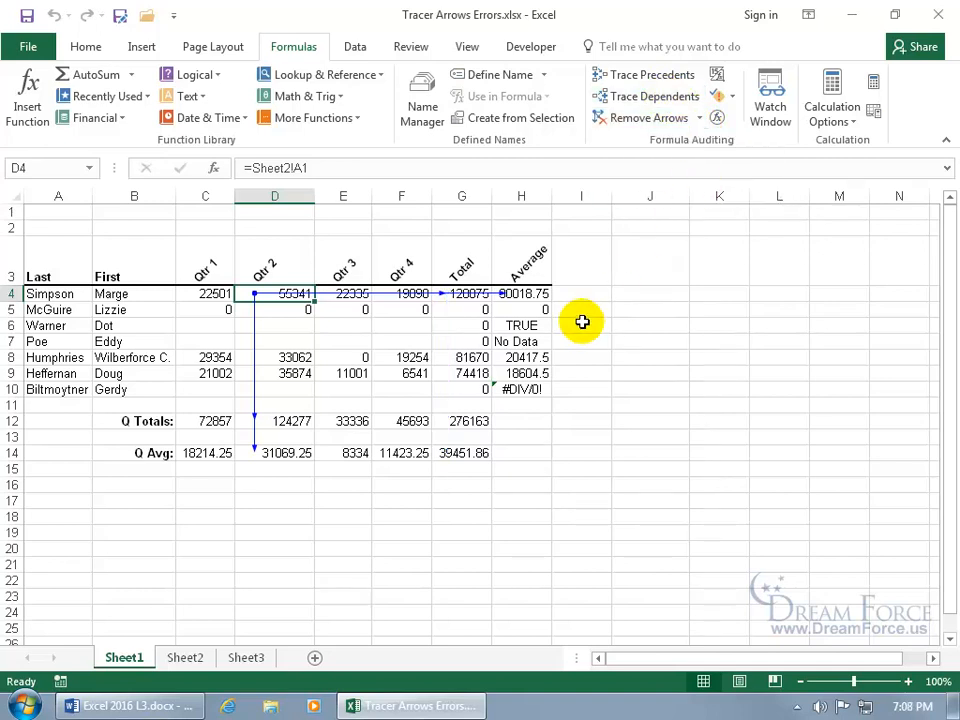
left_click(700, 118)
left_click(701, 187)
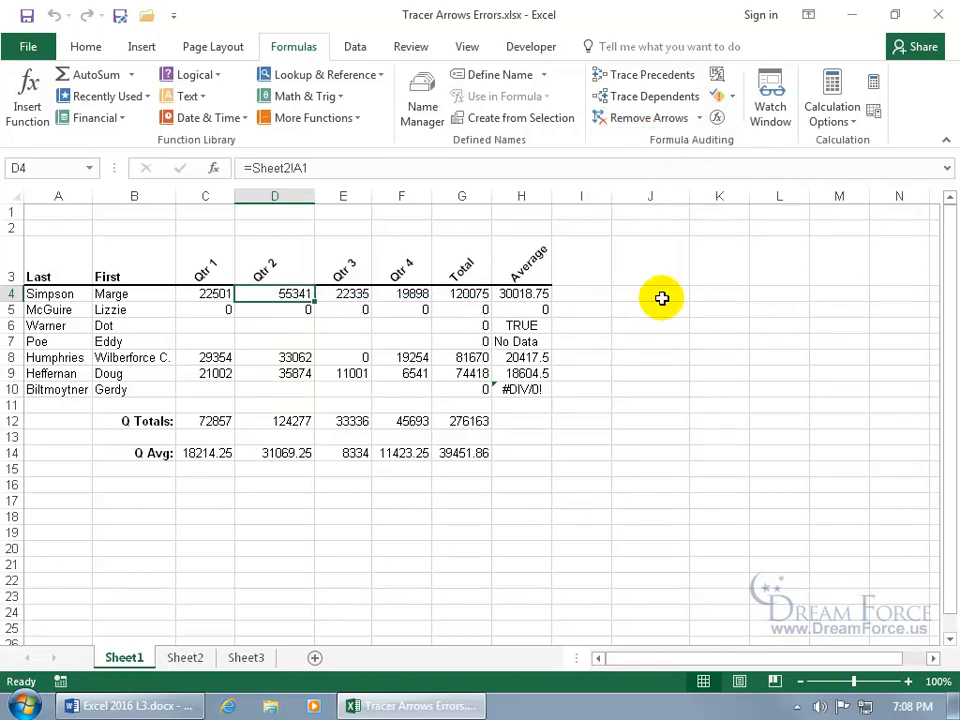
- Trace precedents for the Qtr 2 total in D12, showing D4:D10 feeding its sum
left_click(294, 420)
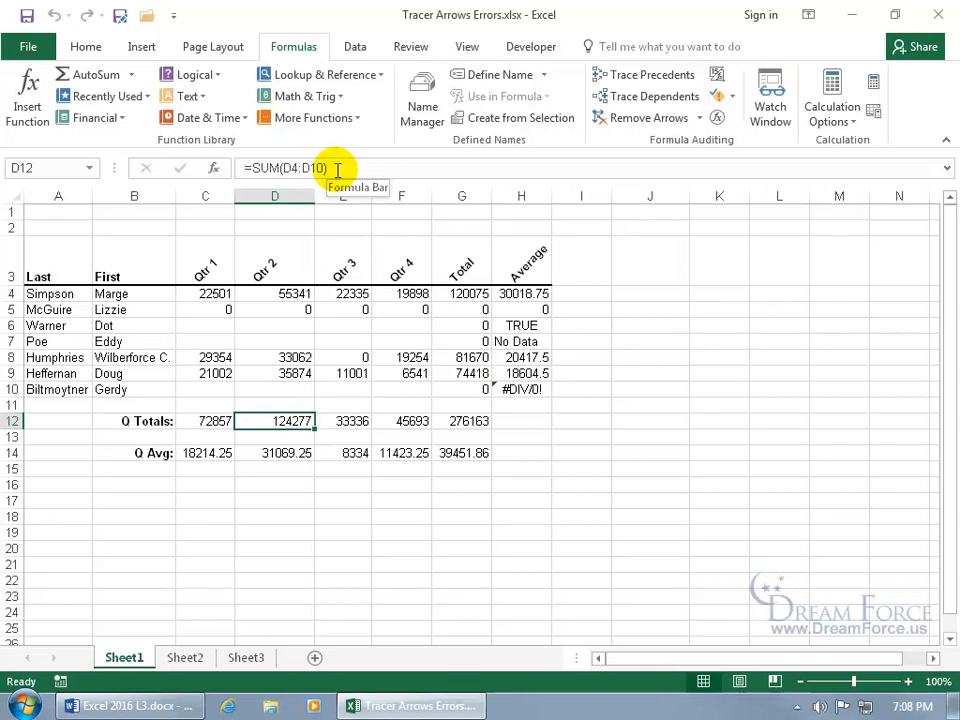
left_click(677, 85)
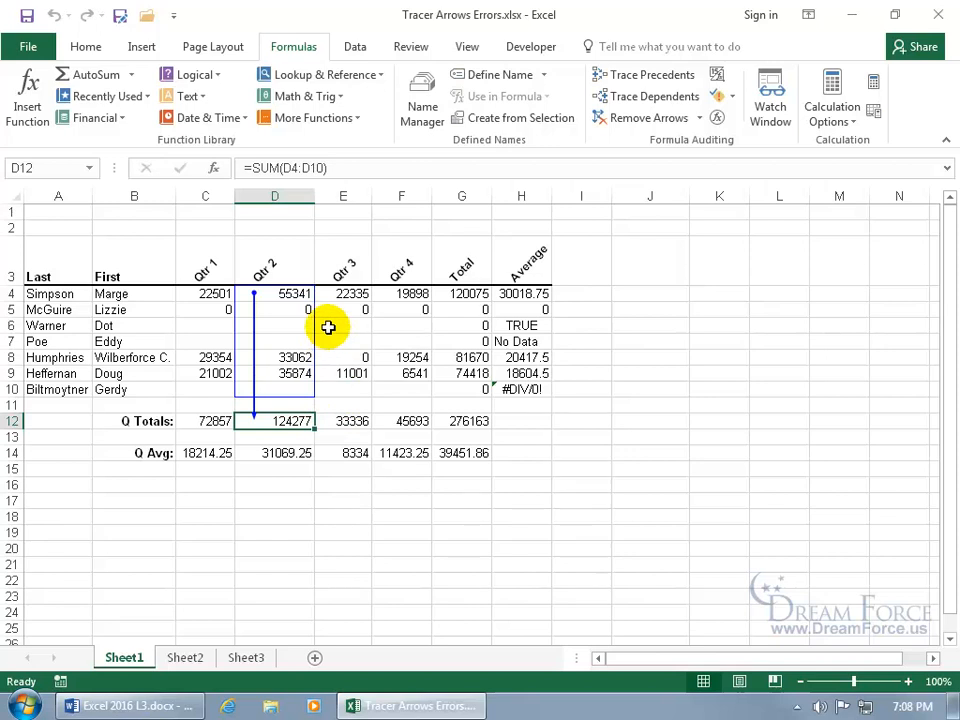
left_click(668, 88)
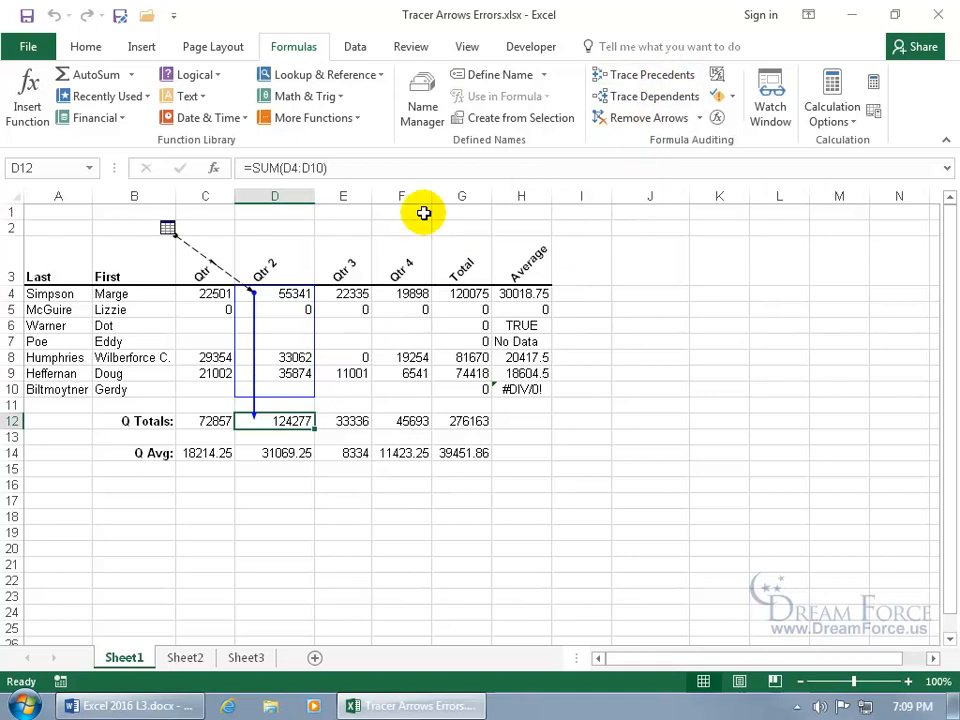
left_click(285, 293)
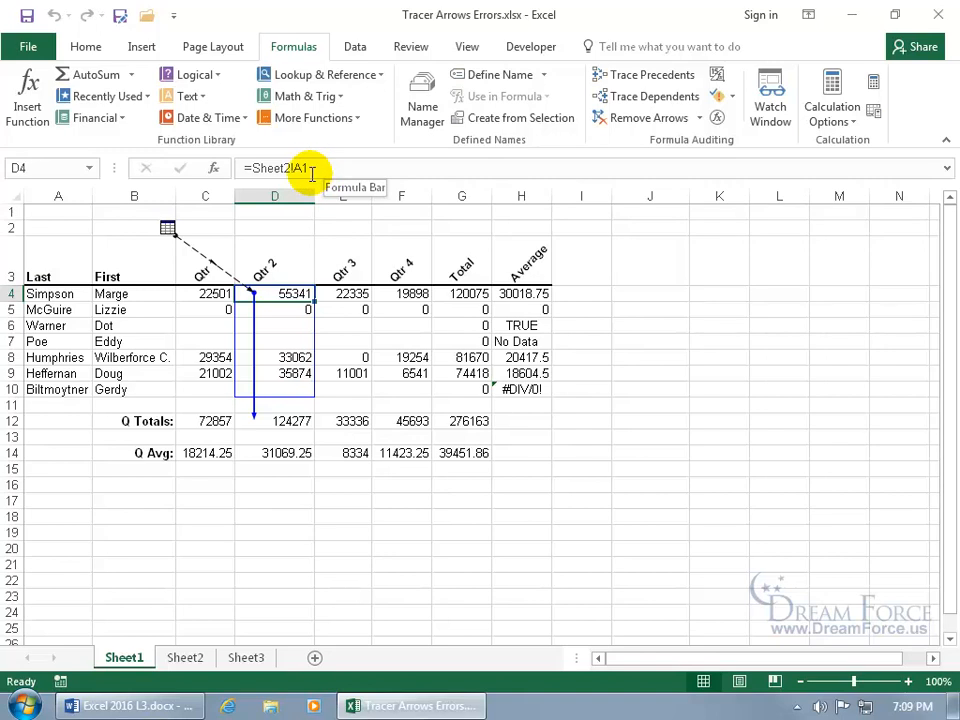
left_click(196, 659)
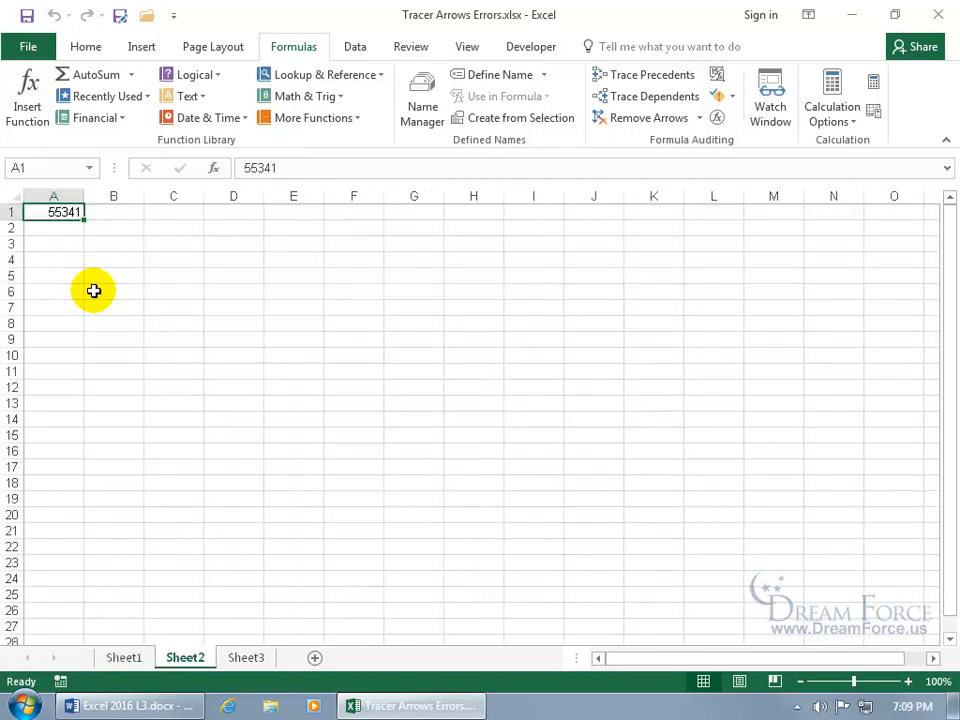
left_click(126, 659)
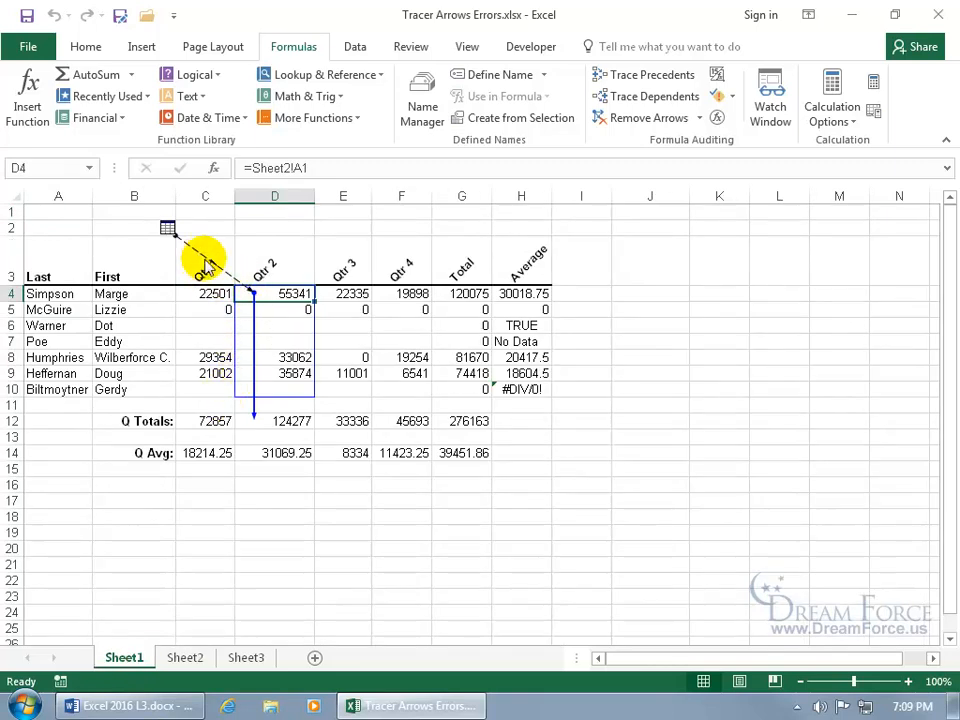
double_click(200, 252)
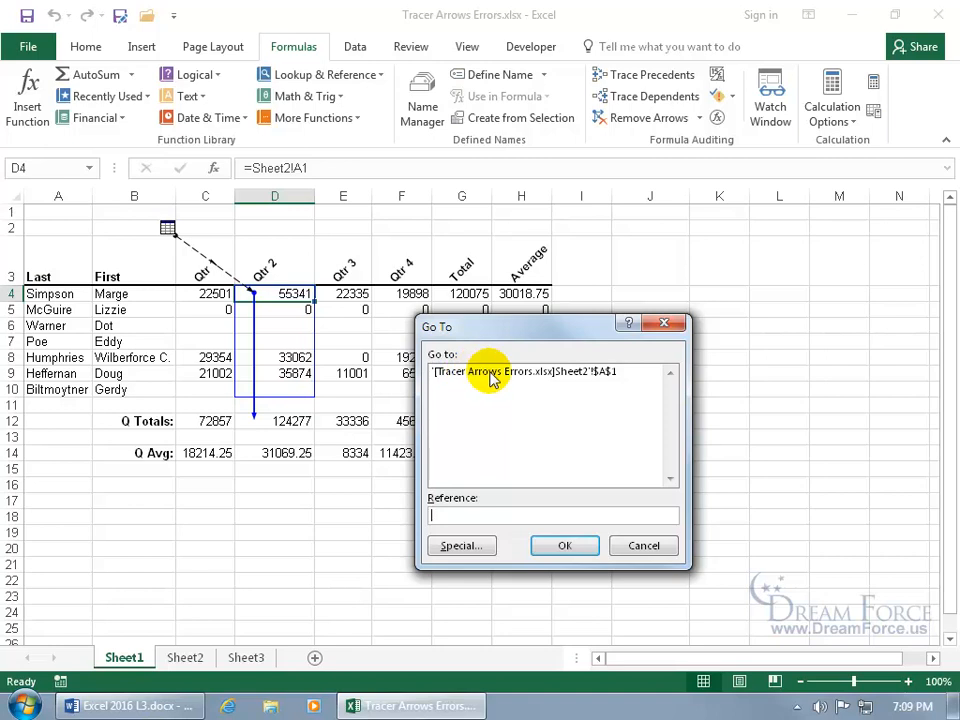
double_click(549, 372)
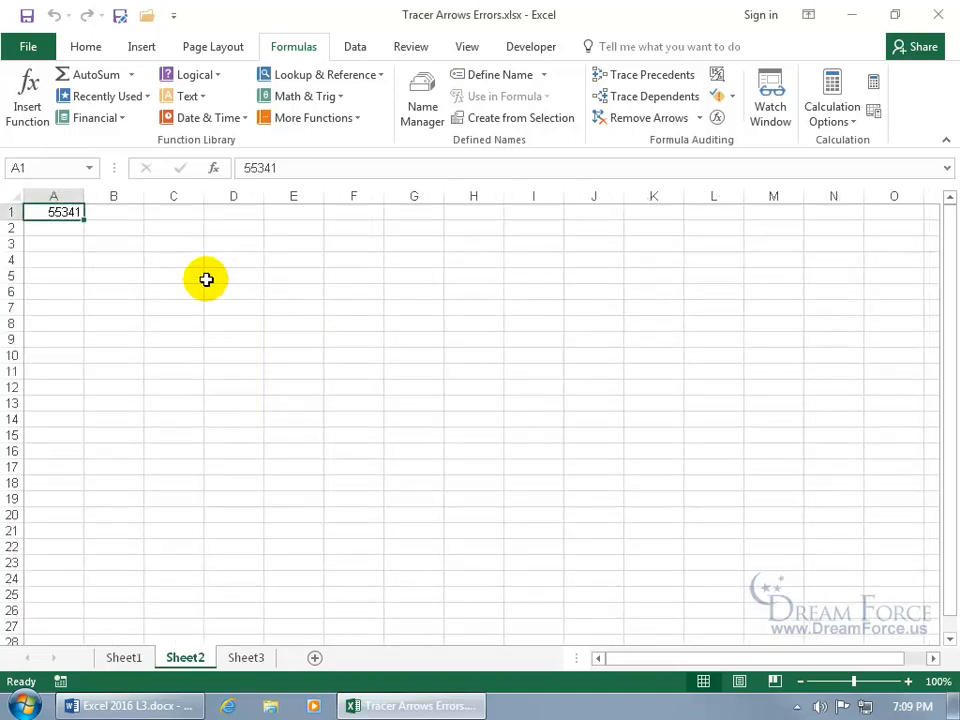
left_click(126, 659)
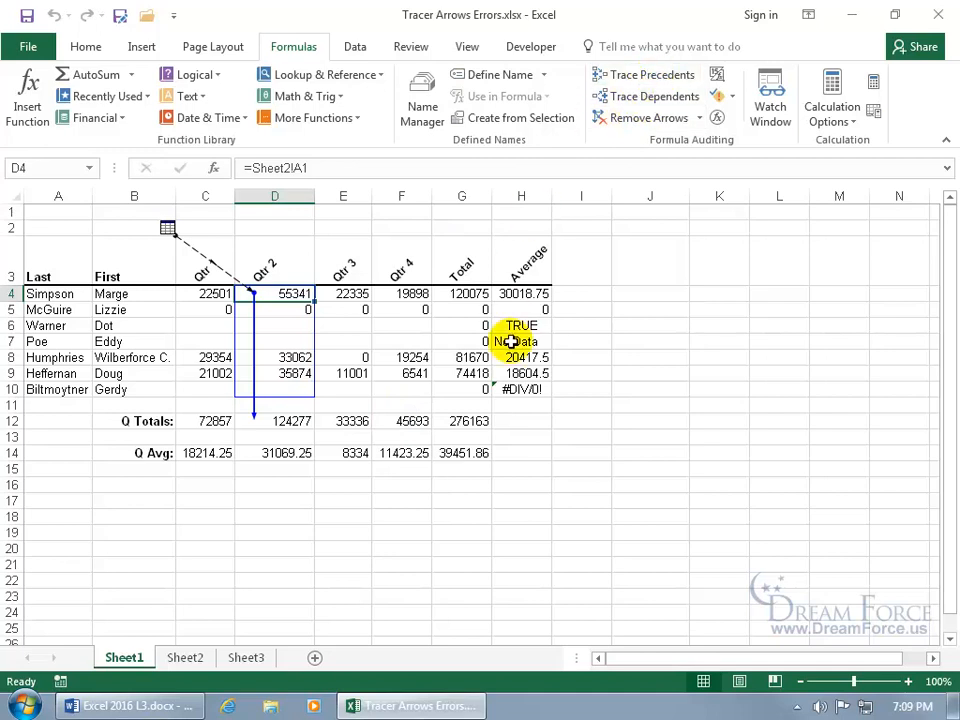
left_click(481, 453)
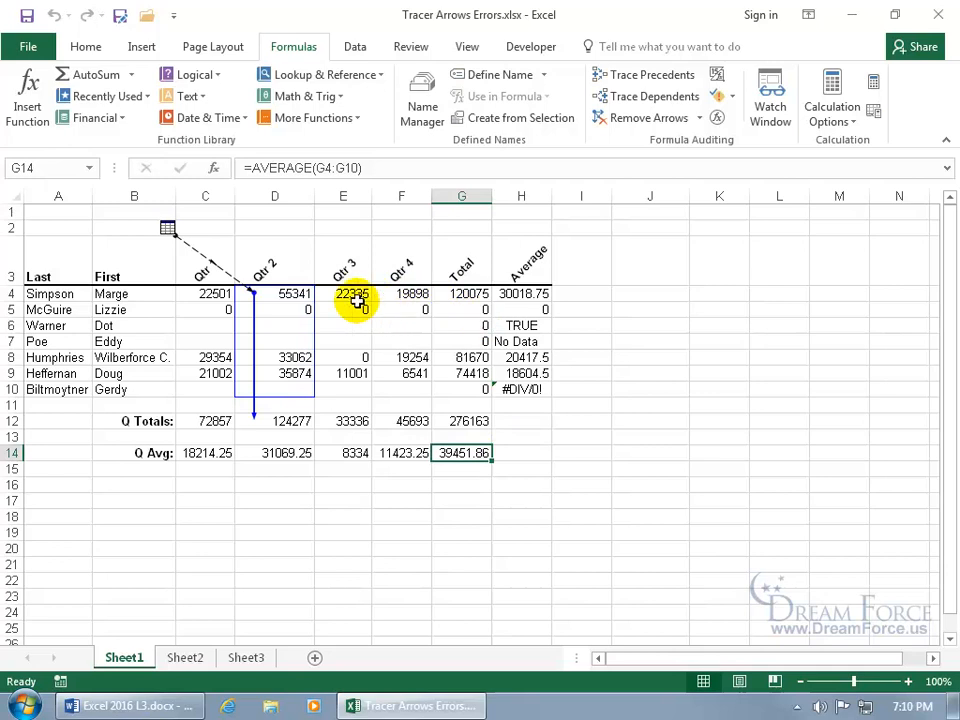
- Trace G14's precedents two levels deep, then remove those precedent arrows level by level
left_click(652, 76)
left_click(660, 80)
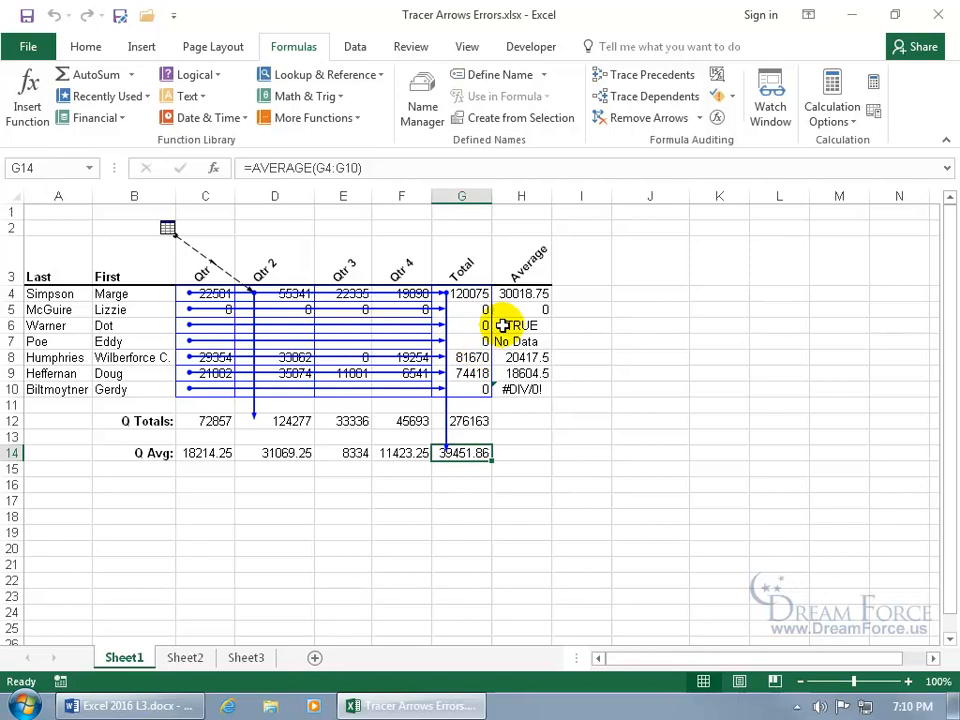
left_click(700, 119)
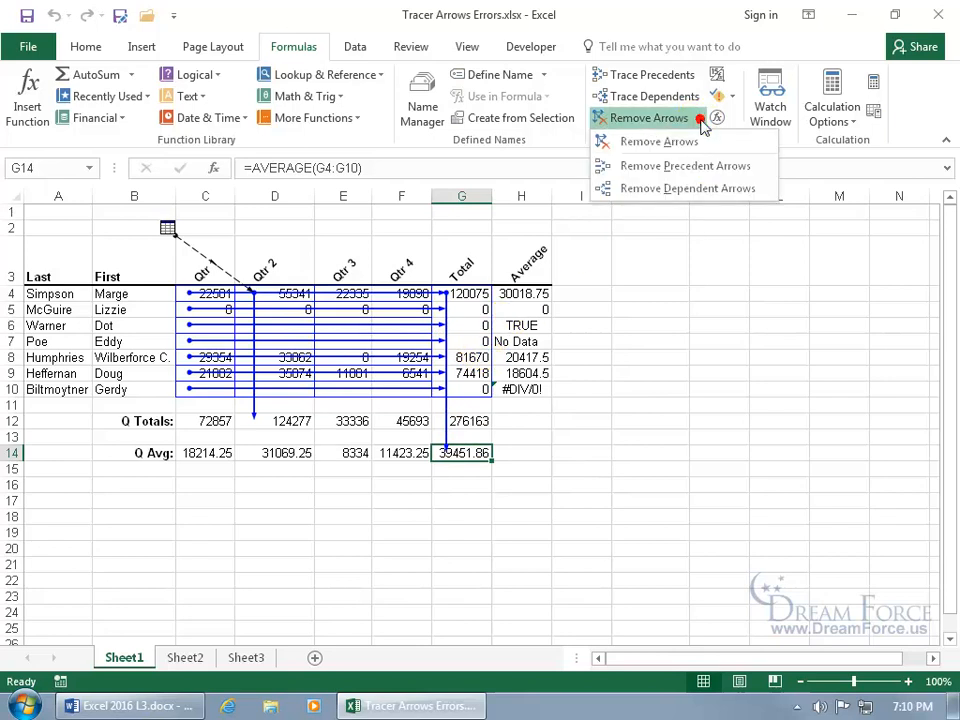
left_click(700, 167)
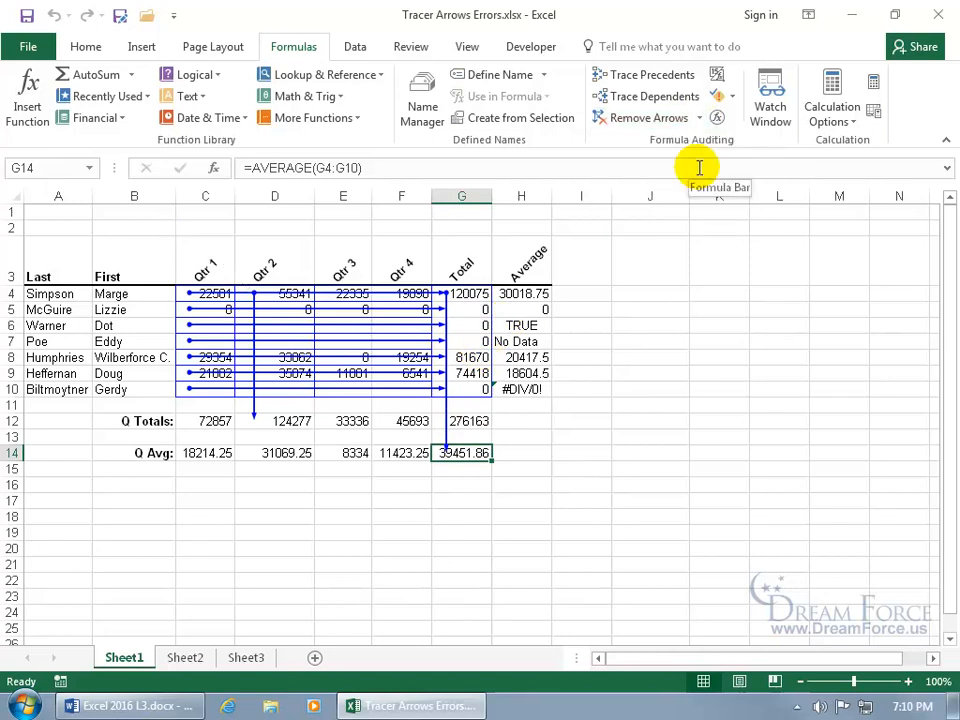
left_click(700, 119)
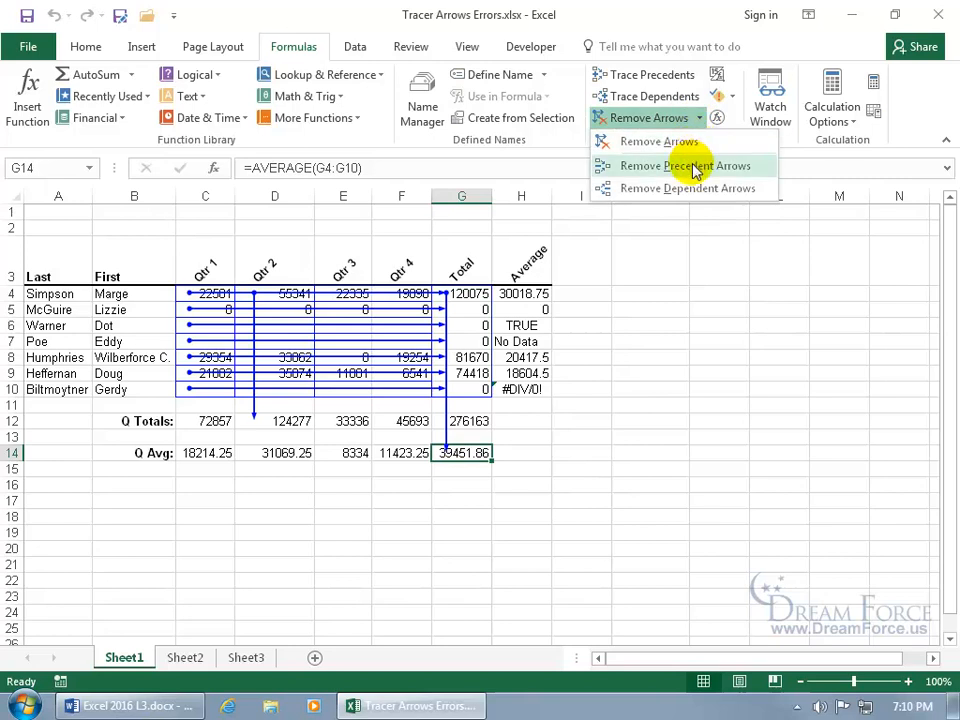
left_click(692, 167)
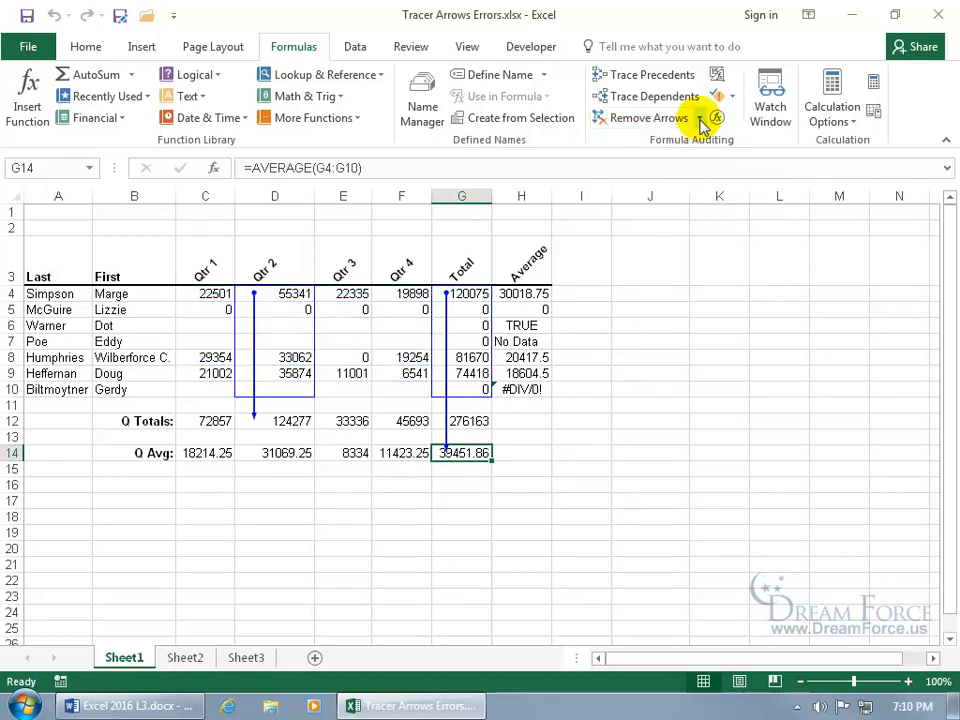
left_click(700, 119)
left_click(708, 164)
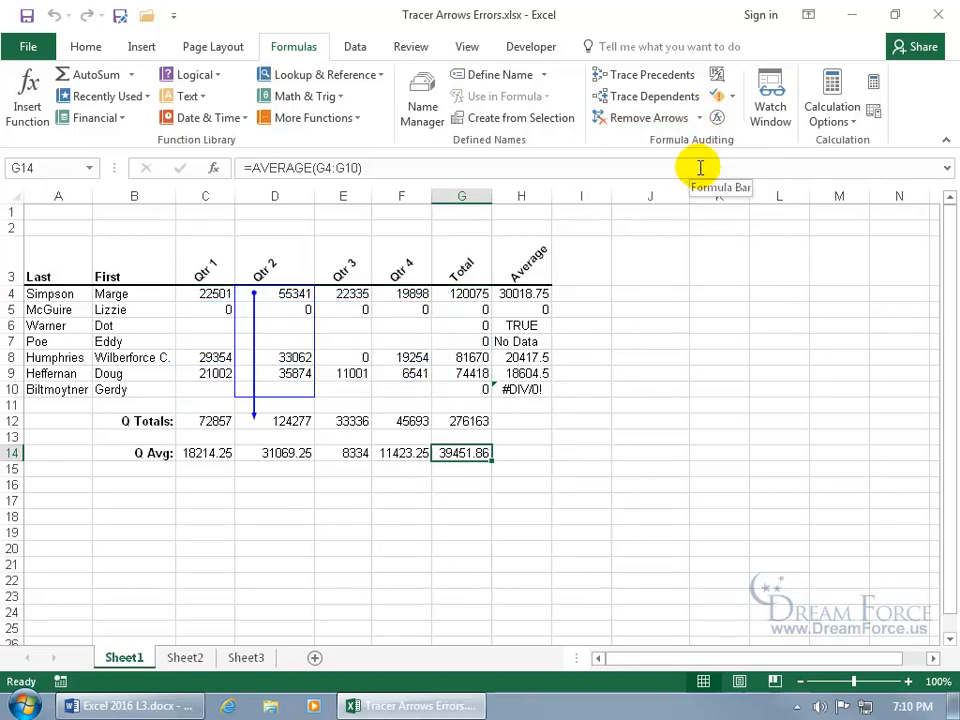
- Remove the remaining precedent arrows from the Qtr 2 total in D12
left_click(299, 421)
left_click(700, 119)
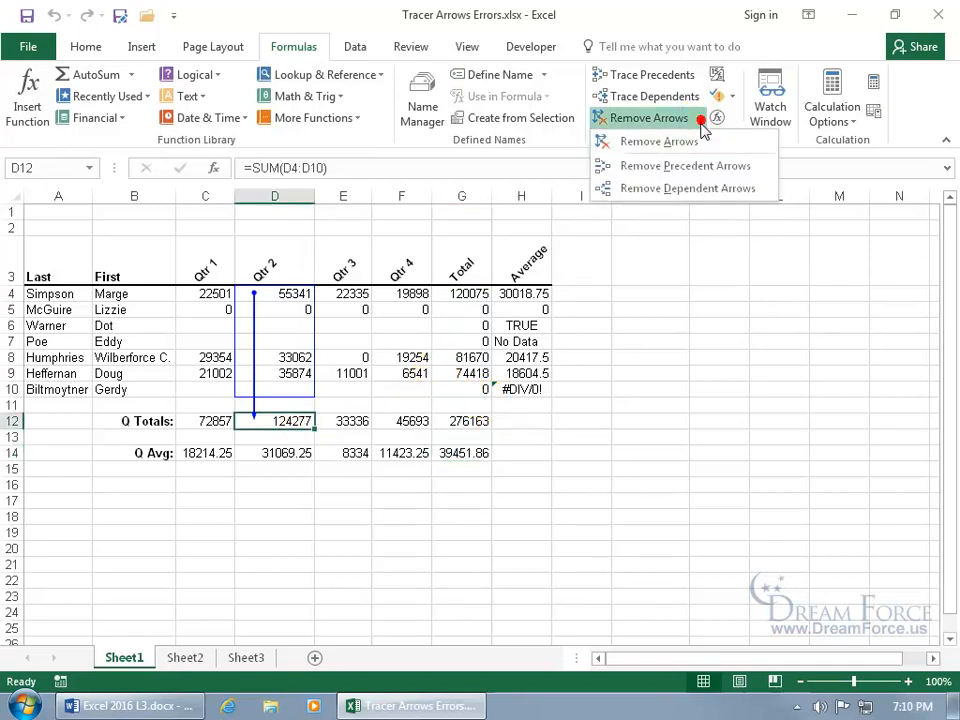
left_click(699, 164)
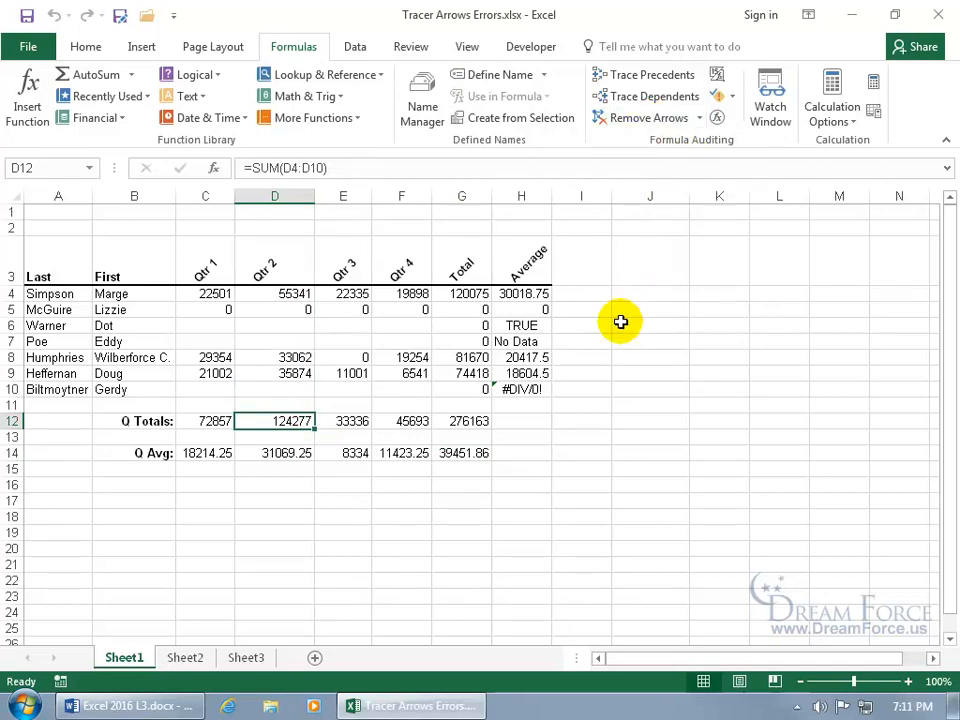
- Trace the source of the #DIV/0! error in the H10 average
left_click(533, 389)
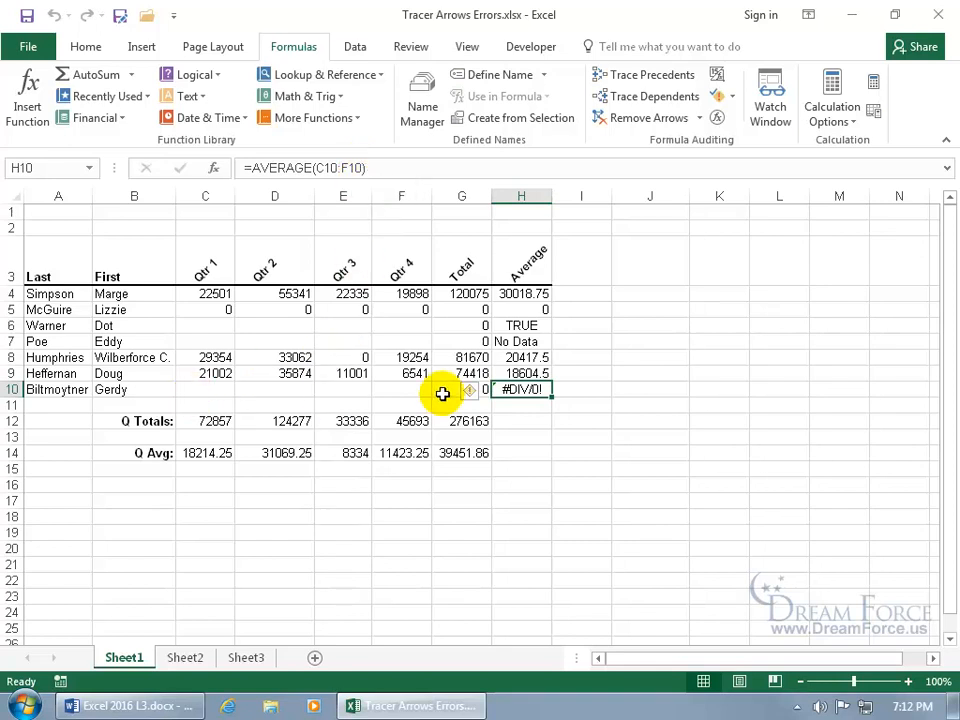
left_click(734, 100)
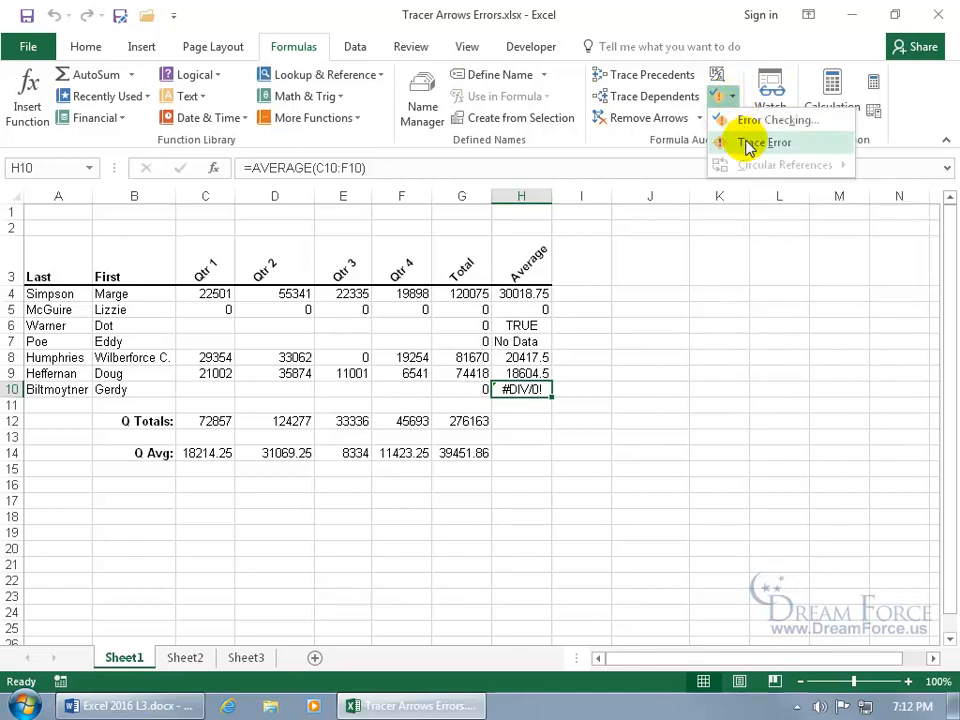
left_click(748, 143)
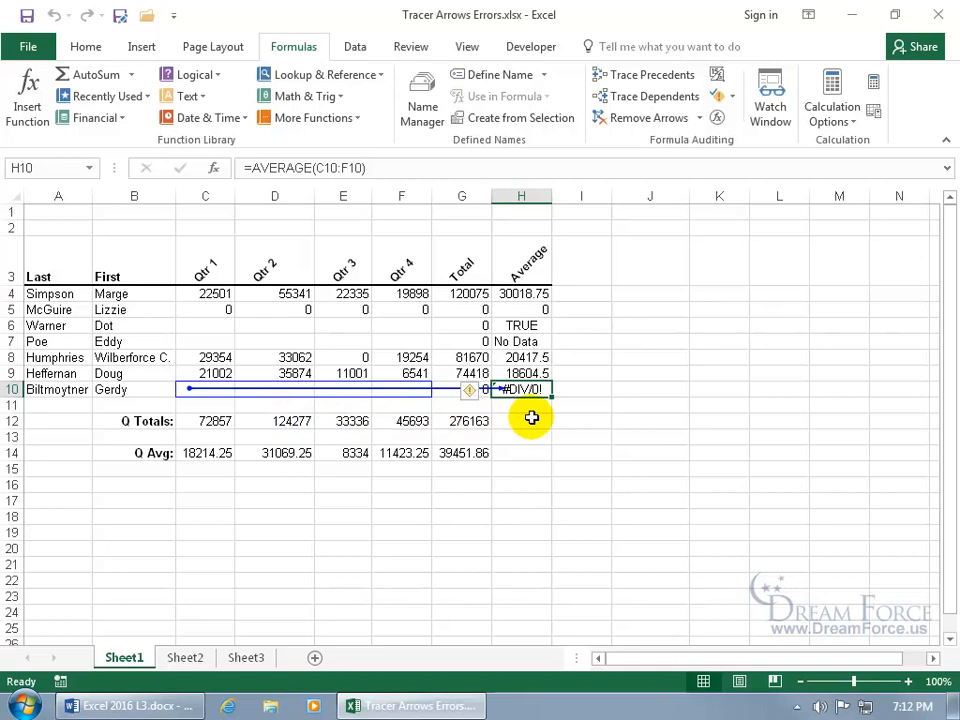
- Enter 0 in the empty Qtr 1 cell C10 and clear the error trace arrow
left_click(208, 400)
key("Up")
type("0")
key("Return")
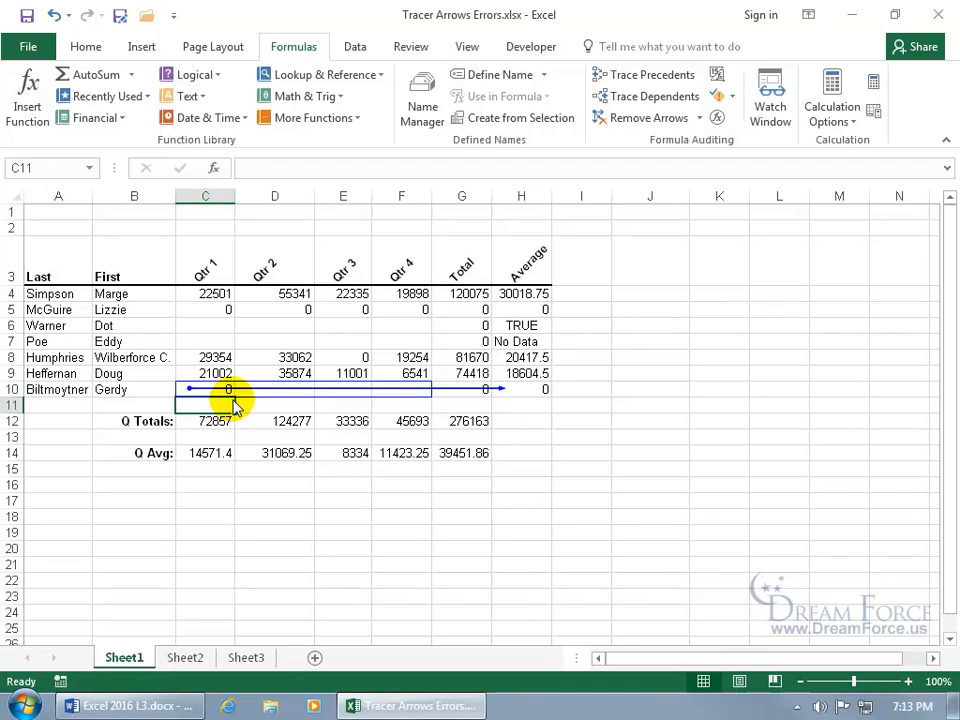
left_click(659, 122)
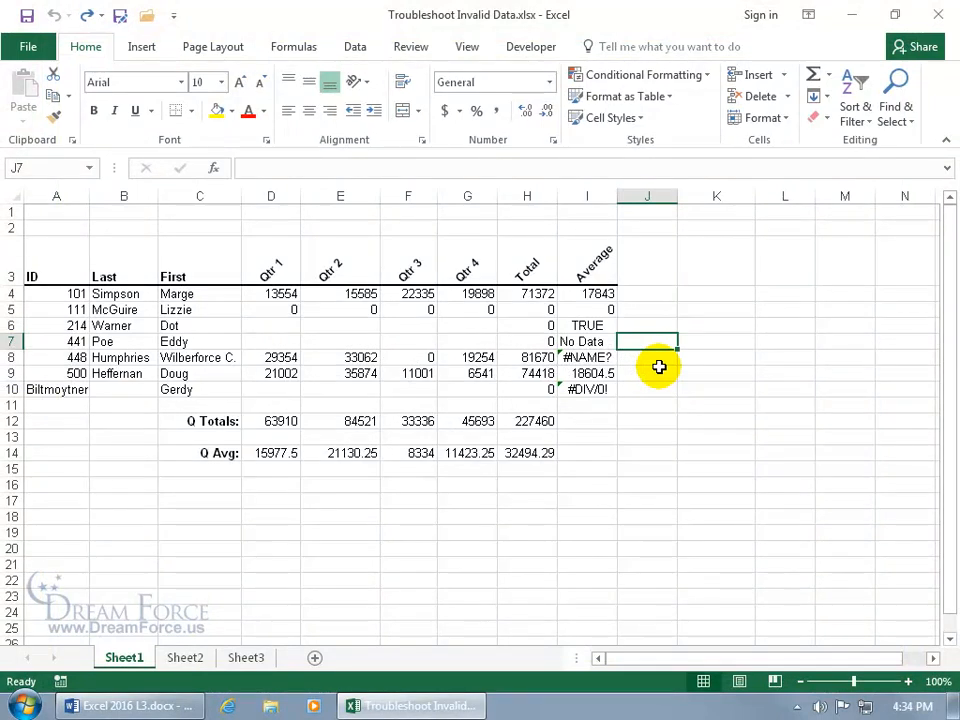
- Open Help on this error for the #NAME? average in I8 from its error indicator
left_click(600, 358)
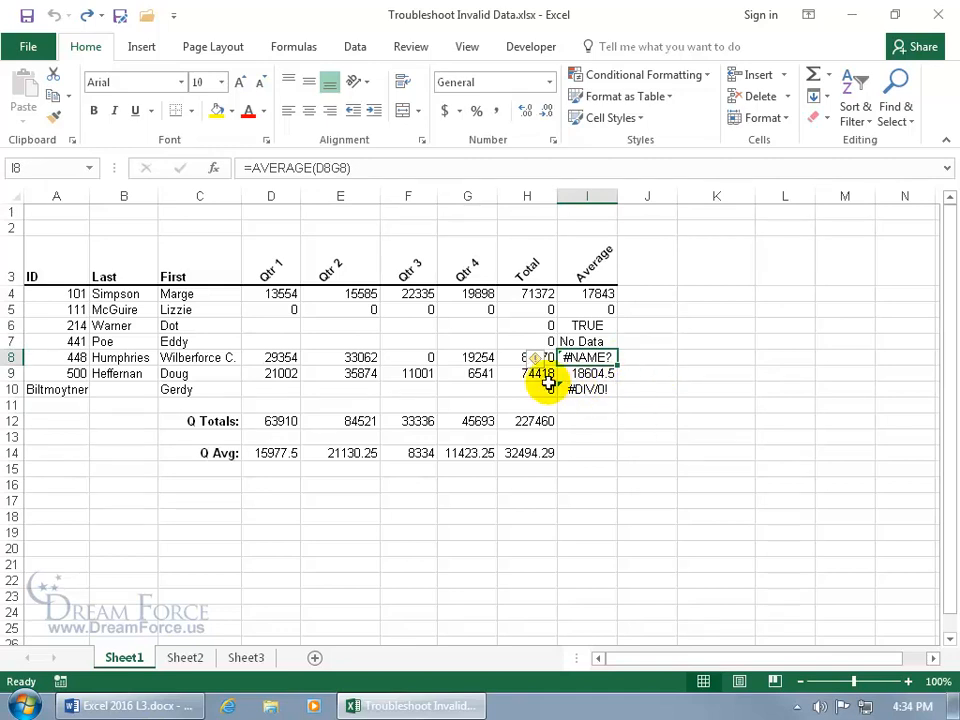
mouse_move(541, 362)
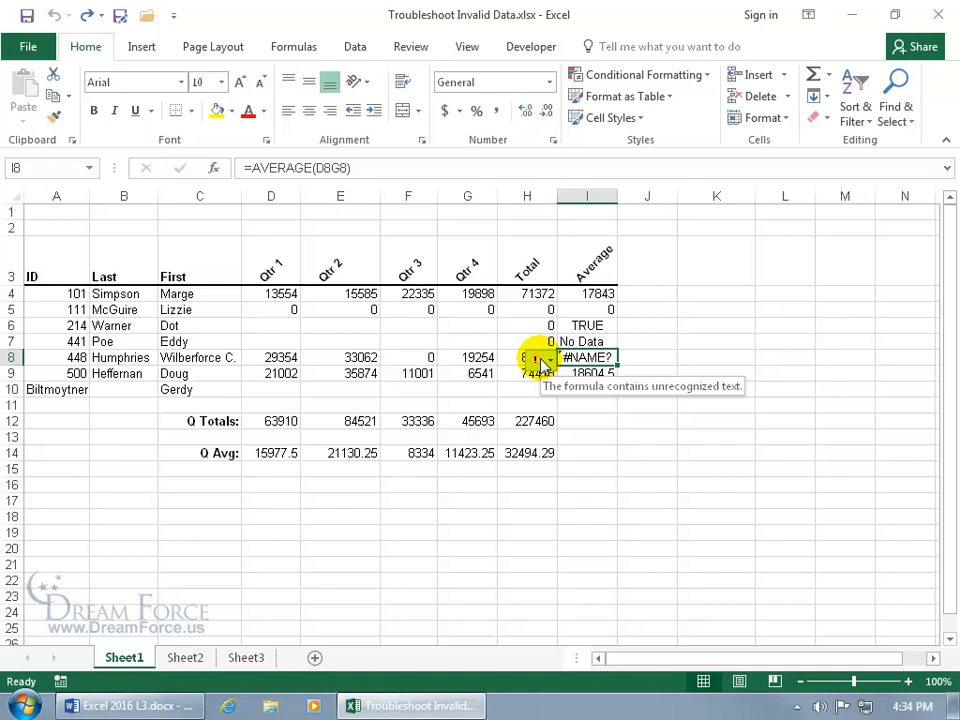
left_click(546, 362)
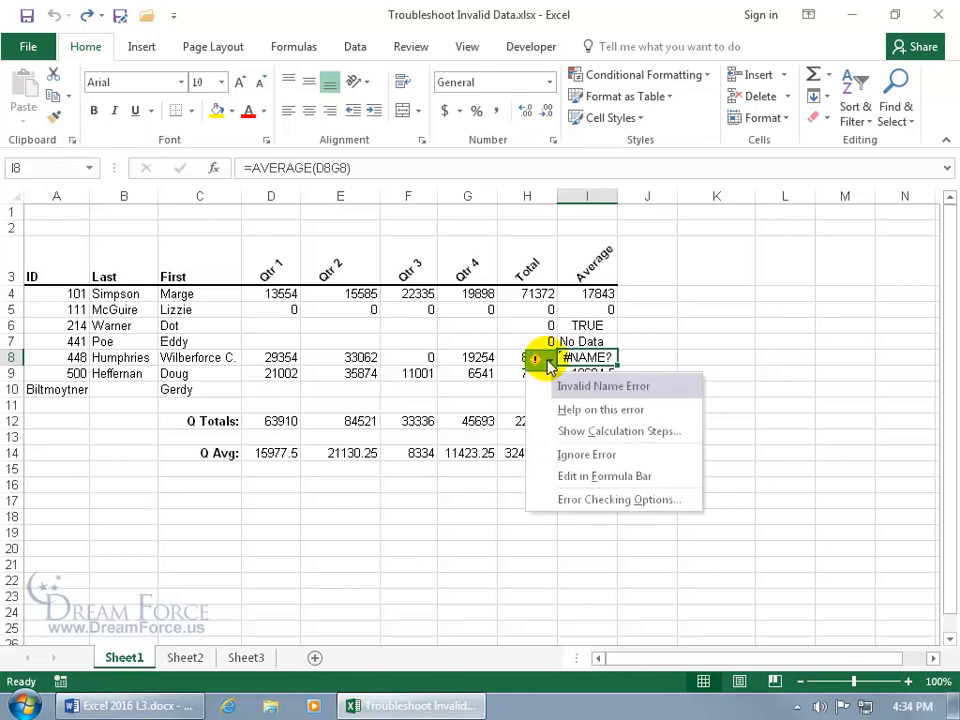
left_click(568, 411)
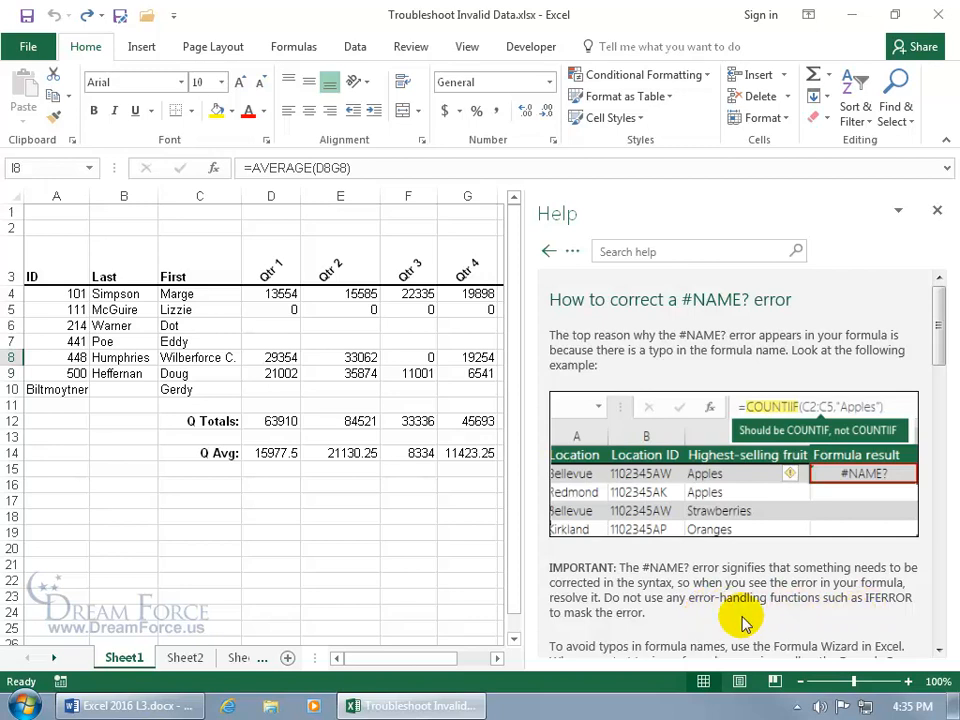
- Close Help and fix I8's formula to =AVERAGE(D8:G8) by inserting the missing colon
left_click(937, 211)
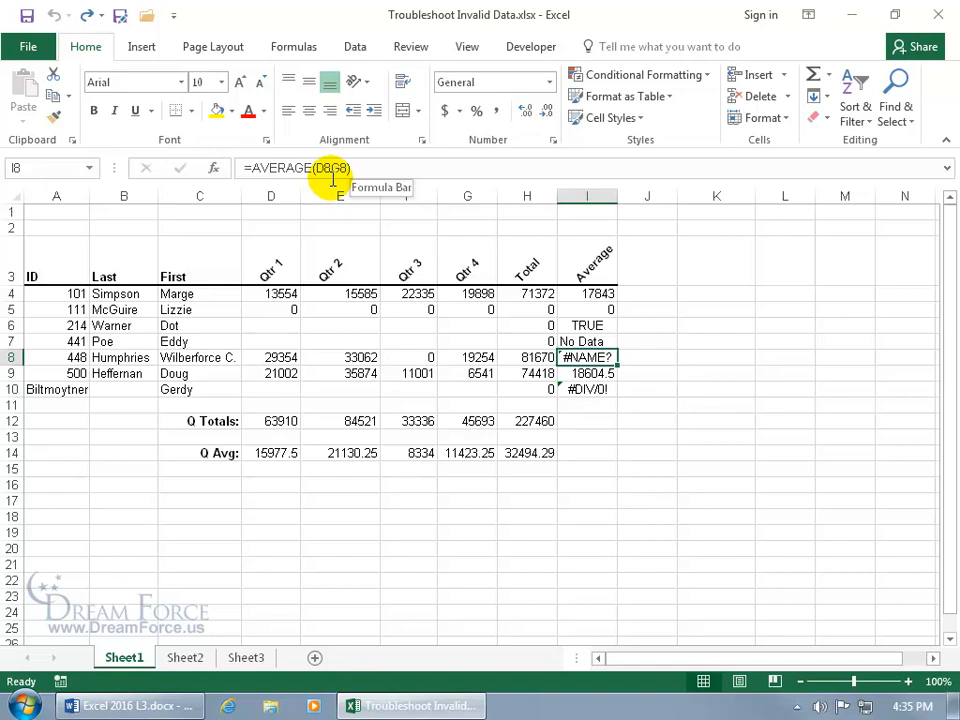
left_click(329, 168)
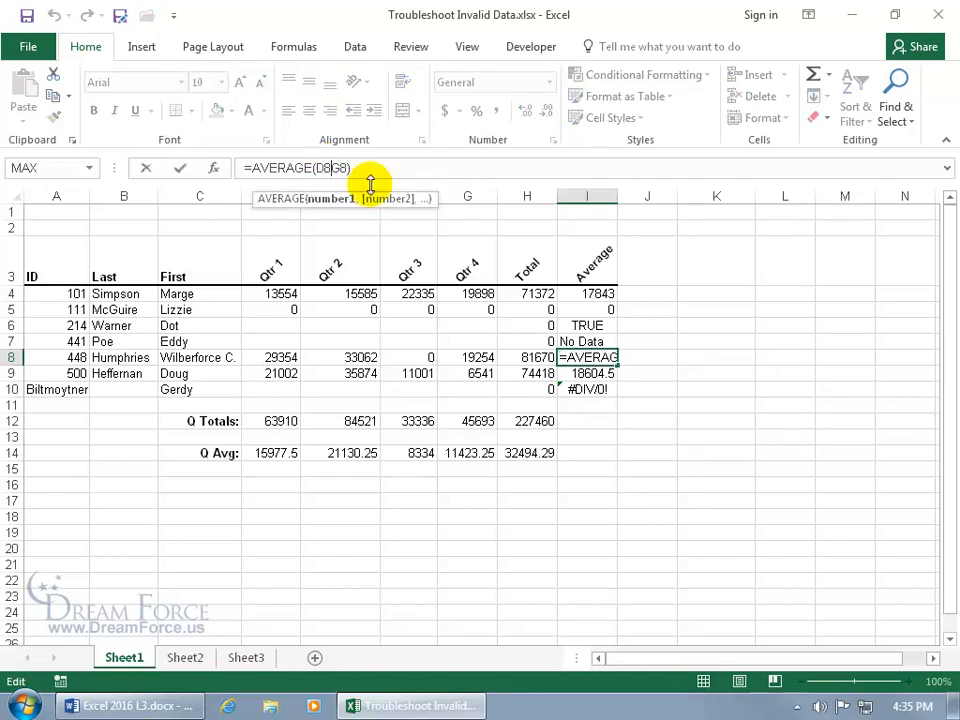
type(":")
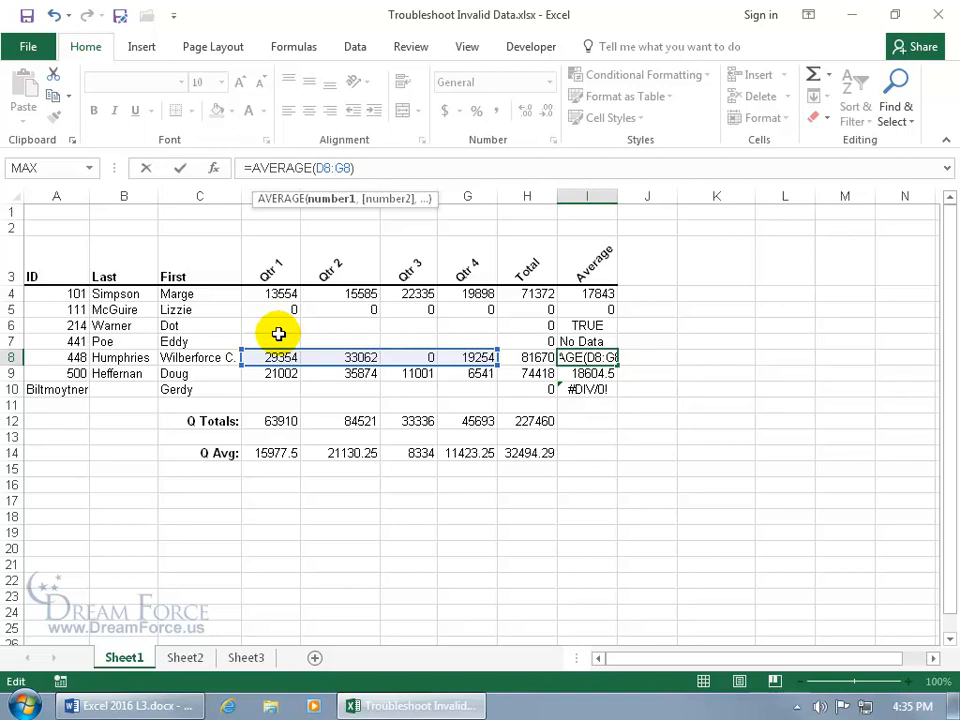
key("Return")
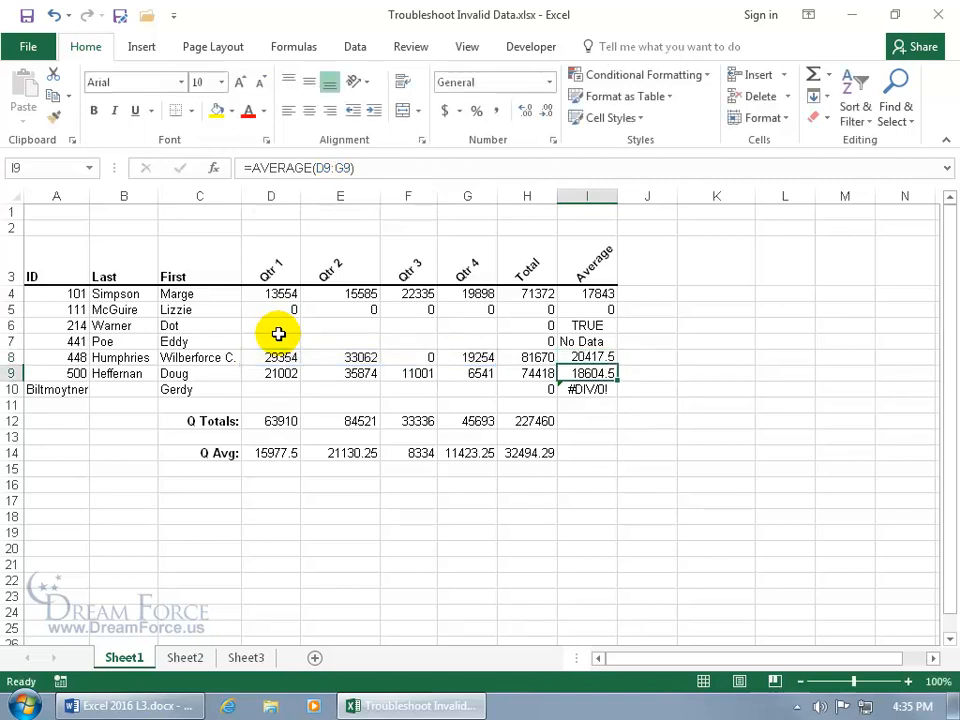
left_click(583, 358)
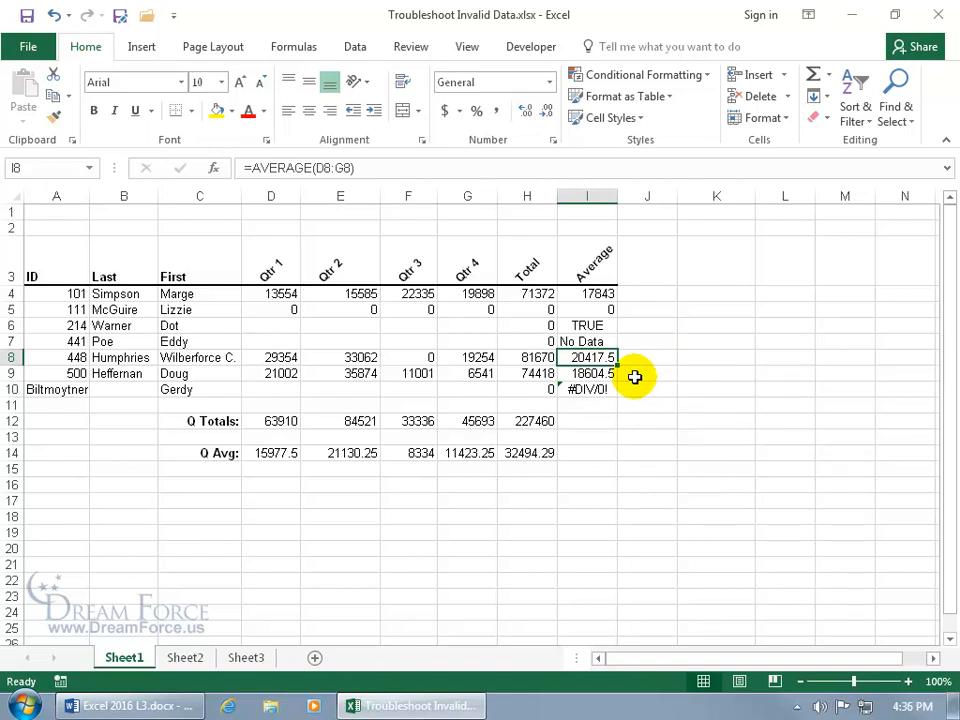
- Check I7's No Data formula, undo the I8 fix, and select the #DIV/0! cell I10
left_click(604, 340)
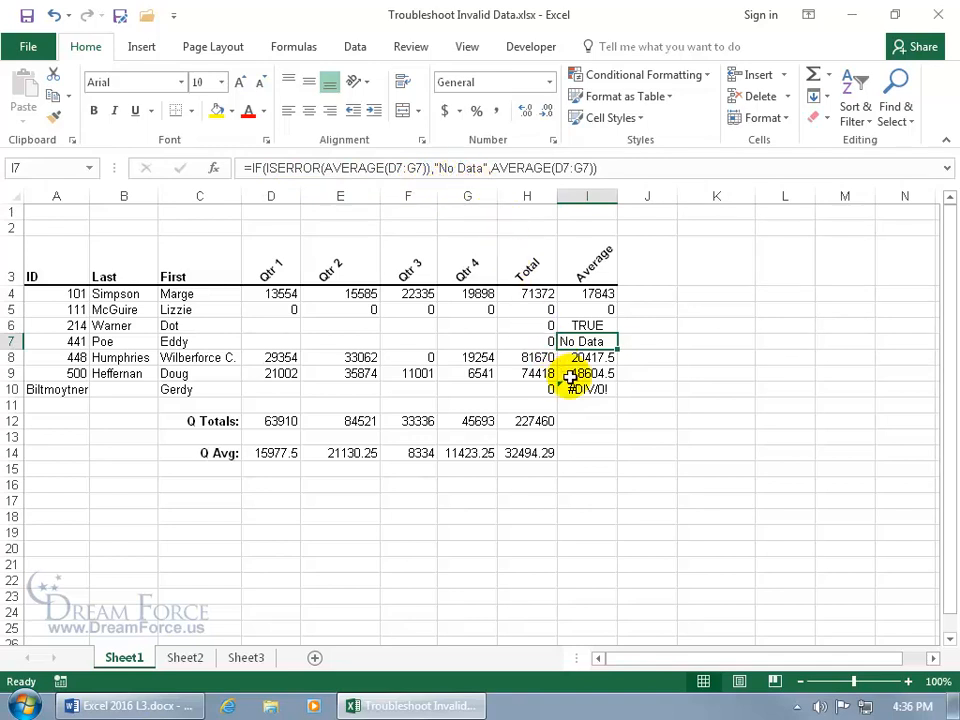
left_click(53, 15)
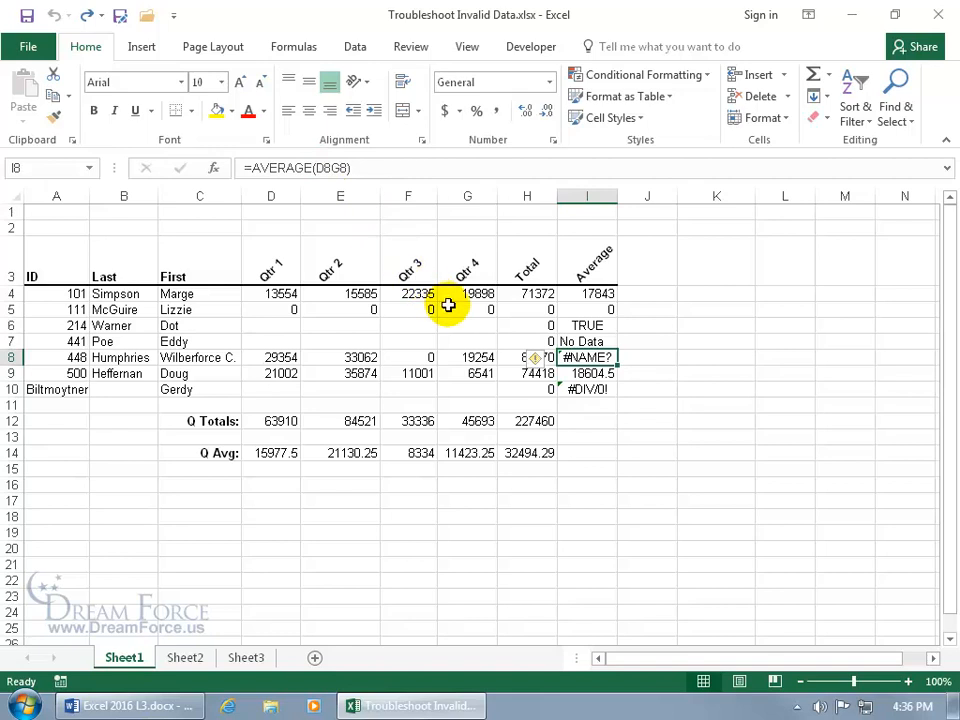
left_click(578, 389)
left_click(578, 389)
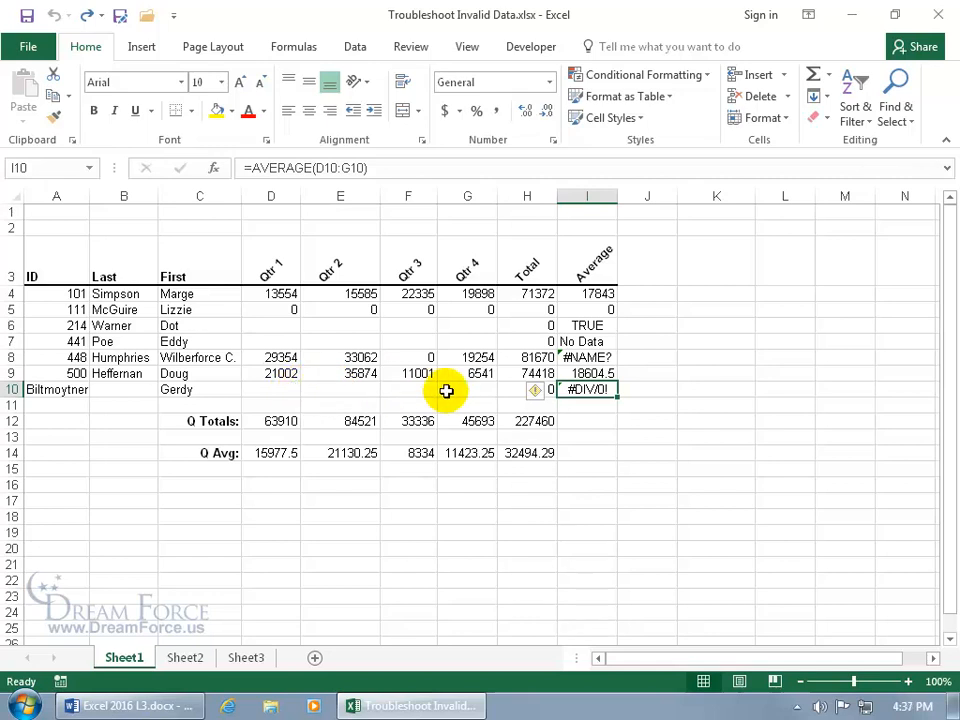
- Test a 0 in D10 to clear I10's #DIV/0!, undo it, and inspect I7's formula
left_click(285, 390)
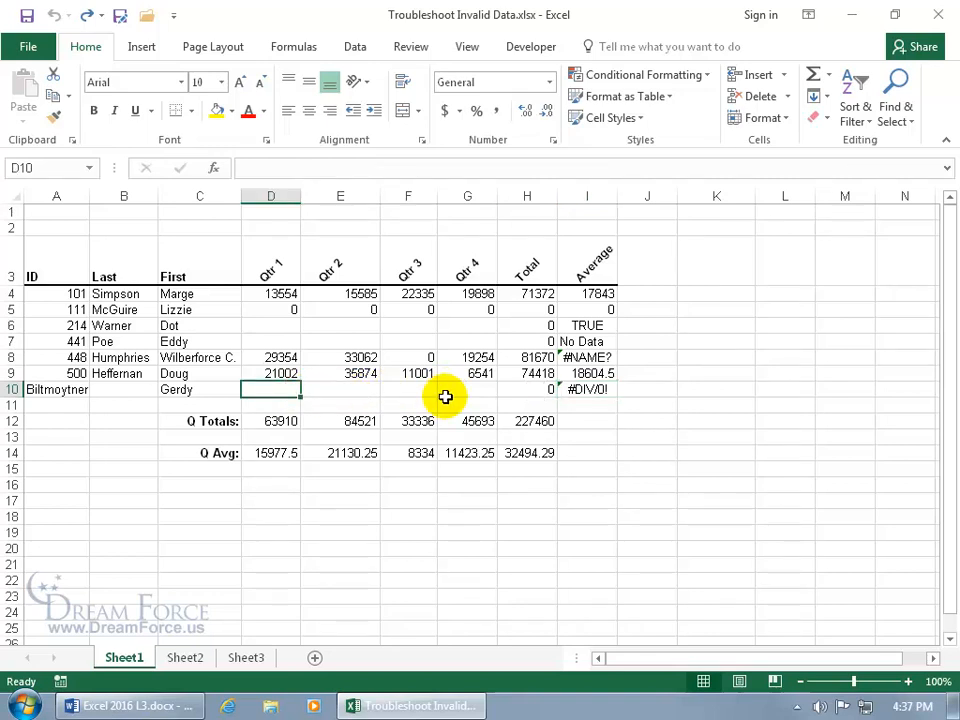
type("0")
key("Return")
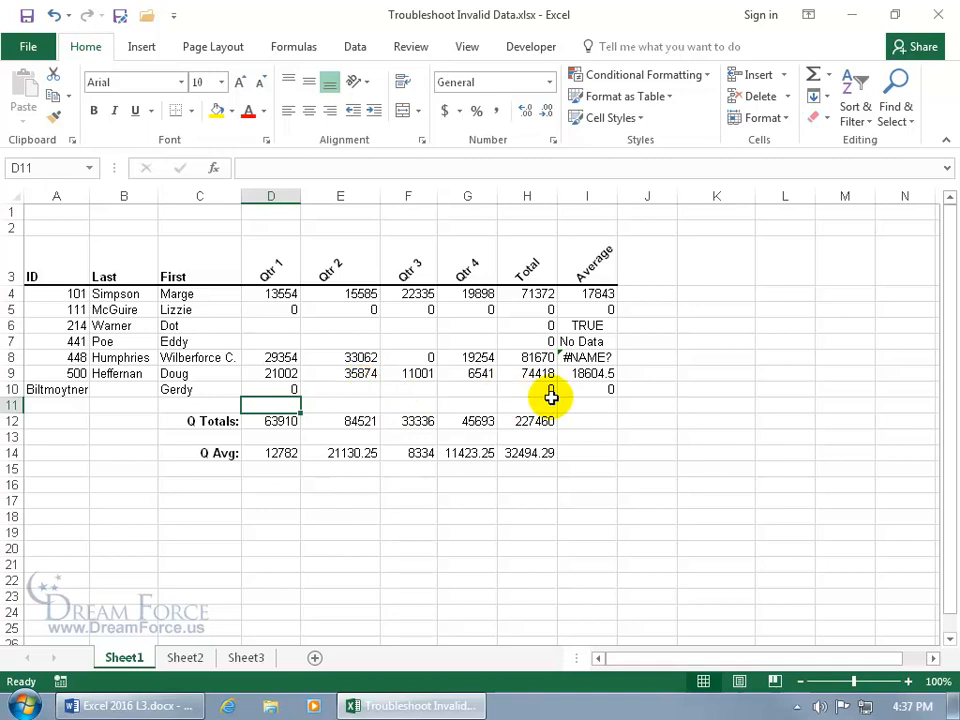
left_click(54, 16)
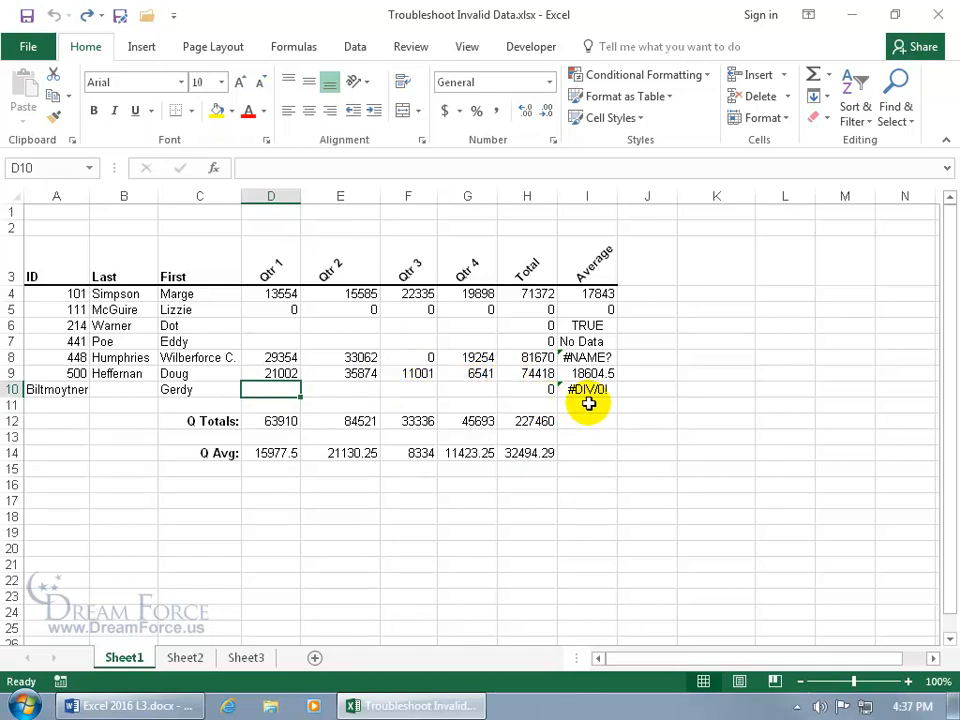
left_click(589, 343)
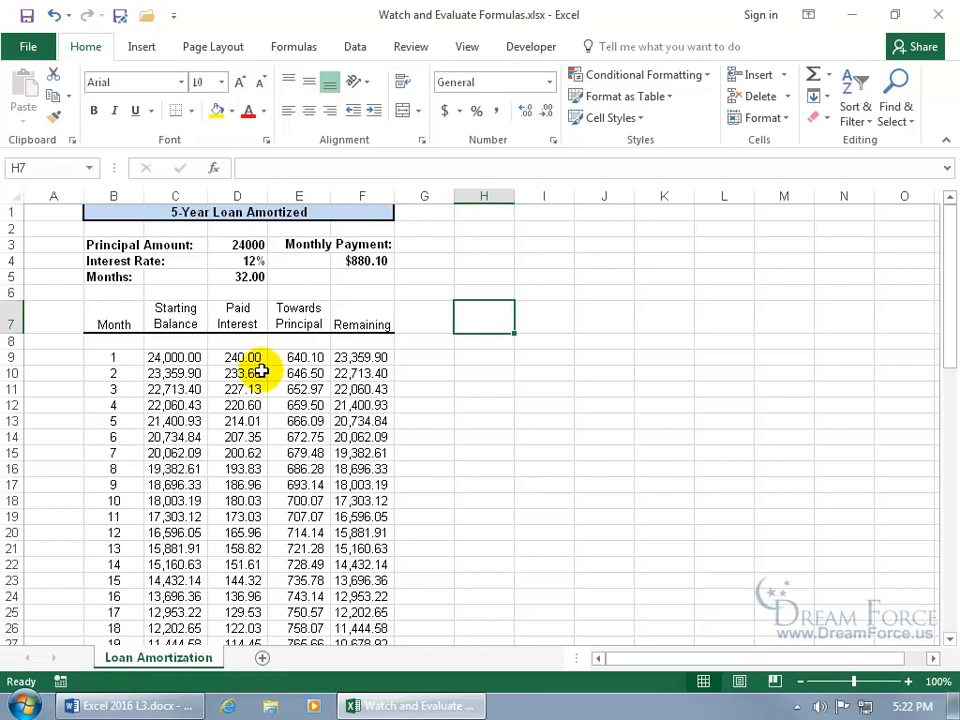
- Scroll to the Totals row and inspect D70's =SUM(D9:D68) interest total of 4,163.24
scroll(258, 410, "down", 16)
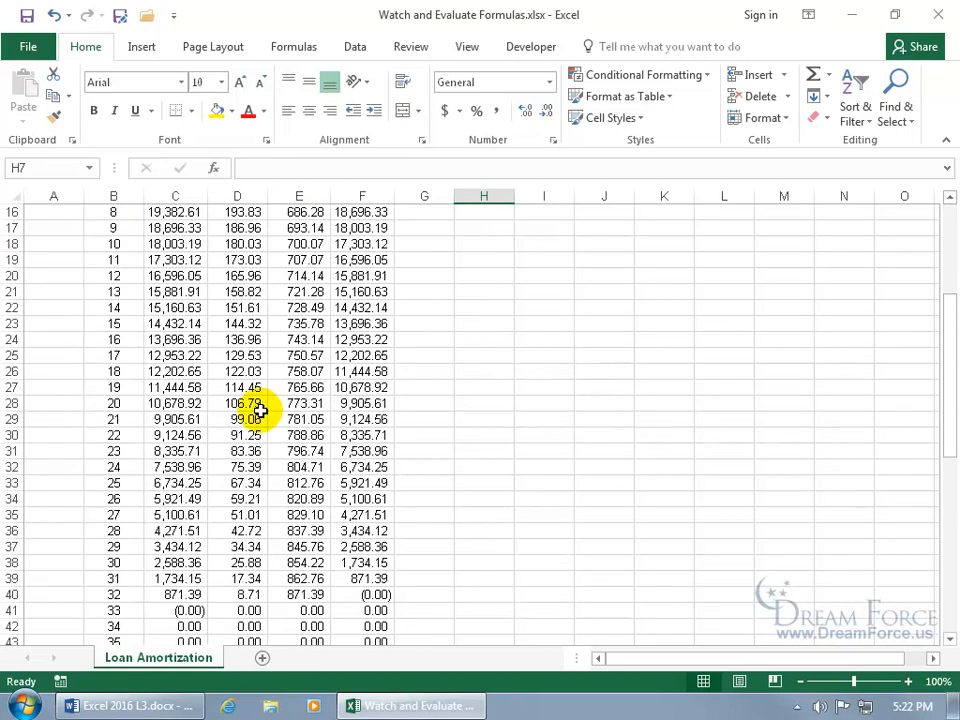
scroll(258, 408, "down", 2)
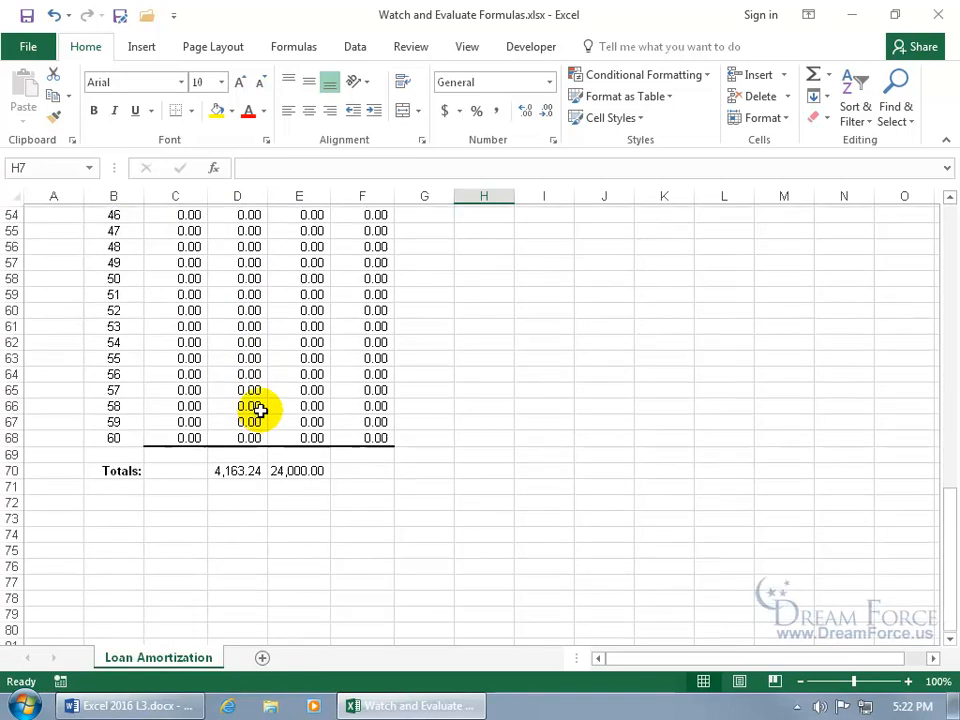
left_click(245, 452)
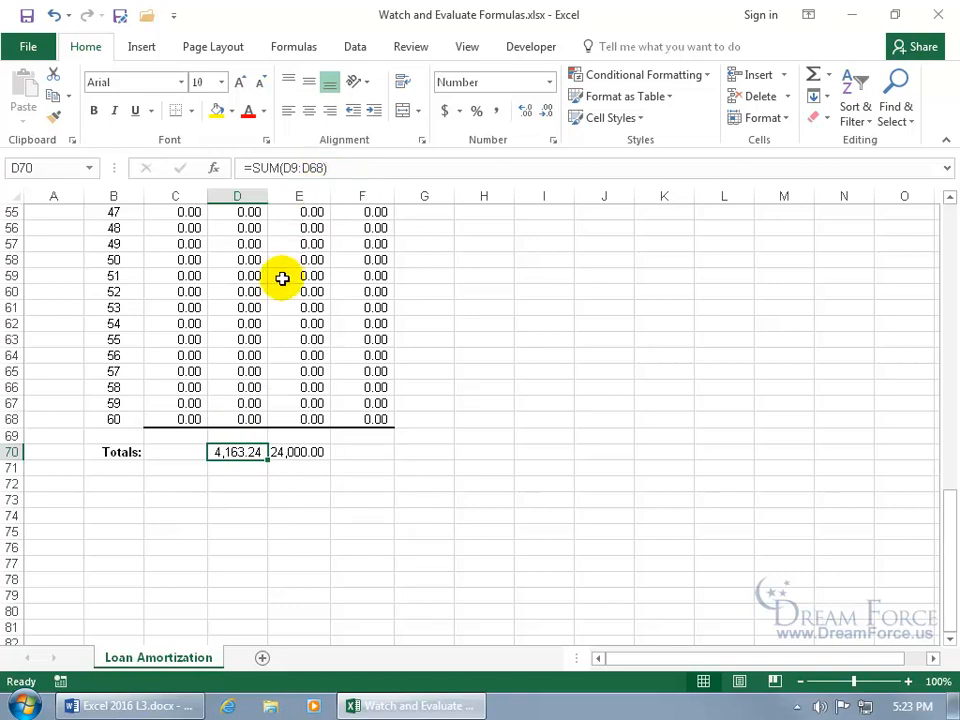
- Change the Months value in D5 to 30, giving a $929.95 payment and 3,898.64 total interest
scroll(282, 279, "up", 18)
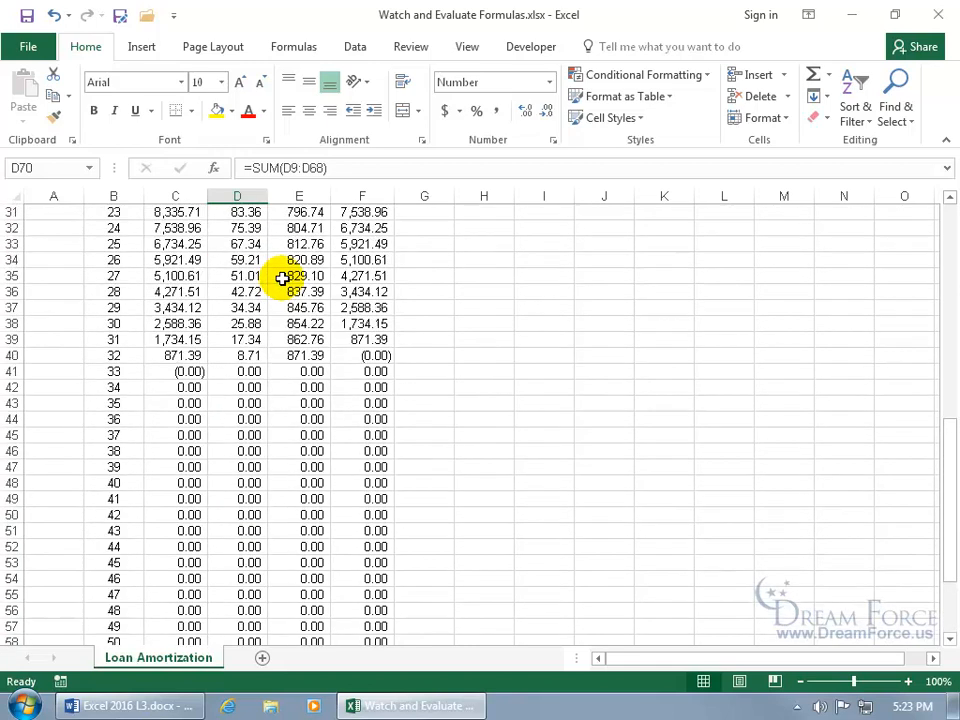
left_click(259, 278)
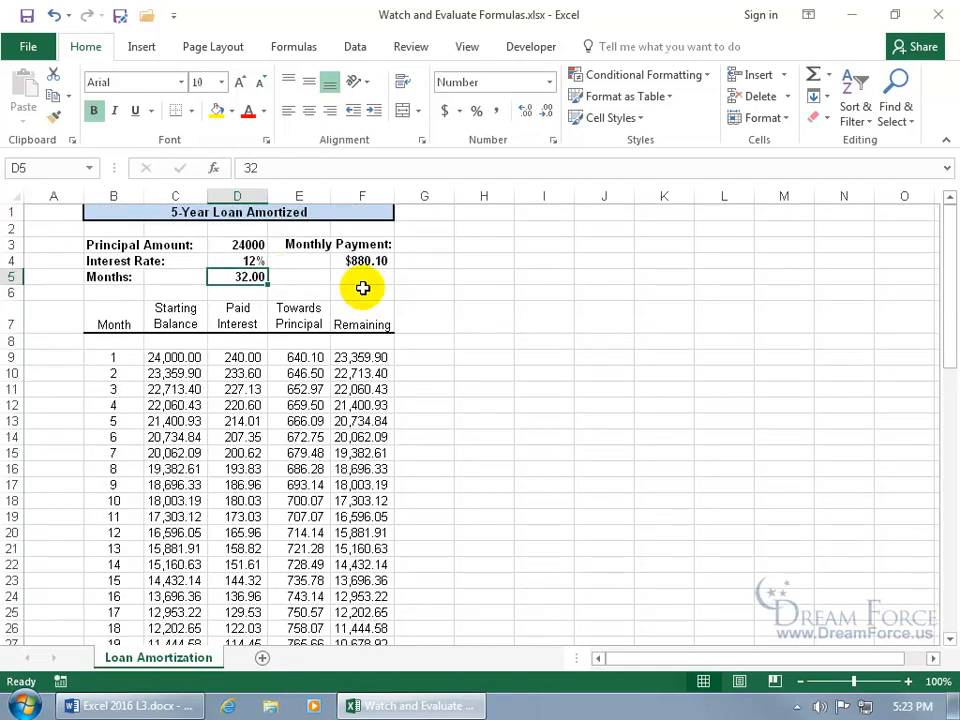
type("30")
key("Return")
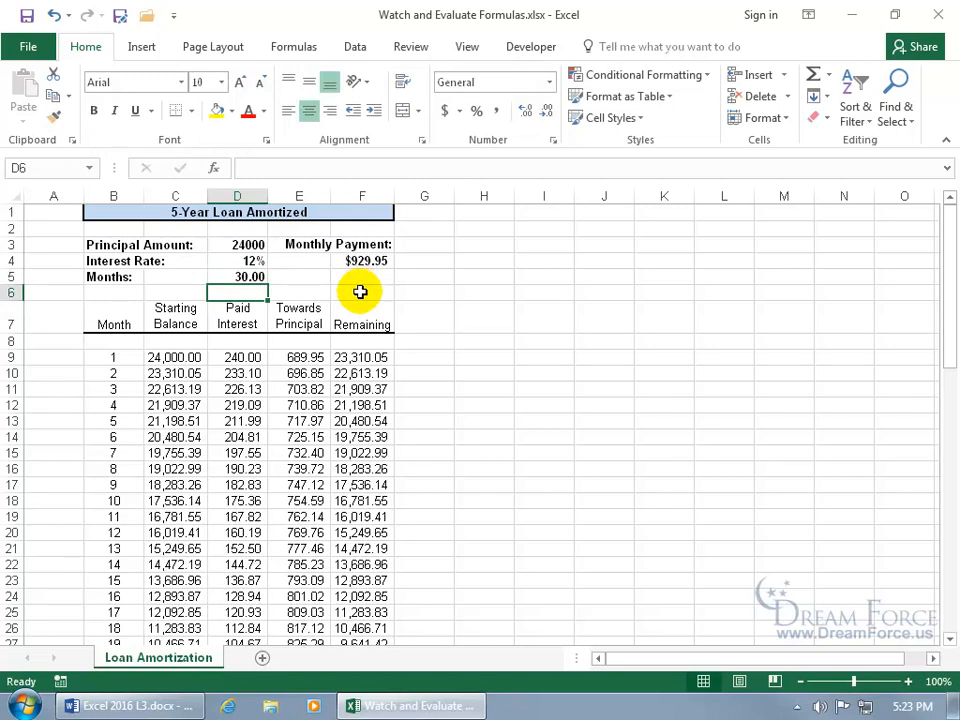
scroll(322, 357, "down", 13)
scroll(322, 357, "down", 5)
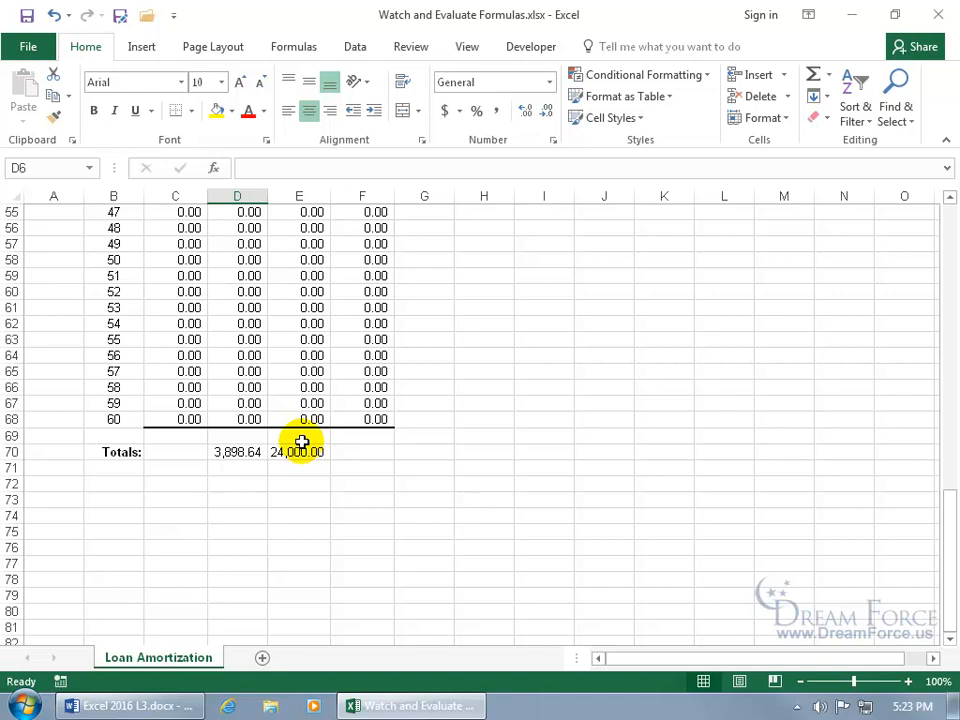
left_click(295, 47)
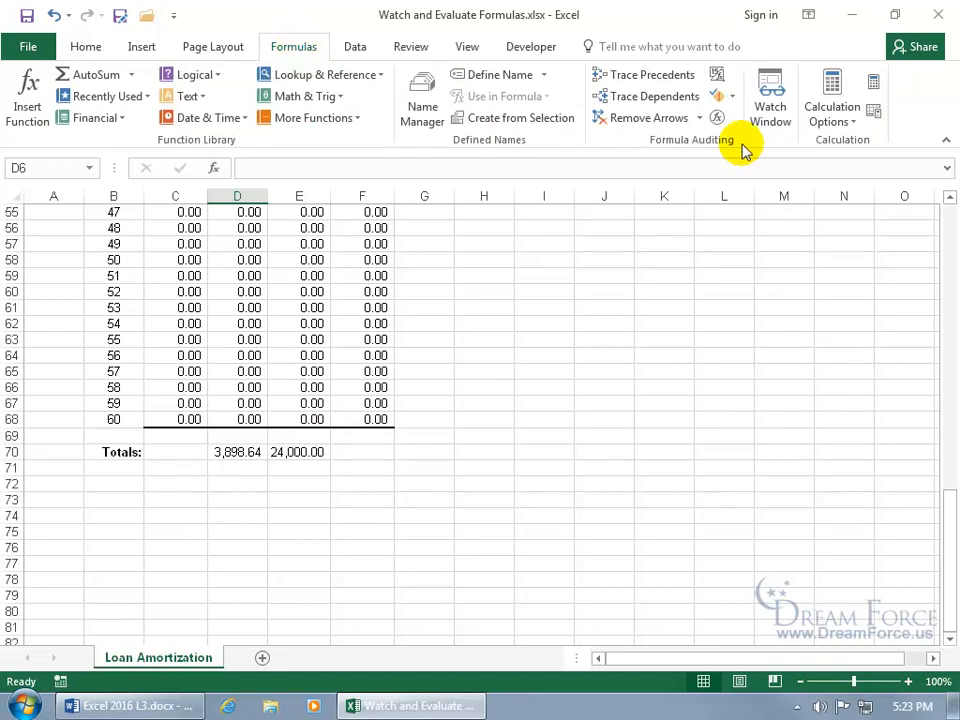
- Open the Watch Window, move it up and right, and add a watch on cell D70
left_click(773, 114)
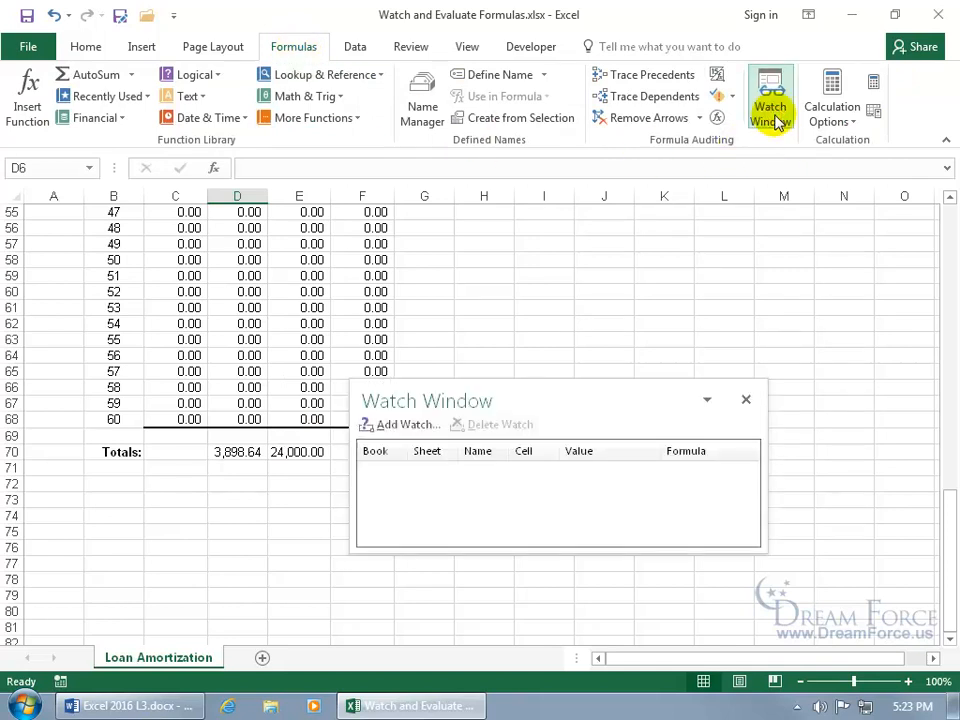
left_click(545, 408)
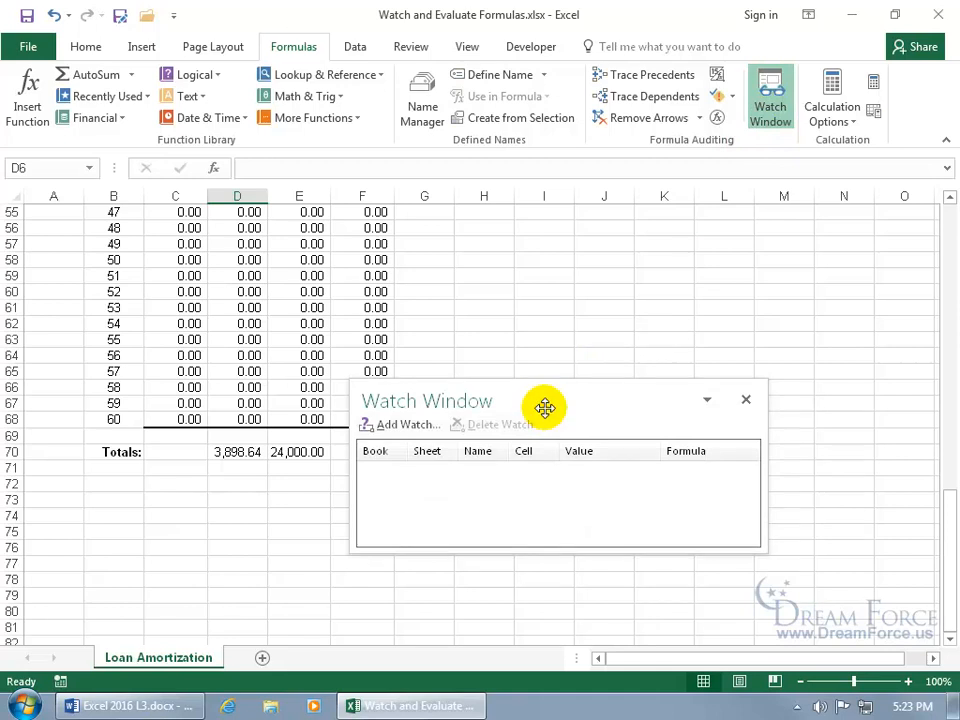
left_click_drag(545, 408, 642, 344)
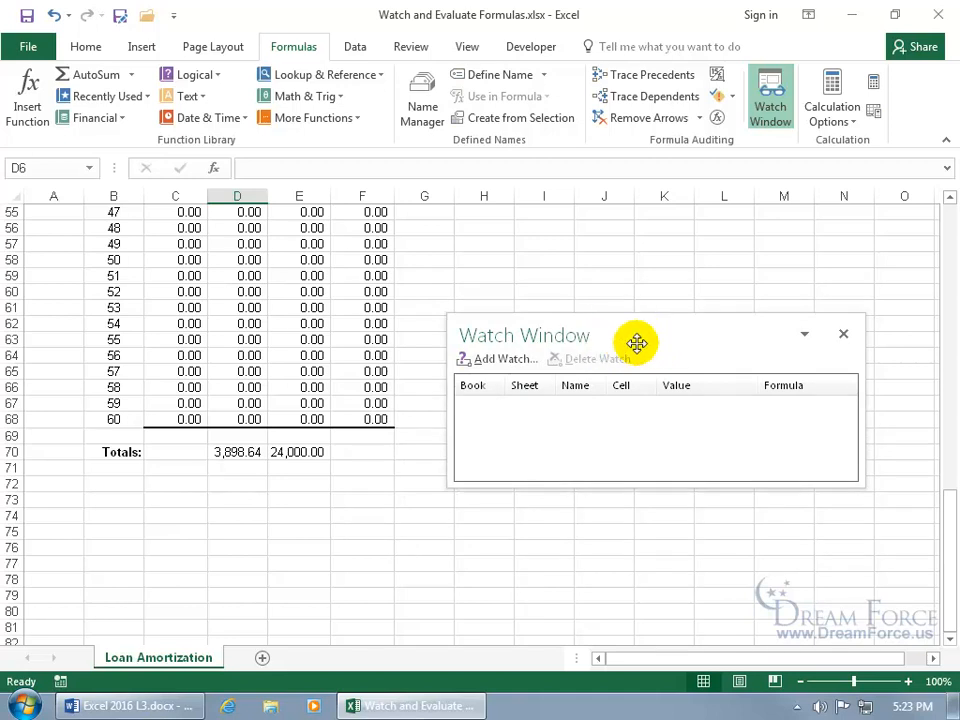
left_click(242, 452)
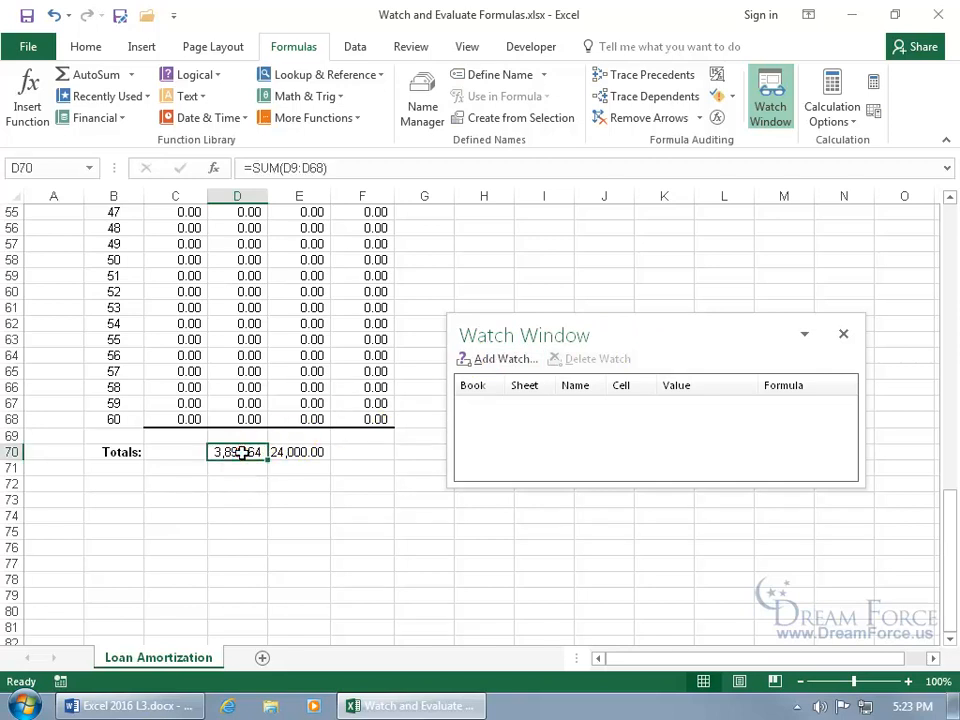
left_click(504, 362)
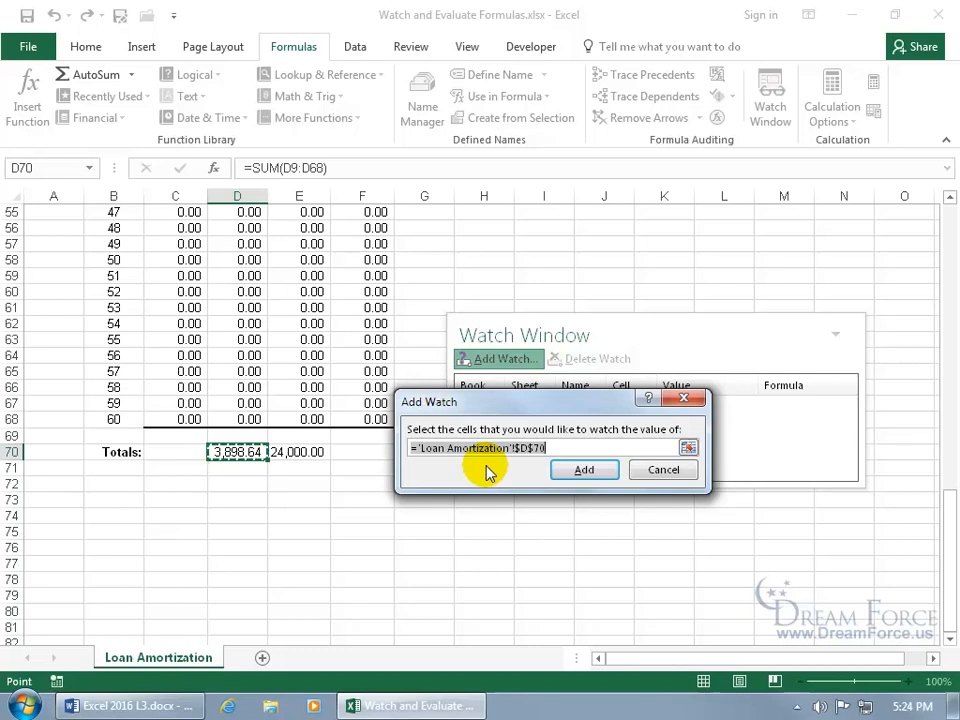
left_click(583, 471)
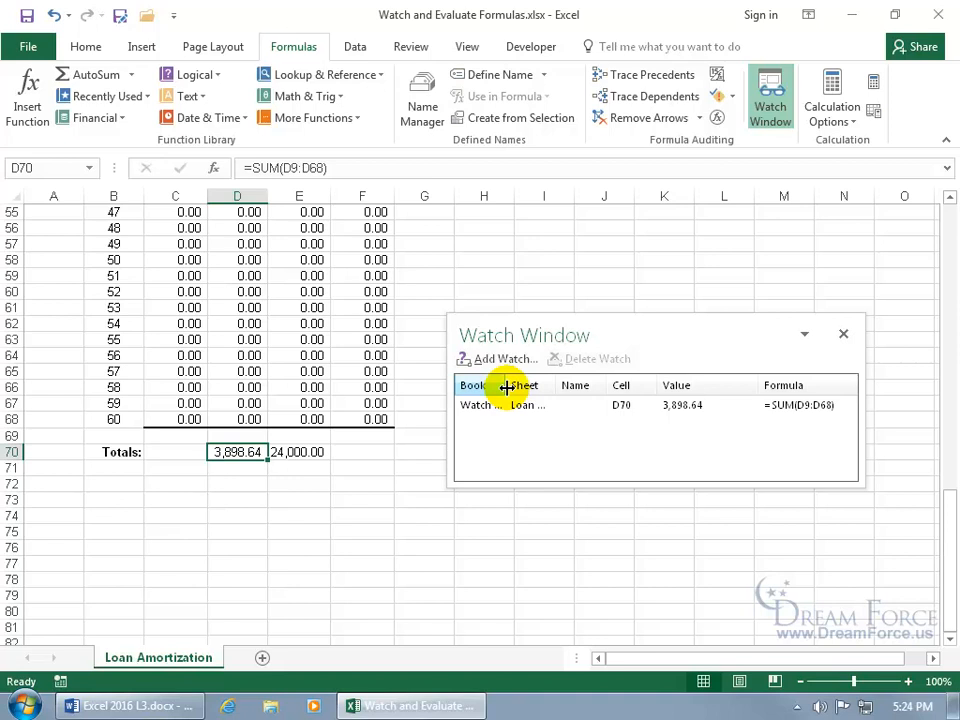
- Resize the Watch Window's Book column so D70's 3,898.64 value and =SUM(D9:D68) formula show
left_click_drag(507, 387, 546, 387)
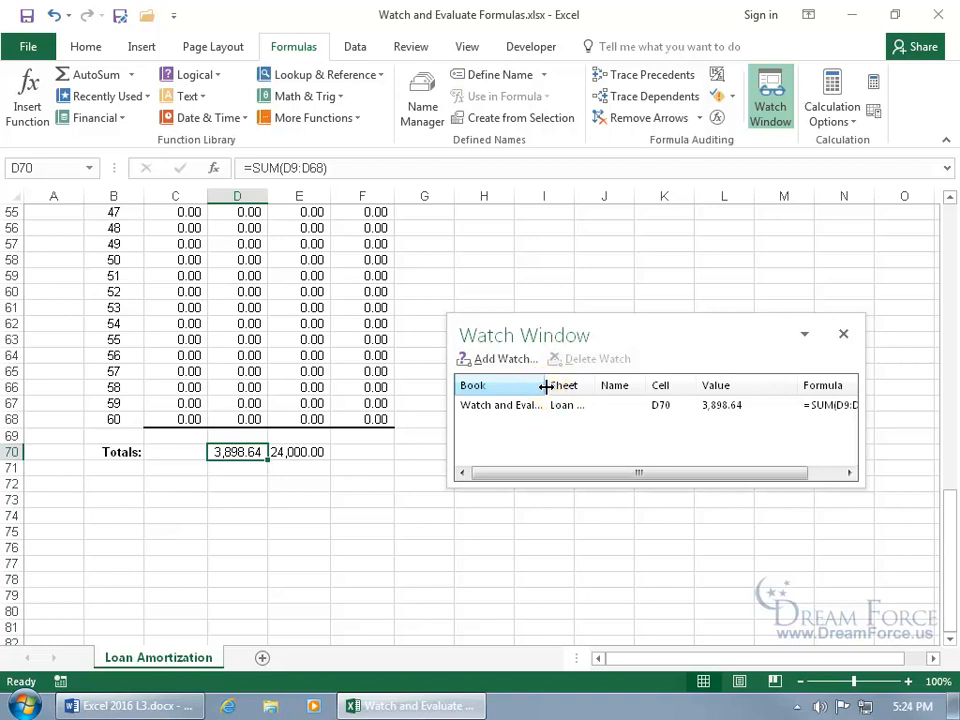
double_click(546, 386)
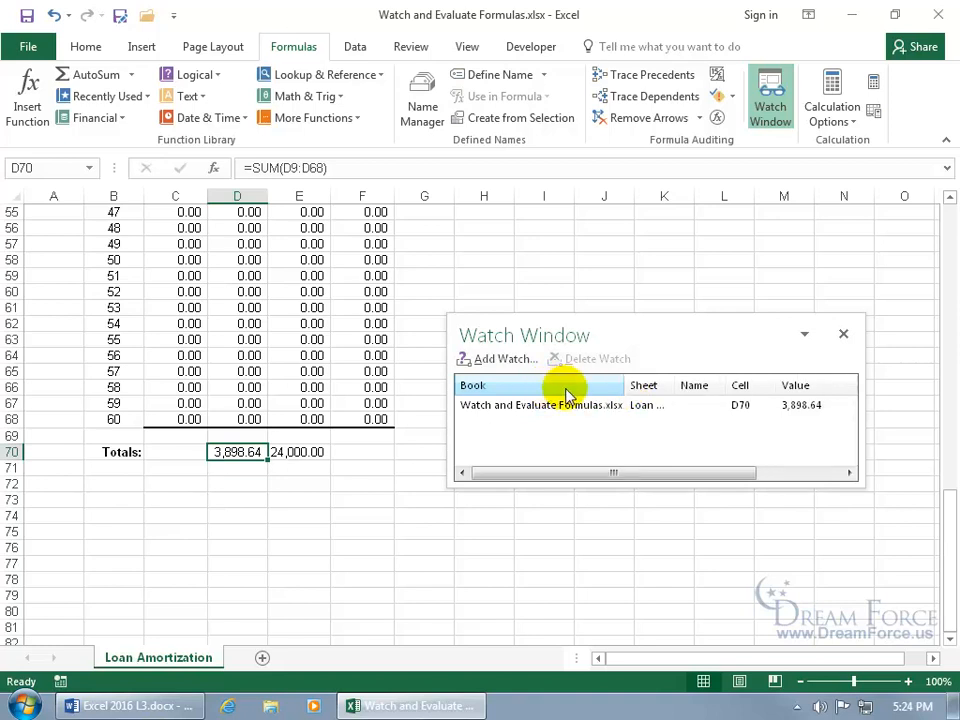
mouse_move(621, 390)
left_mouse_down()
mouse_move(535, 392)
mouse_move(636, 391)
left_mouse_up()
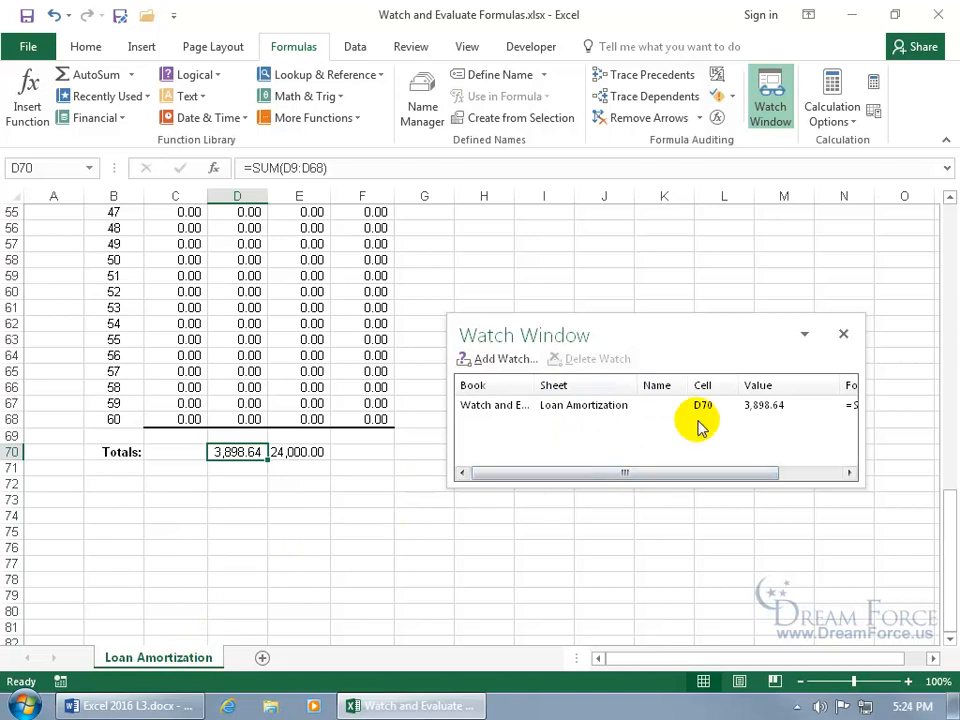
left_click_drag(705, 472, 772, 476)
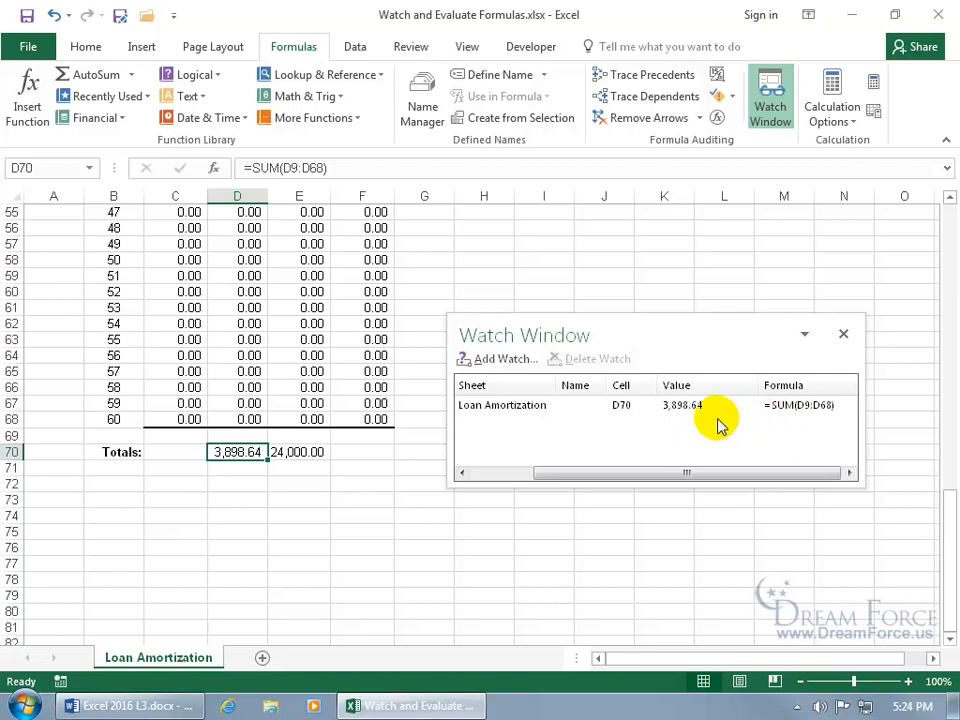
left_click(389, 372)
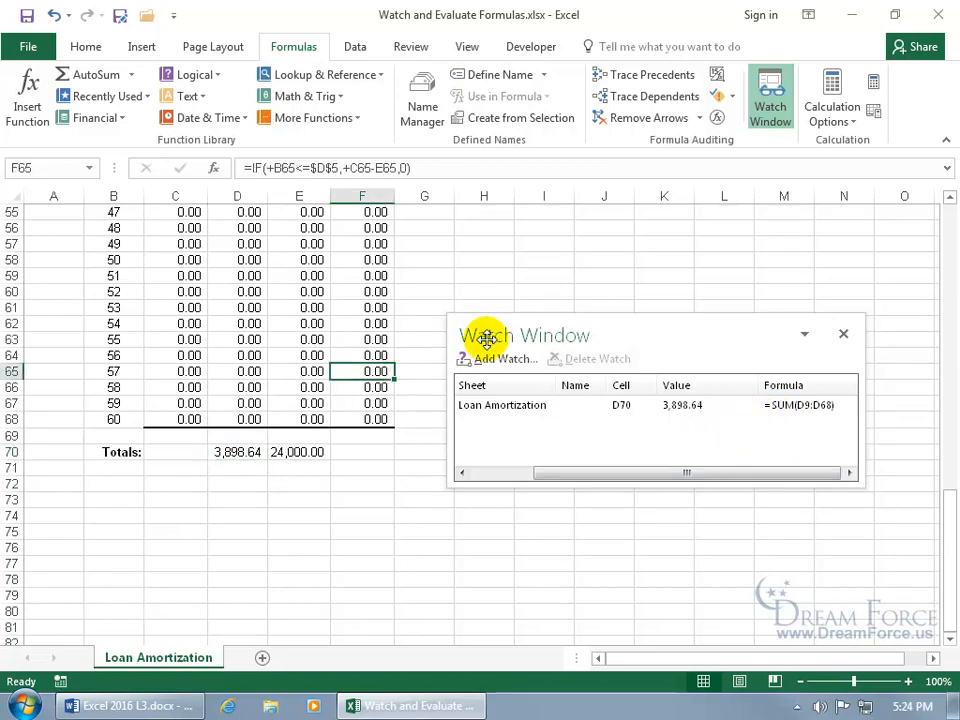
left_click(952, 550)
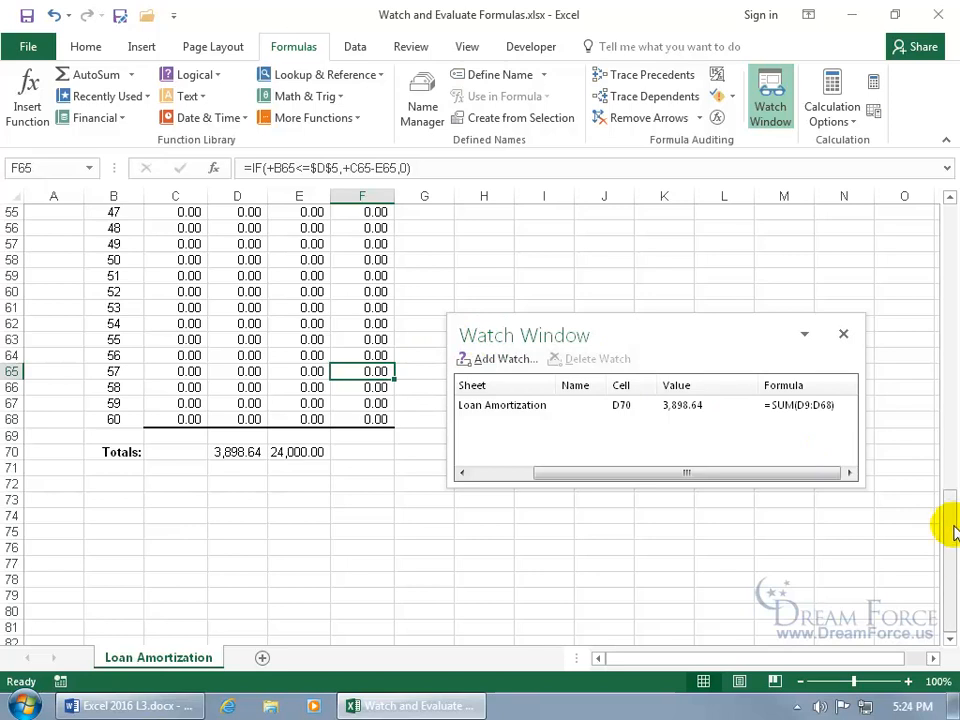
left_click_drag(950, 530, 928, 176)
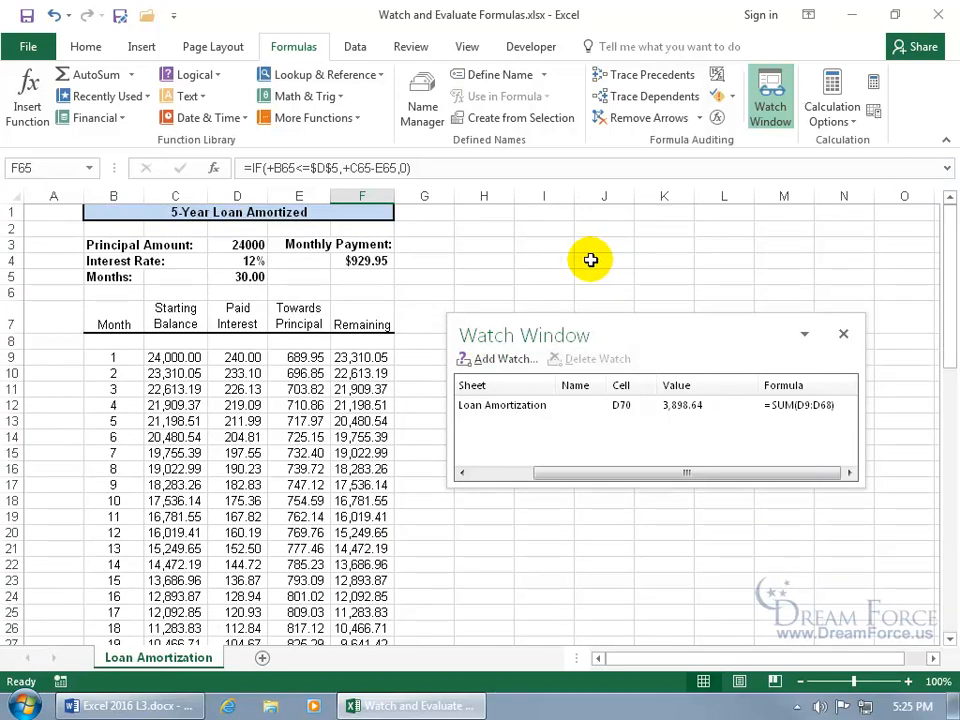
- Set Months in D5 to 40, jump to watched D70 (5,237.37), and dock the Watch Window
left_click(257, 272)
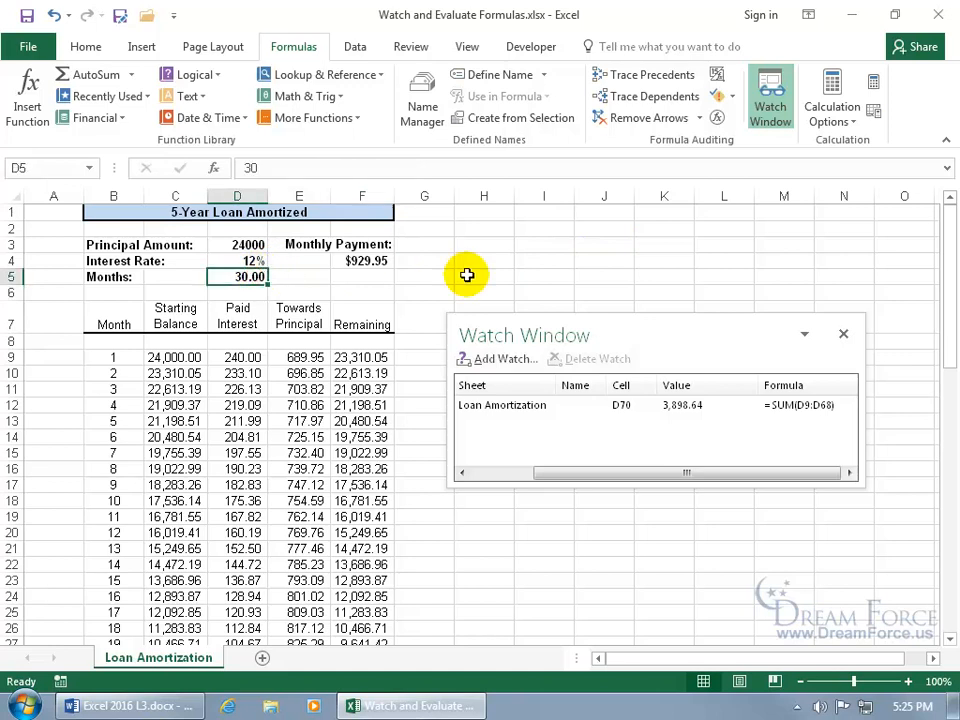
type("40")
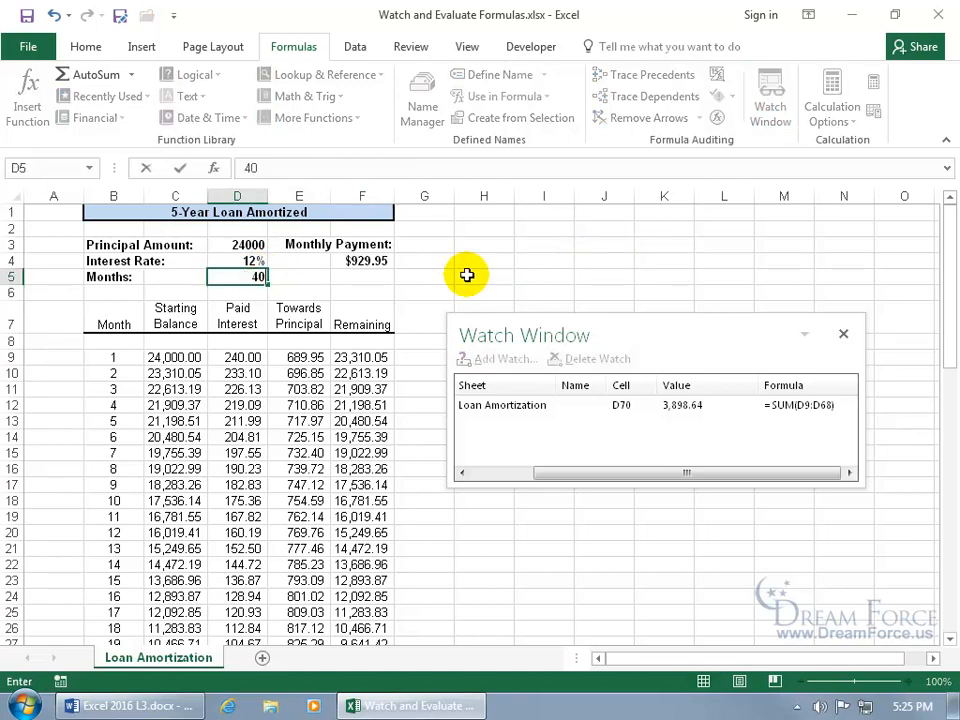
key("Return")
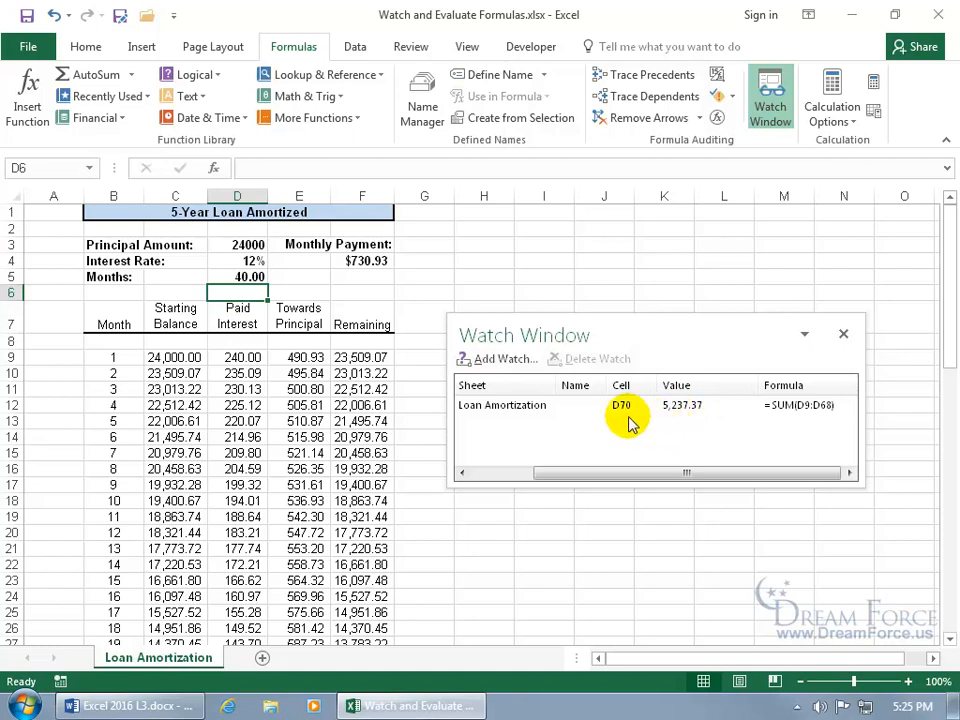
double_click(528, 406)
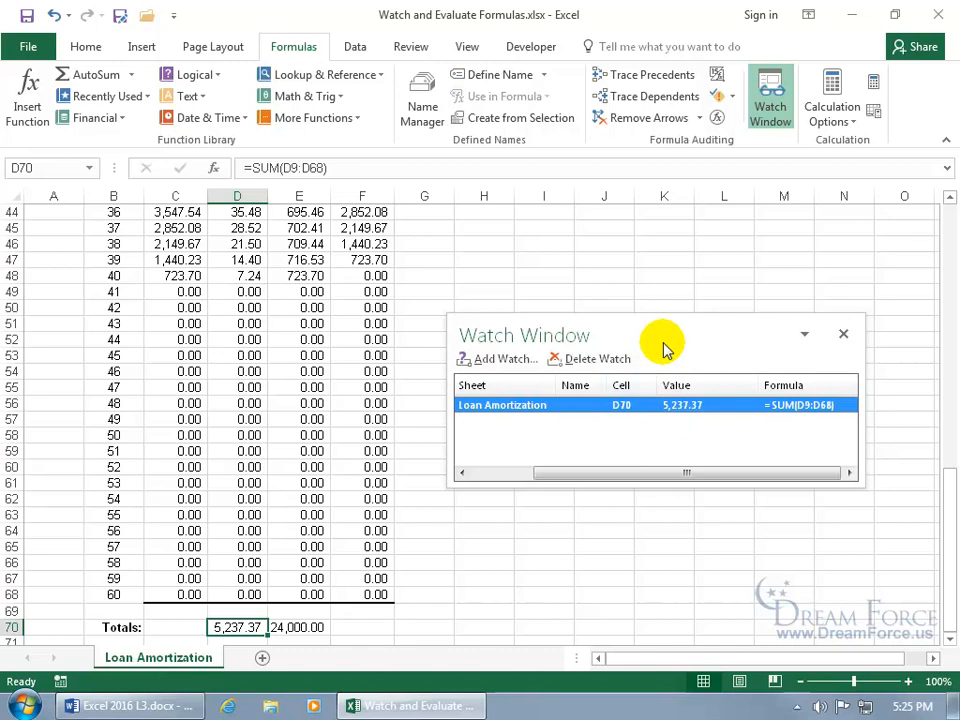
left_click_drag(666, 346, 611, 156)
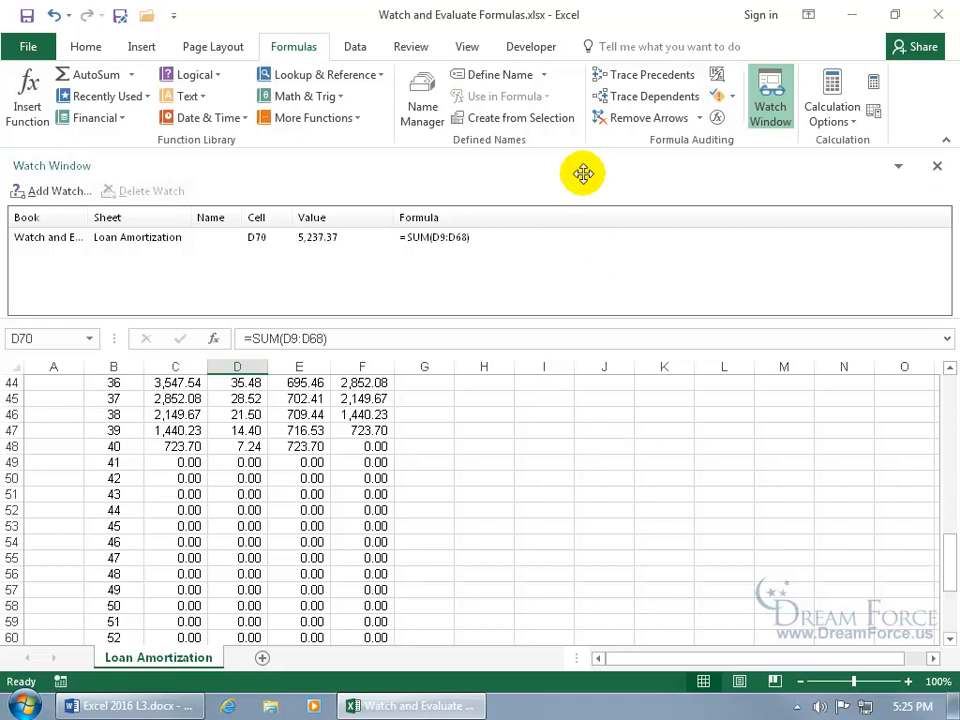
- Float the Watch Window over the sheet, close and reopen it, and select the D70 watch
left_click_drag(608, 297, 690, 328)
left_click(829, 335)
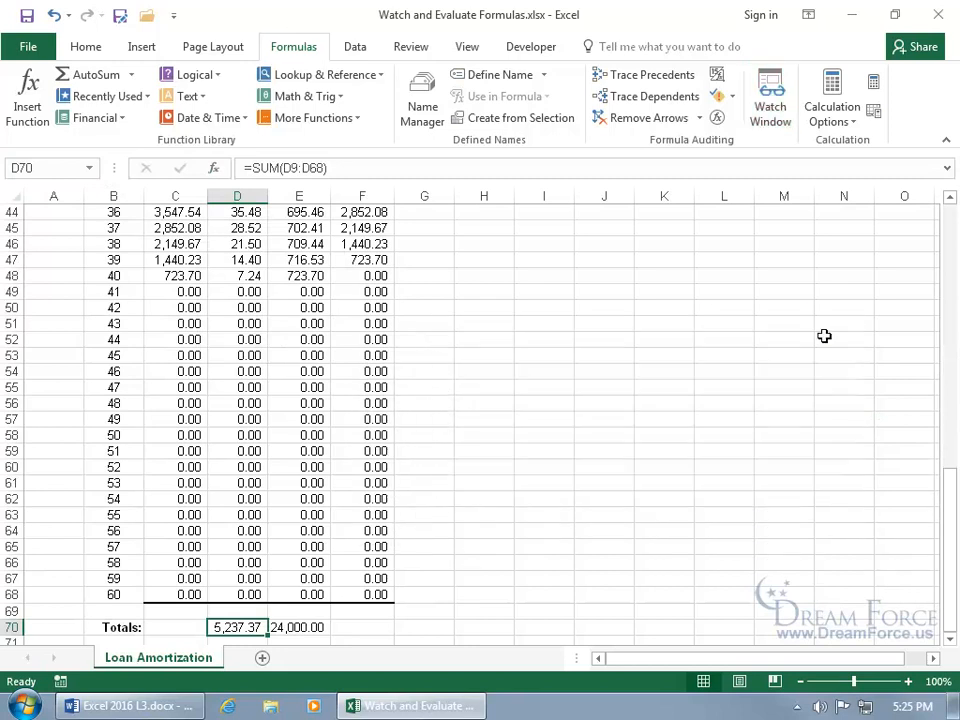
left_click(768, 96)
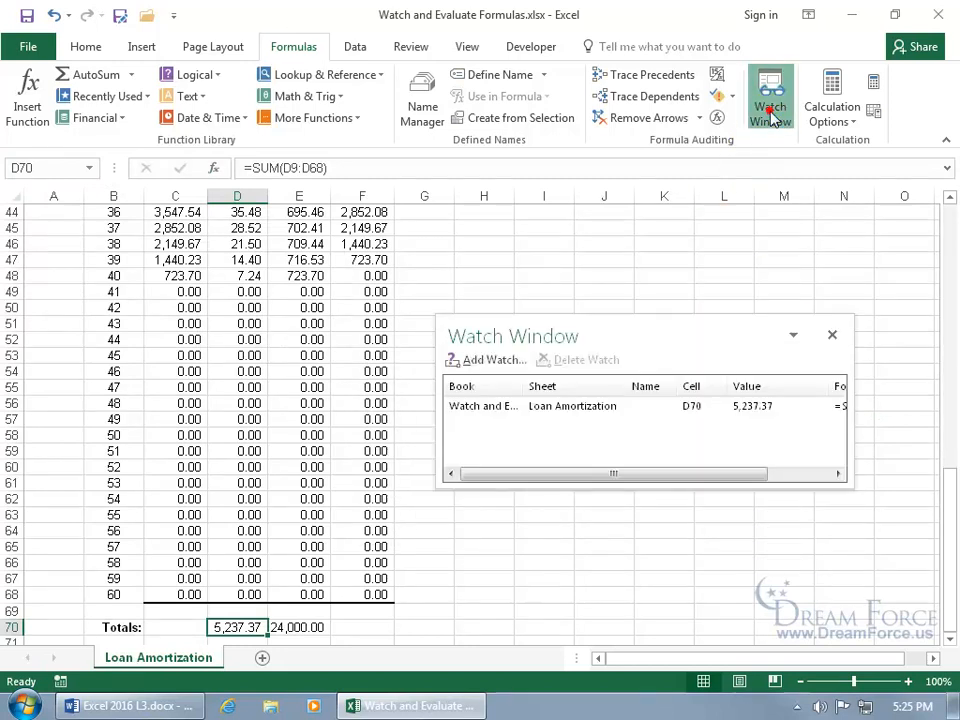
left_click(552, 408)
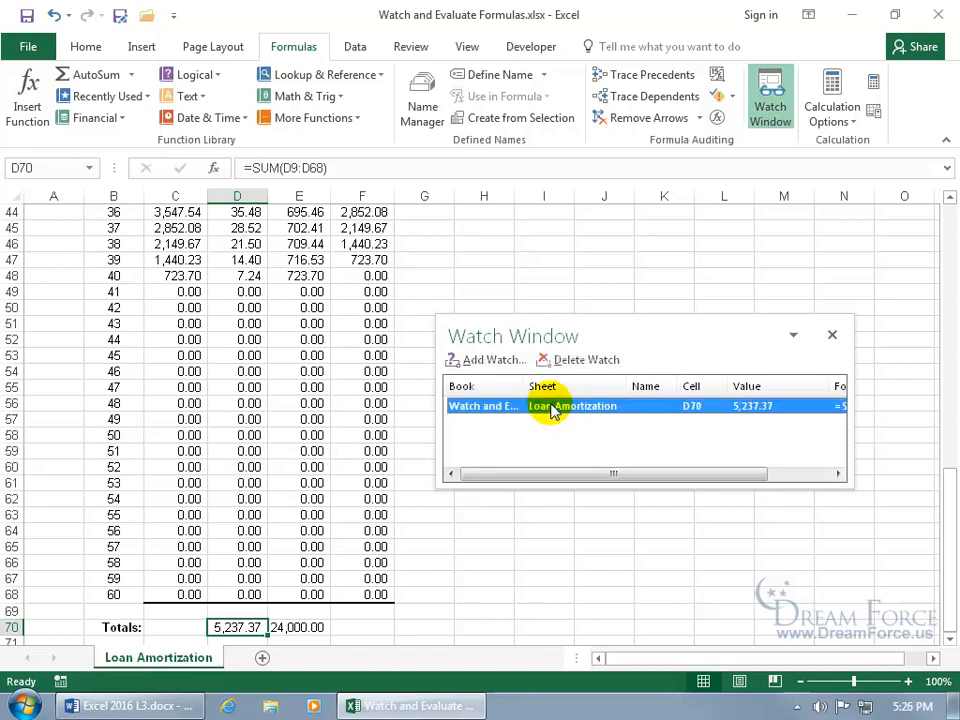
- Add a blank Sheet1, return to Loan Amortization, delete the D70 watch and close the Watch Window
left_click(262, 658)
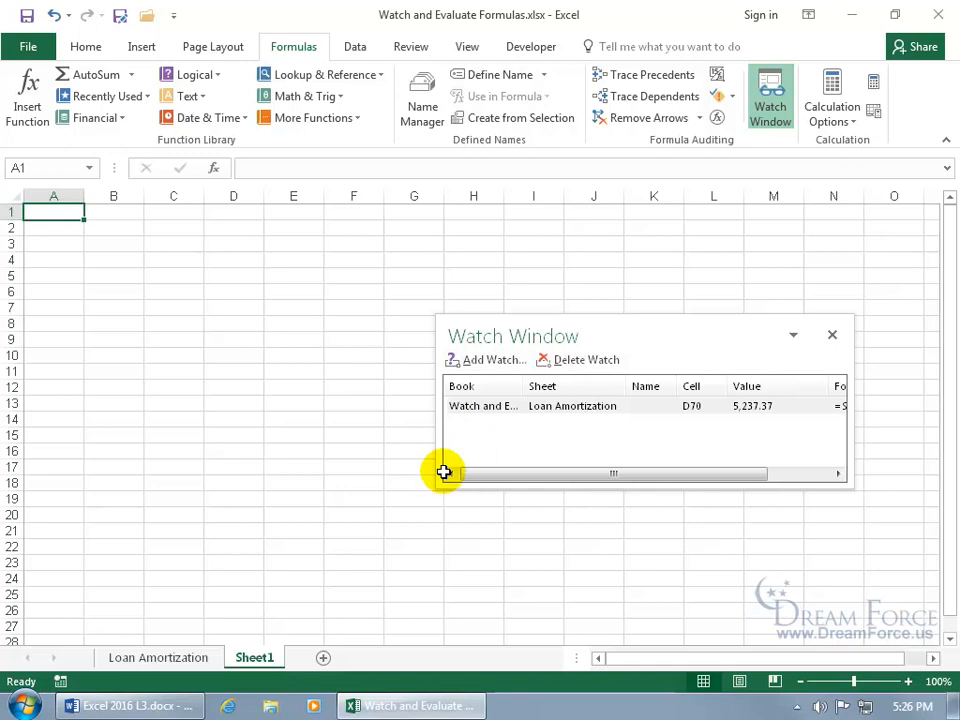
left_click(200, 657)
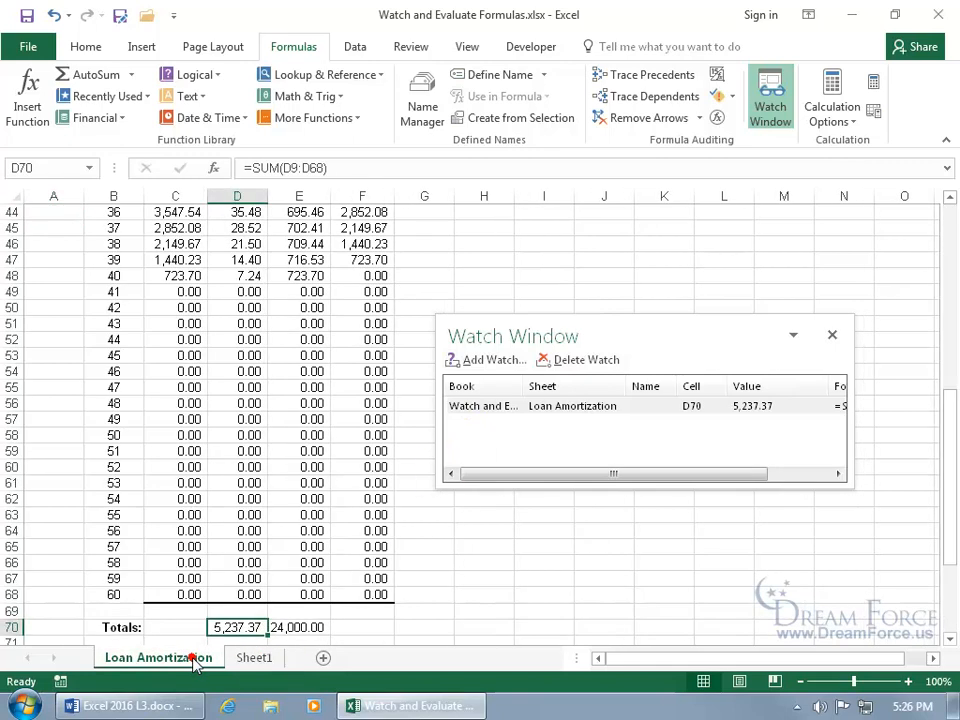
left_click(583, 406)
left_click(590, 359)
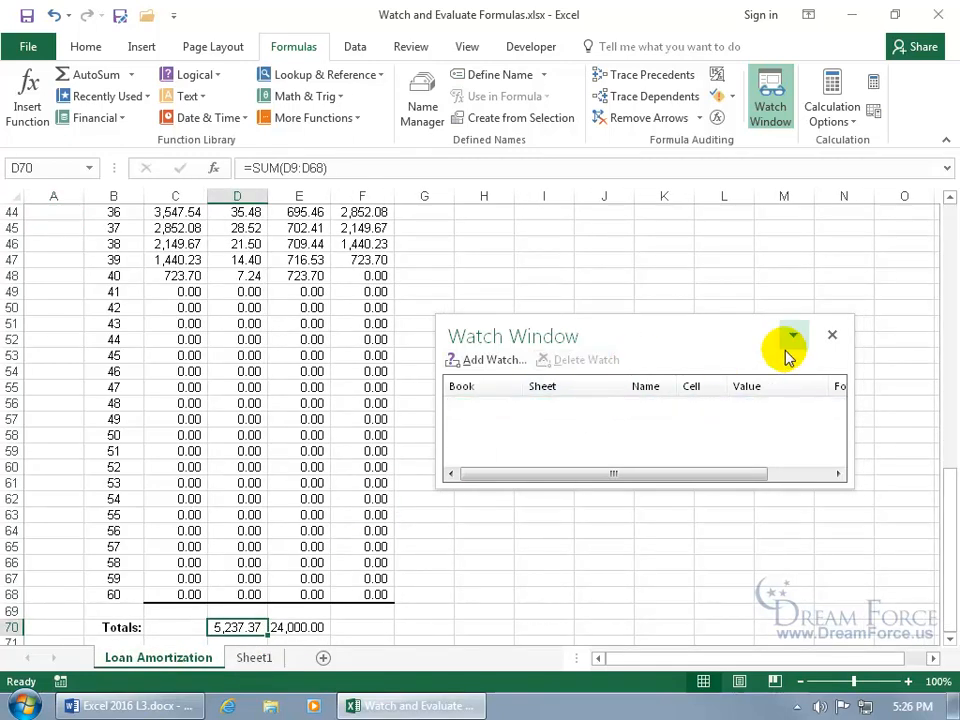
left_click(832, 336)
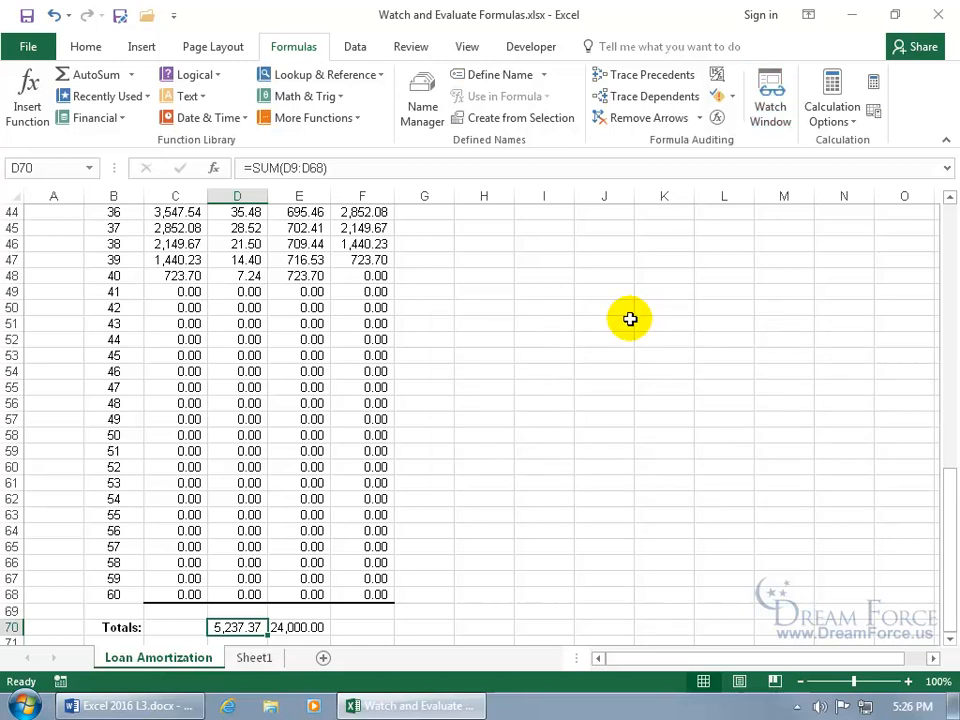
left_click_drag(947, 465, 949, 225)
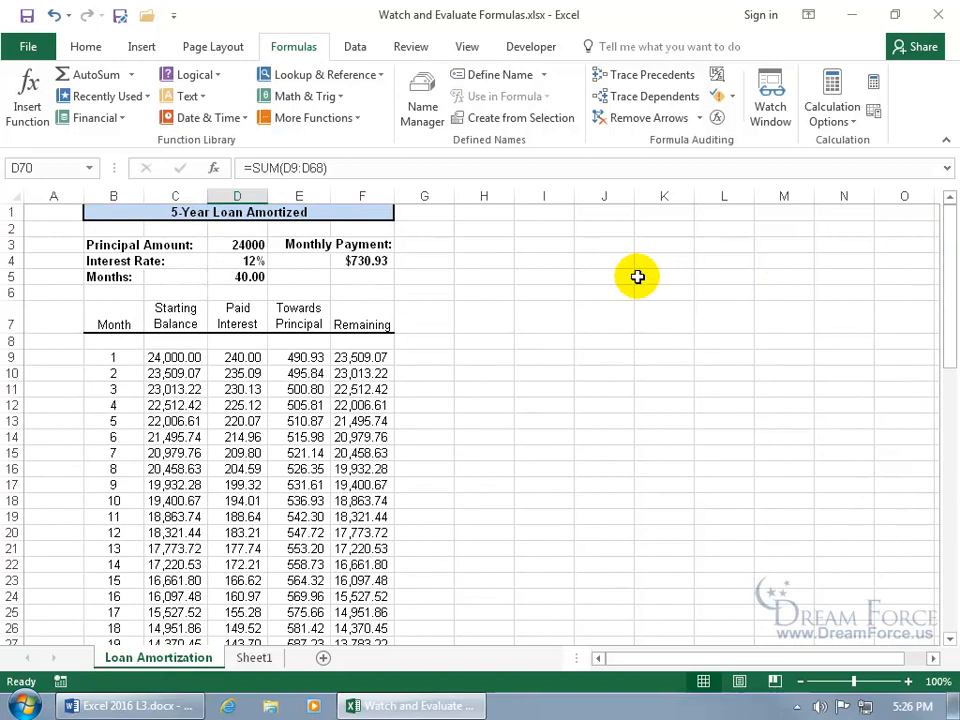
left_click(372, 260)
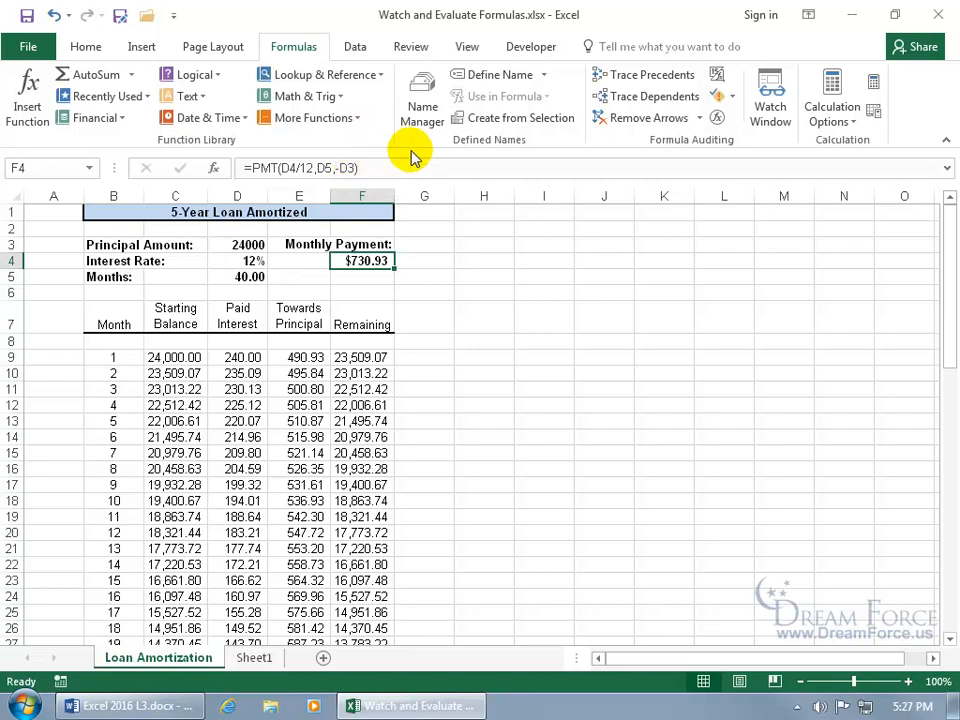
- Evaluate the F4 payment formula through 0.12, 0.01, 40 and -24000 to $730.93, then restart
left_click(718, 119)
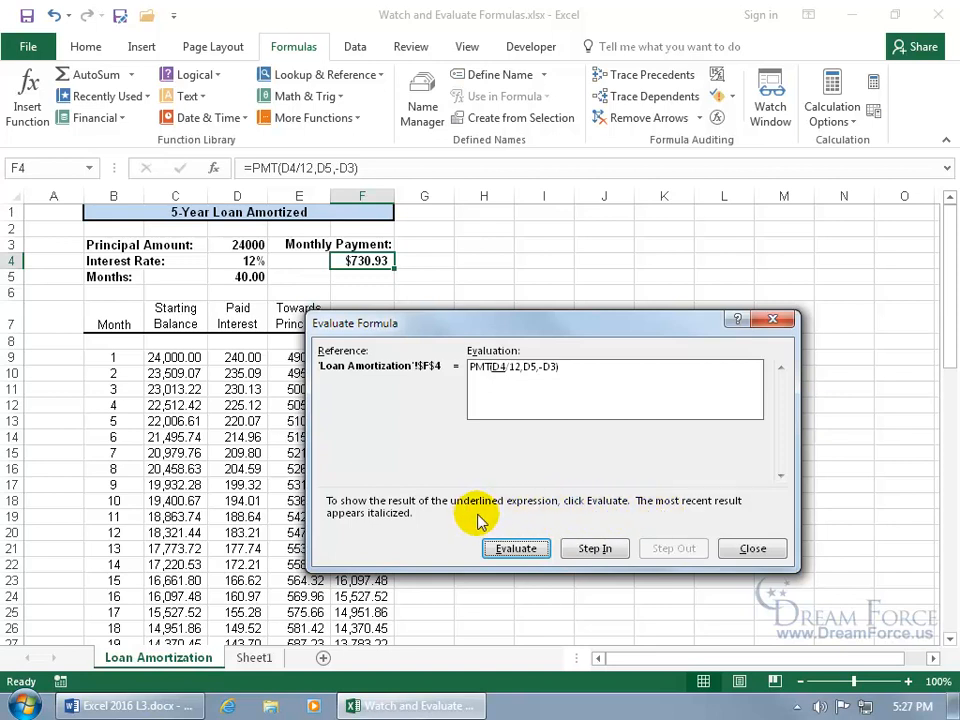
left_click(516, 550)
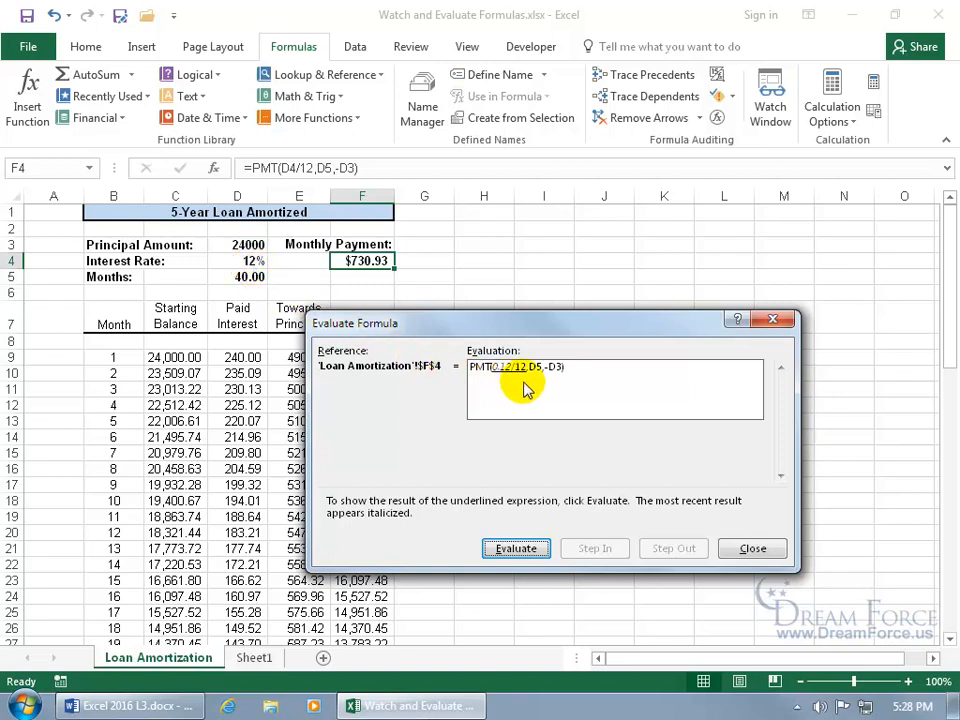
left_click(518, 549)
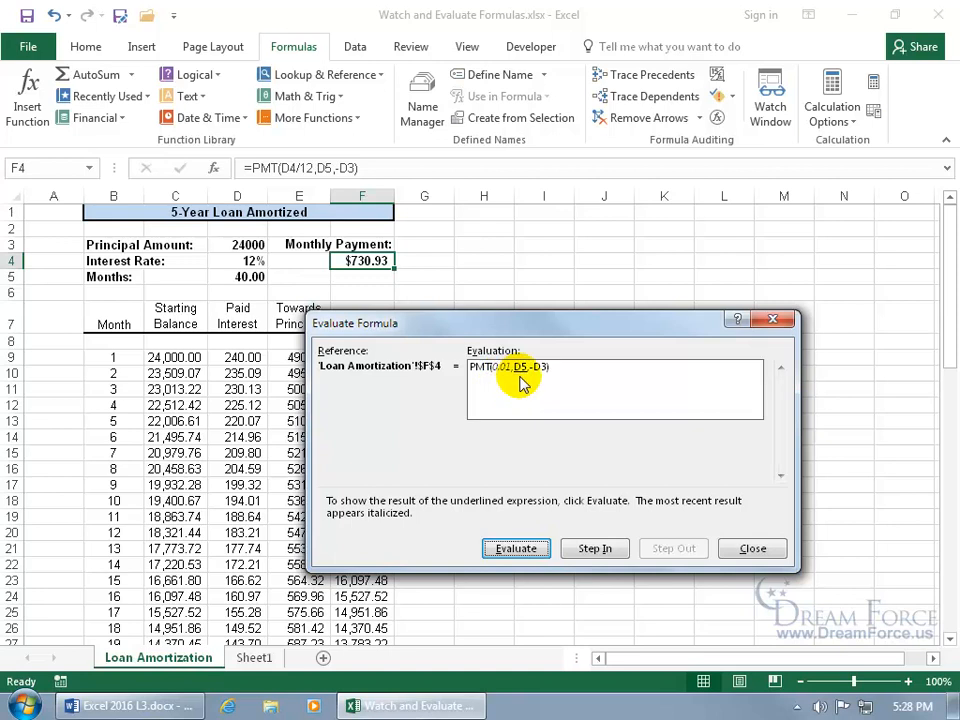
left_click(516, 549)
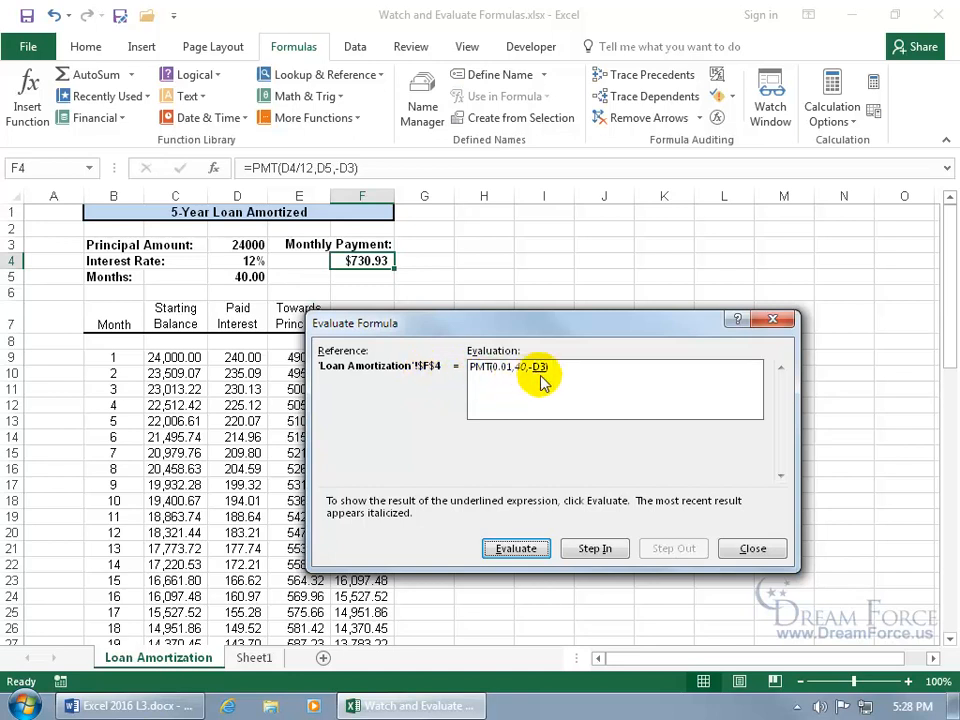
left_click(516, 548)
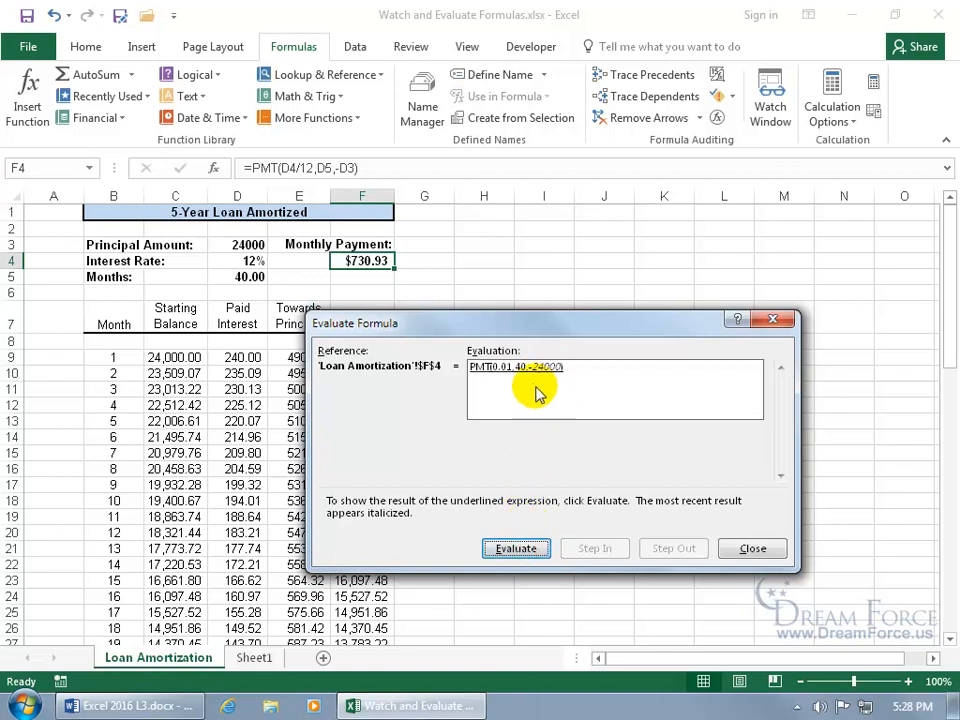
left_click(522, 550)
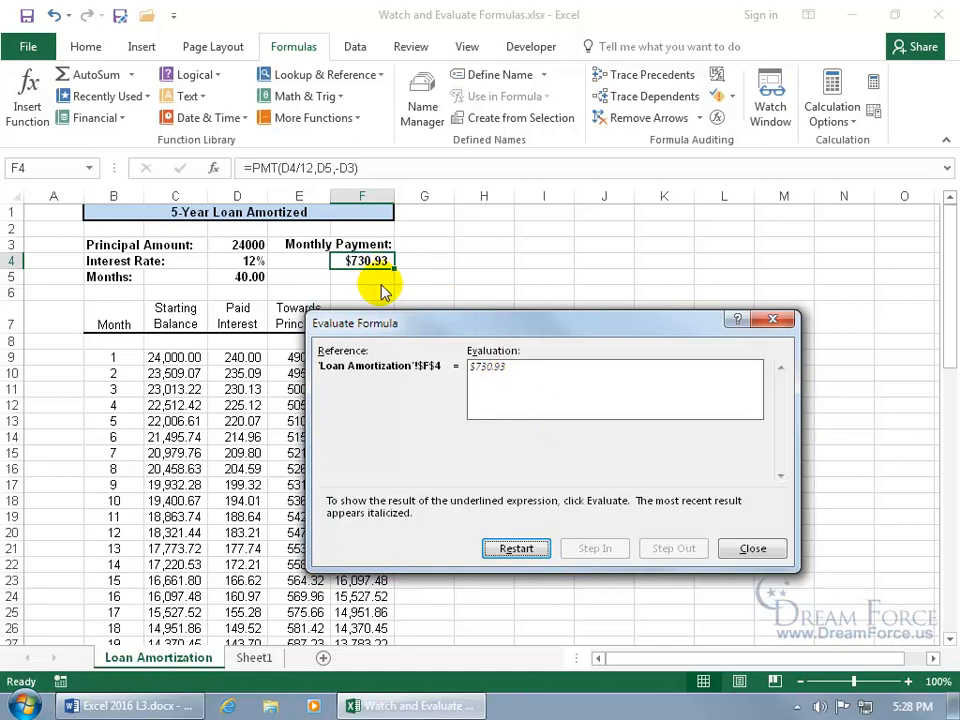
left_click(512, 549)
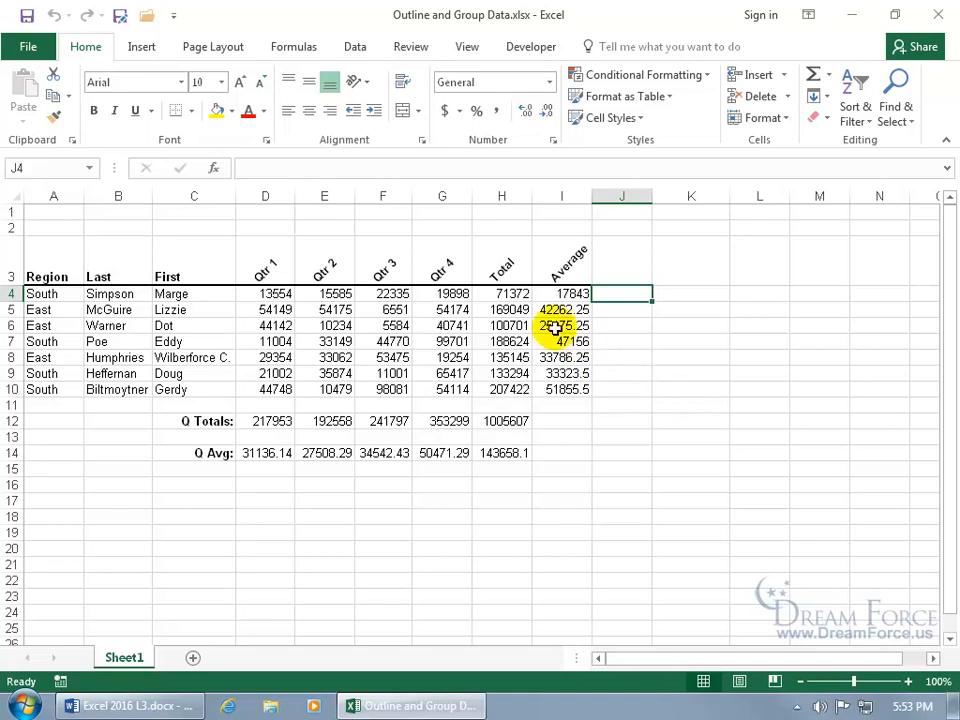
- Inspect the H4 Total formula and the D12 Qtr 1 SUM formula, leaving both unchanged
double_click(510, 294)
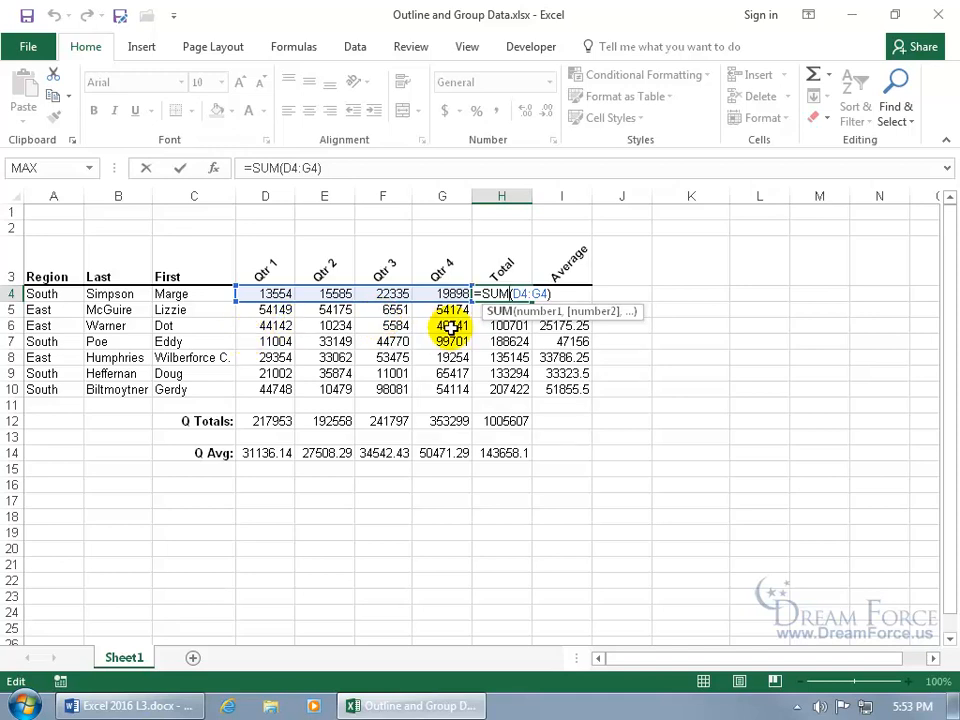
key("ctrl+Return")
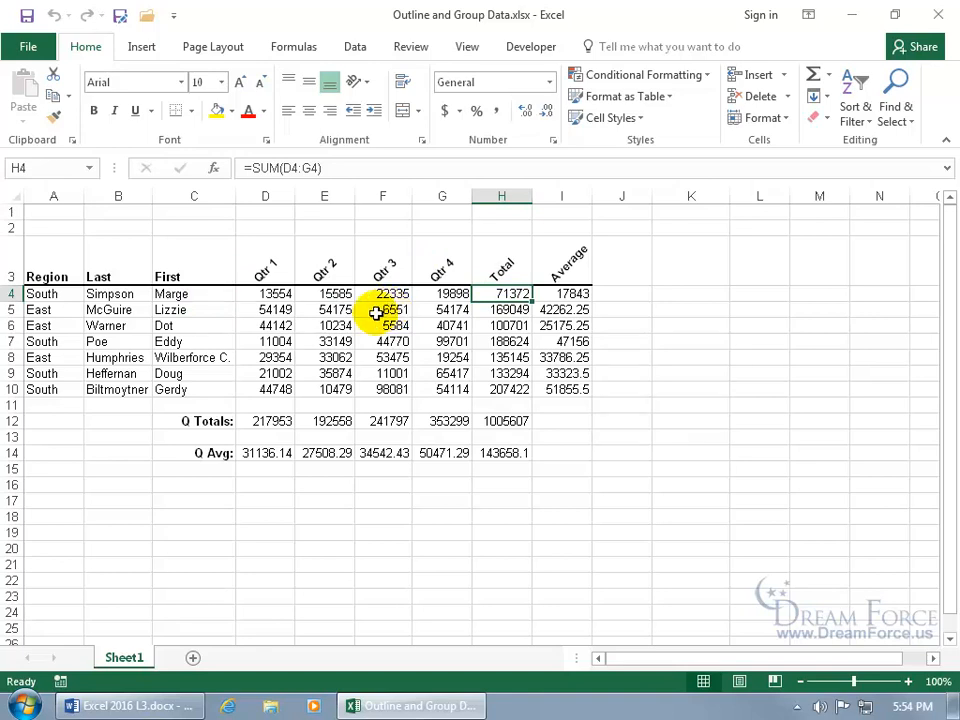
left_click(277, 421)
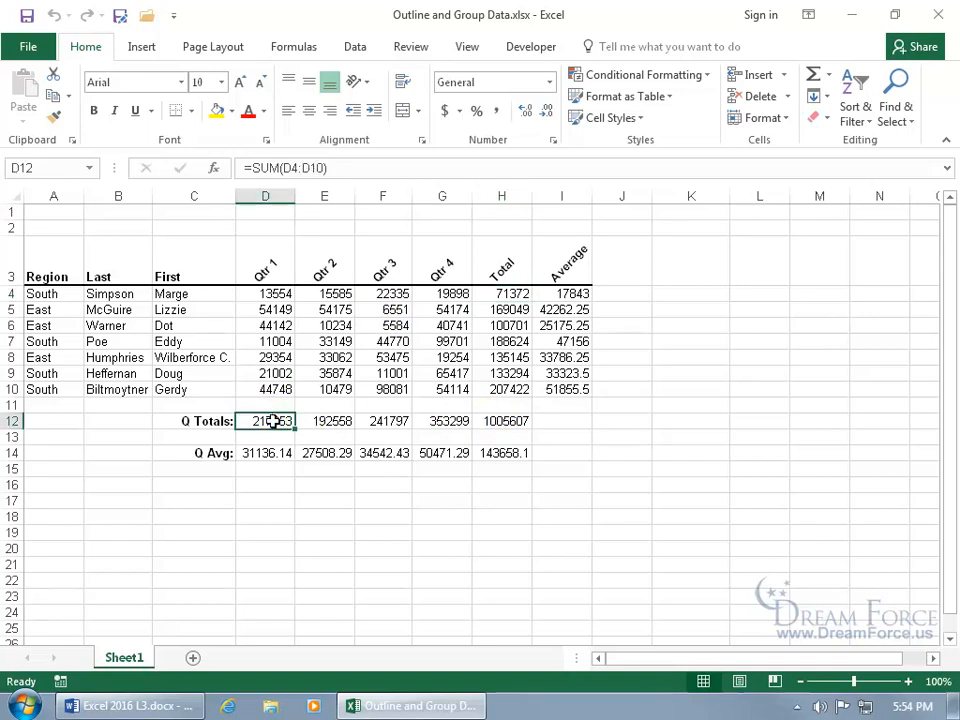
left_click(394, 500)
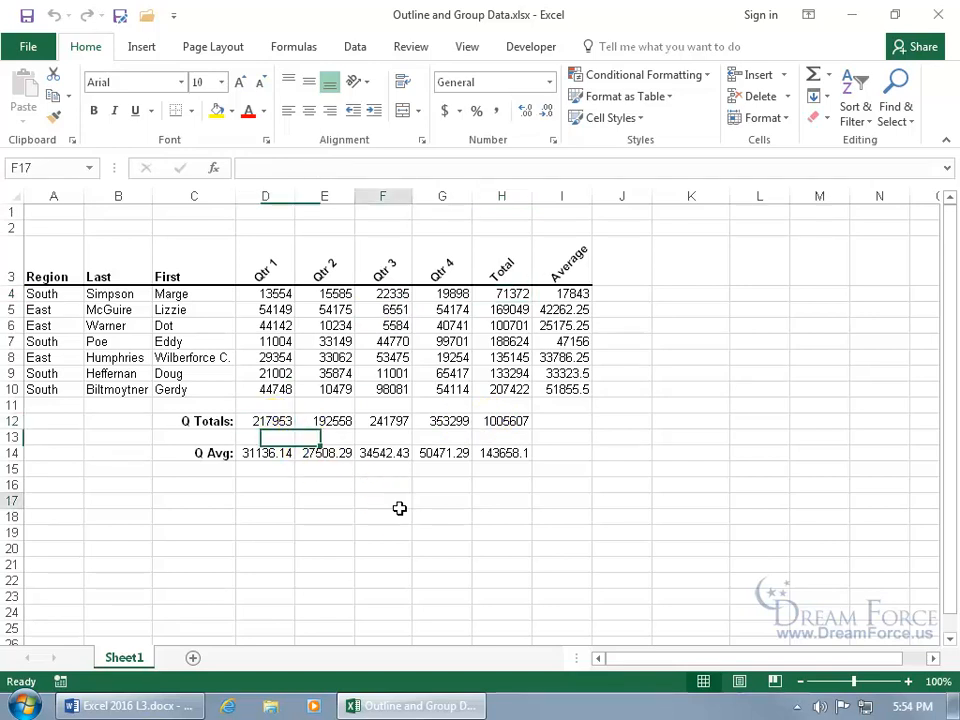
left_click(612, 481)
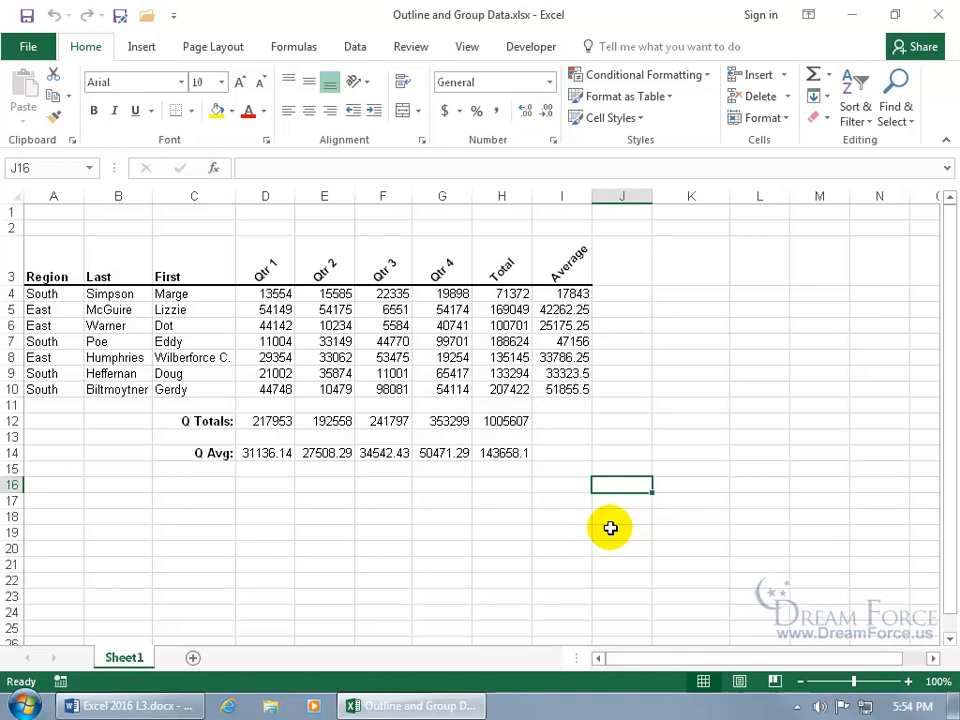
double_click(275, 423)
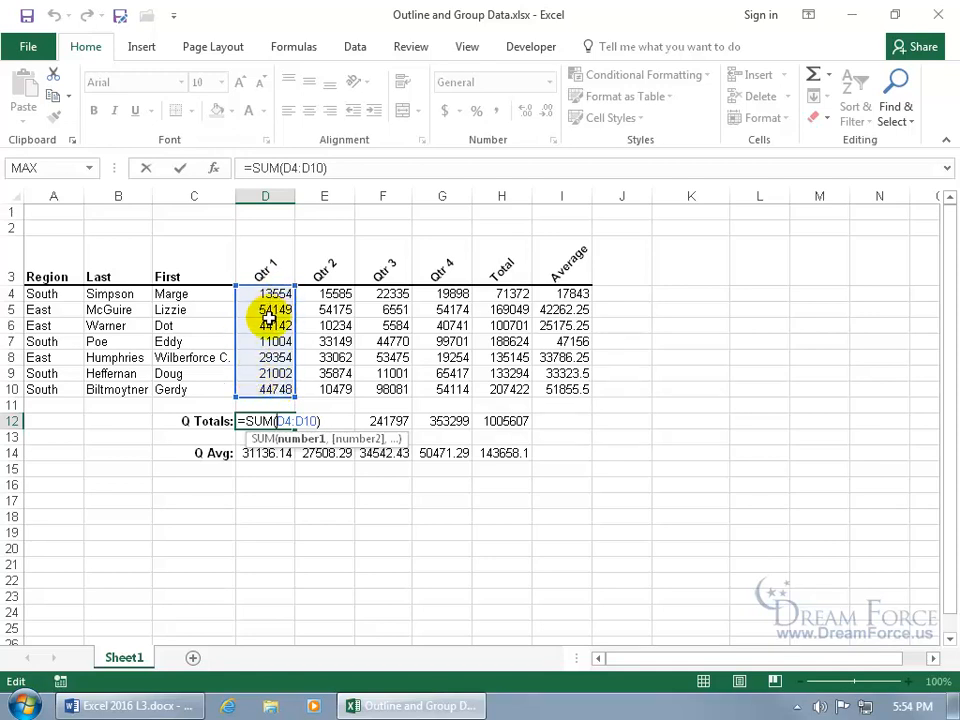
key("ctrl+Return")
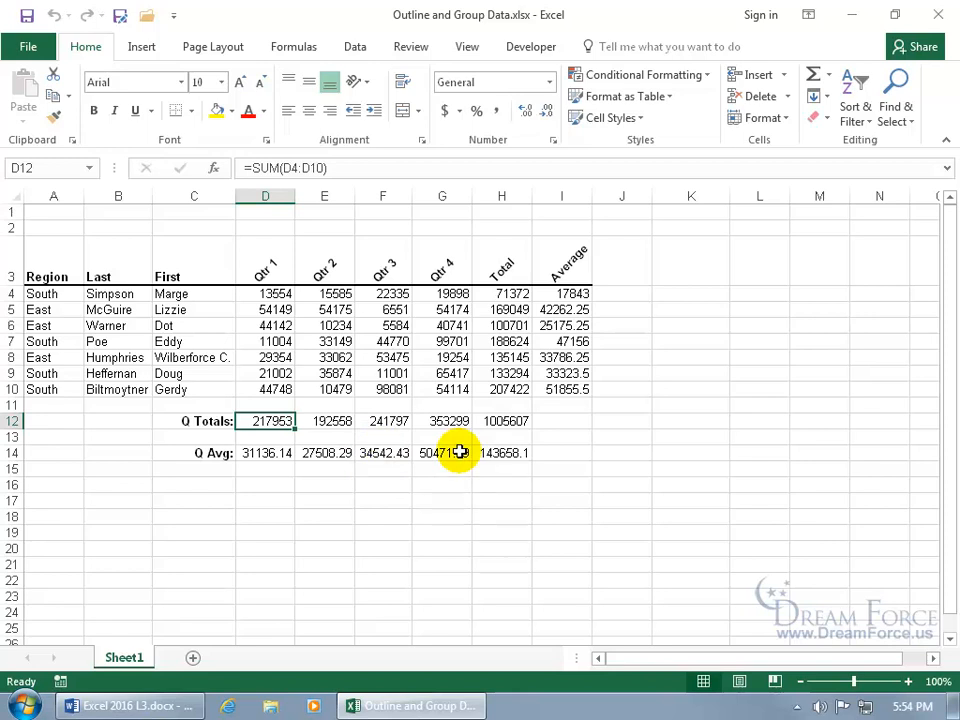
- Recheck H4's SUM and I4's AVERAGE formulas, then select the Qtr 1–4 figures D4:G4
double_click(516, 295)
key("Escape")
double_click(565, 298)
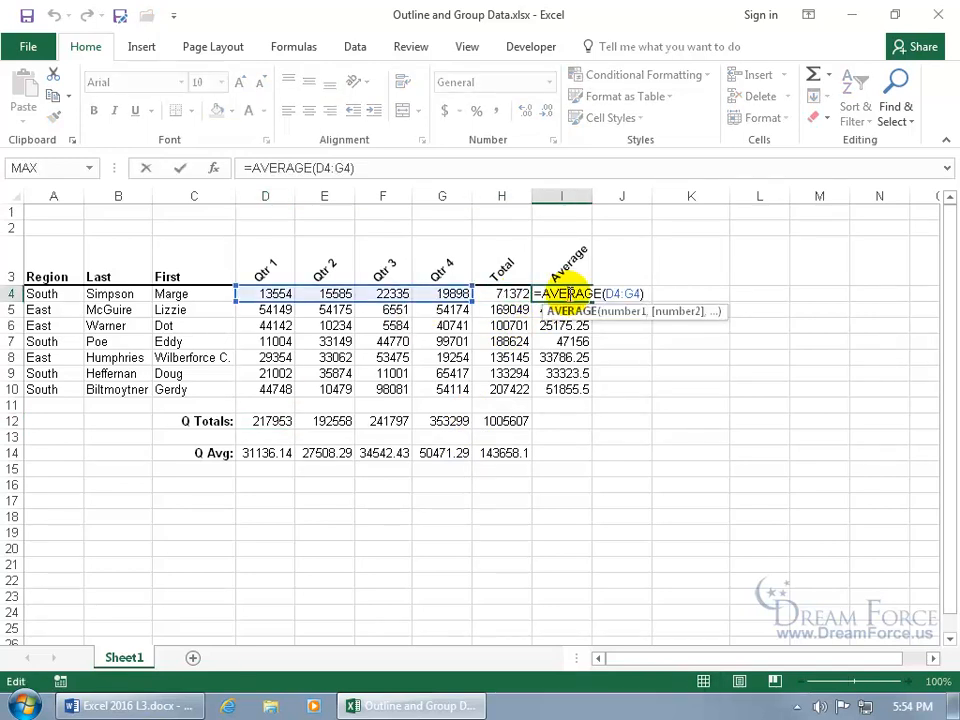
key("Escape")
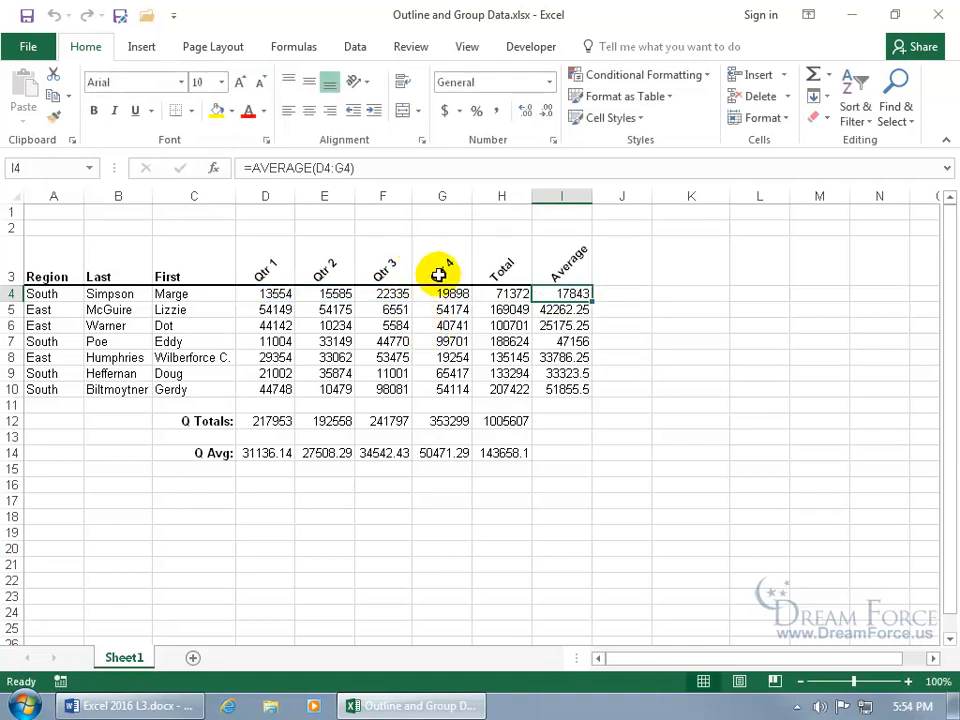
left_click_drag(443, 293, 282, 293)
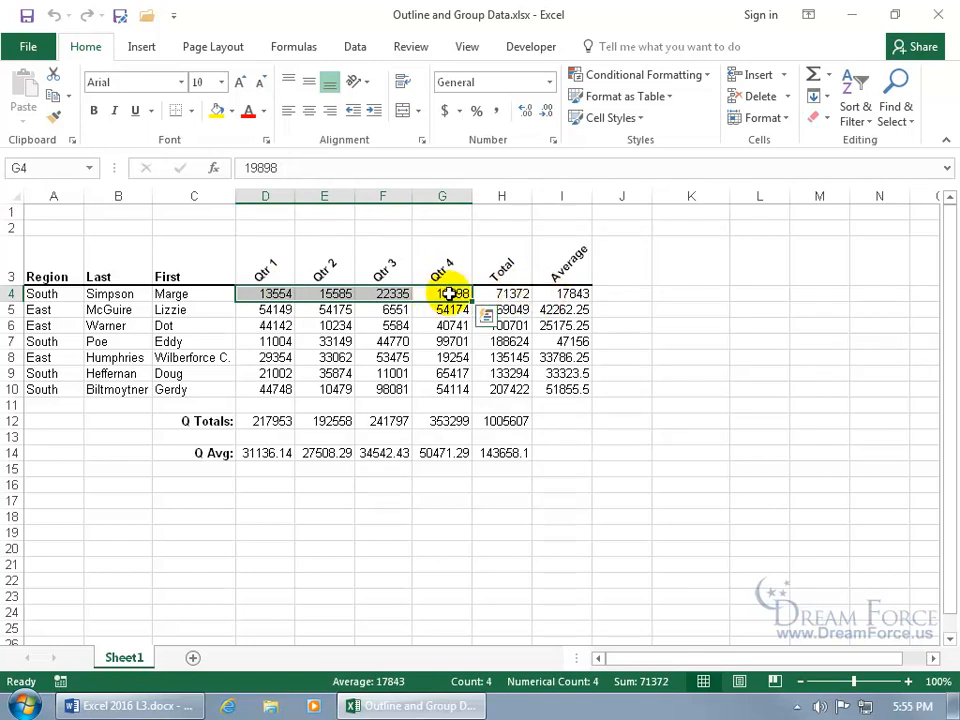
left_click(495, 293)
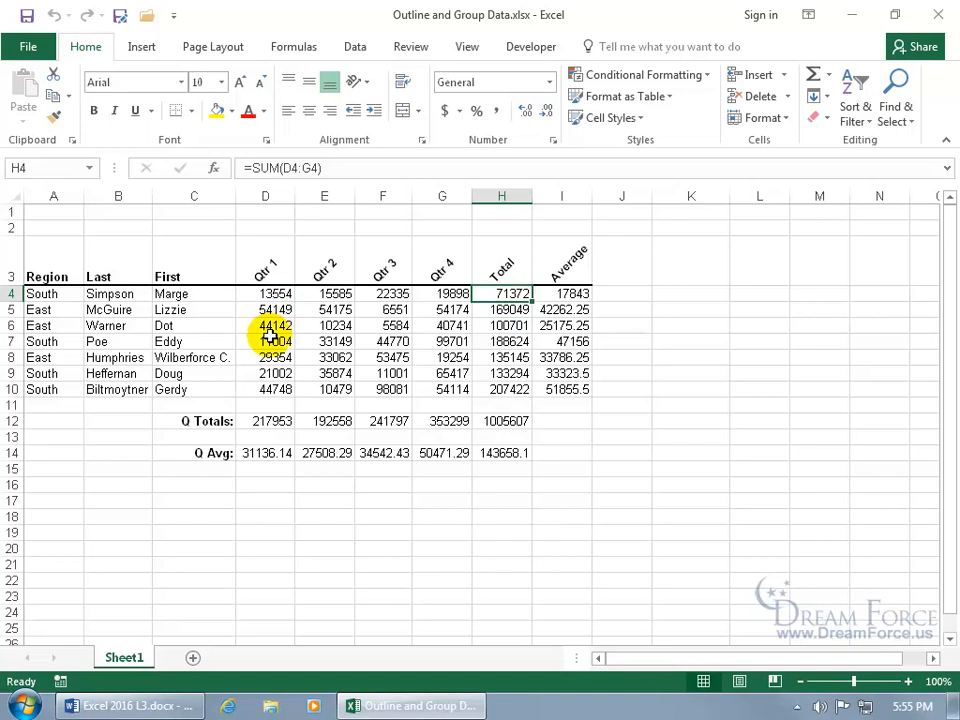
left_click(380, 327)
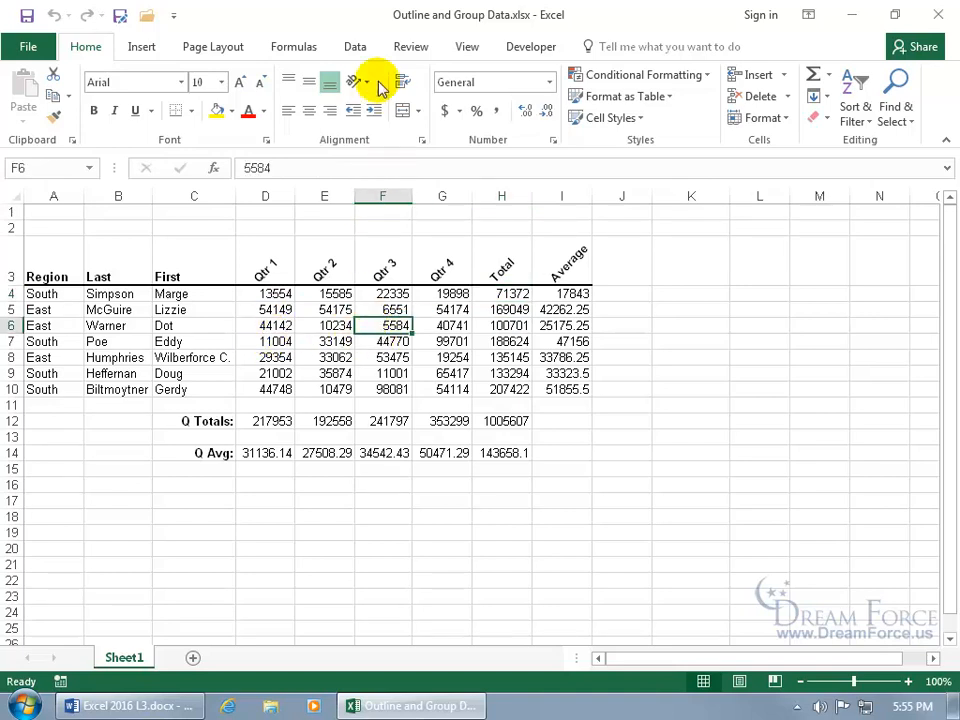
left_click(356, 46)
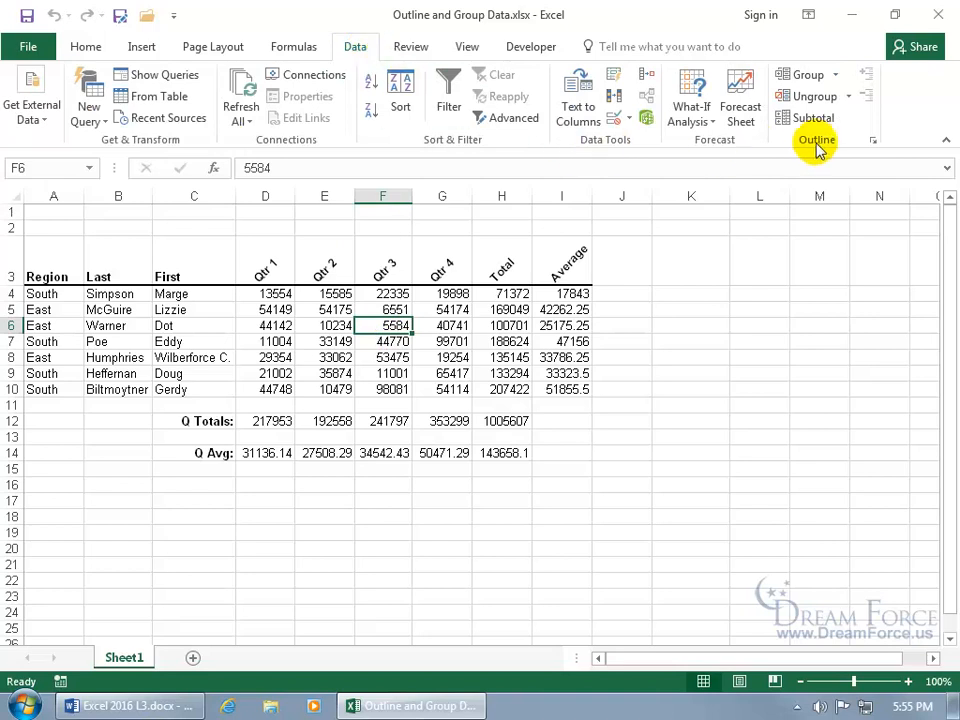
left_click(838, 77)
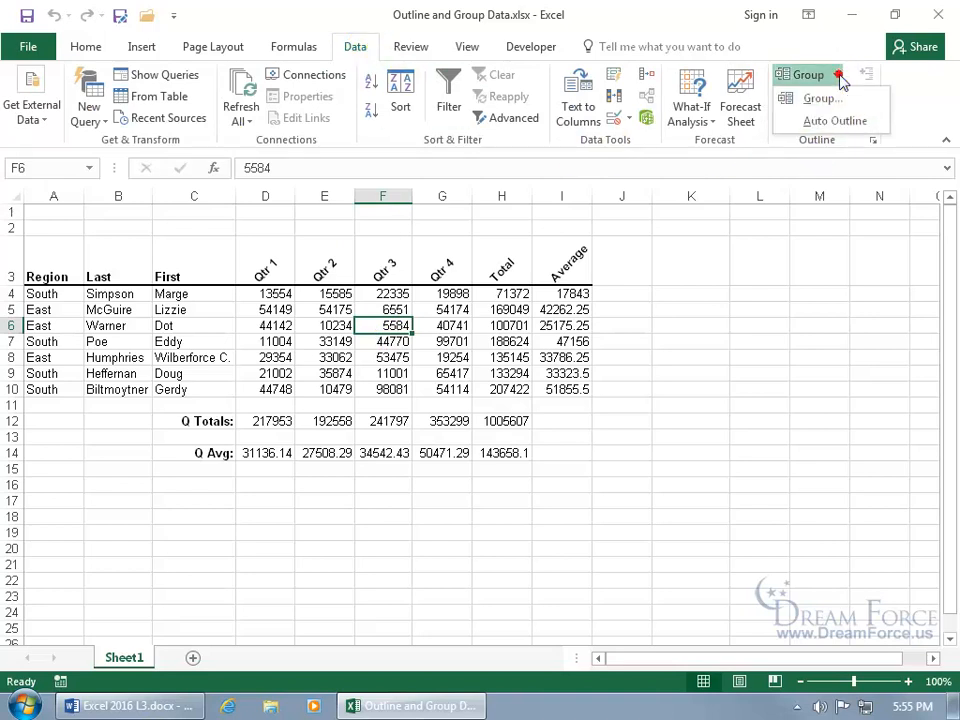
left_click(838, 124)
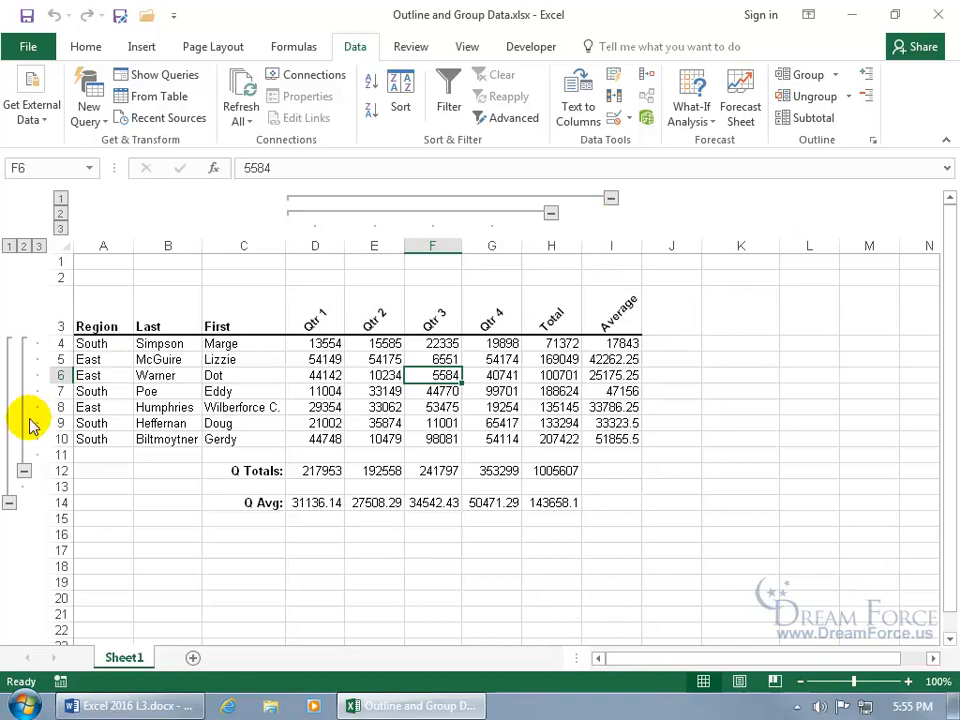
left_click(551, 213)
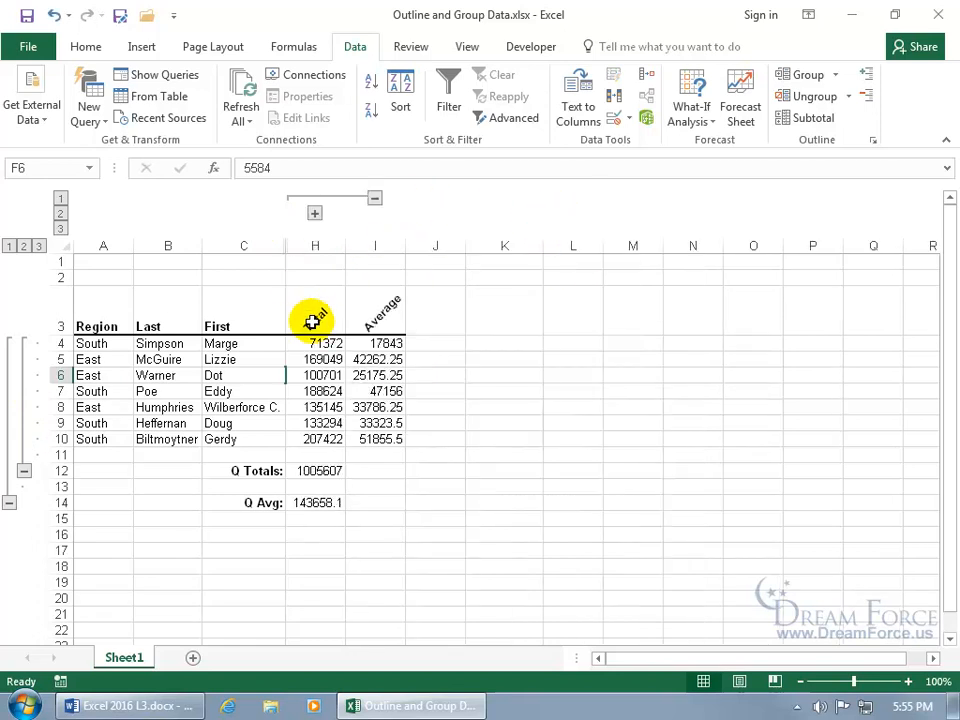
left_click(314, 213)
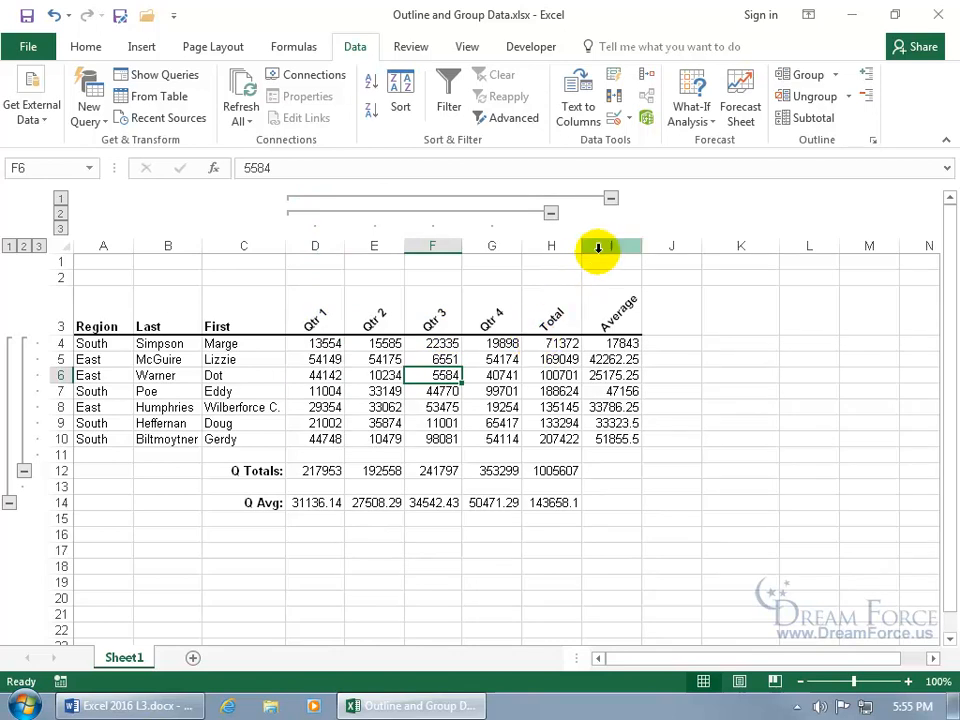
left_click(611, 199)
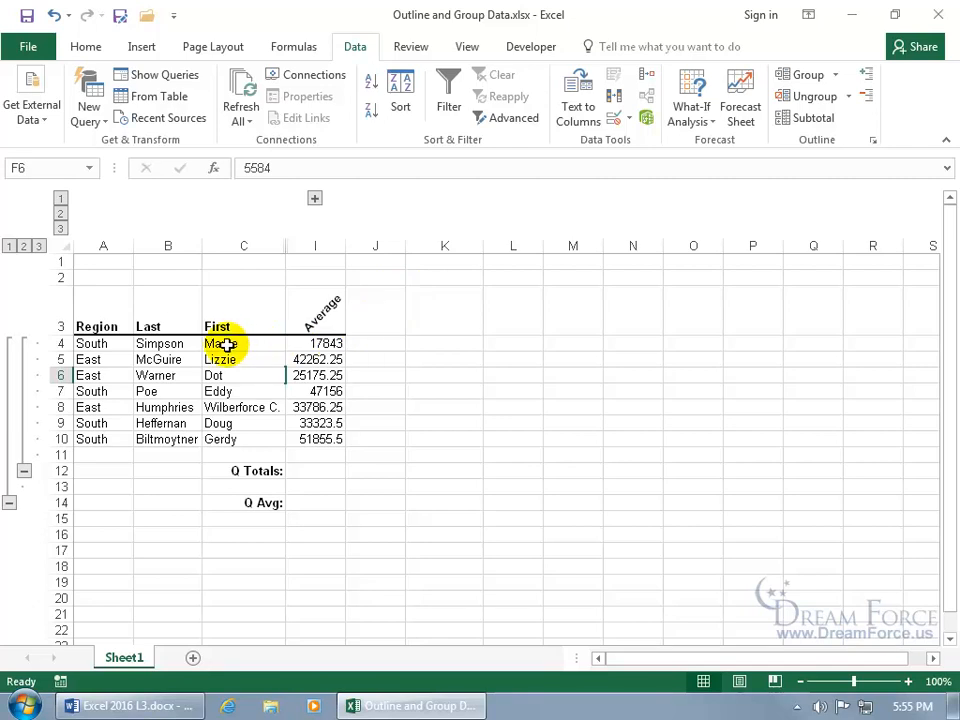
left_click(315, 199)
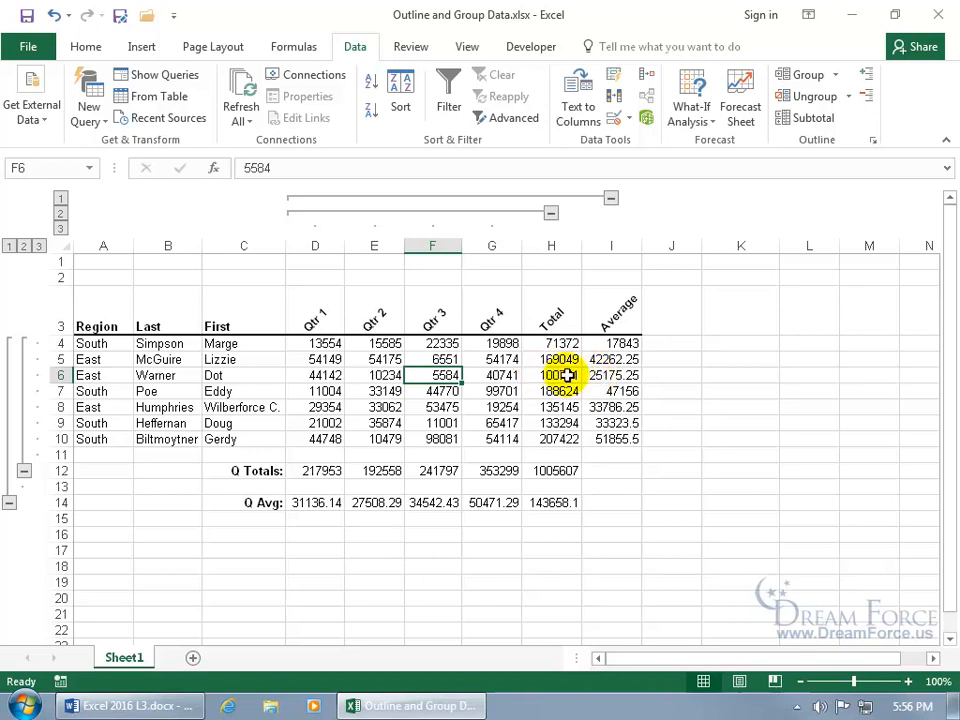
- Collapse and re-expand the rows above Q Totals, all rows, and the quarter column groups
left_click(24, 471)
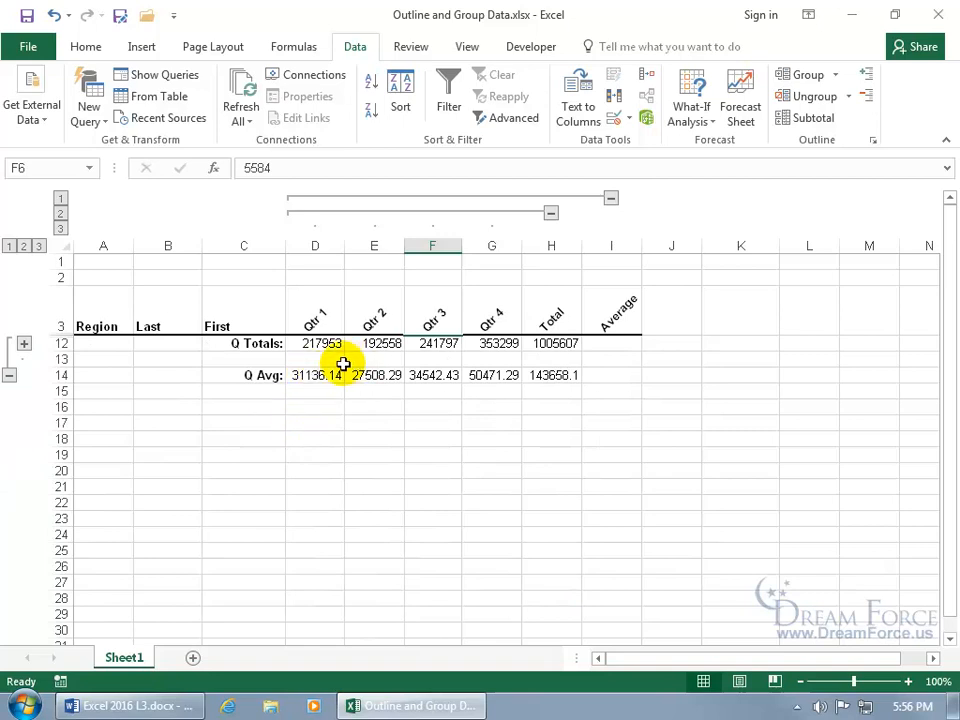
left_click(24, 343)
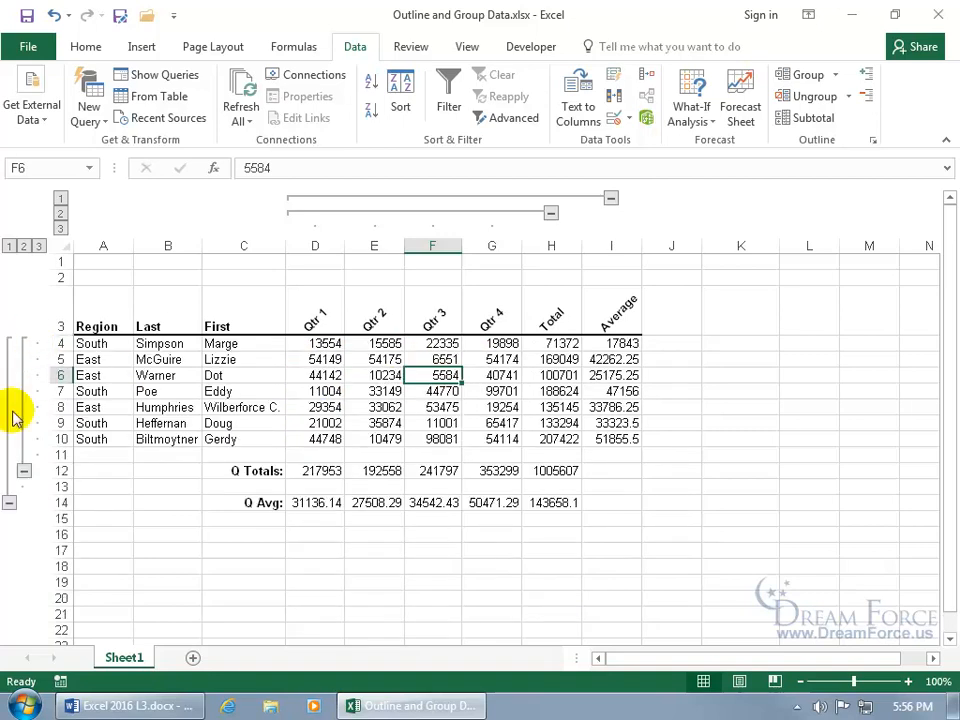
left_click(9, 498)
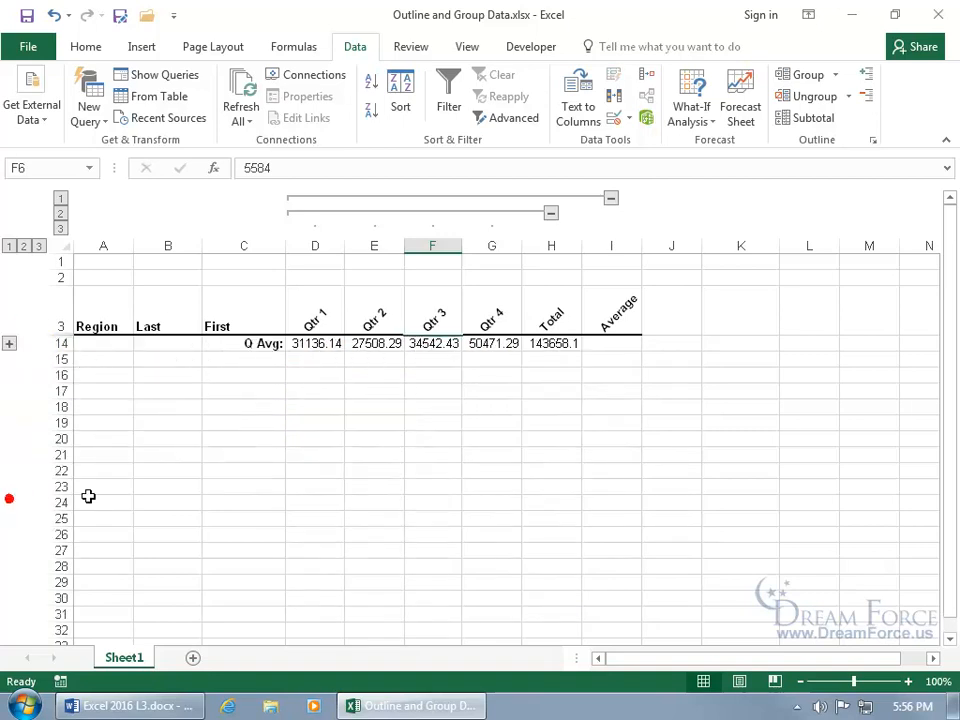
left_click(9, 343)
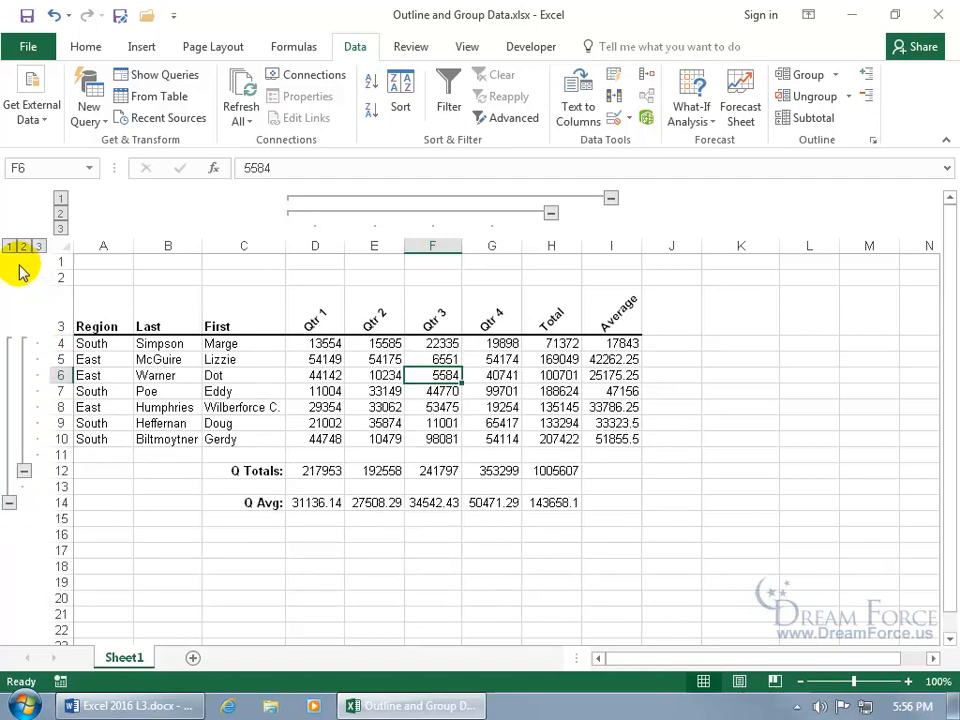
left_click(60, 198)
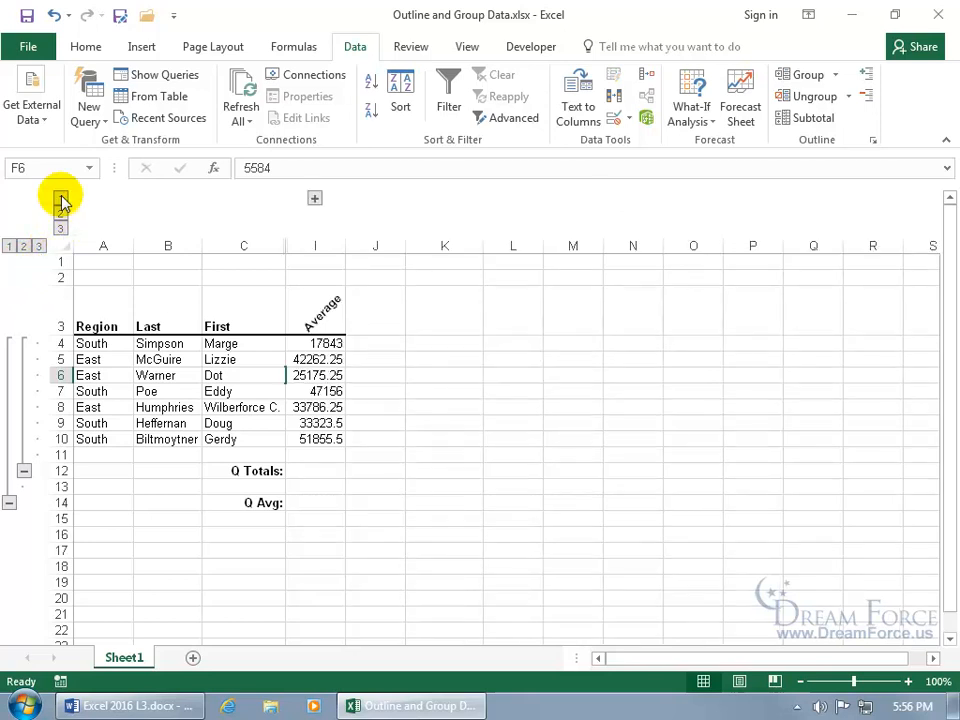
left_click(60, 213)
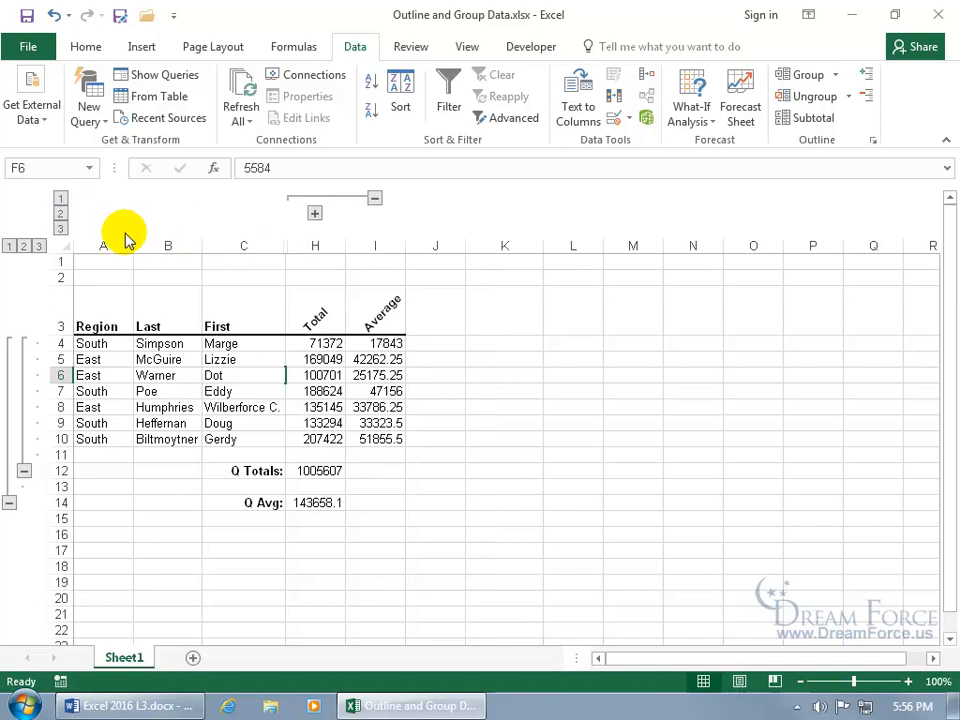
left_click(60, 228)
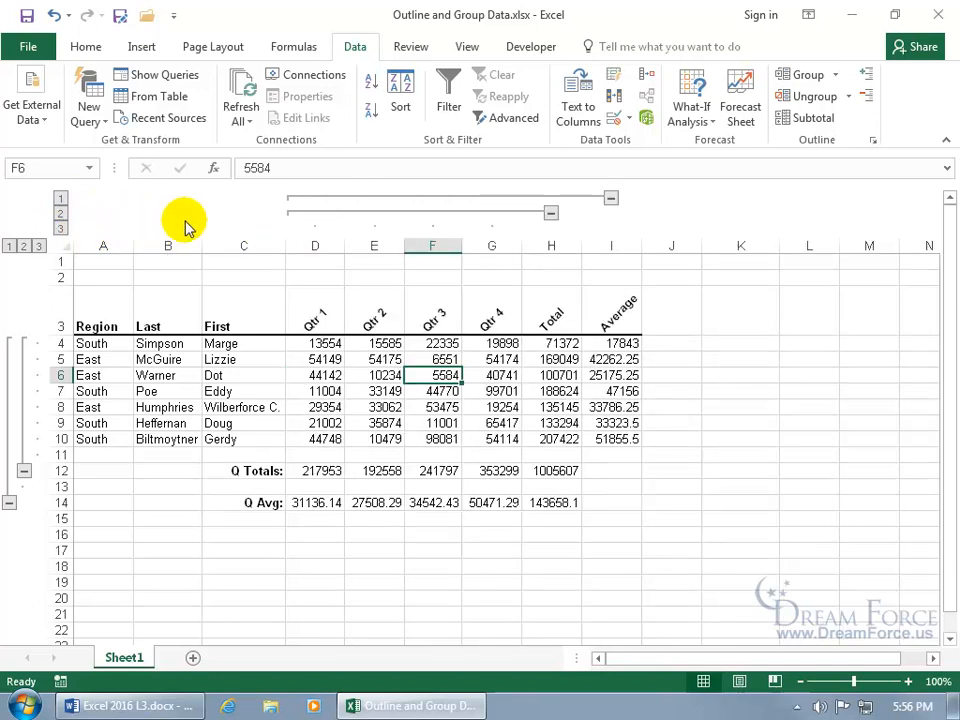
- Cycle row outline levels 1–3, then leave rows and columns at level 2
left_click(10, 247)
left_click(23, 247)
left_click(38, 247)
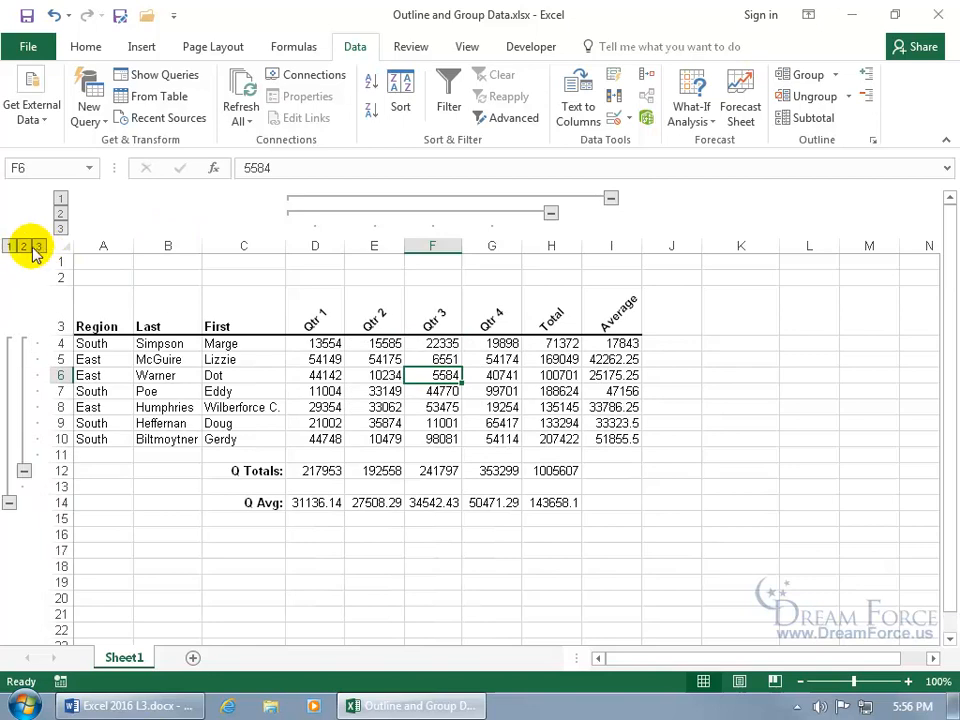
left_click(24, 247)
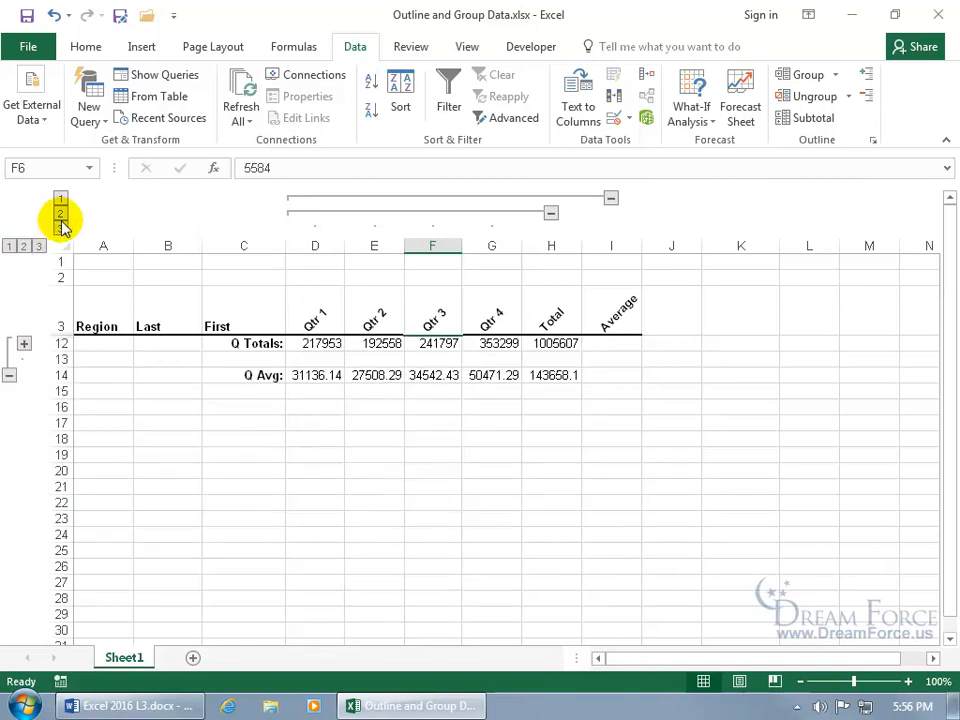
left_click(60, 213)
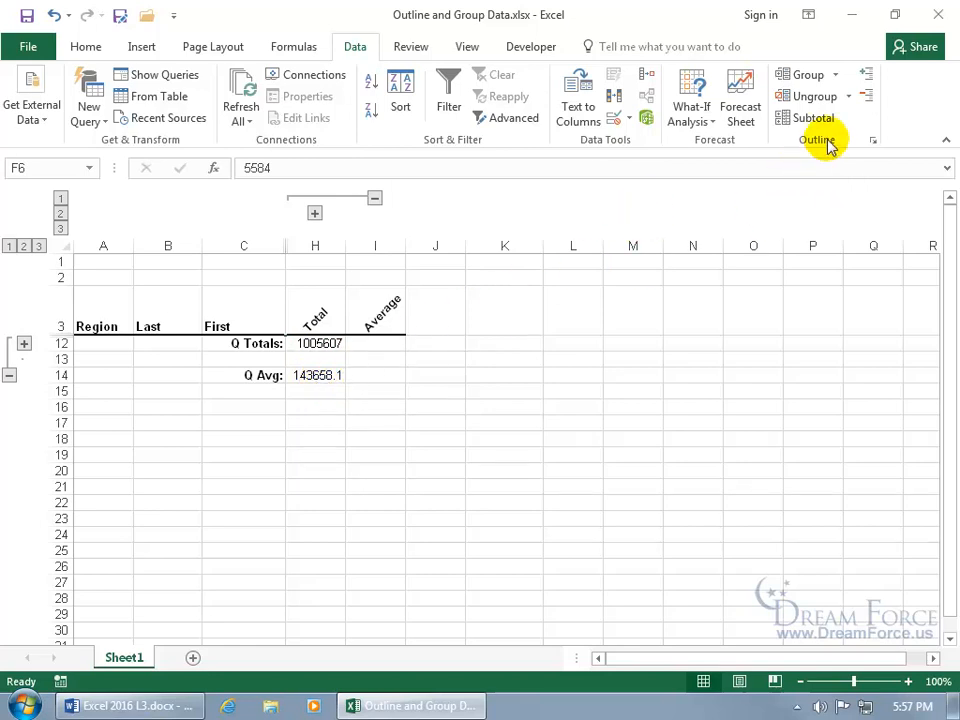
- Remove all outline grouping from the sales sheet with Ungroup > Clear Outline
left_click(847, 97)
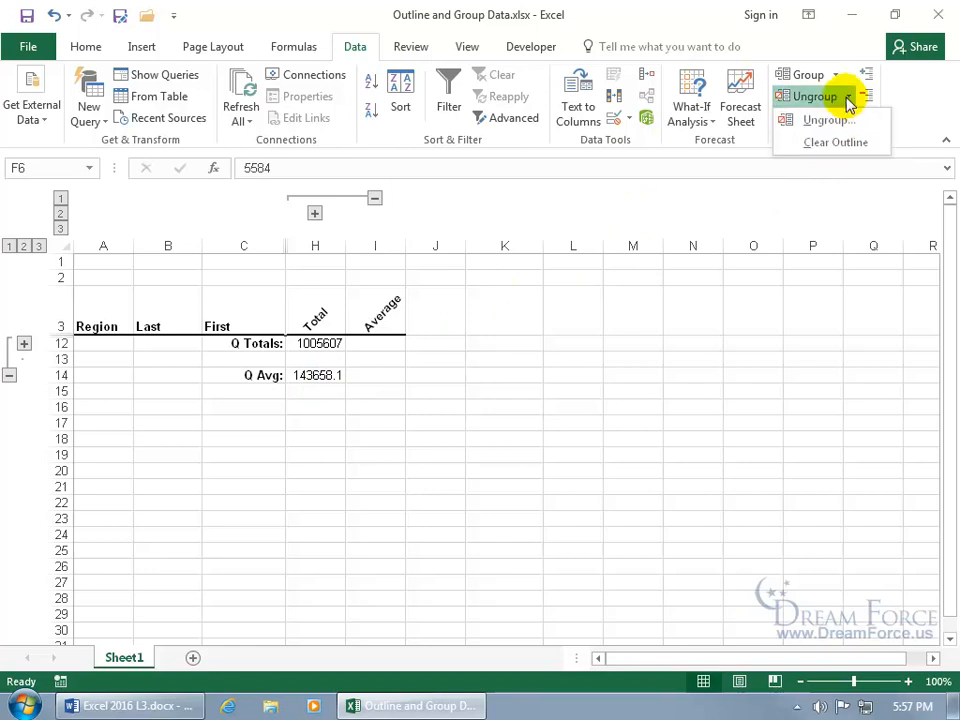
left_click(848, 144)
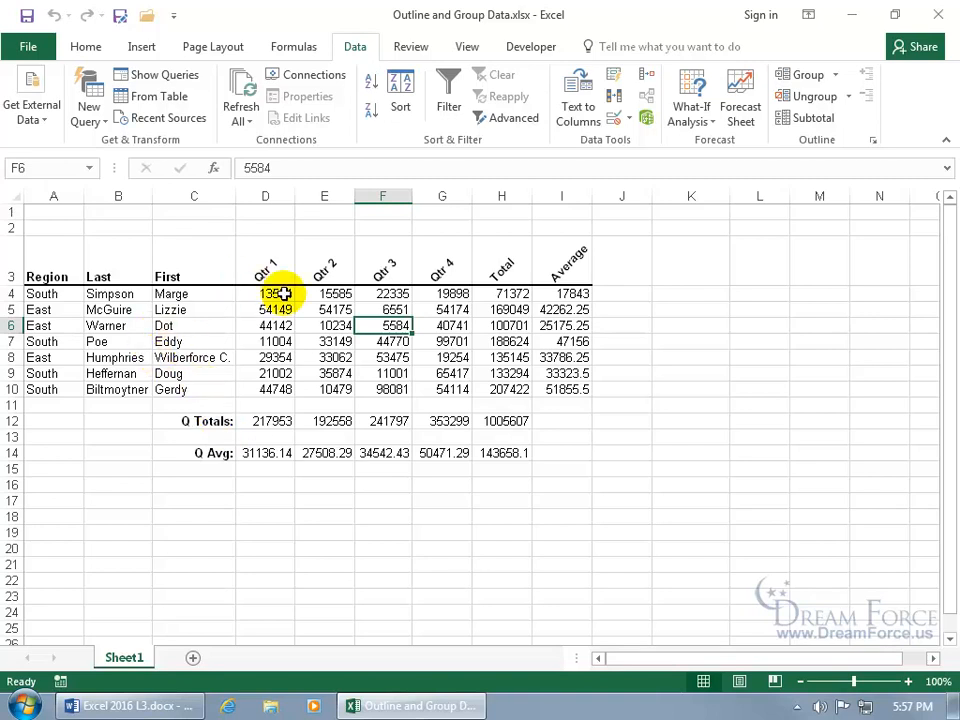
left_click_drag(279, 294, 467, 293)
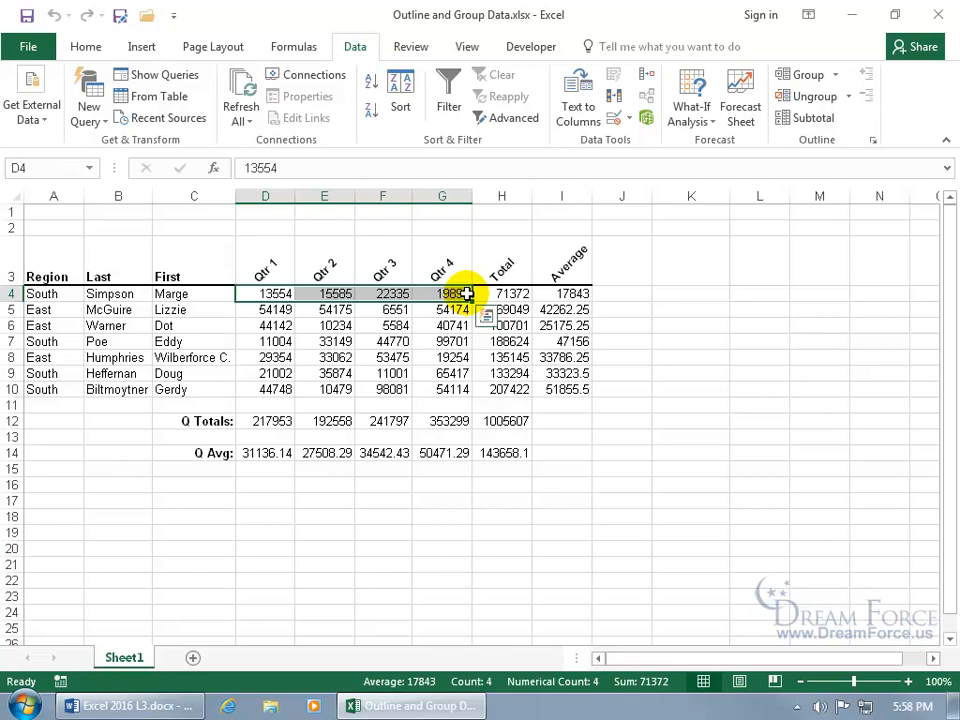
left_click_drag(262, 197, 439, 195)
left_click(282, 293)
left_click_drag(275, 293, 448, 296)
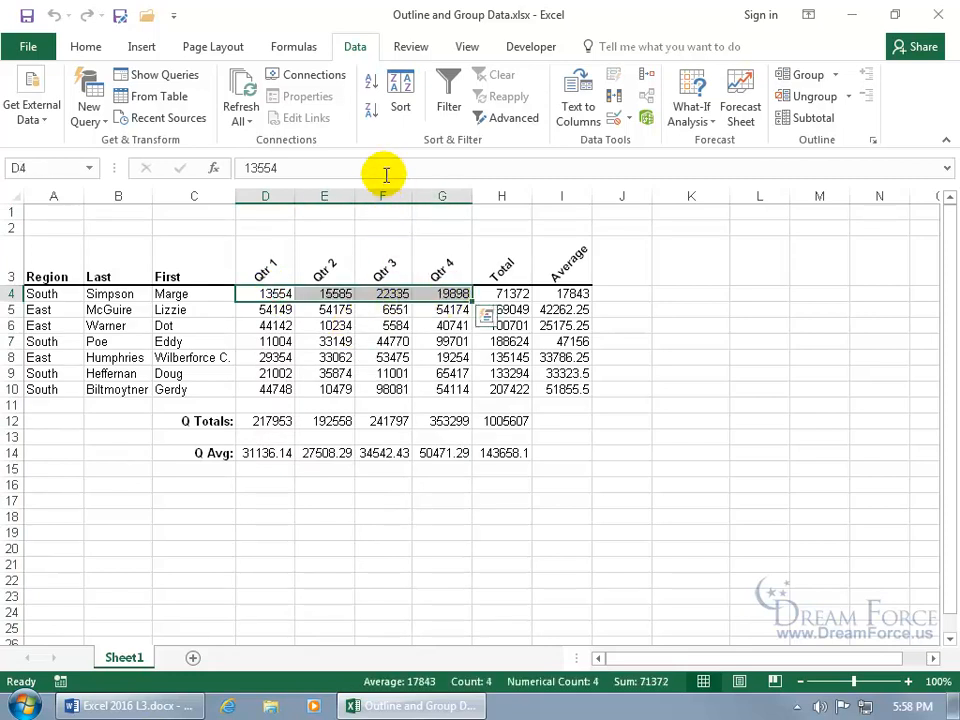
left_click(835, 78)
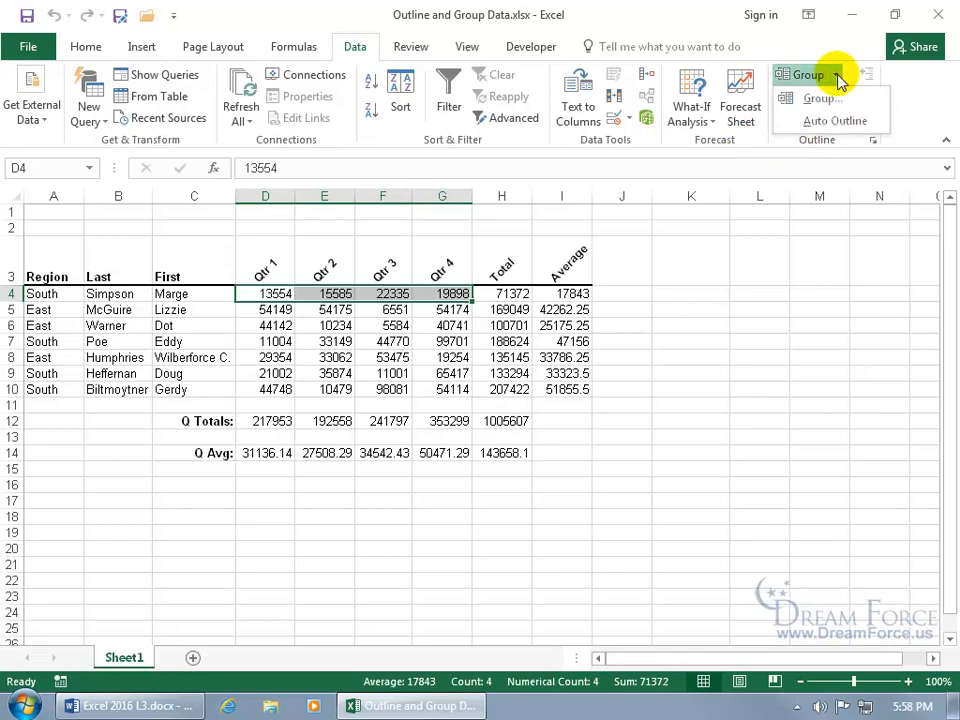
left_click(832, 97)
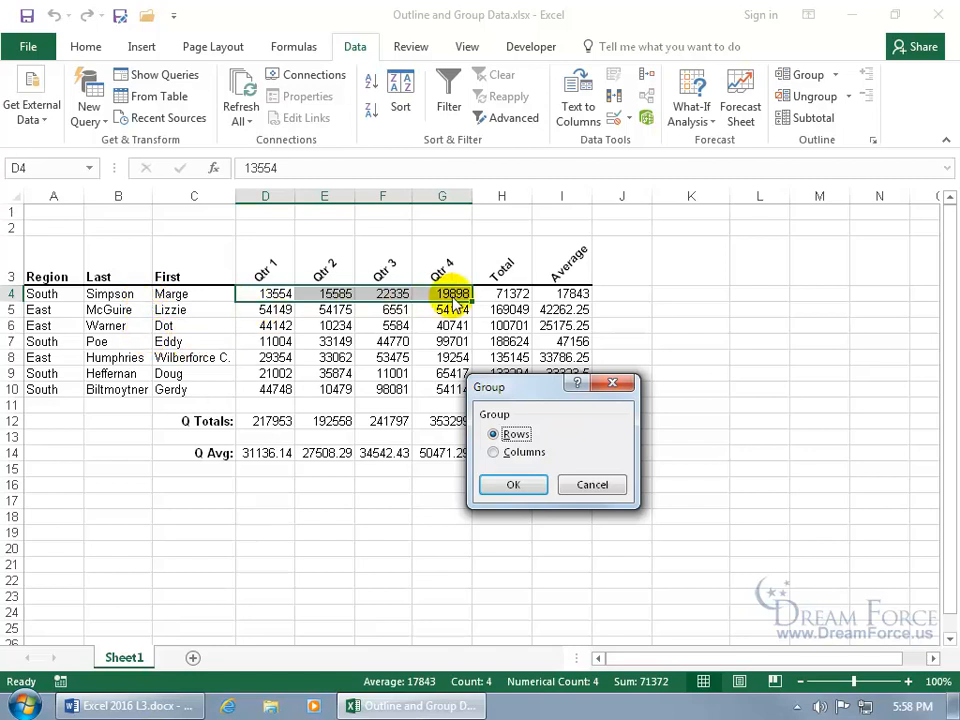
left_click(494, 452)
left_click(510, 484)
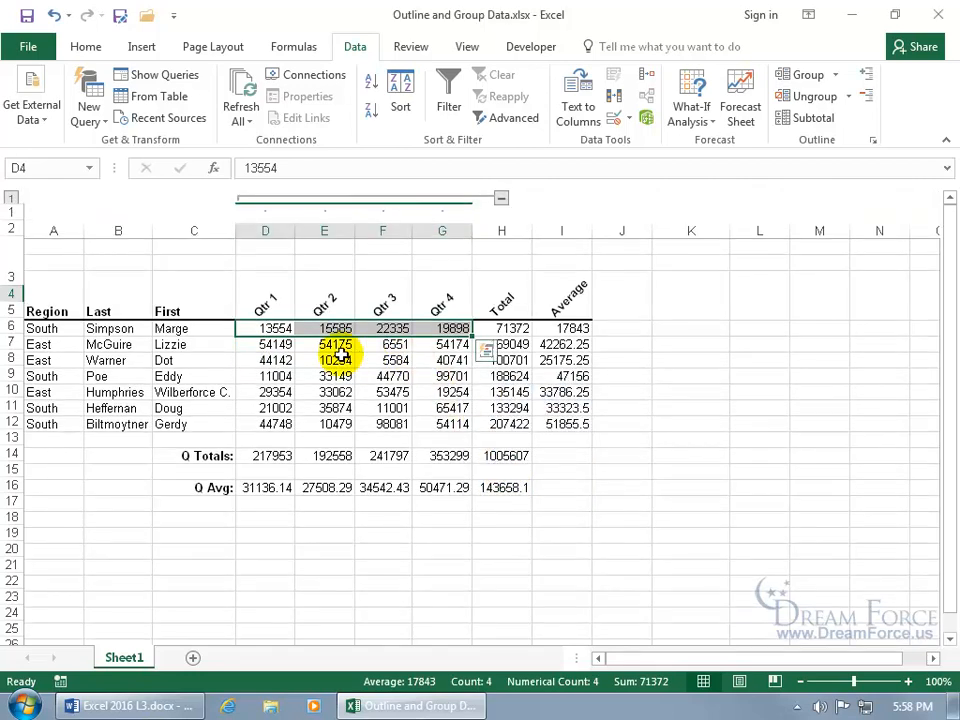
left_click(501, 199)
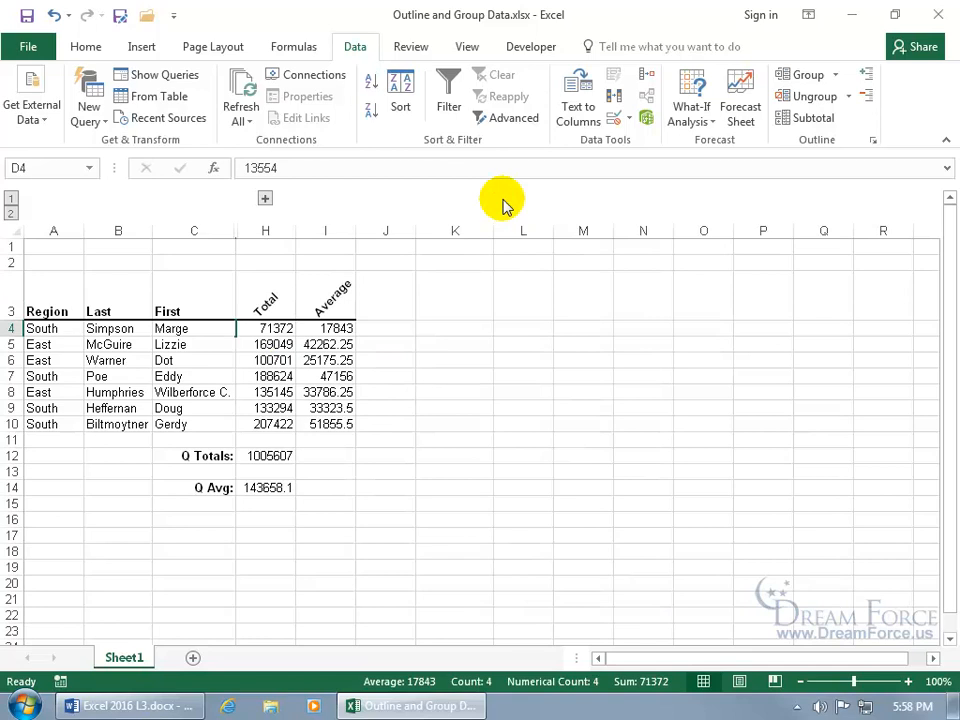
left_click(11, 198)
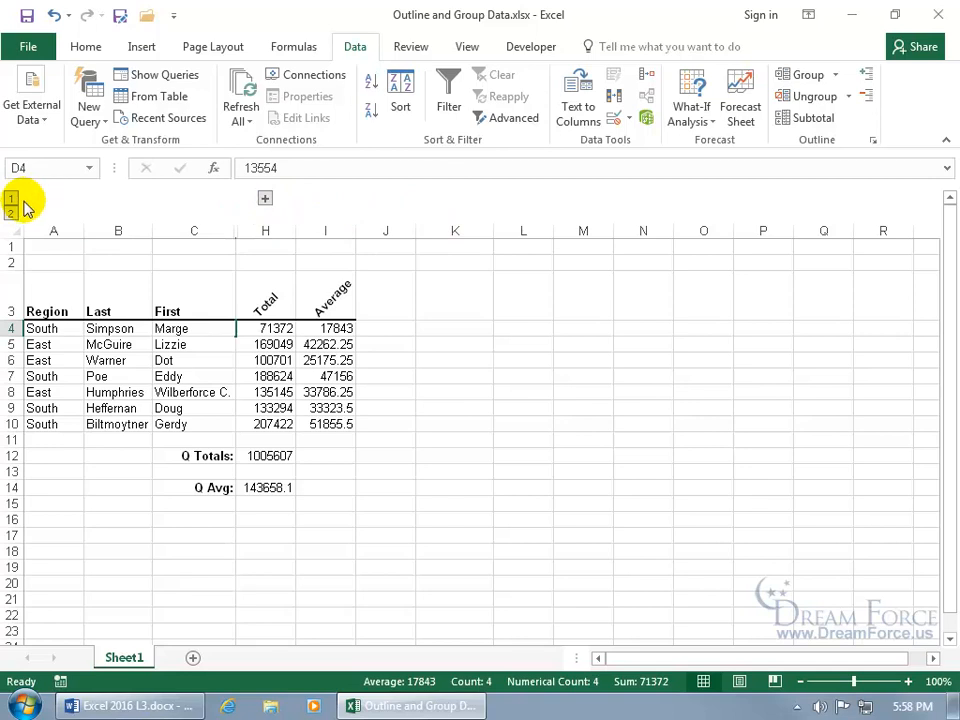
left_click(11, 211)
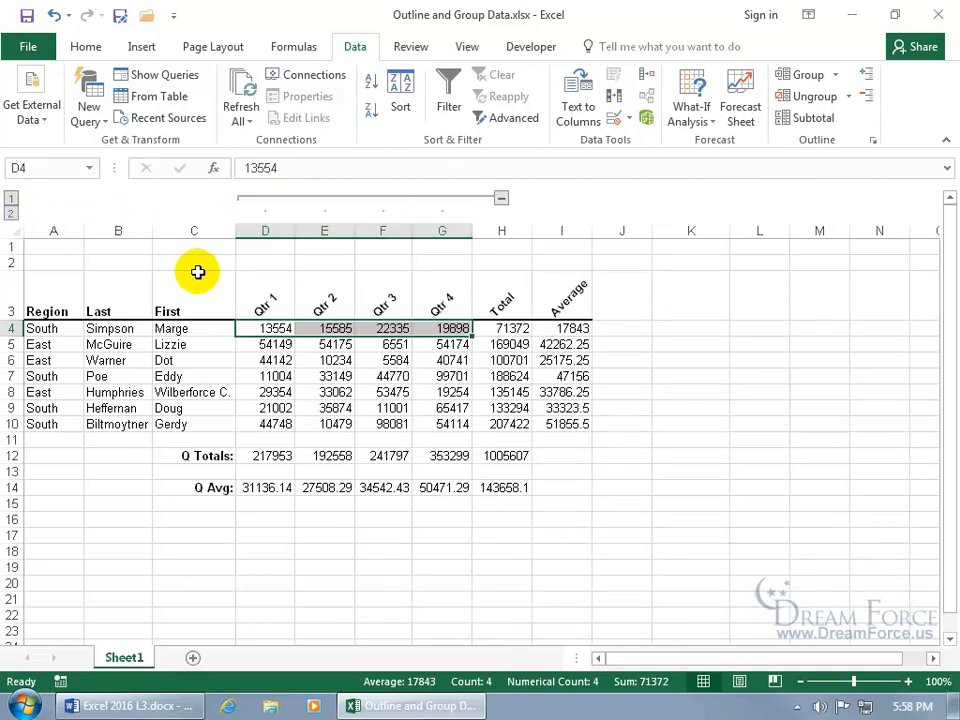
left_click(848, 96)
left_click(850, 142)
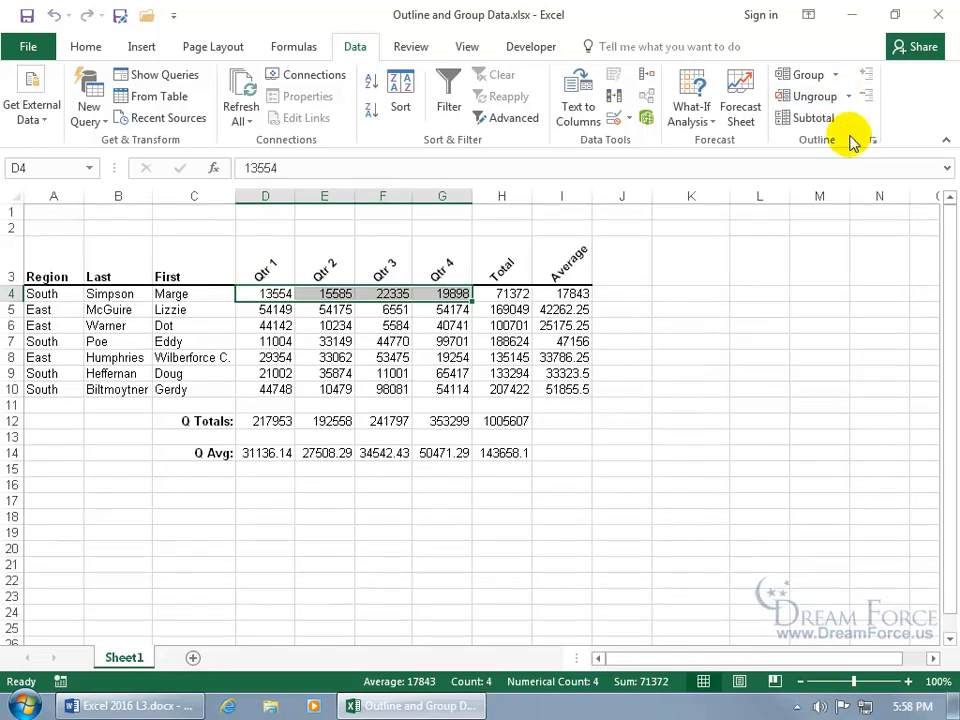
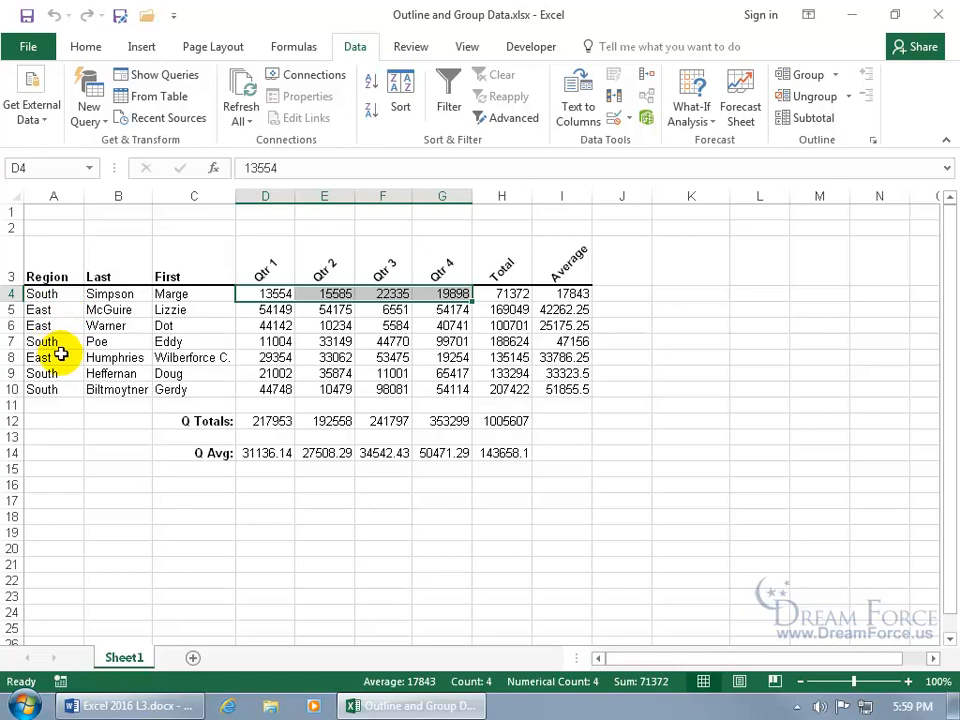
- Sort the table by Region A to Z so East rows come first, then bring up the Subtotal dialog
left_click(61, 310)
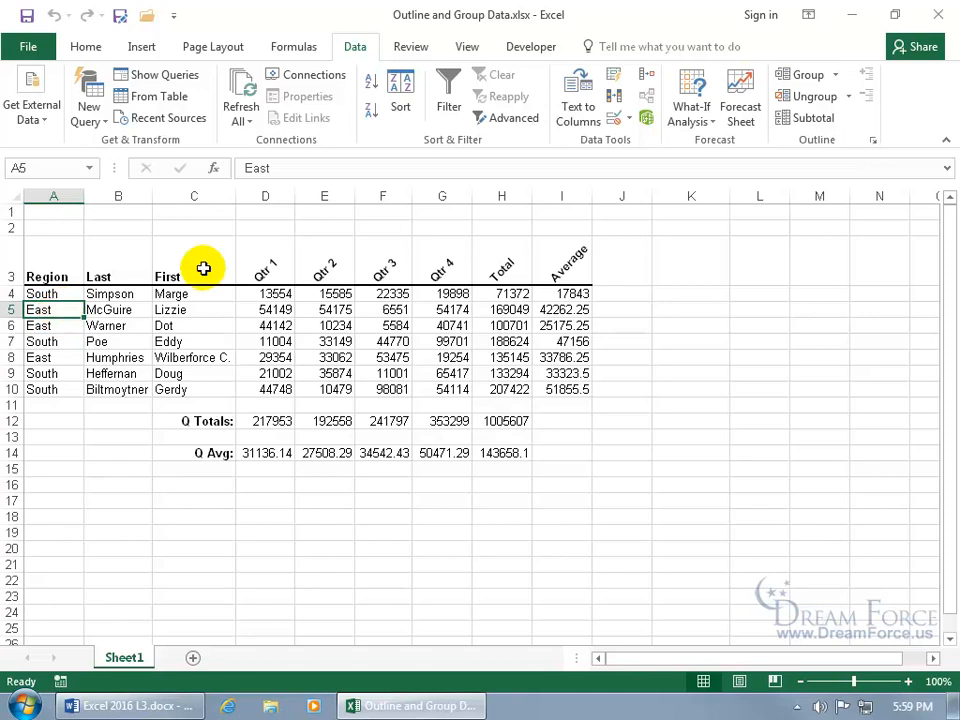
left_click(370, 88)
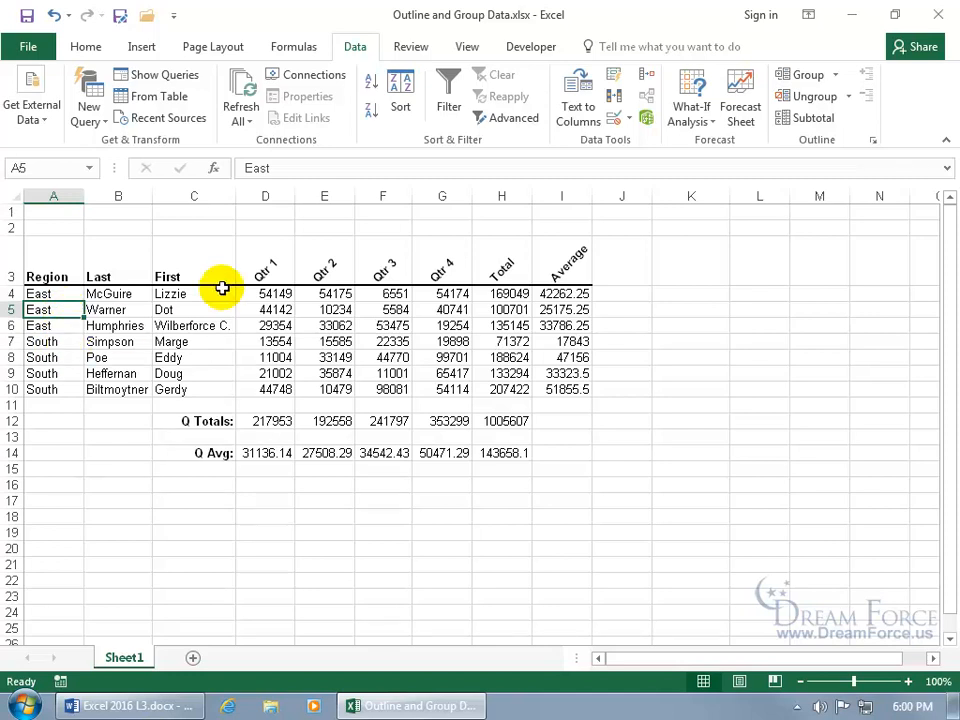
left_click(815, 120)
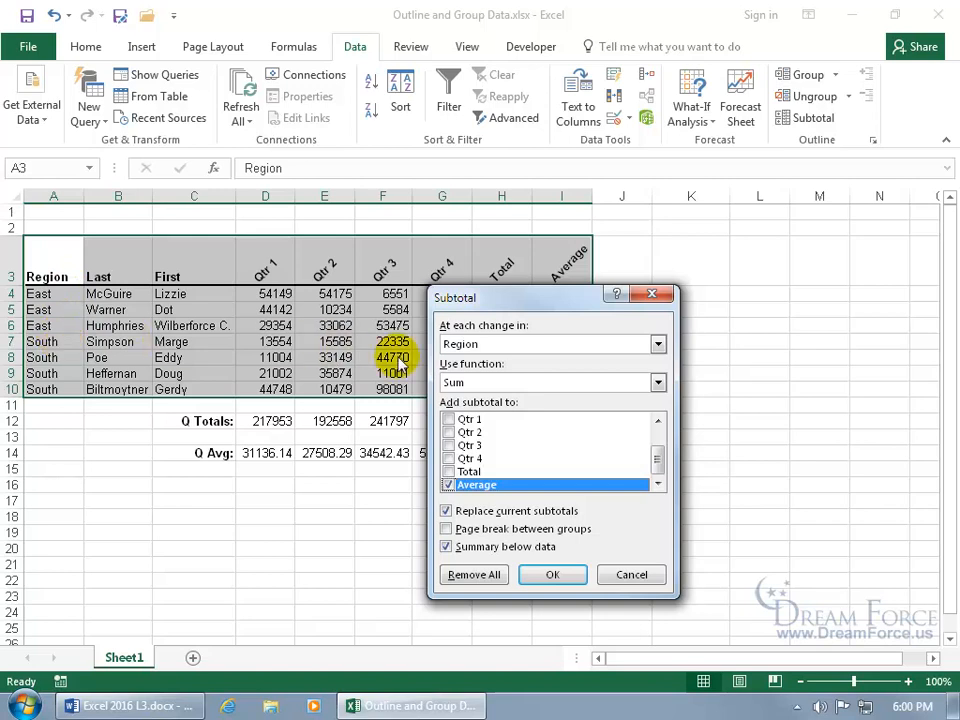
- Sum the Total column instead of Average at each Region change, giving a 1005607 Grand Total
left_click(658, 383)
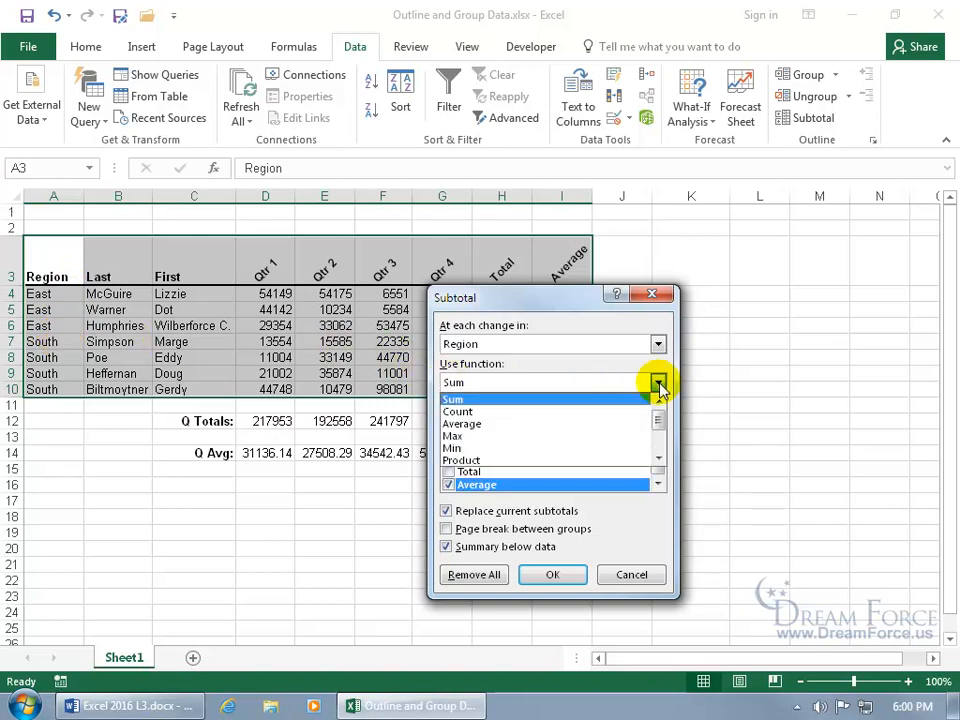
left_click(607, 400)
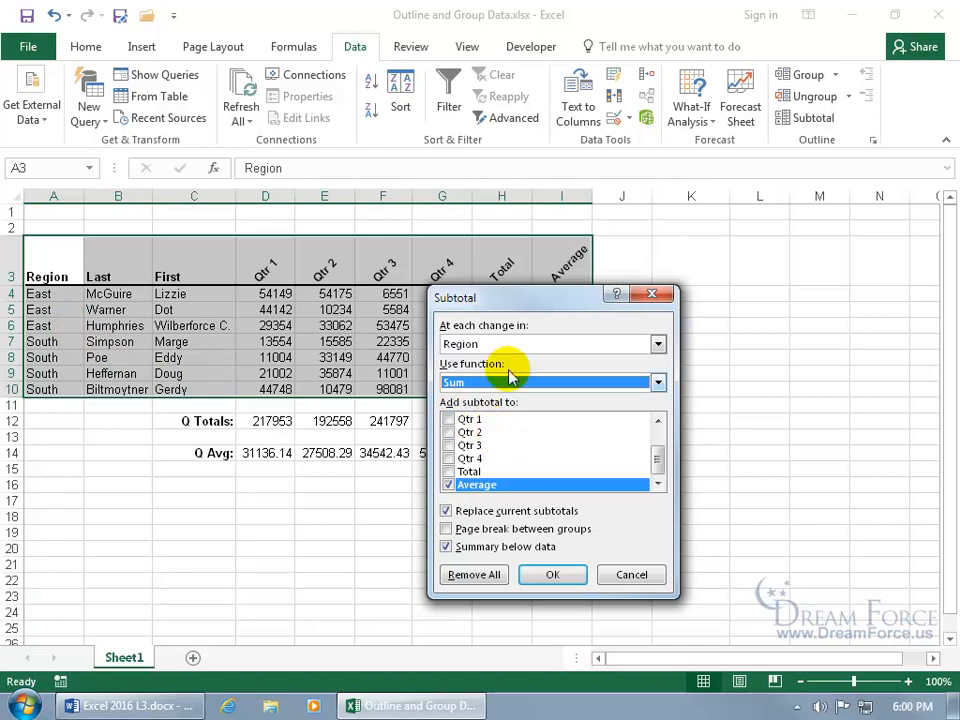
left_click_drag(519, 300, 626, 298)
left_click(558, 470)
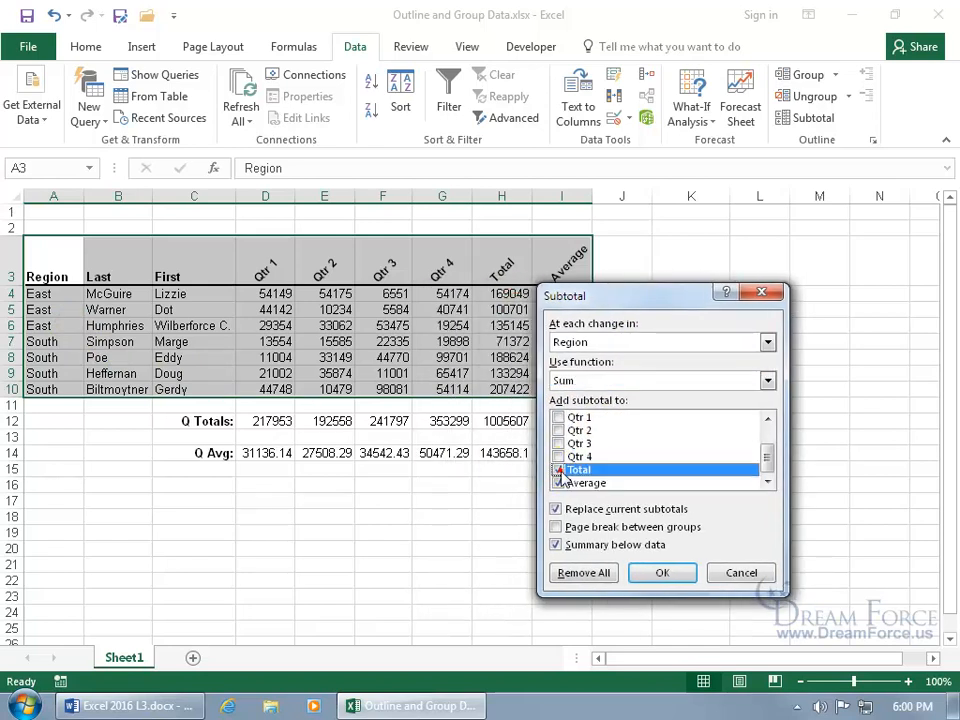
left_click(558, 483)
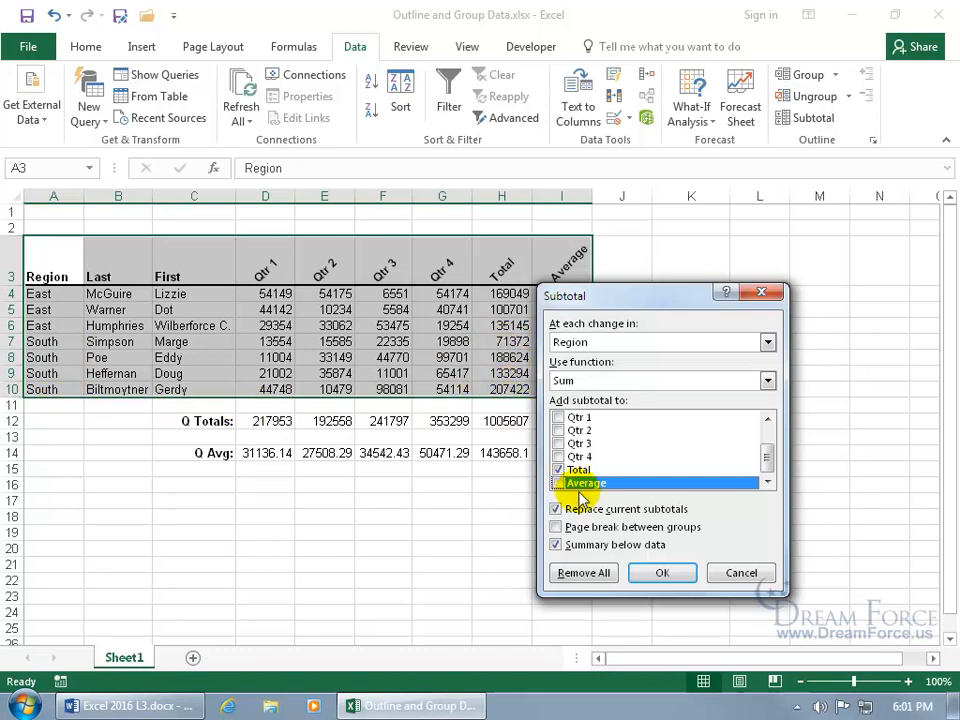
left_click(648, 568)
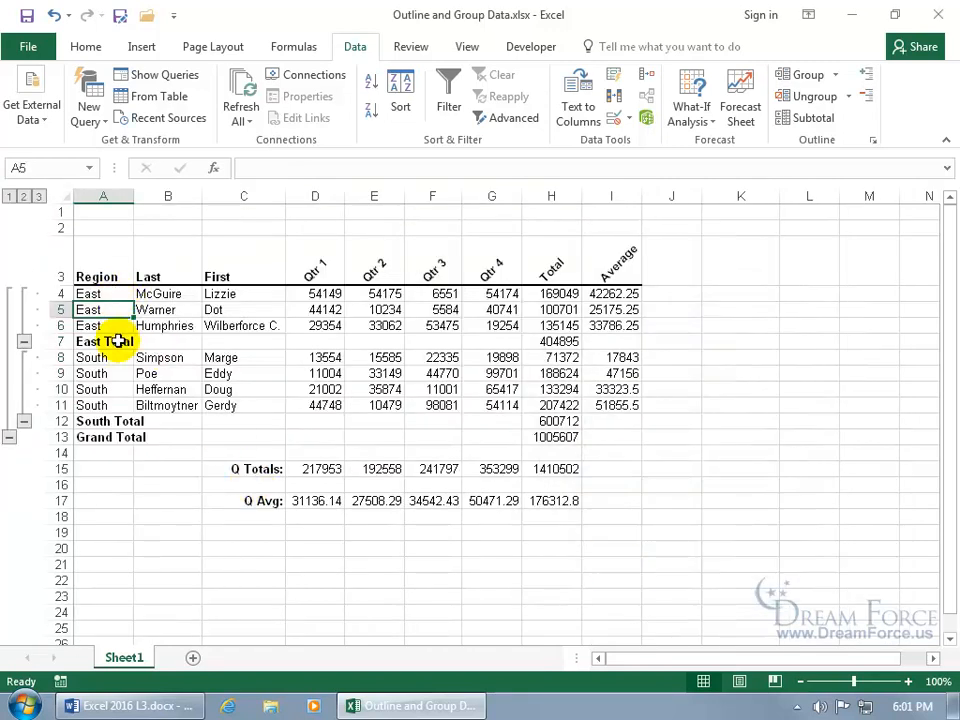
left_click(531, 344)
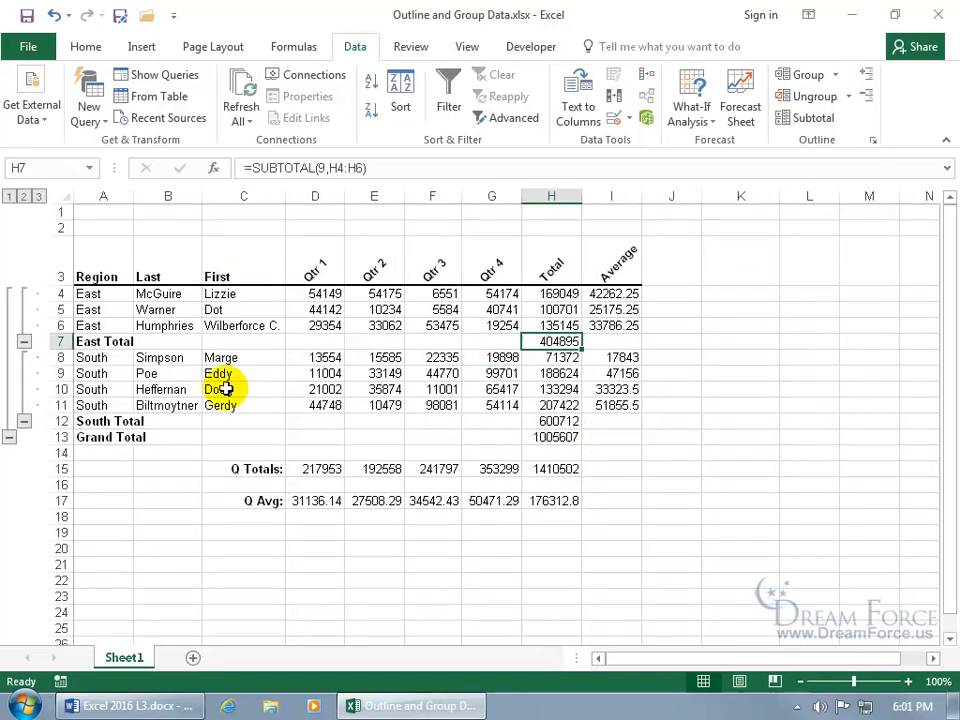
left_click(553, 421)
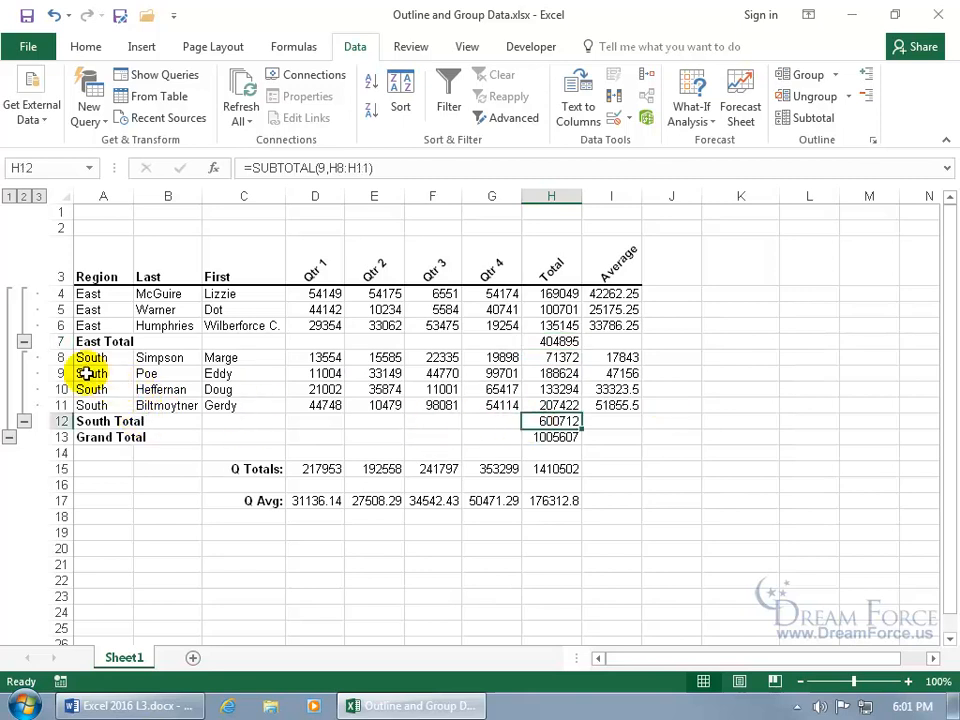
left_click(24, 342)
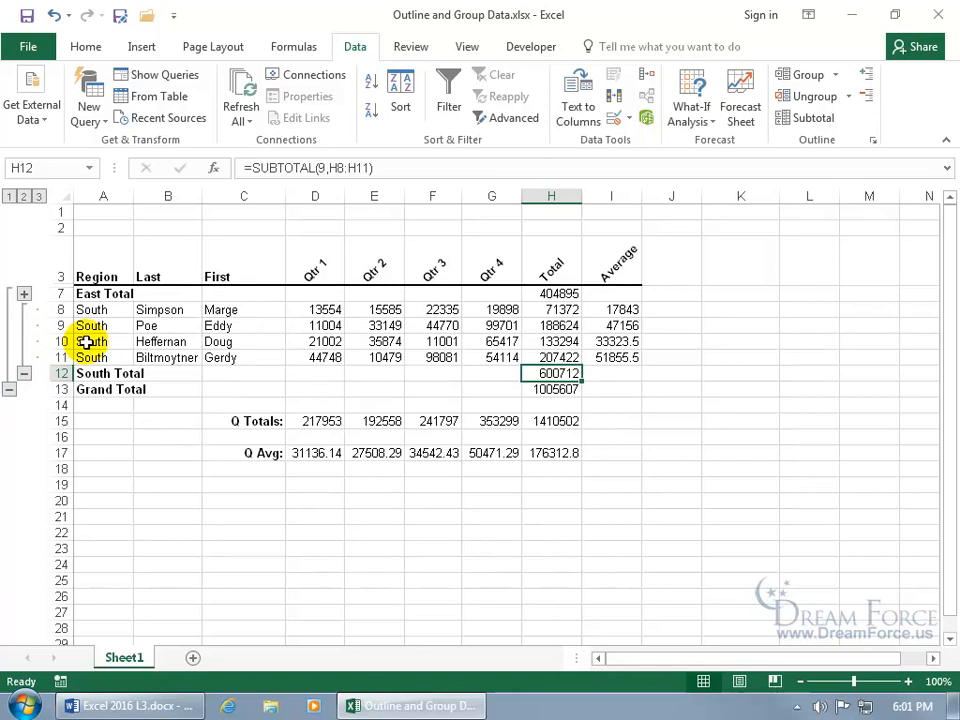
left_click(25, 295)
left_click(23, 421)
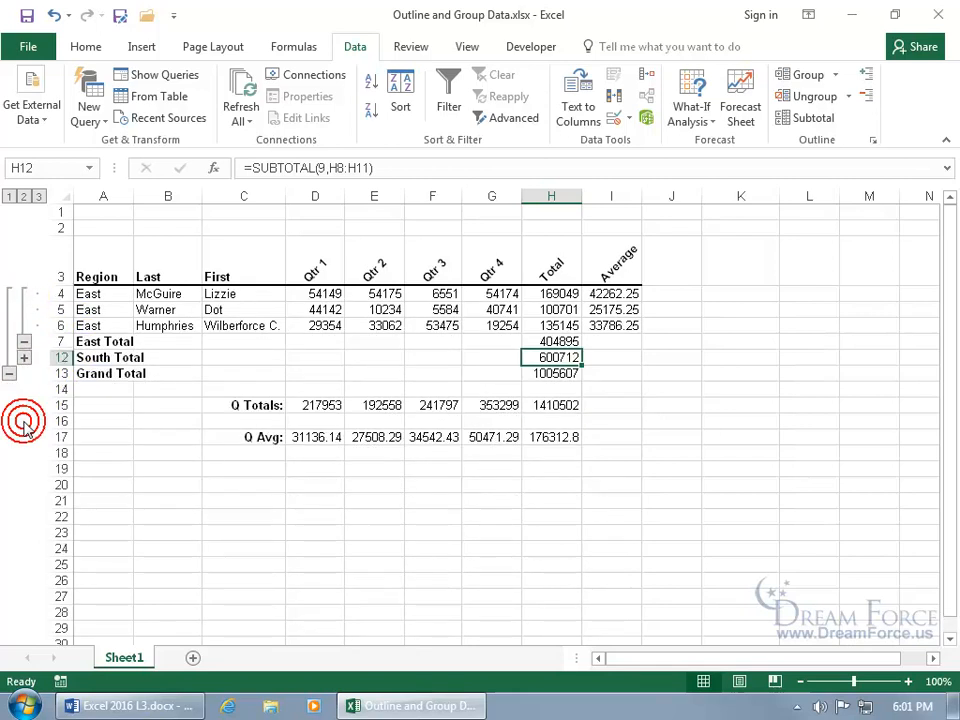
left_click(9, 376)
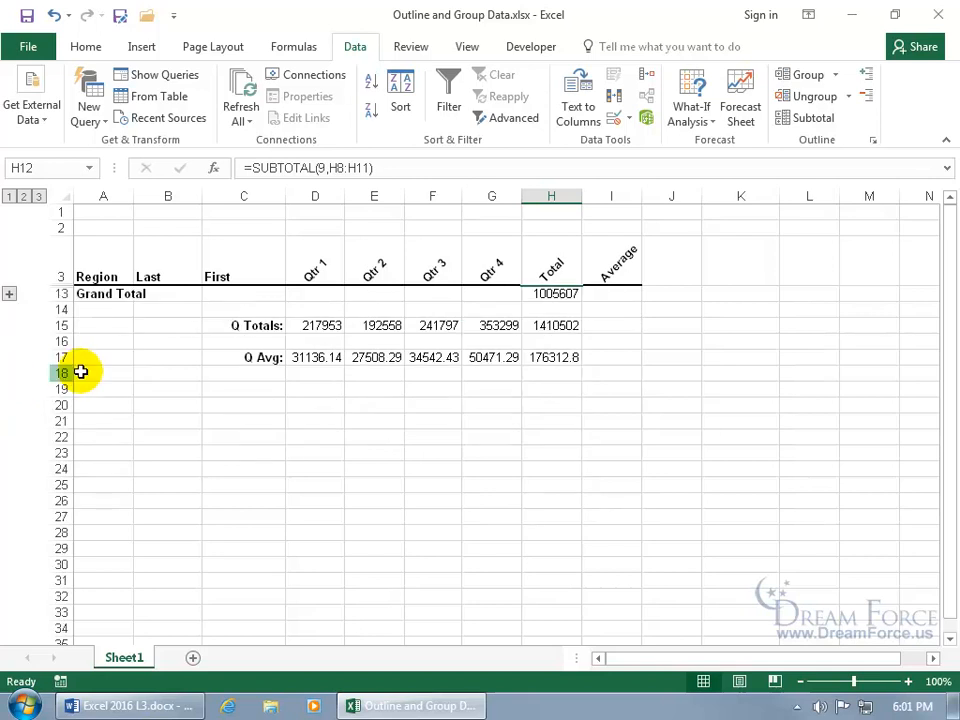
left_click(9, 196)
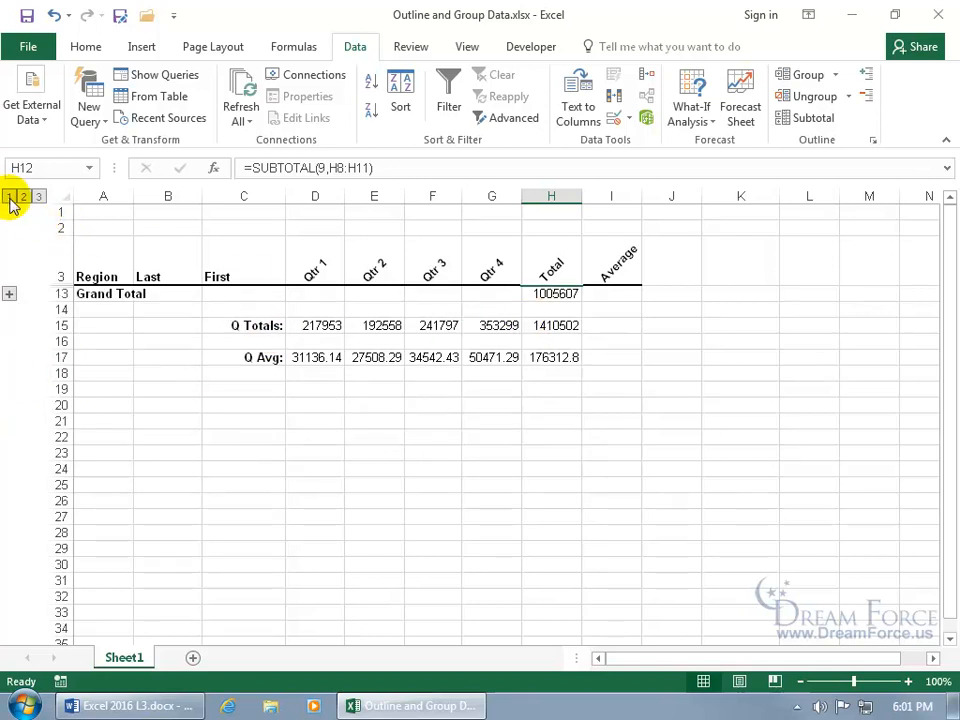
left_click(23, 197)
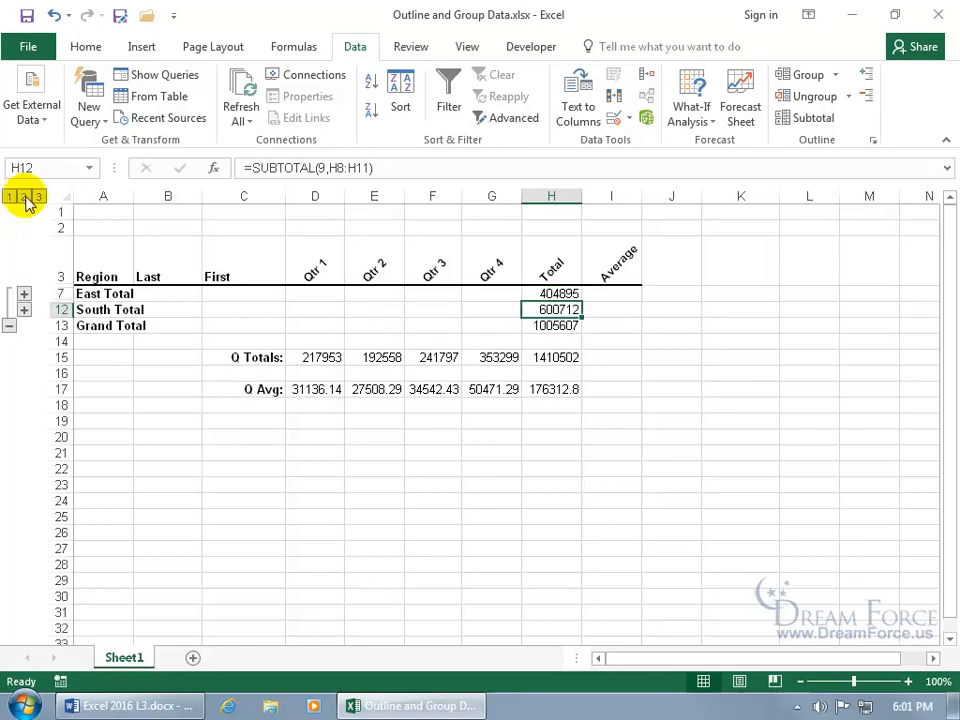
left_click(38, 197)
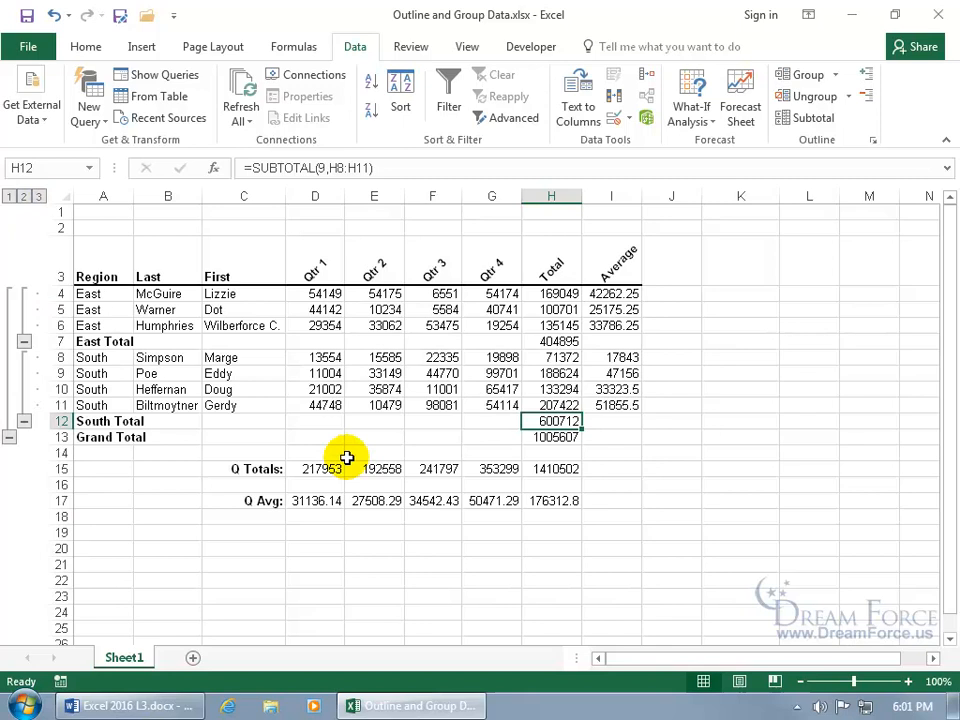
- Use Remove All in the Subtotal dialog to delete the region subtotals and outline
left_click(823, 120)
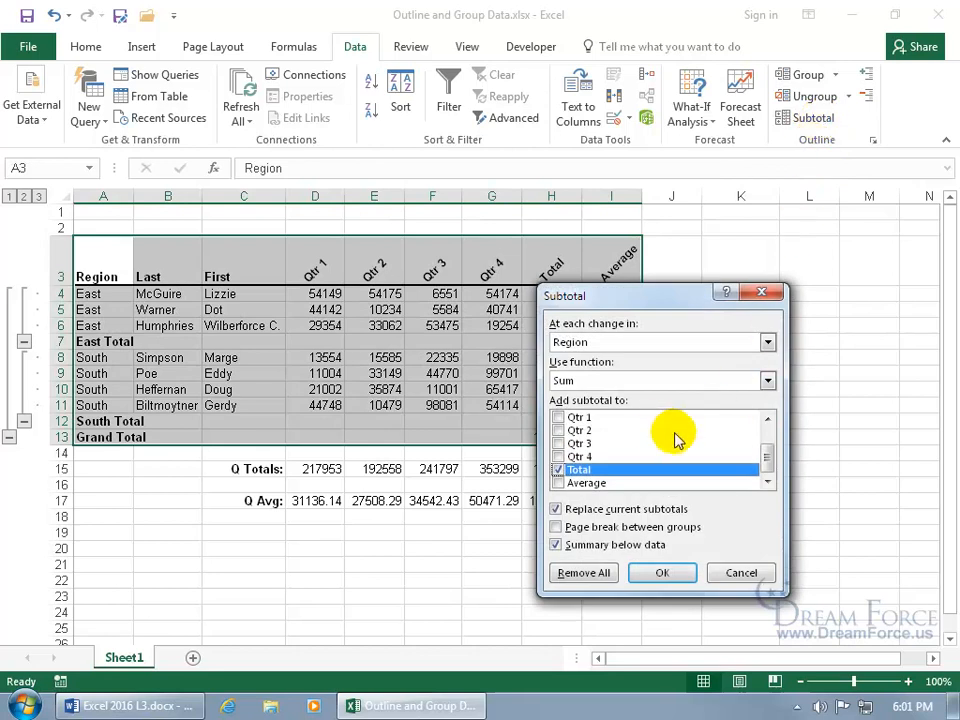
left_click(767, 381)
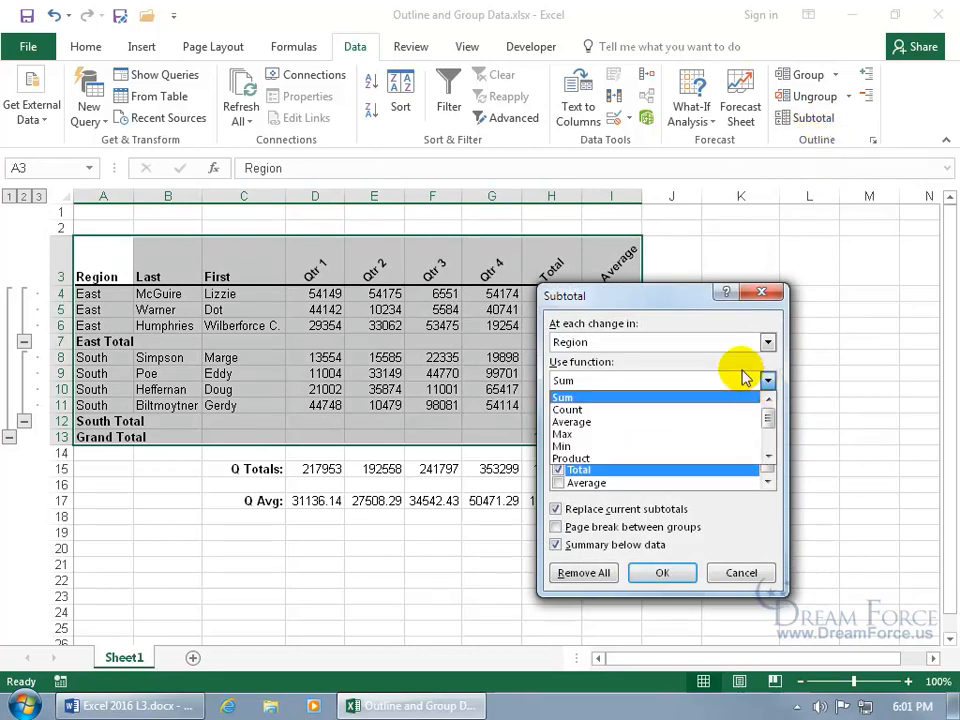
left_click(675, 383)
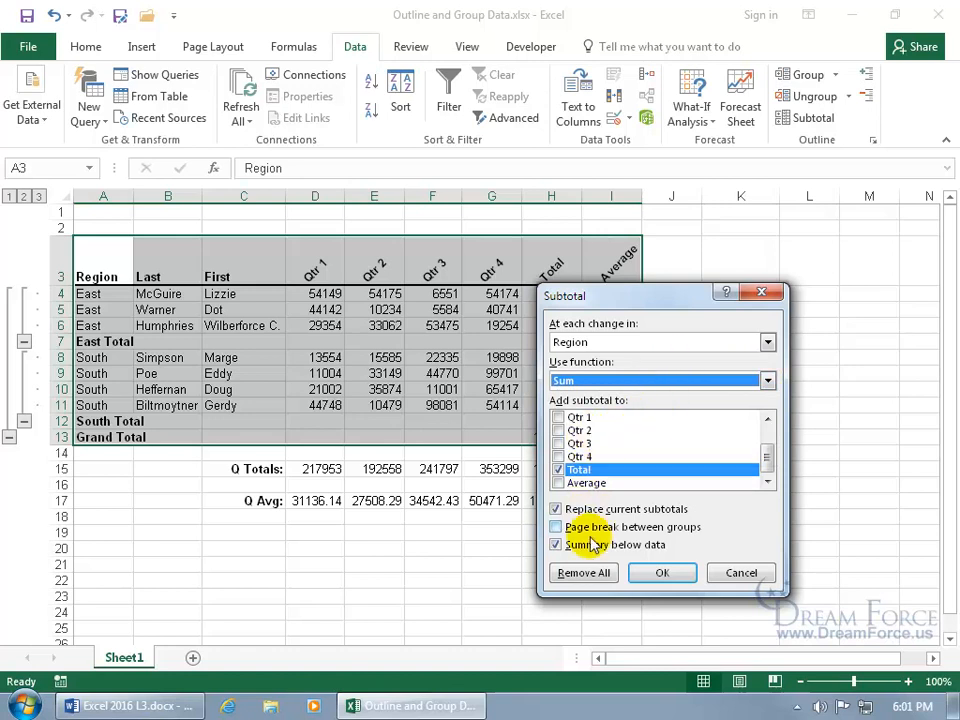
left_click(585, 575)
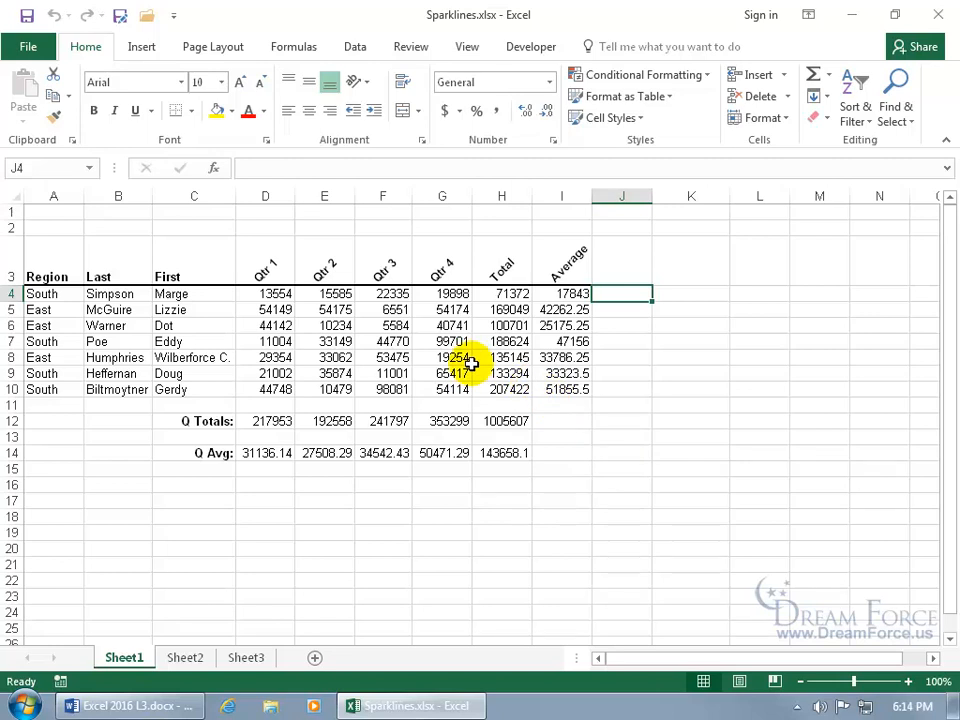
- Insert a line sparkline in H4 charting the D4:G4 quarterly values
left_click_drag(262, 294, 441, 293)
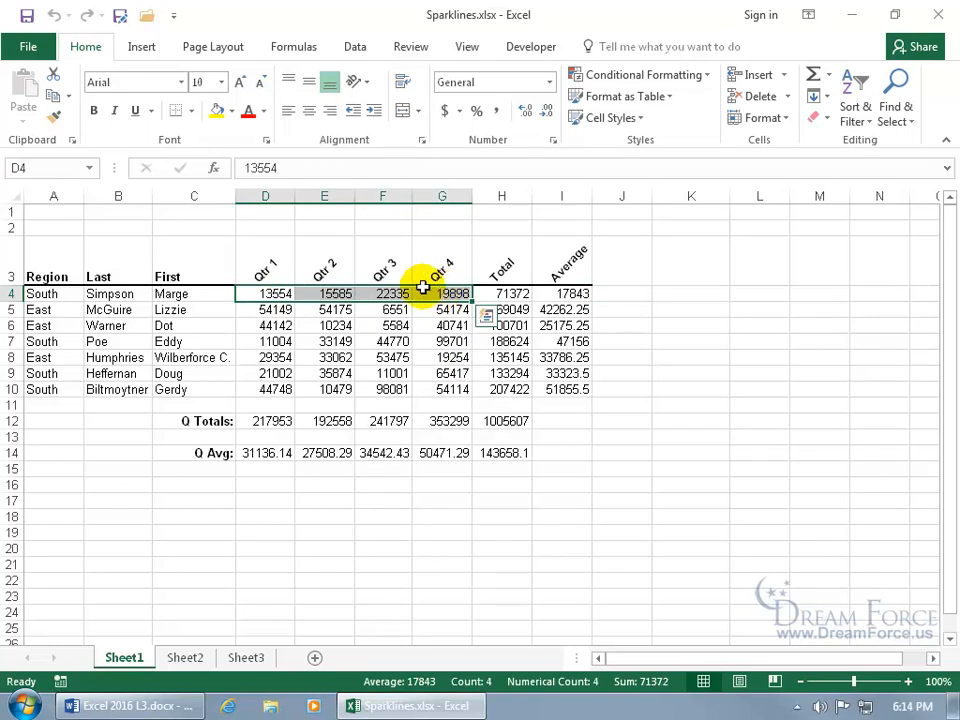
left_click(148, 50)
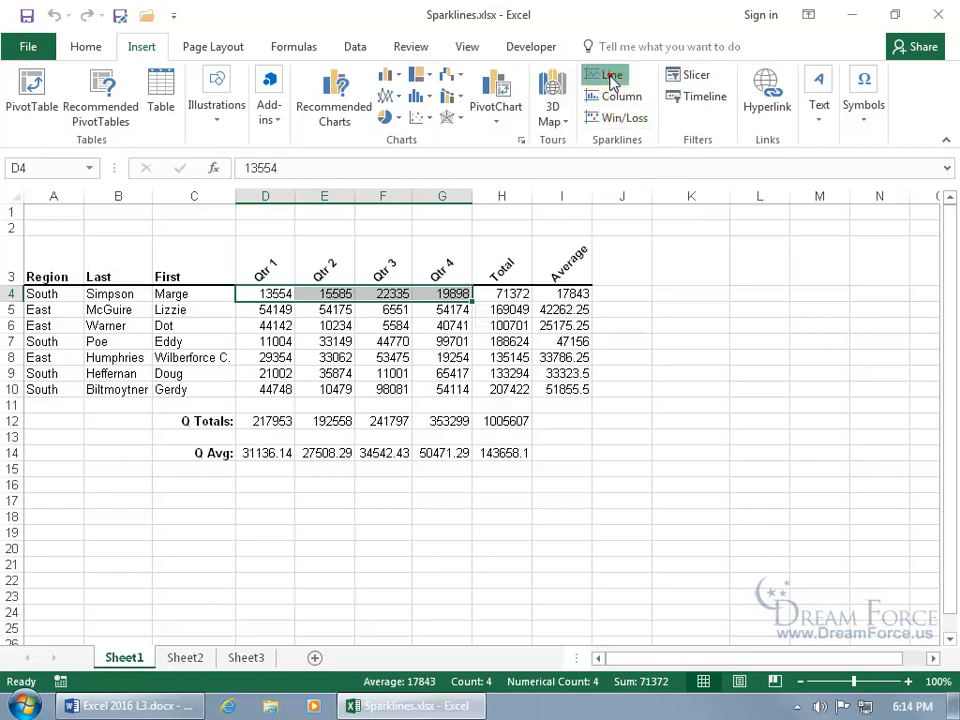
left_click(608, 74)
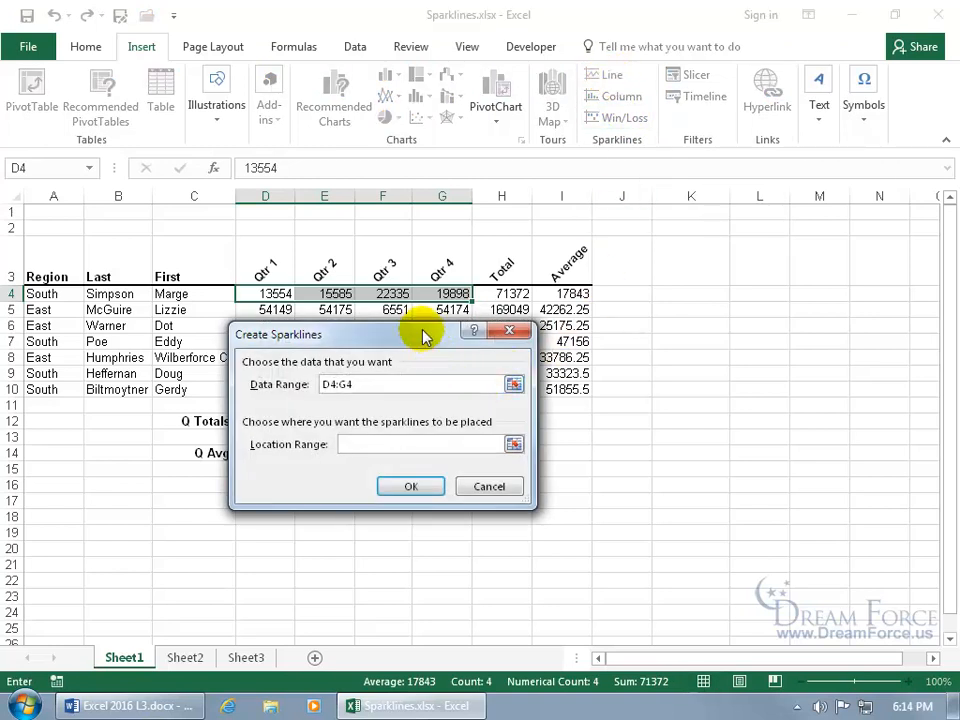
left_click_drag(431, 339, 476, 369)
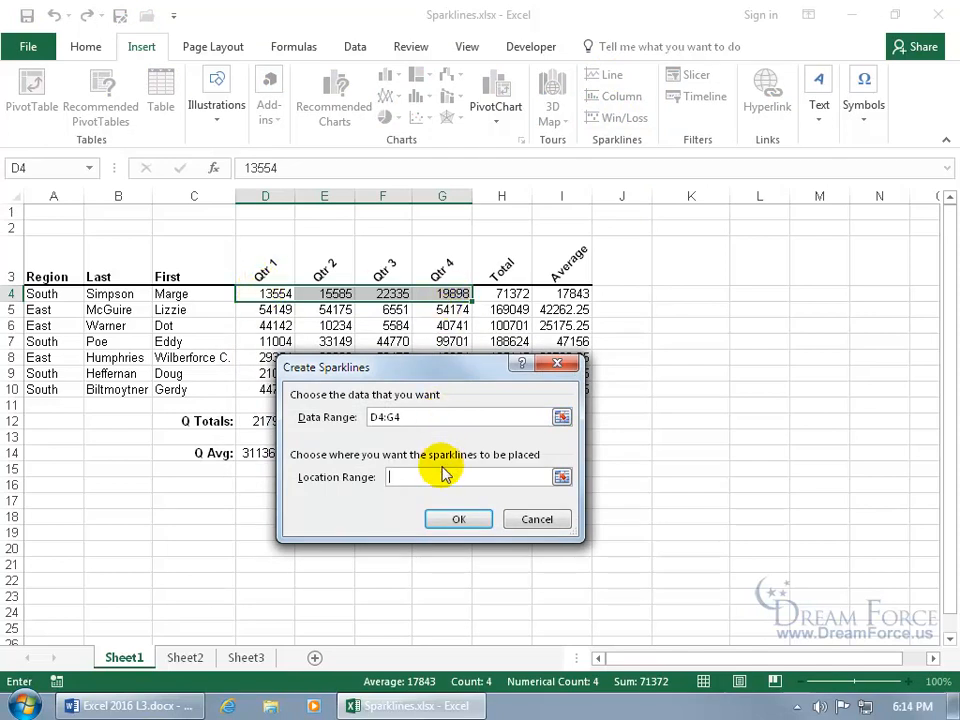
left_click(510, 294)
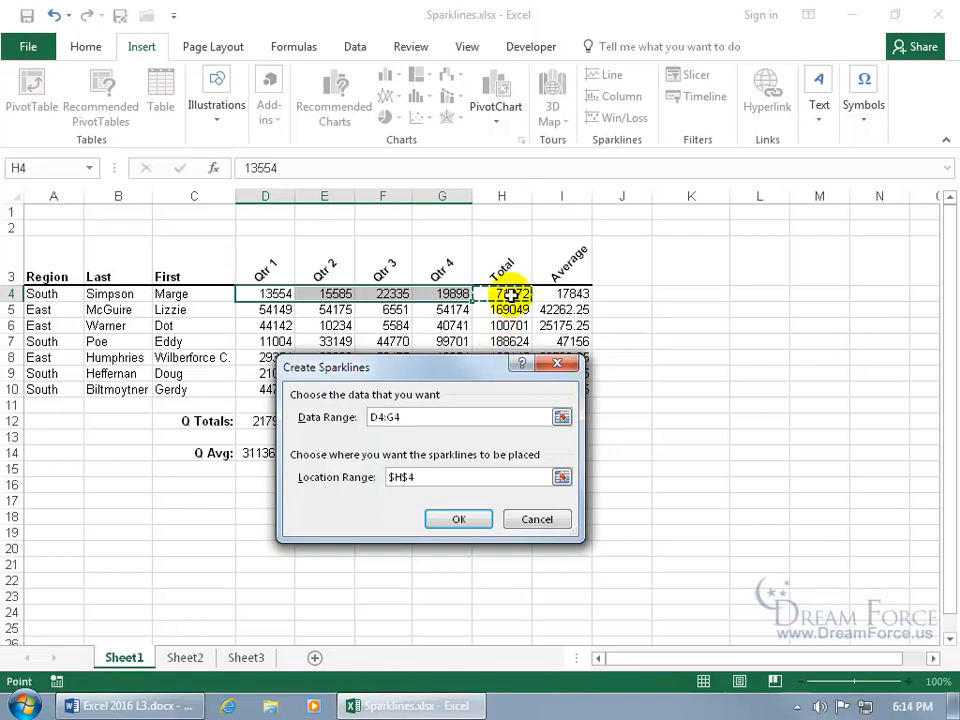
left_click(472, 520)
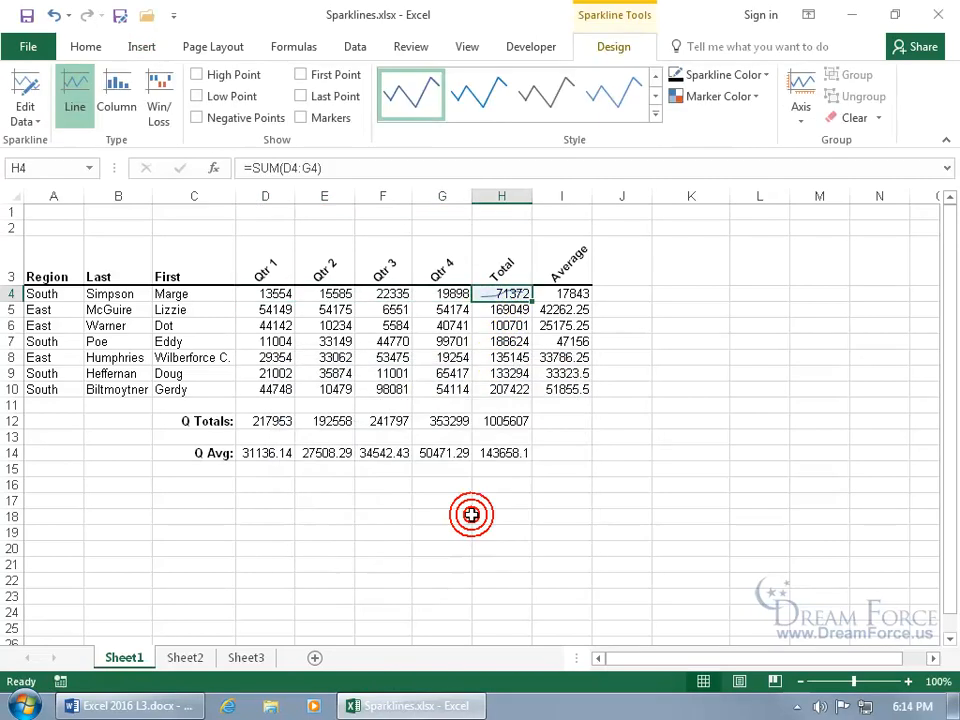
left_click(562, 325)
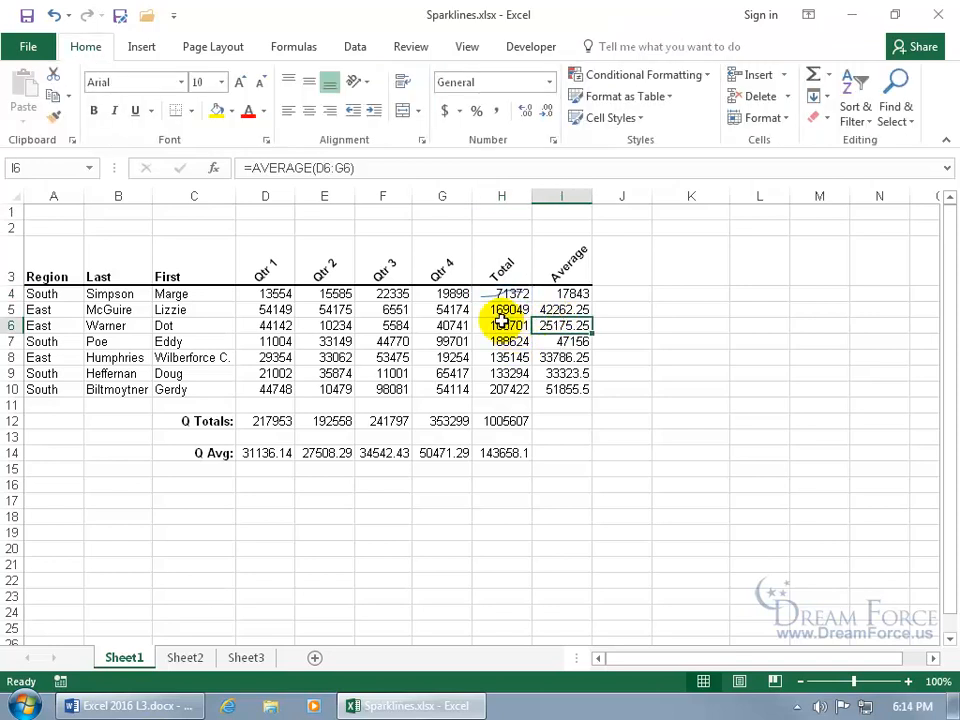
- Apply an orange style from the Sparkline Style gallery to the H4 sparkline
left_click(500, 294)
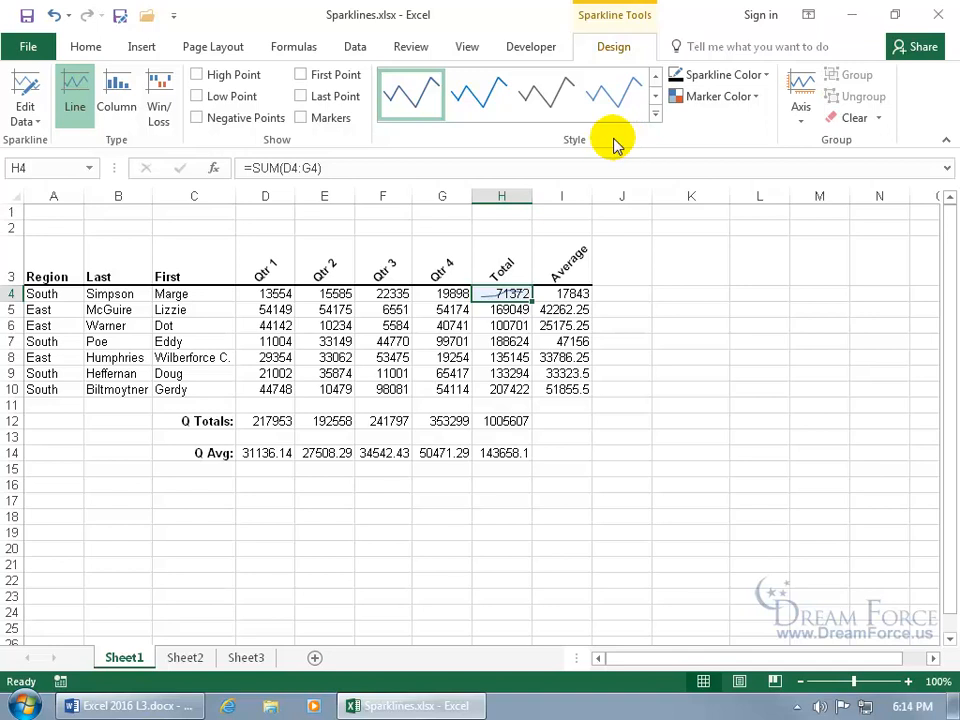
left_click(656, 115)
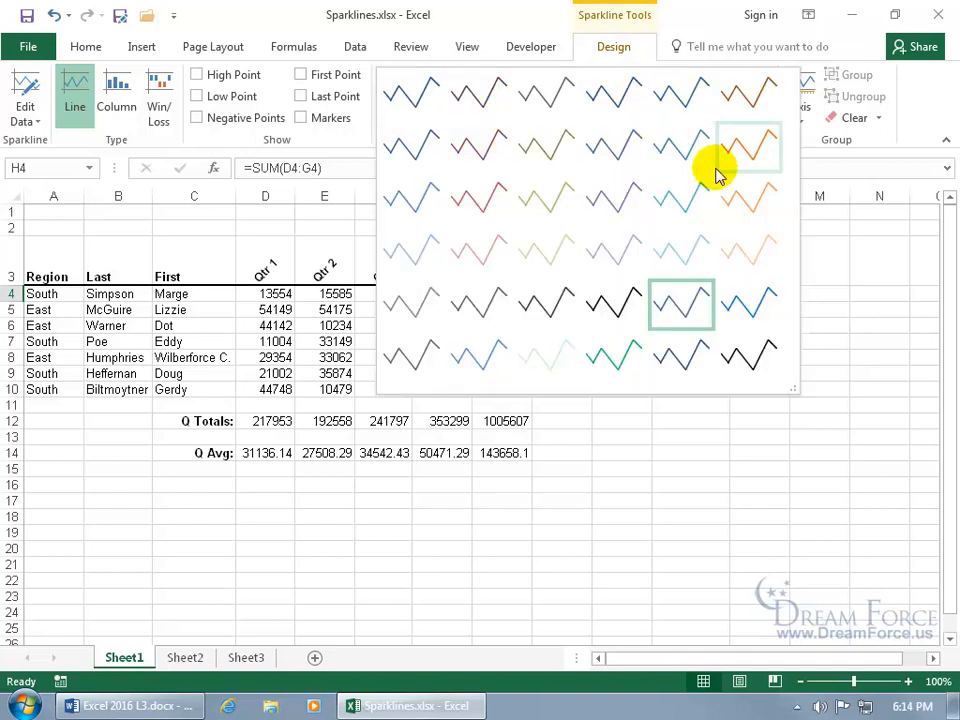
left_click(745, 160)
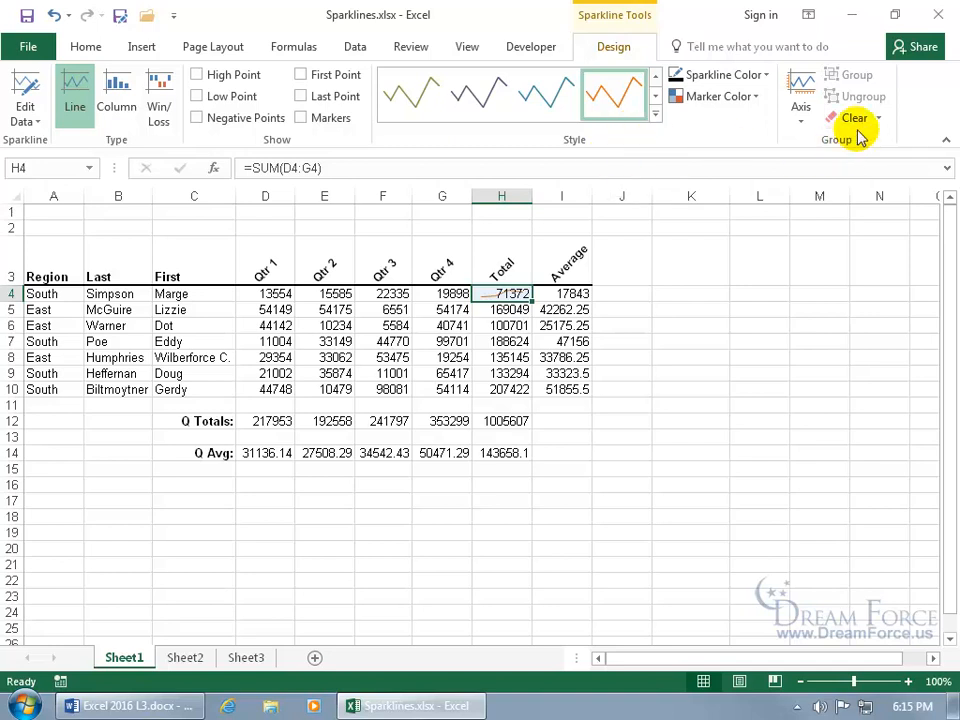
- Clear the sparkline from H4, leaving only the total 71372
right_click(508, 290)
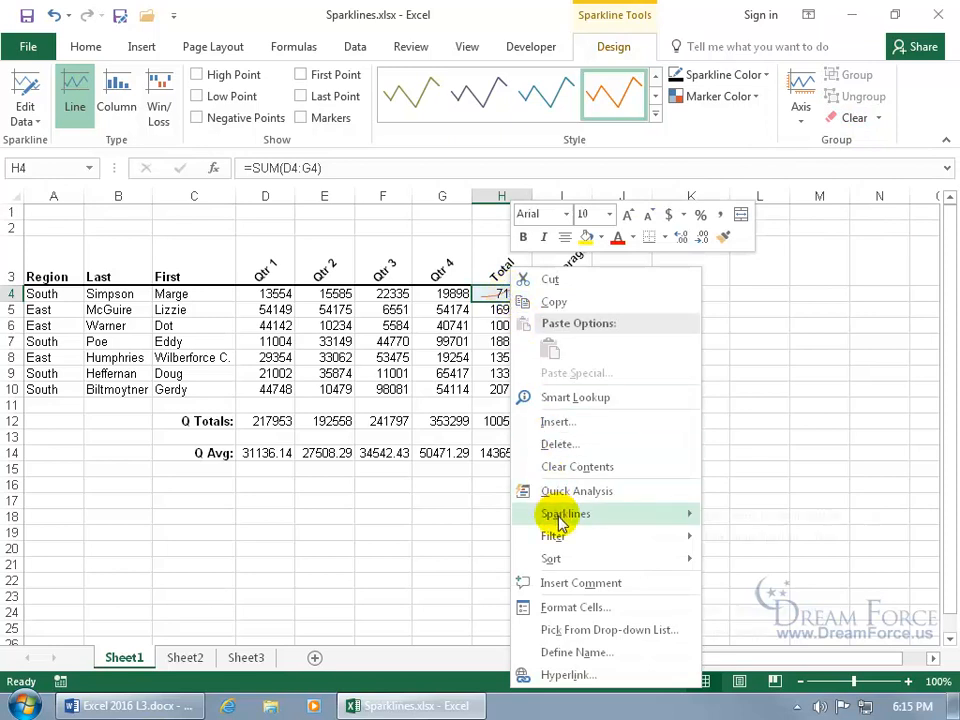
mouse_move(557, 520)
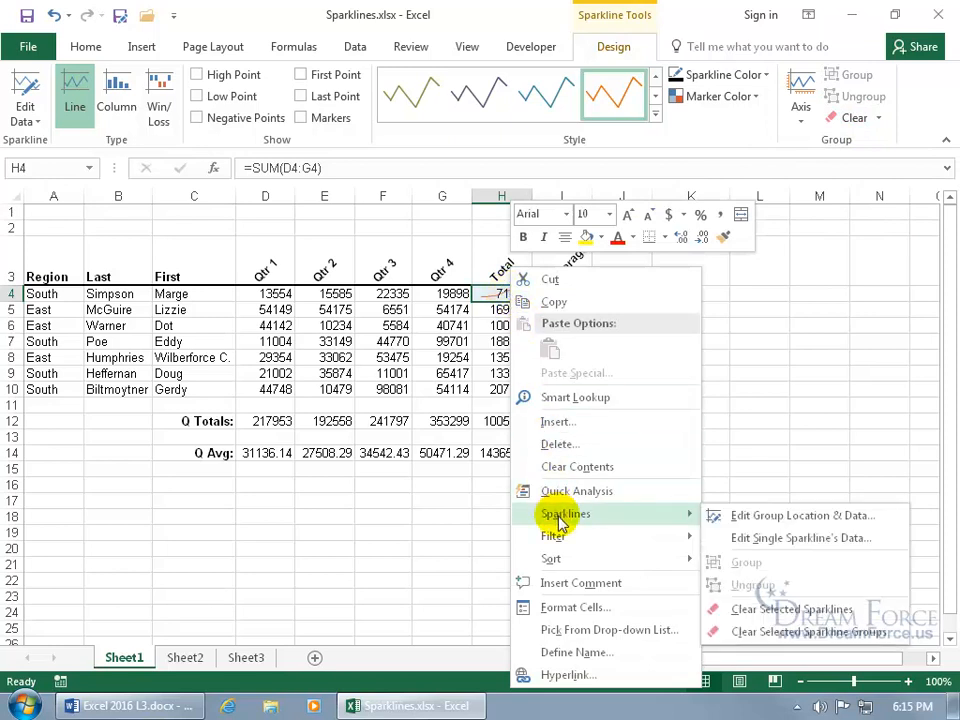
left_click(833, 614)
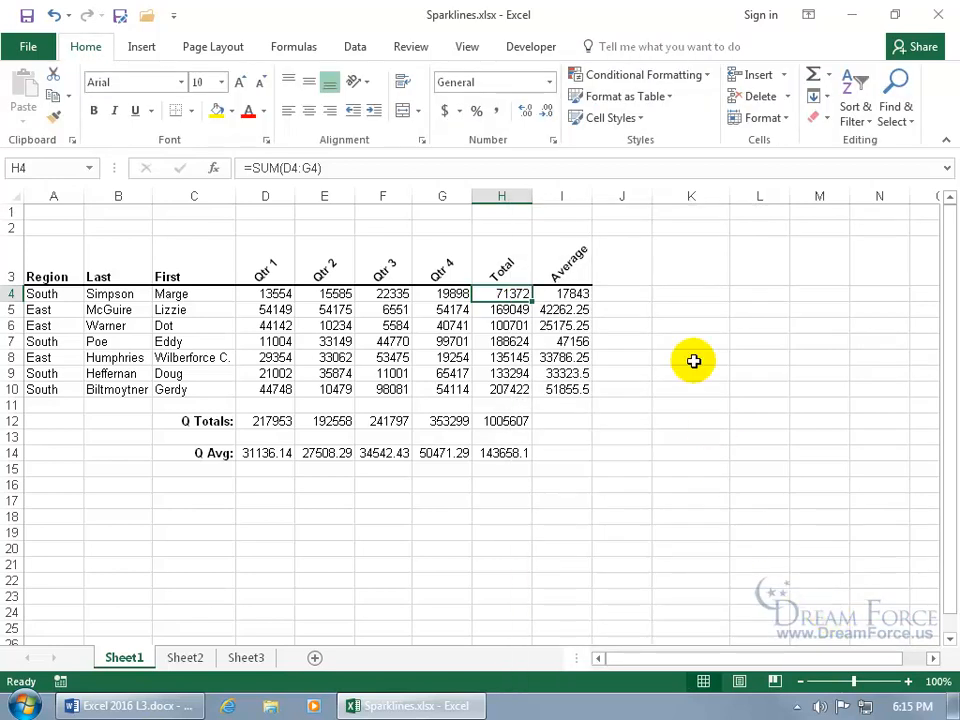
left_click(622, 292)
- Create a line sparkline for D4:G4 with its location set to $J$4
left_click_drag(258, 294, 431, 296)
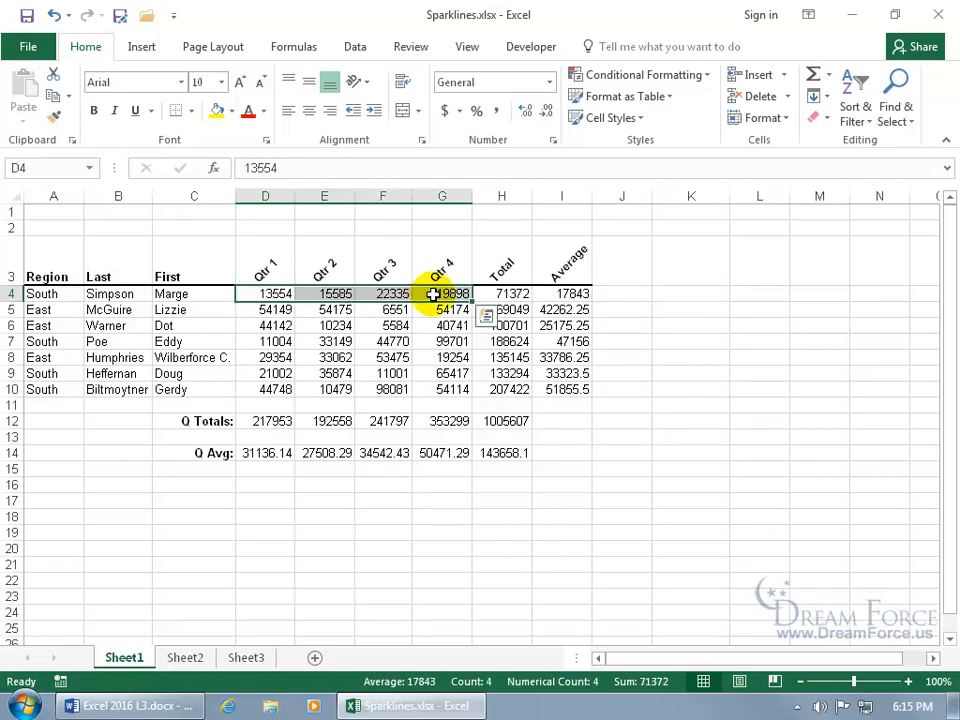
left_click(143, 48)
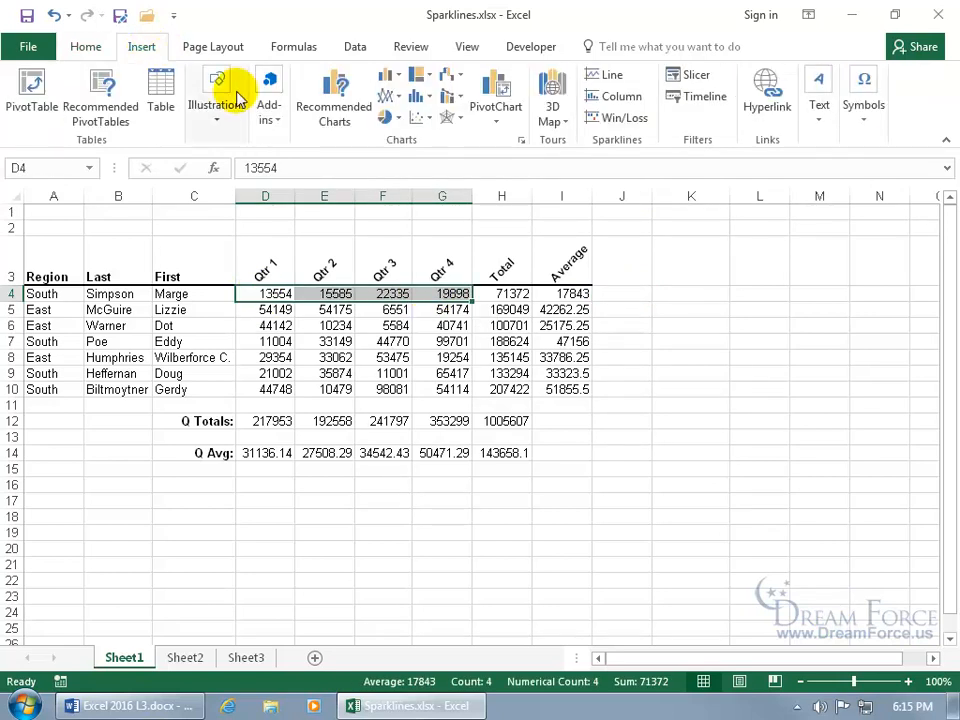
left_click(612, 76)
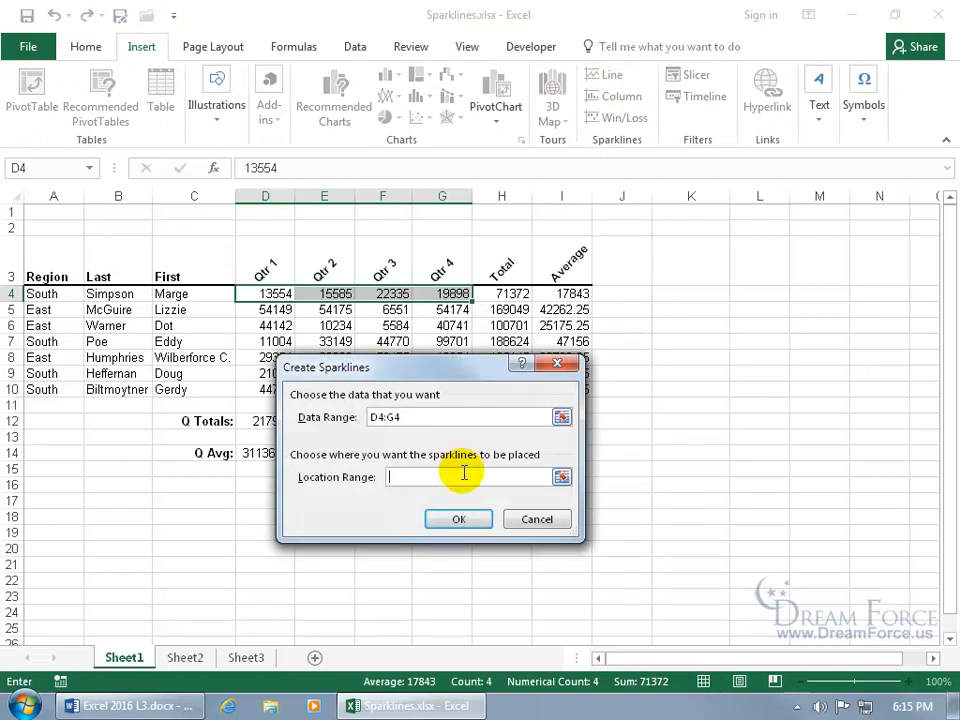
left_click(619, 294)
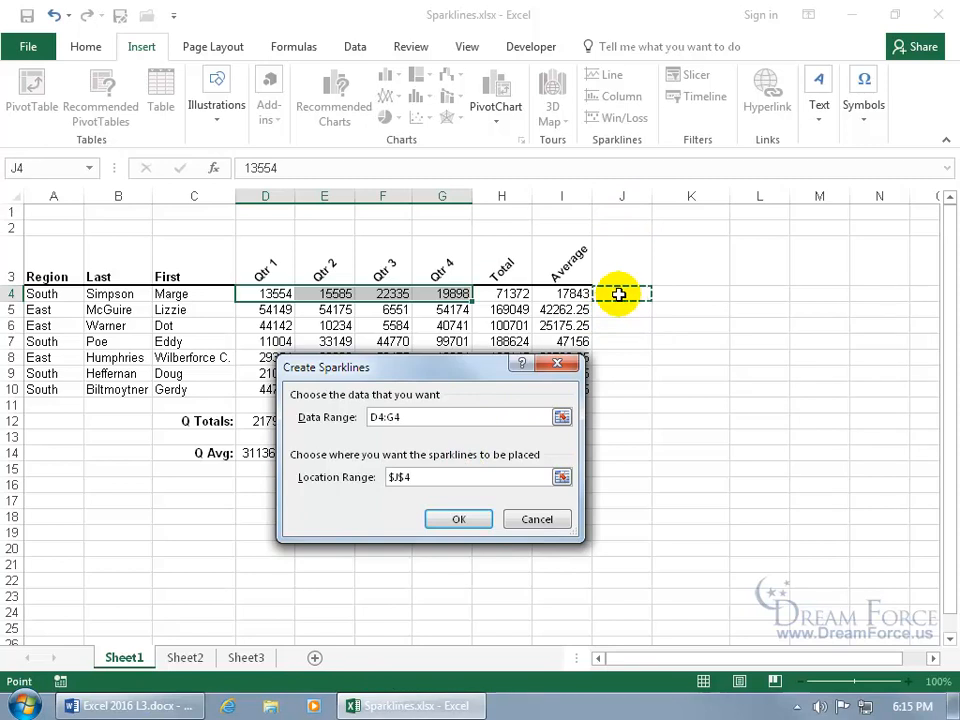
left_click(459, 519)
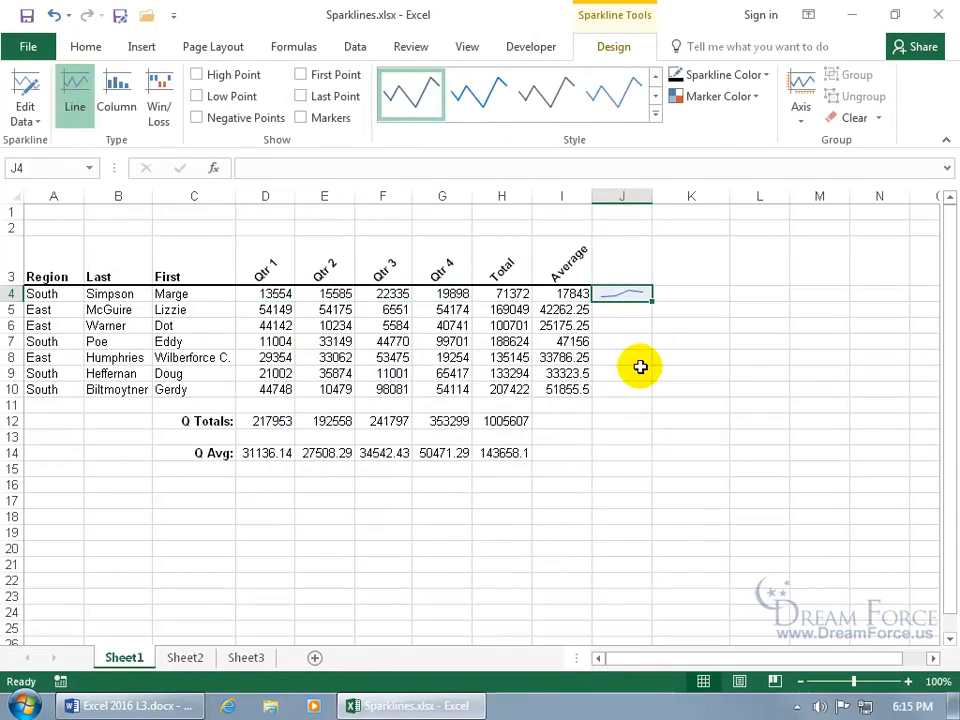
- Turn on markers for the J4 sparkline and fill it down through J10
left_click(703, 326)
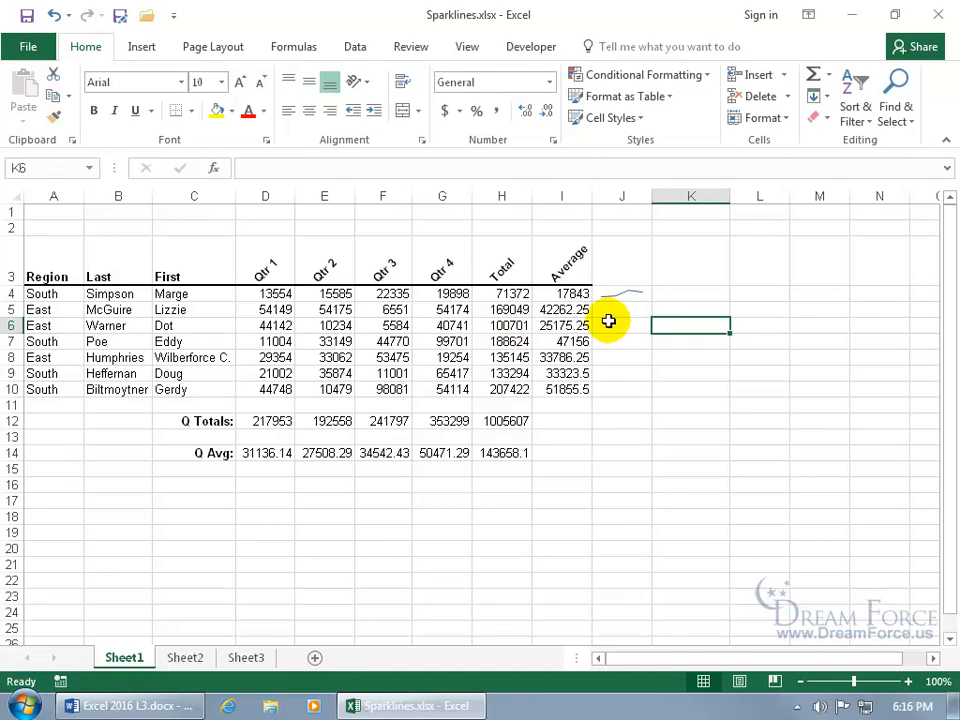
left_click(632, 296)
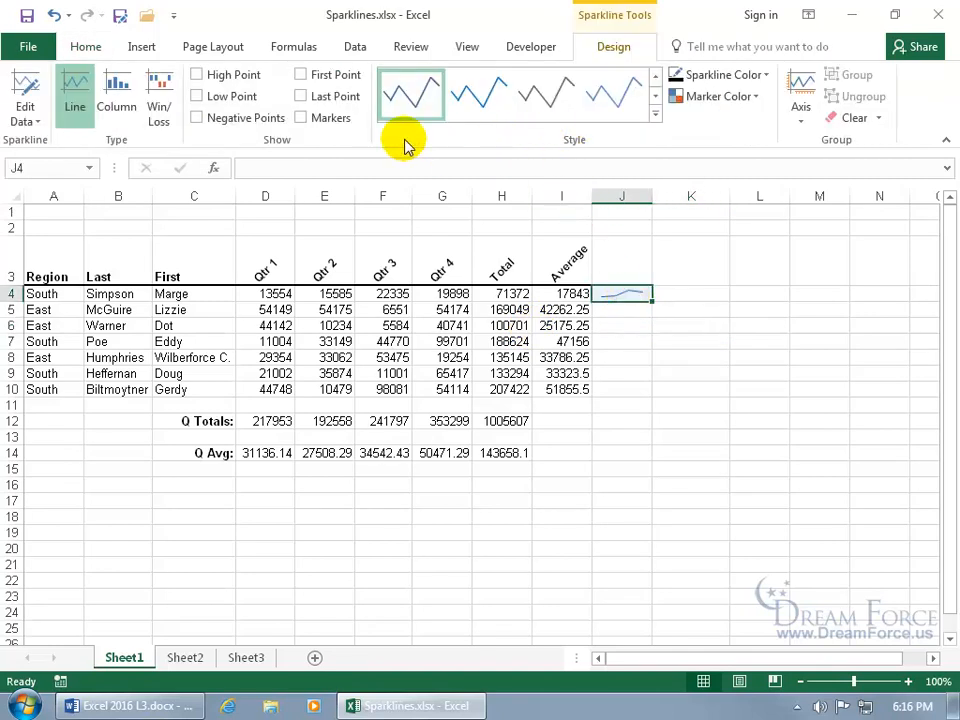
left_click(302, 118)
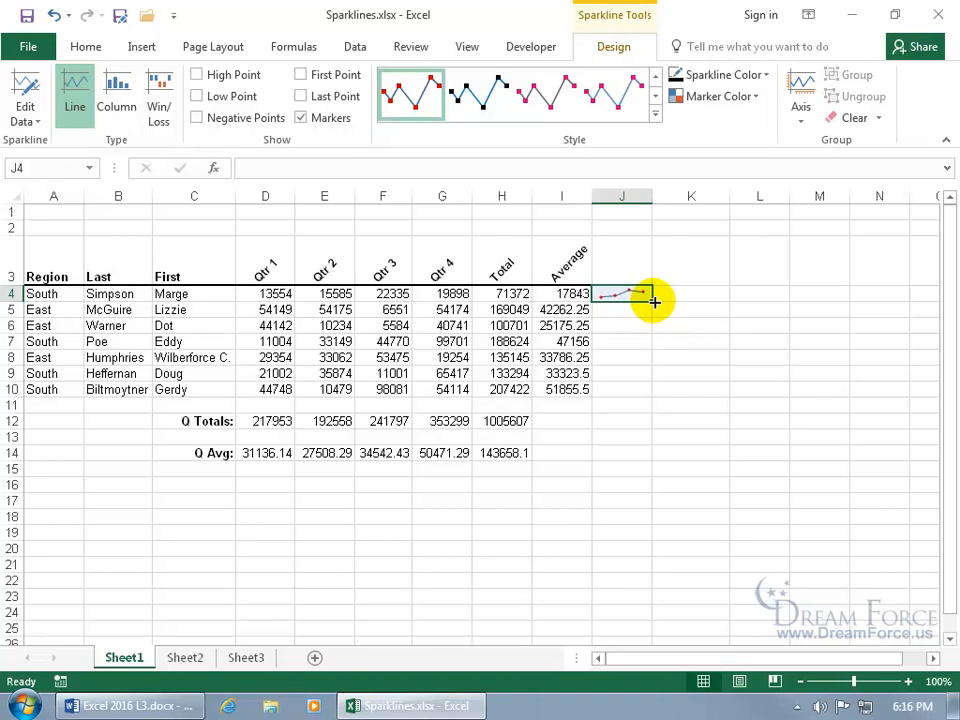
left_click_drag(653, 301, 652, 398)
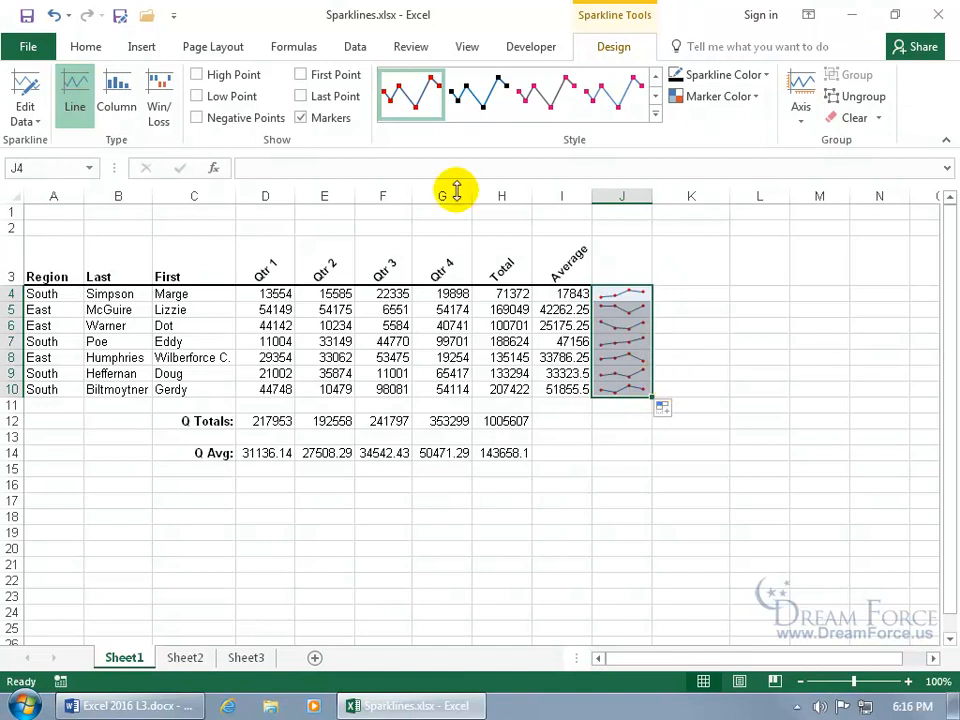
- Hide markers, toggle High Point on and off, and enable Negative Points on the J4:J10 sparklines
left_click(302, 118)
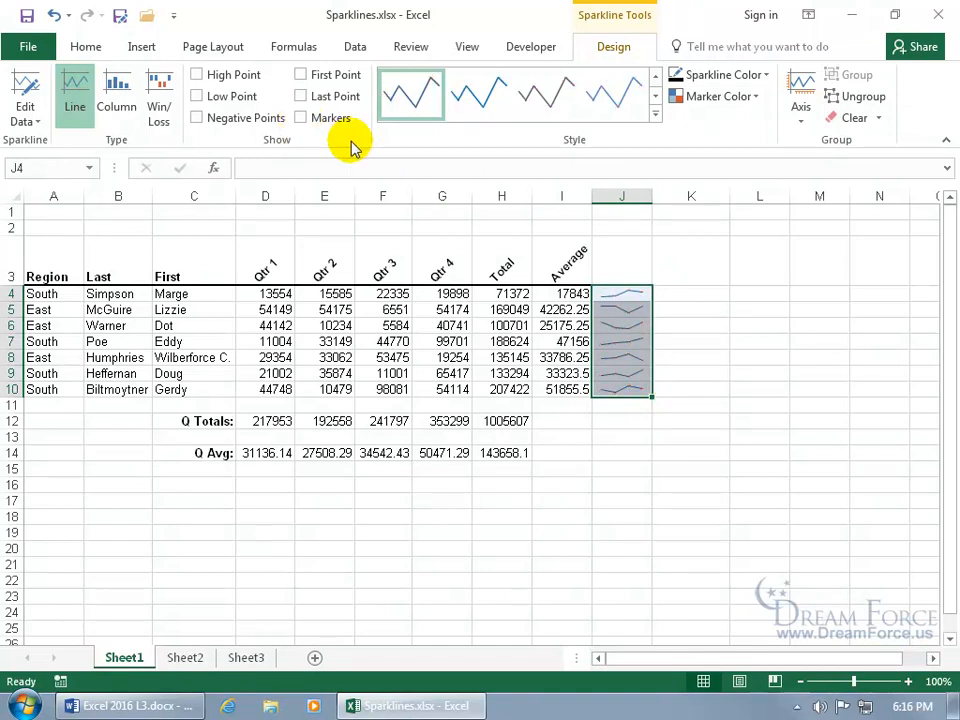
left_click(197, 75)
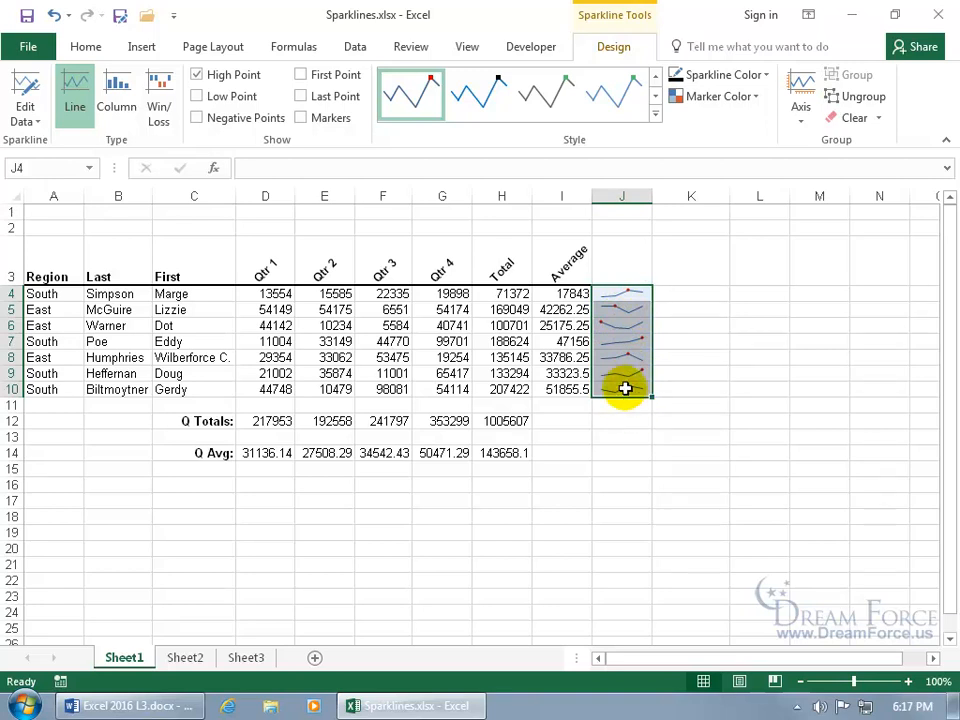
left_click(197, 75)
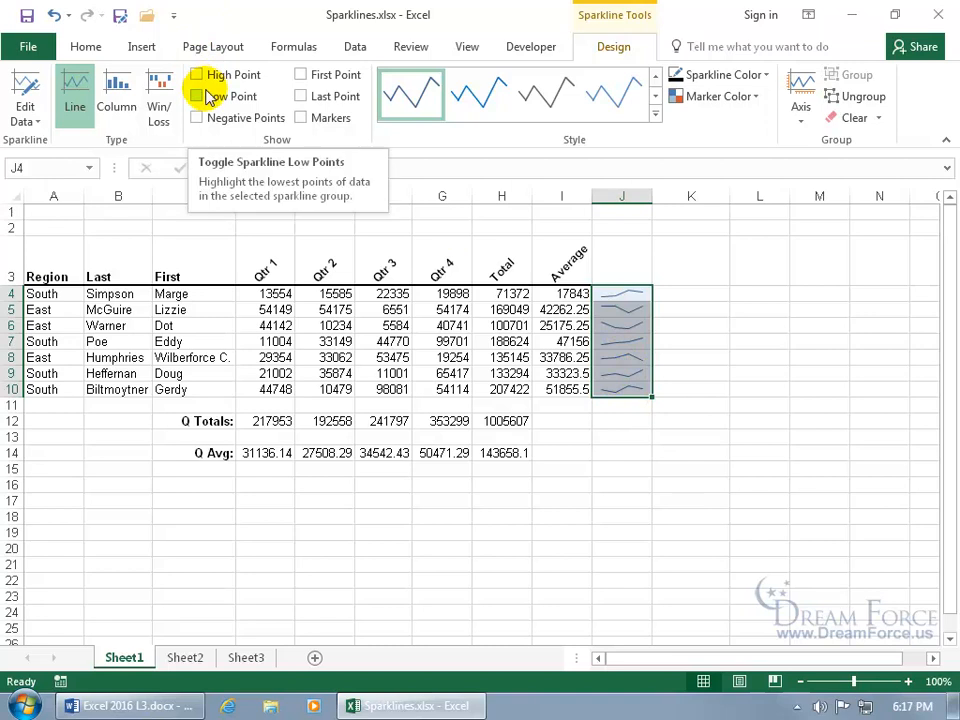
left_click(197, 118)
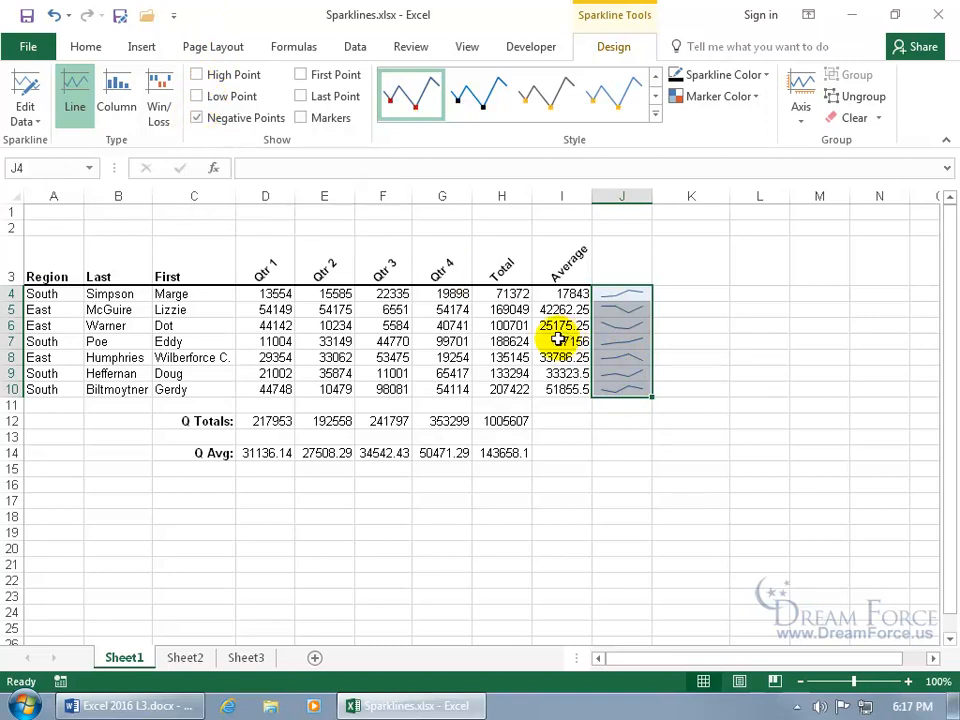
- Enter -20000 in E4, then reselect the J4 sparkline group
left_click(310, 295)
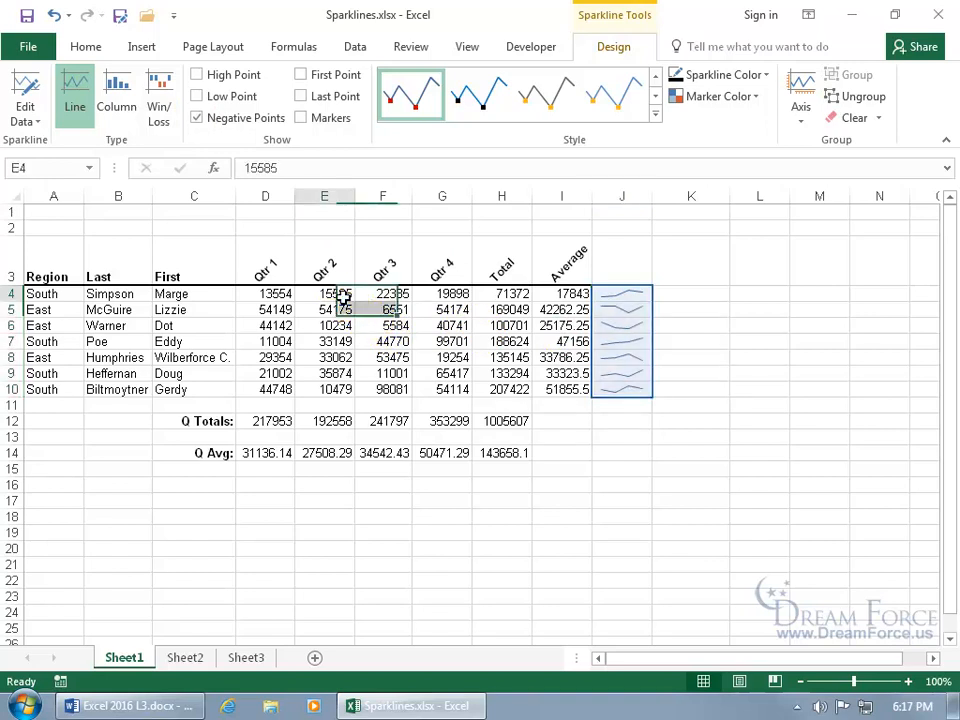
type("-2")
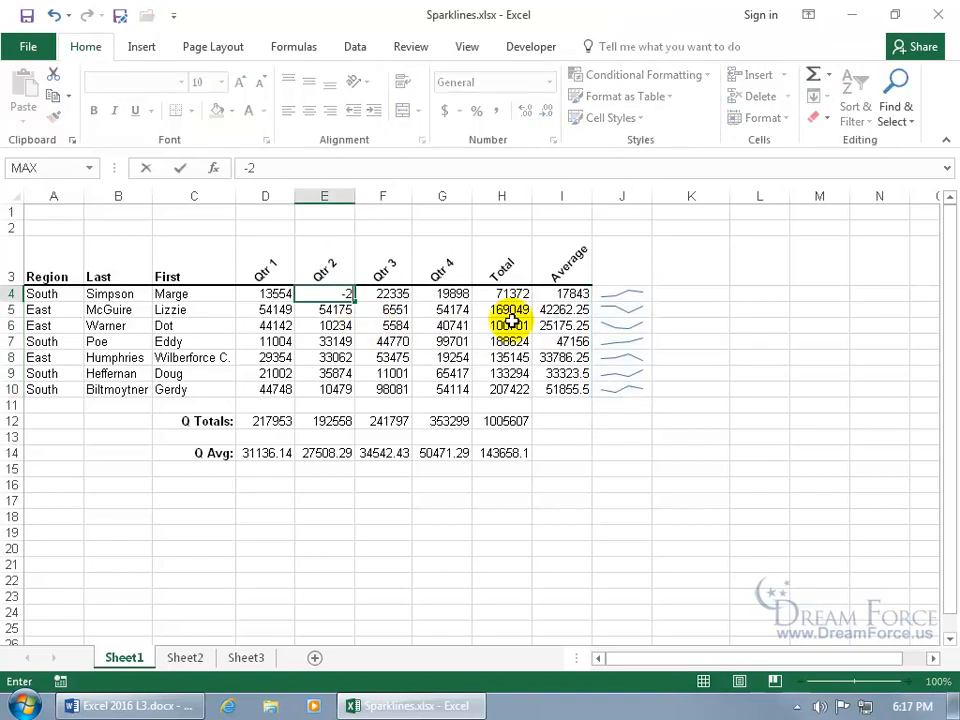
type("0000")
key("Return")
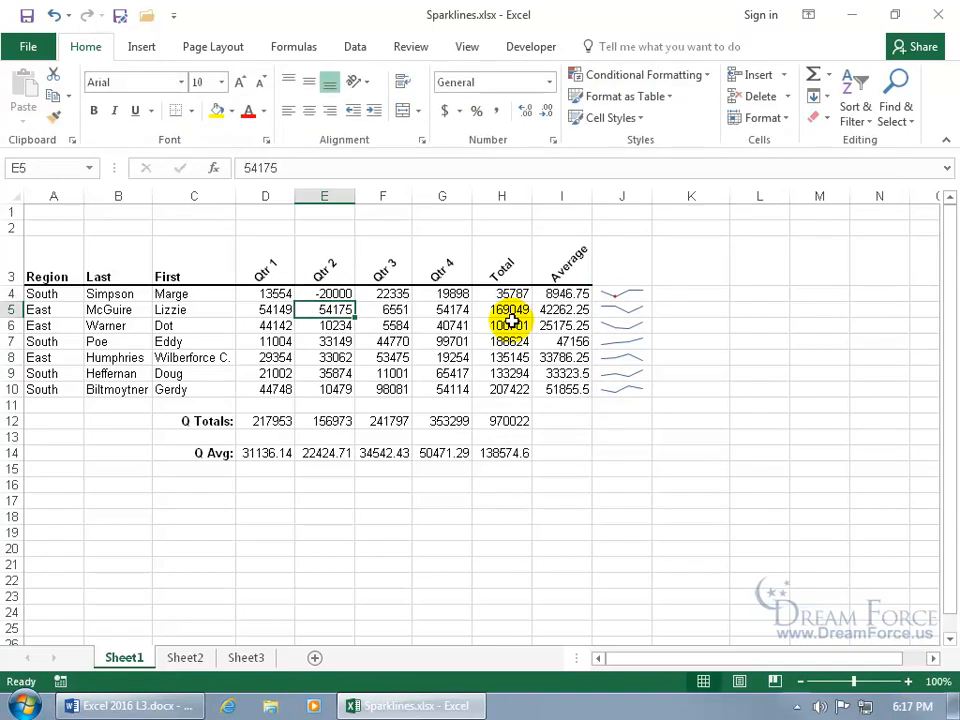
left_click(629, 297)
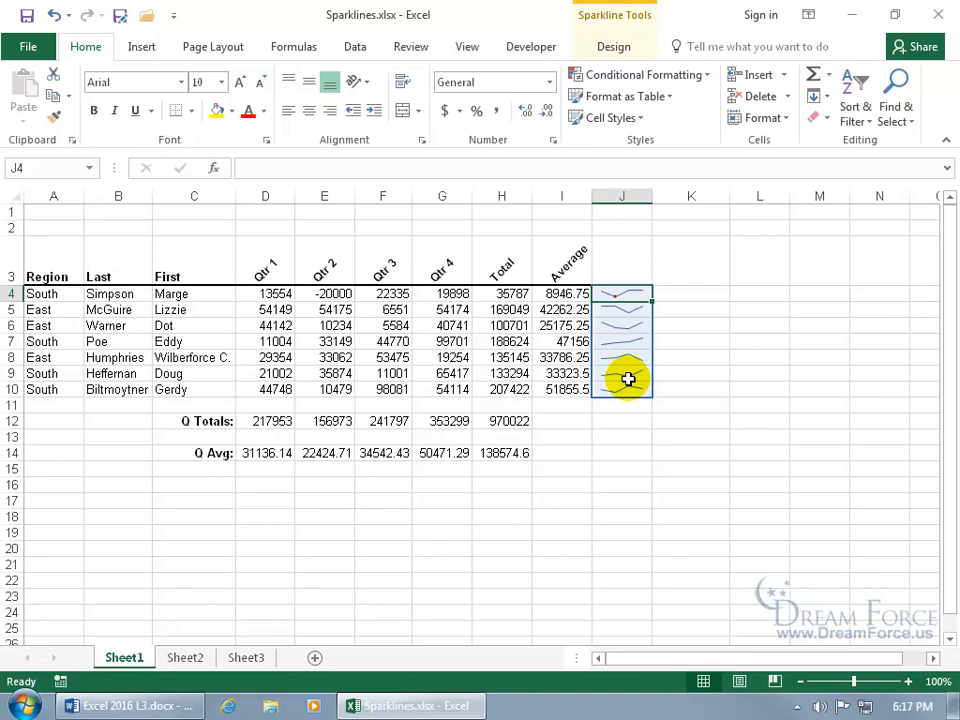
- Switch the sparklines to Column type and make row 4 taller to enlarge its sparkline
left_click(613, 50)
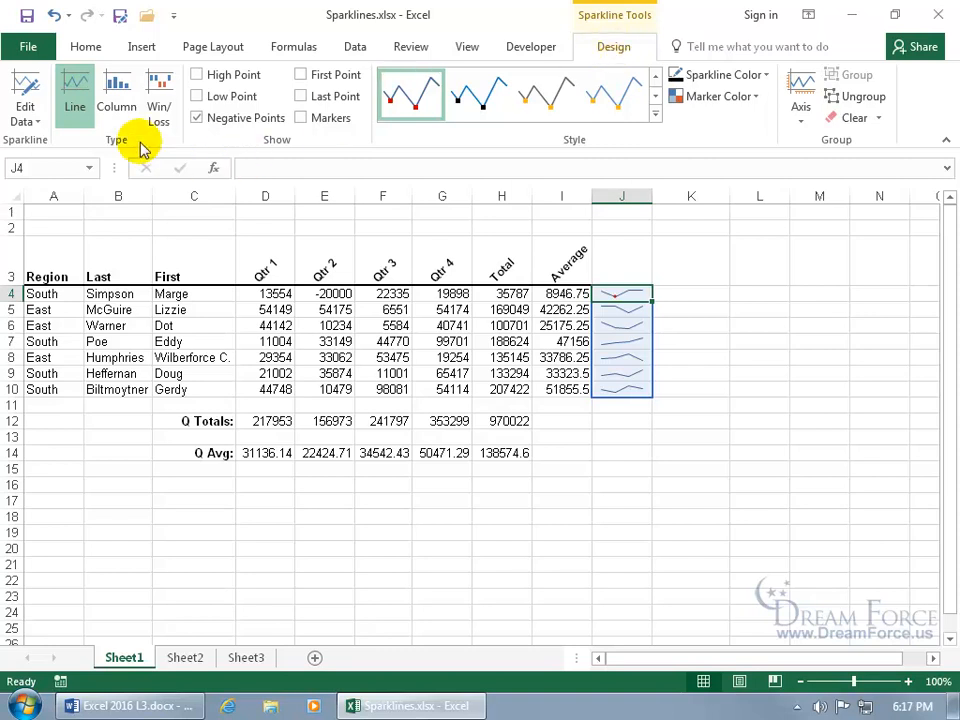
left_click(124, 114)
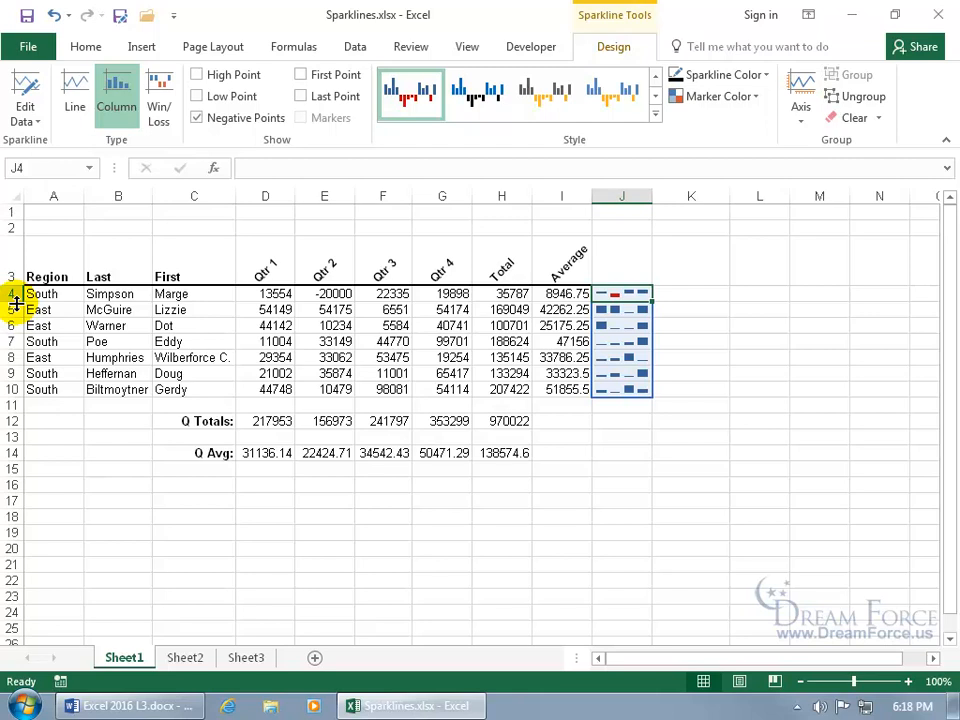
left_click_drag(11, 302, 11, 350)
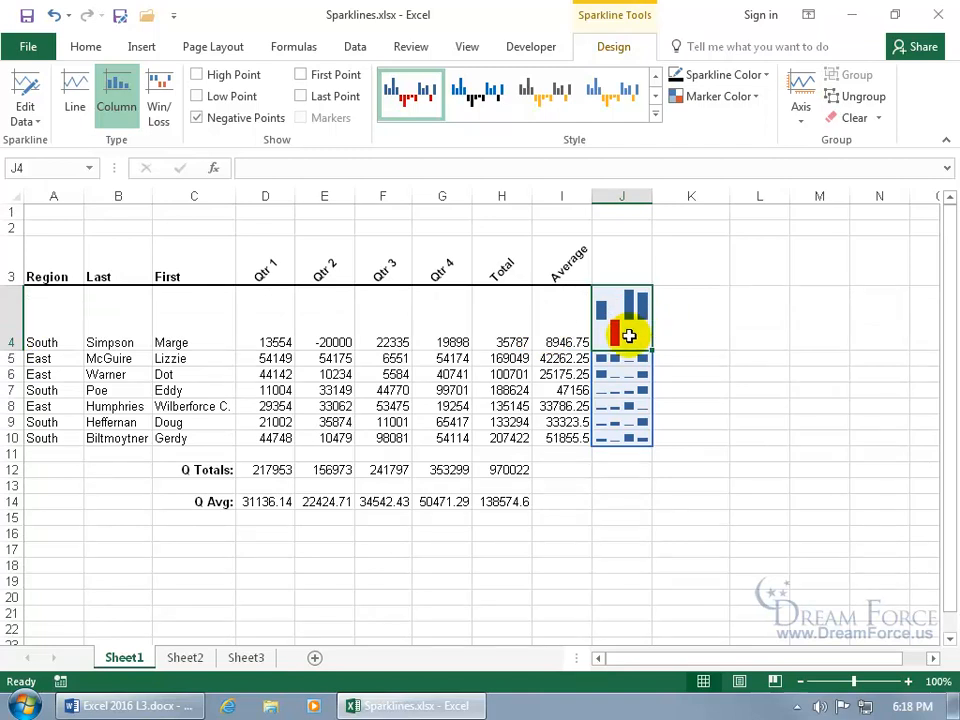
- Show the sparkline axis, try the Win/Loss type, then return to Line sparklines
left_click(804, 118)
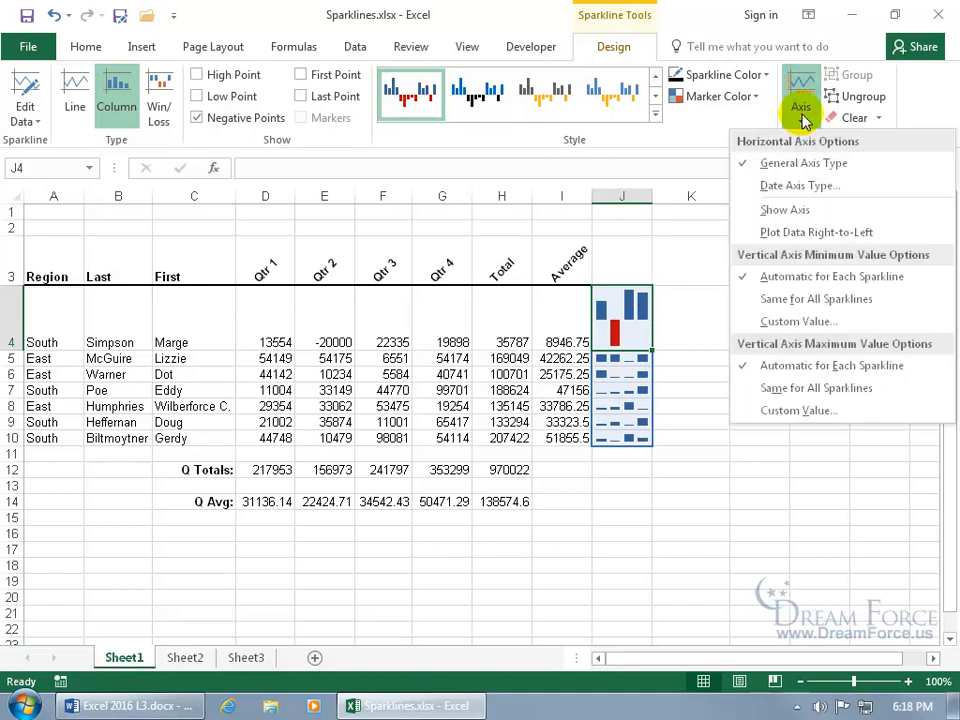
left_click(792, 209)
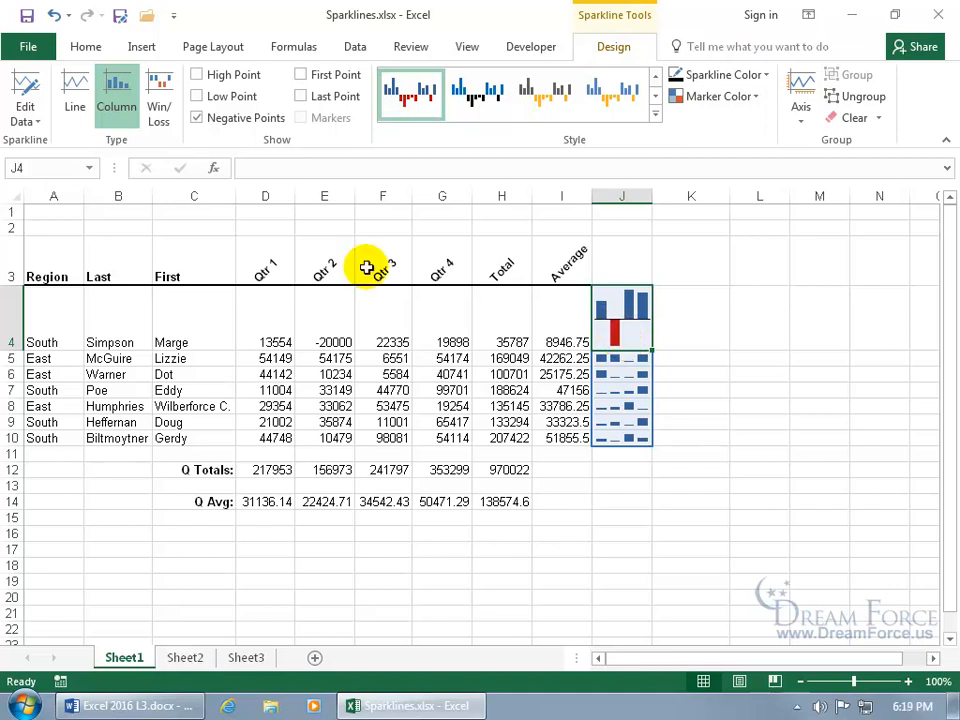
left_click(157, 112)
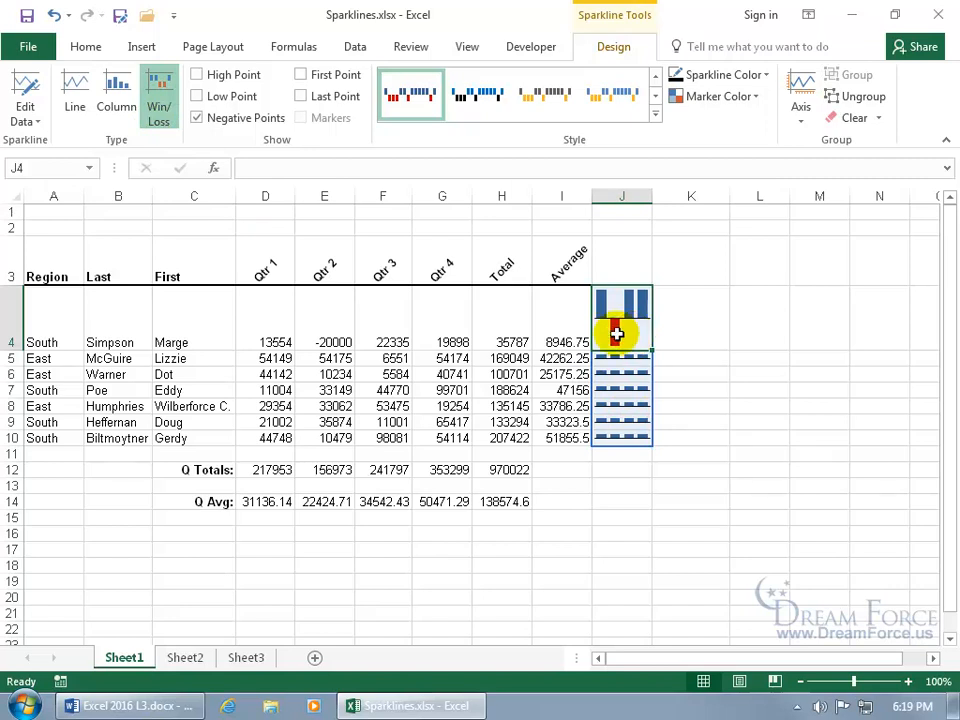
left_click(75, 100)
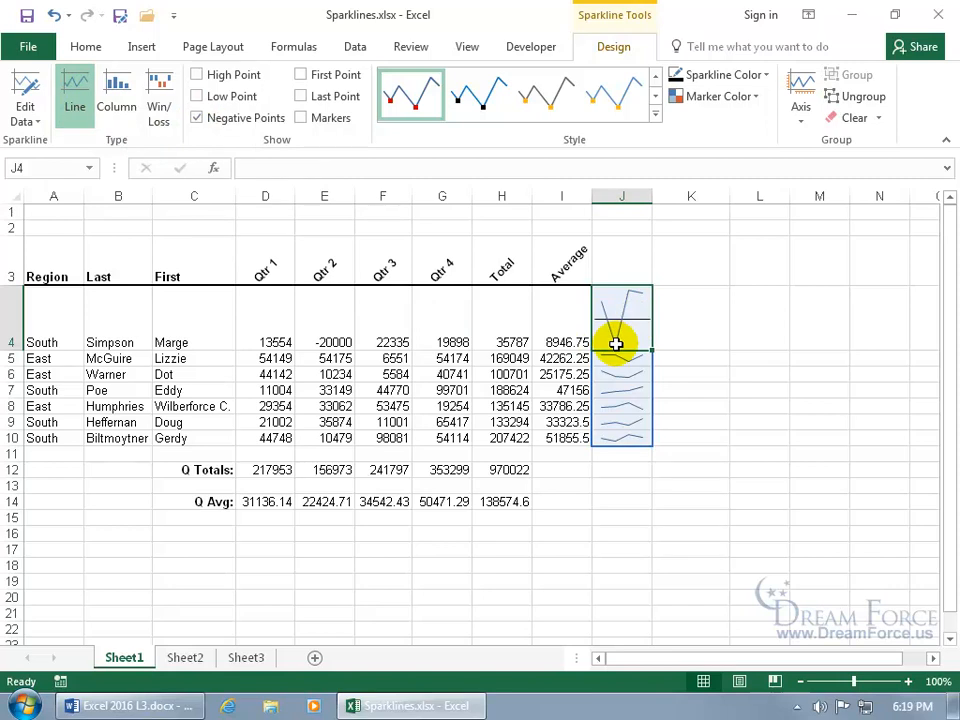
- Hide the sparklines' horizontal axis, show markers, and turn off negative-point highlighting
left_click(801, 118)
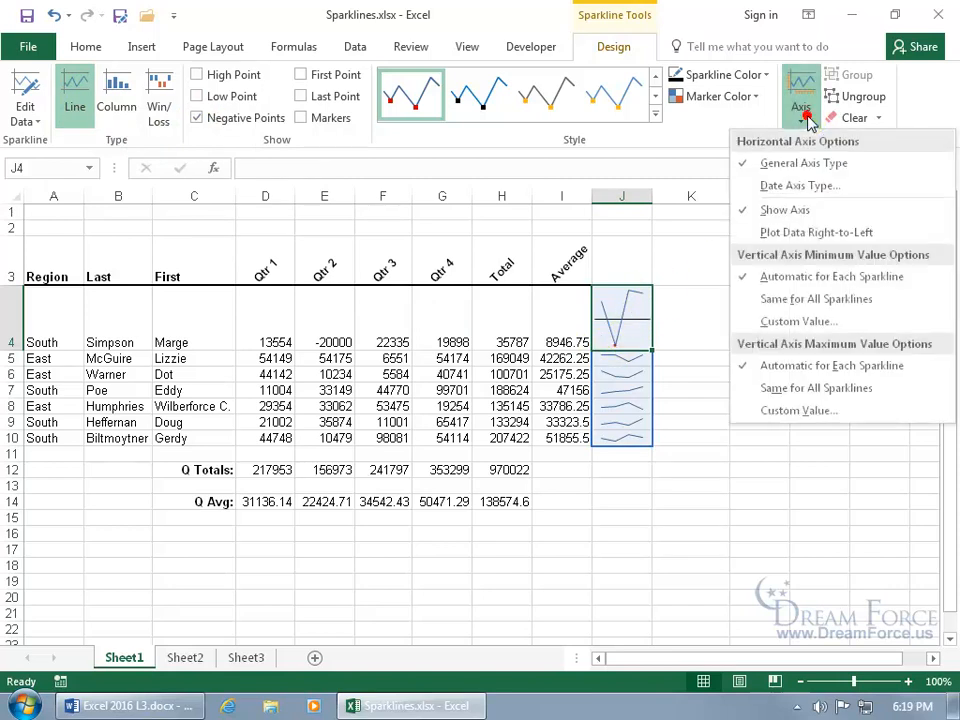
left_click(798, 209)
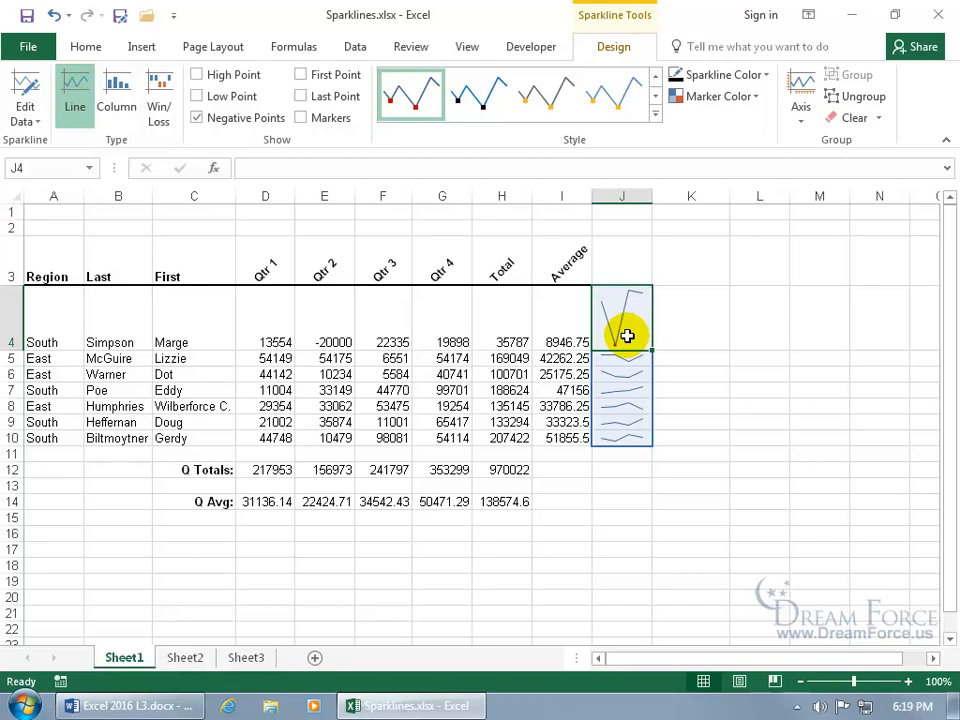
left_click(302, 118)
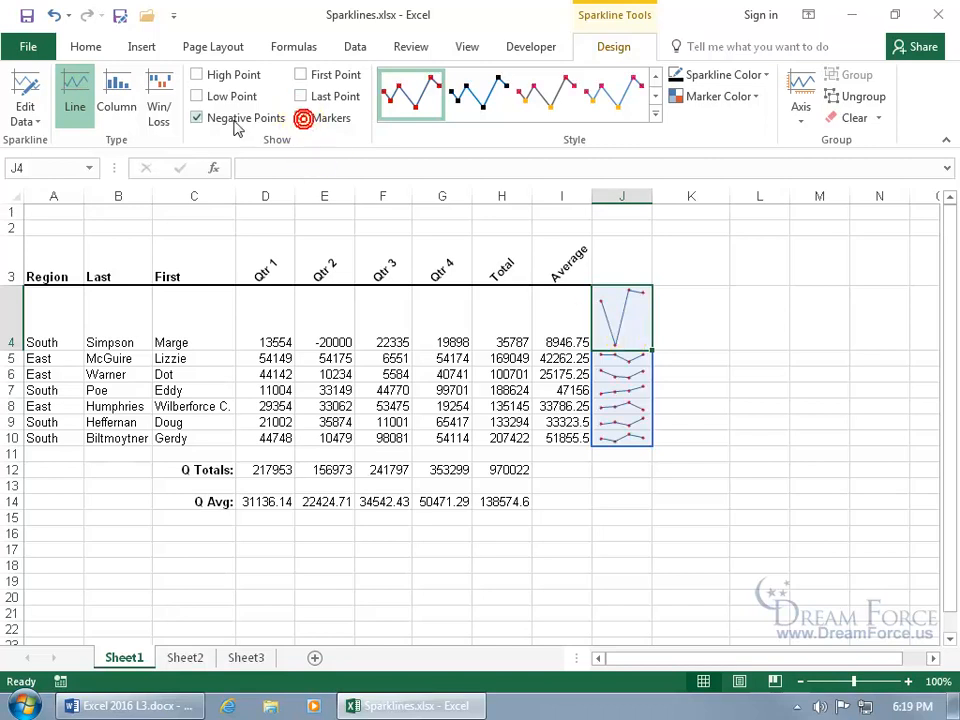
left_click(197, 118)
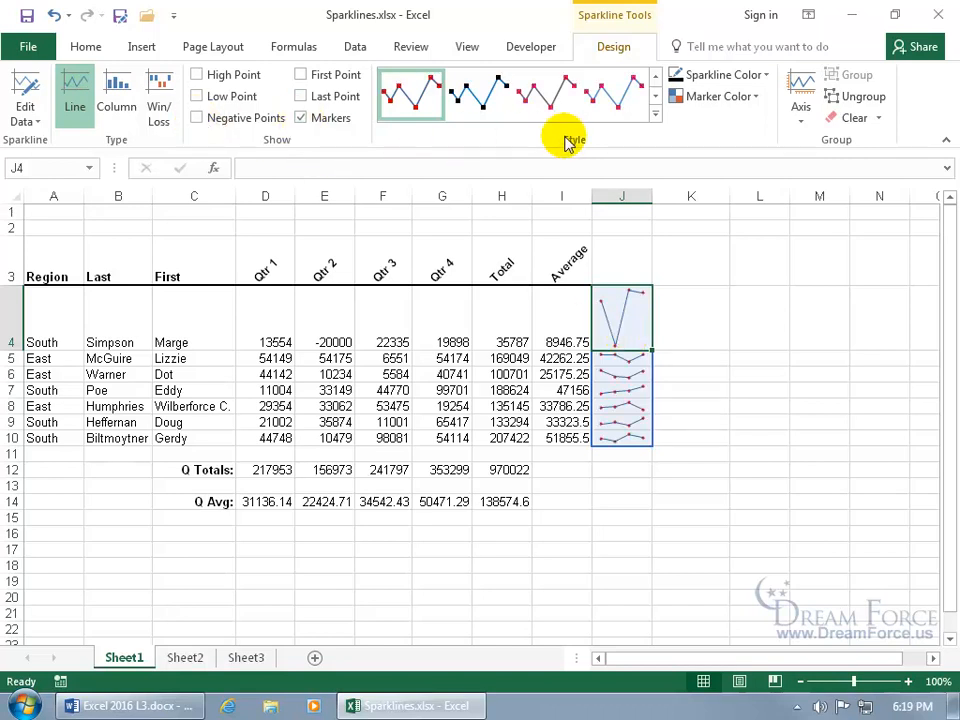
- Apply a darker grey-purple style to the J4:J10 sparklines
left_click(655, 115)
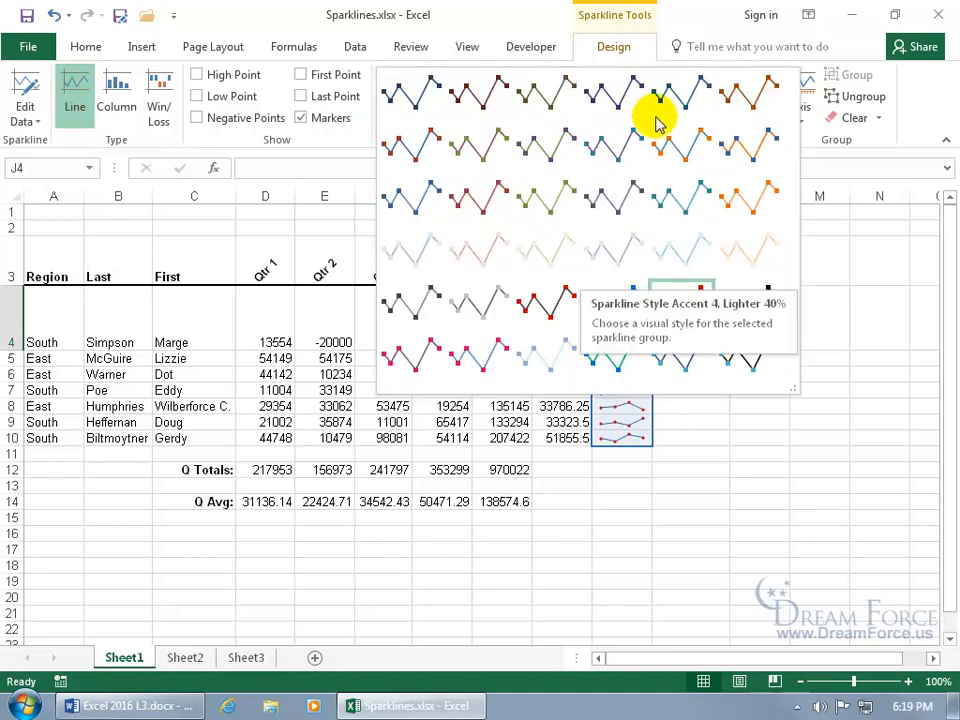
left_click(624, 185)
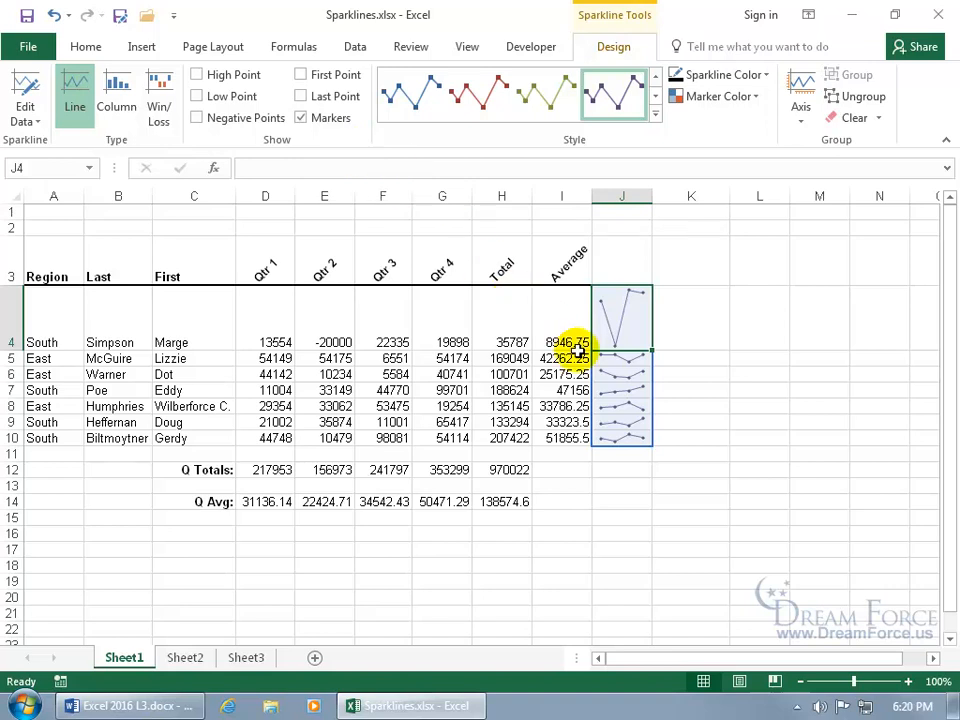
left_click(624, 362)
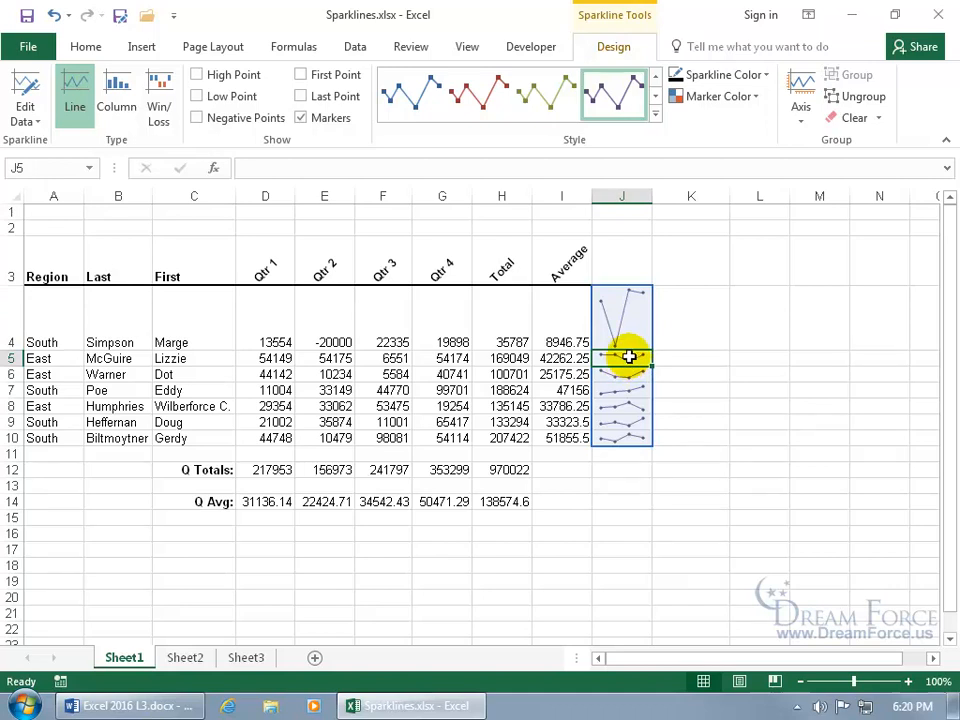
- Ungroup the J5 sparkline from the rest of the J4:J10 group
right_click(628, 357)
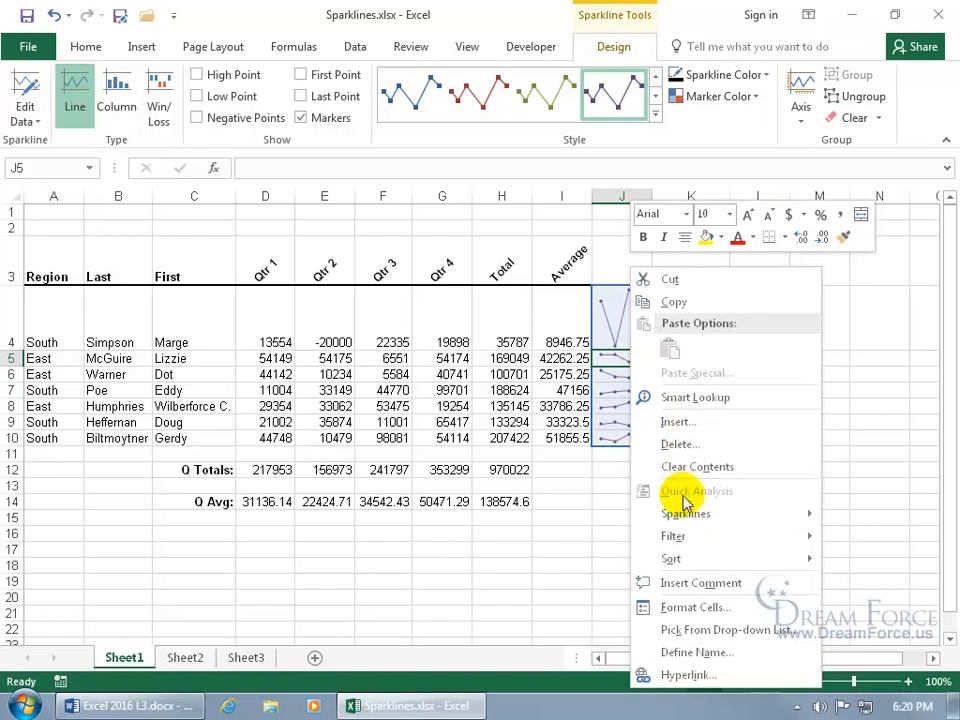
mouse_move(688, 516)
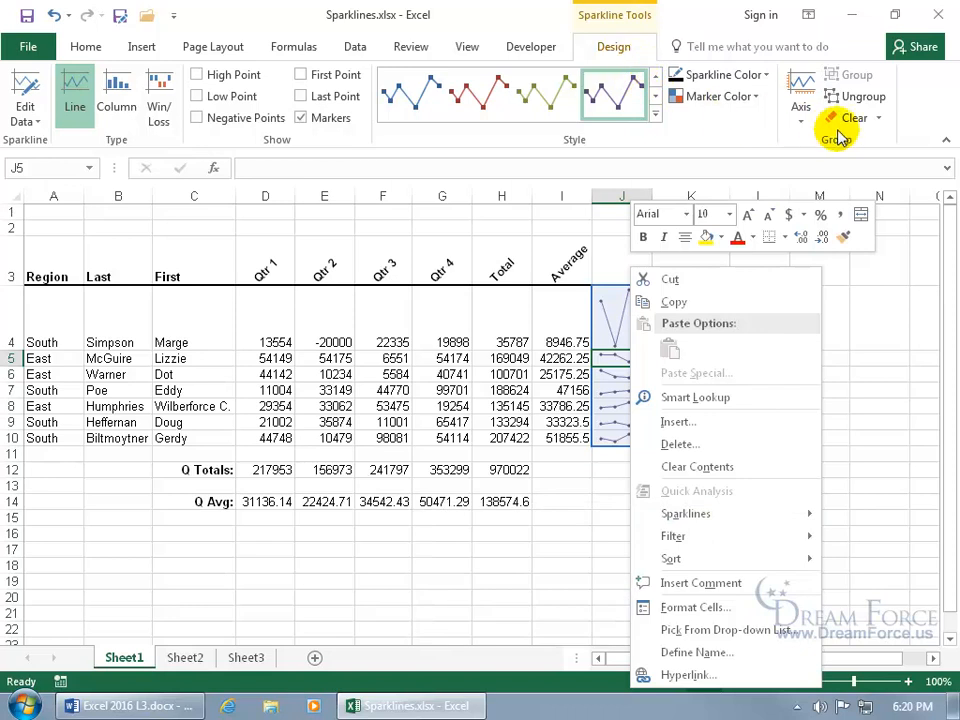
left_click(850, 96)
left_click(850, 96)
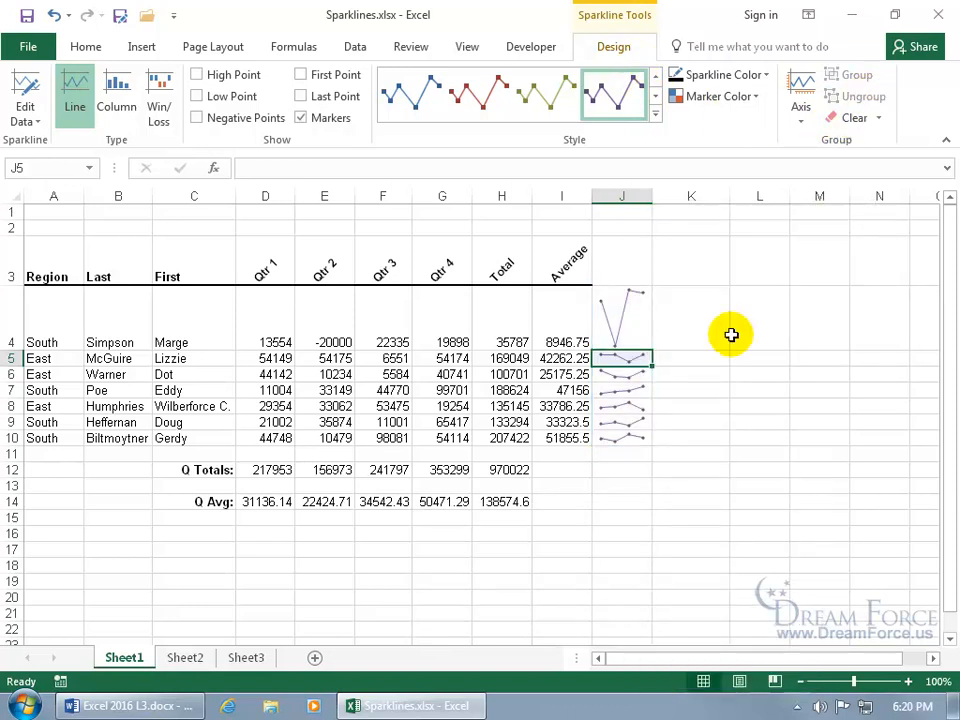
left_click(707, 360)
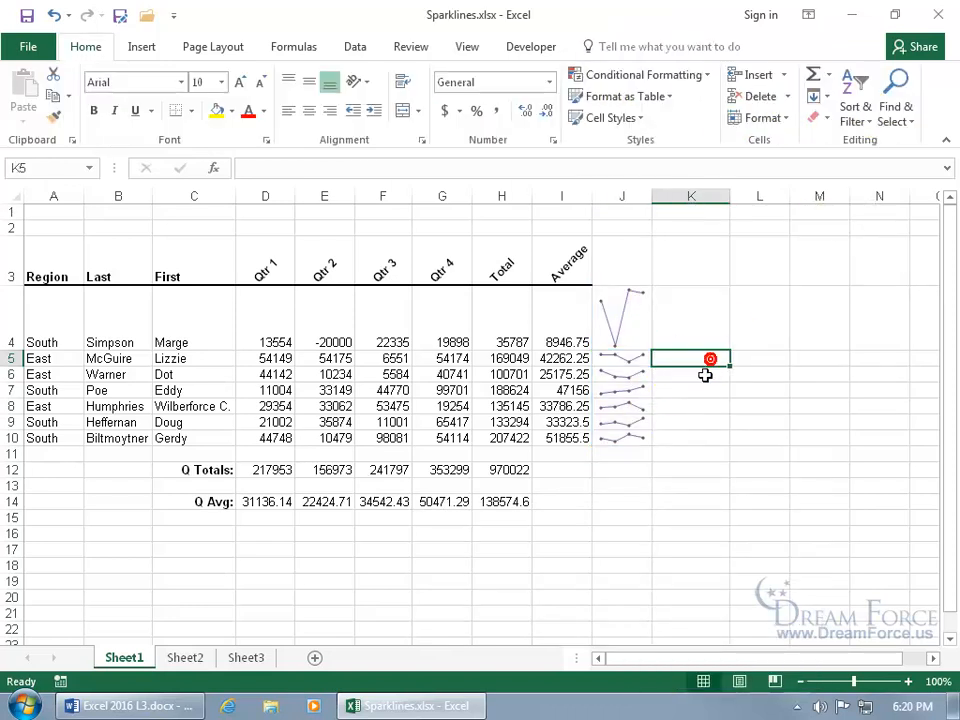
left_click(631, 358)
left_click(631, 358)
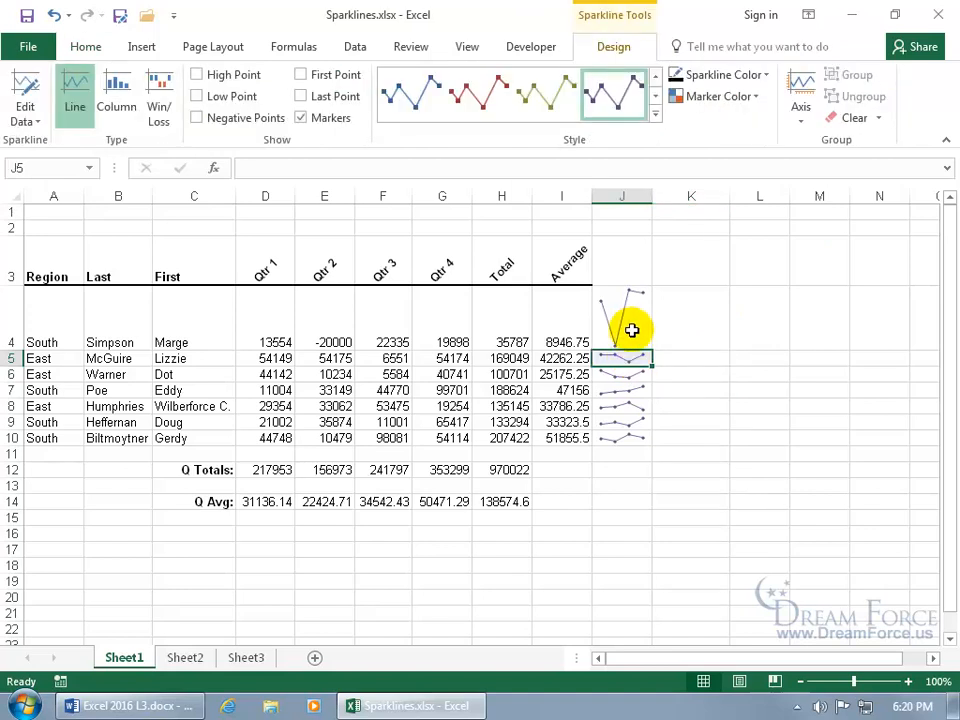
left_click(633, 323)
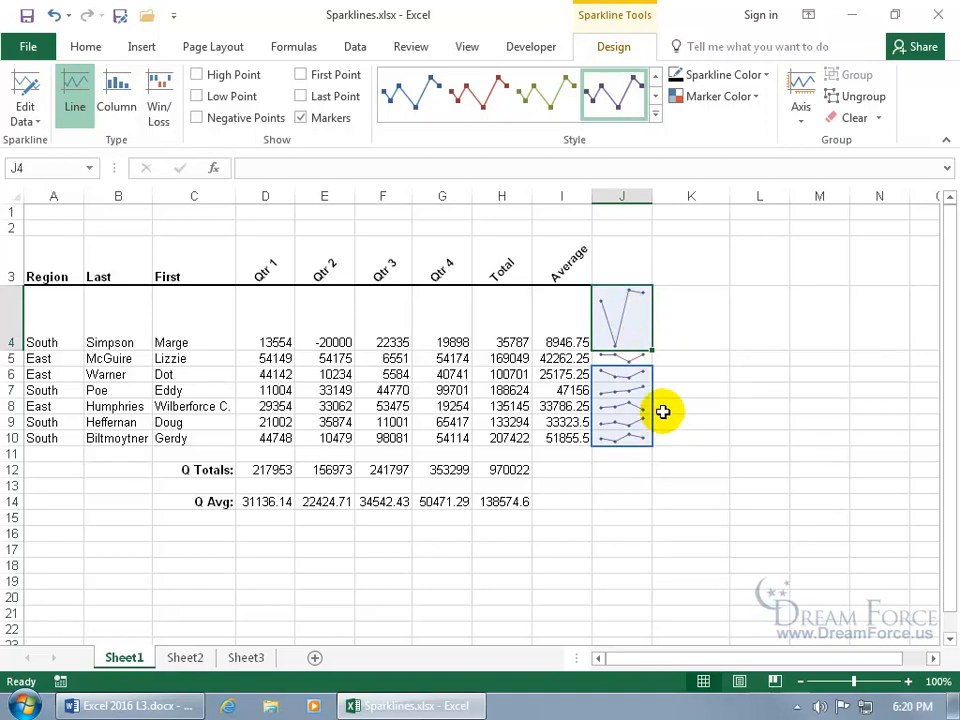
- Give the J5 sparkline the red Accent 2 style, leaving the others grey-purple
left_click(629, 364)
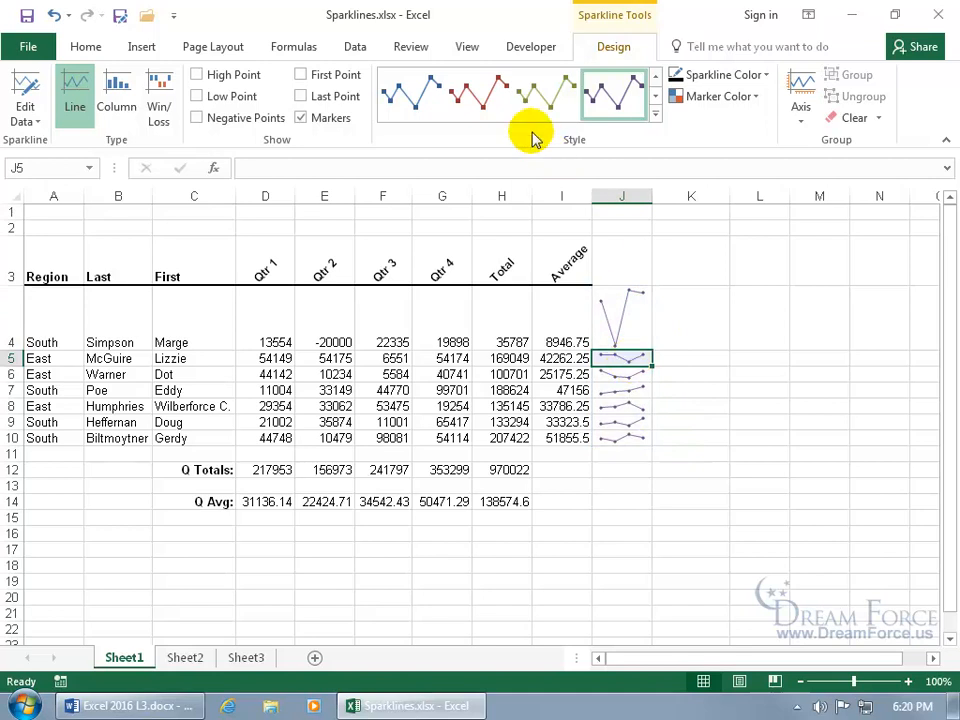
left_click(484, 104)
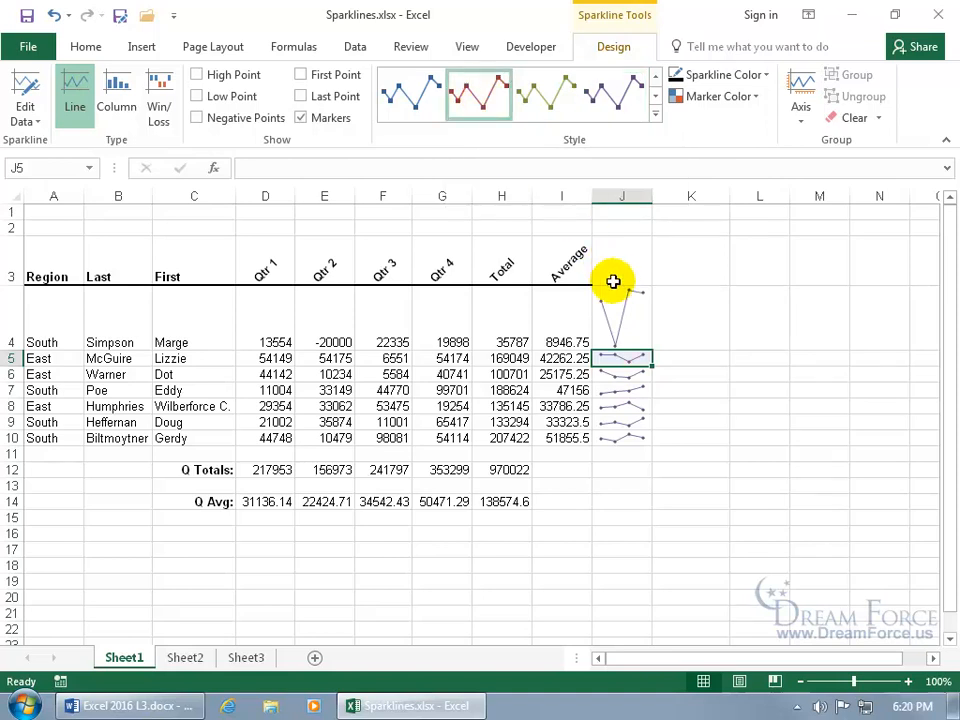
left_click(672, 355)
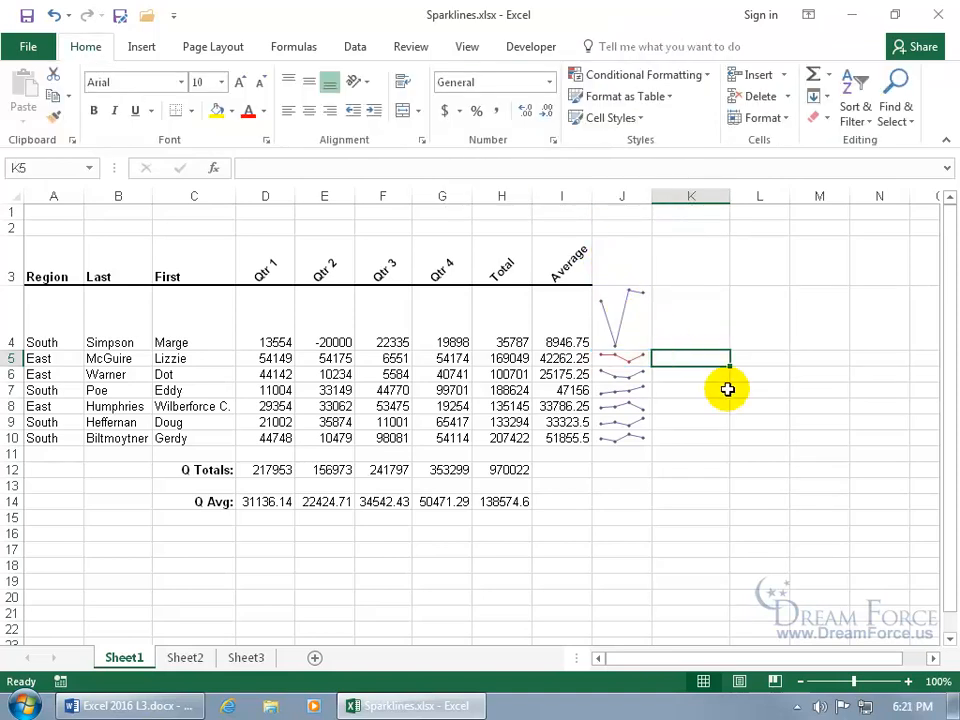
left_click(634, 358)
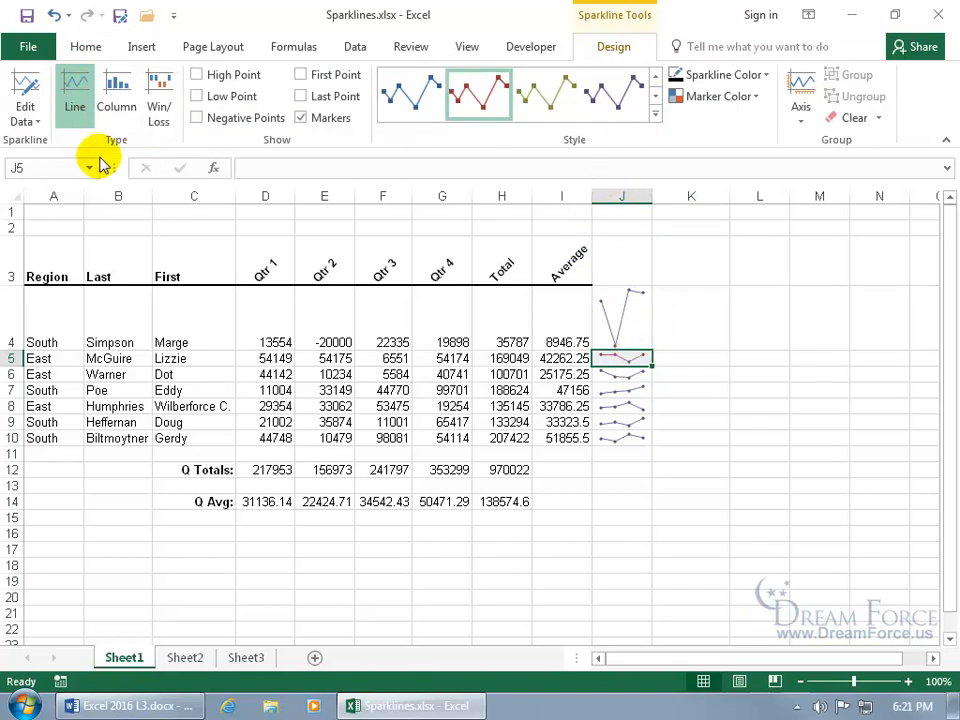
left_click(35, 121)
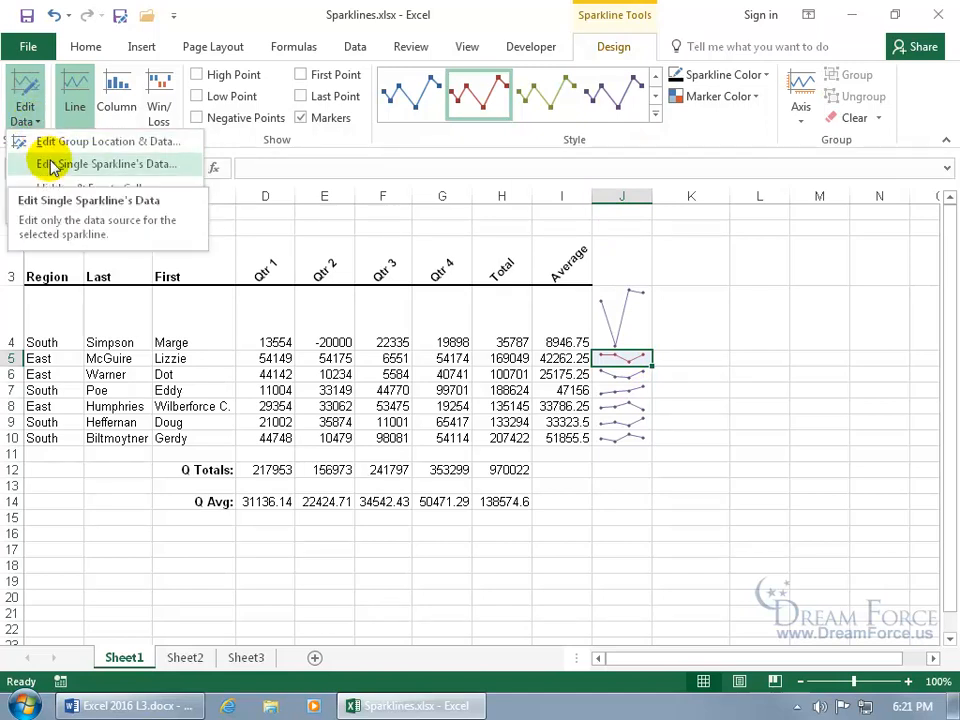
left_click(52, 166)
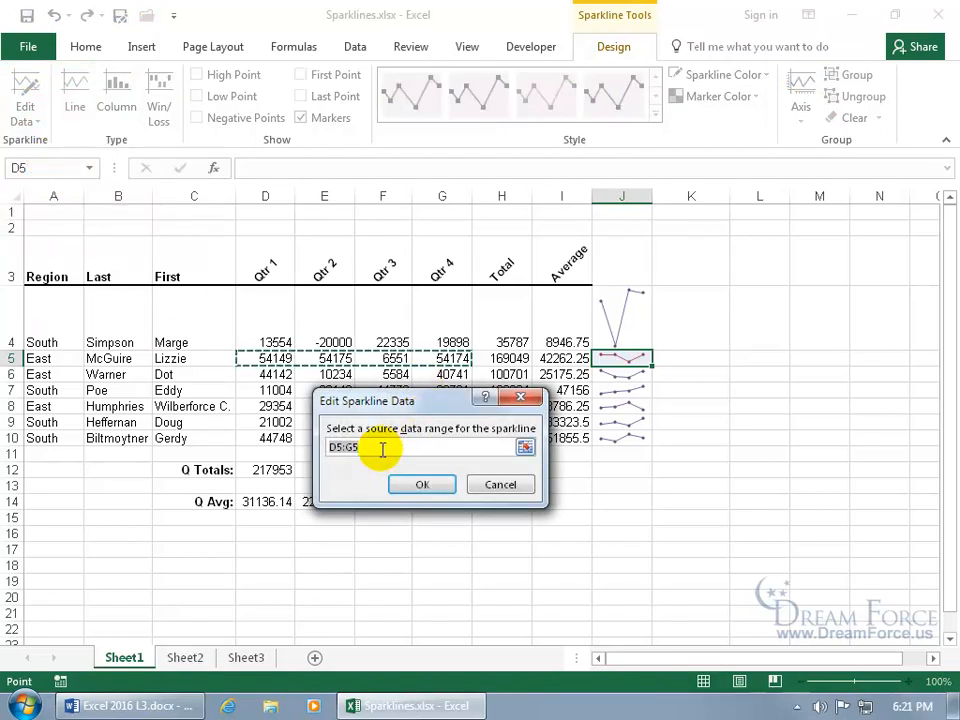
left_click_drag(268, 374, 444, 375)
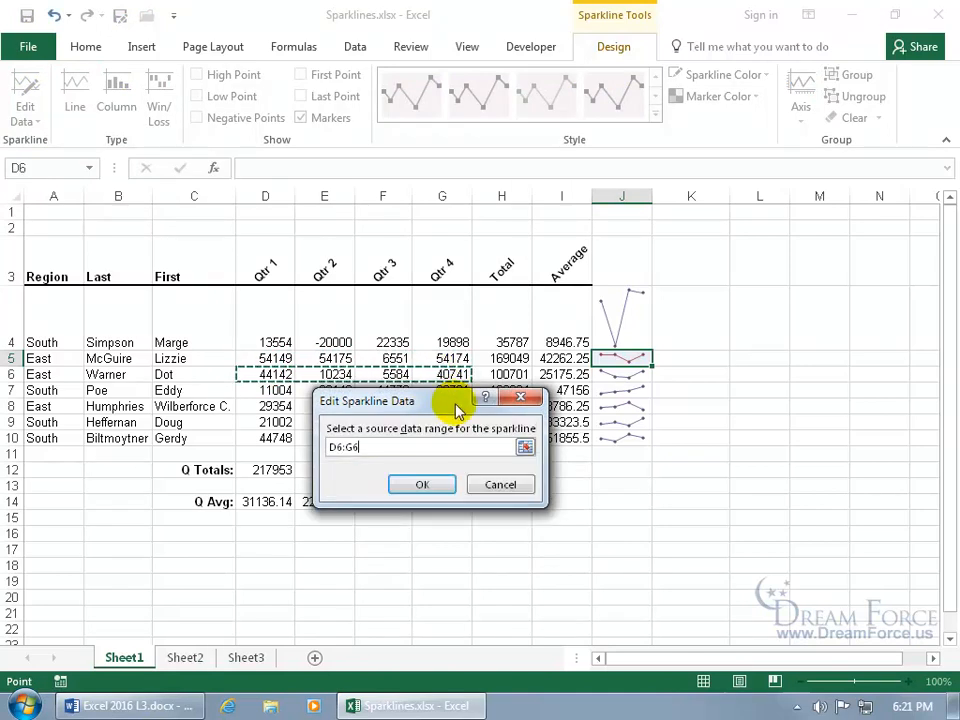
left_click(501, 484)
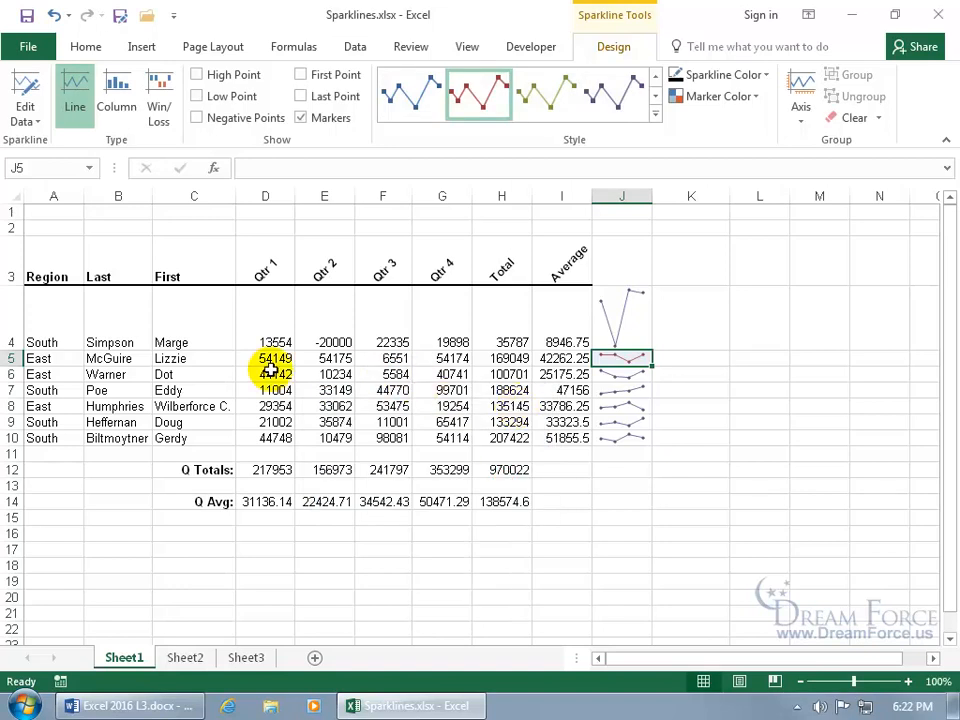
- Autofit row 4 back to standard height and clear all sparklines from J4:J10
double_click(18, 350)
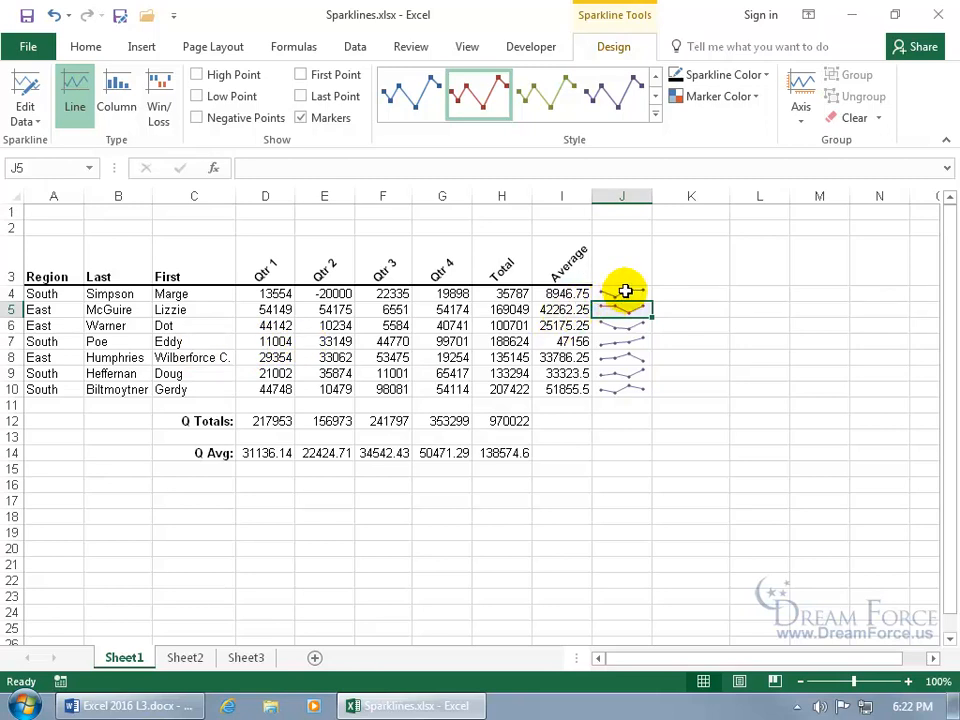
left_click_drag(624, 291, 624, 393)
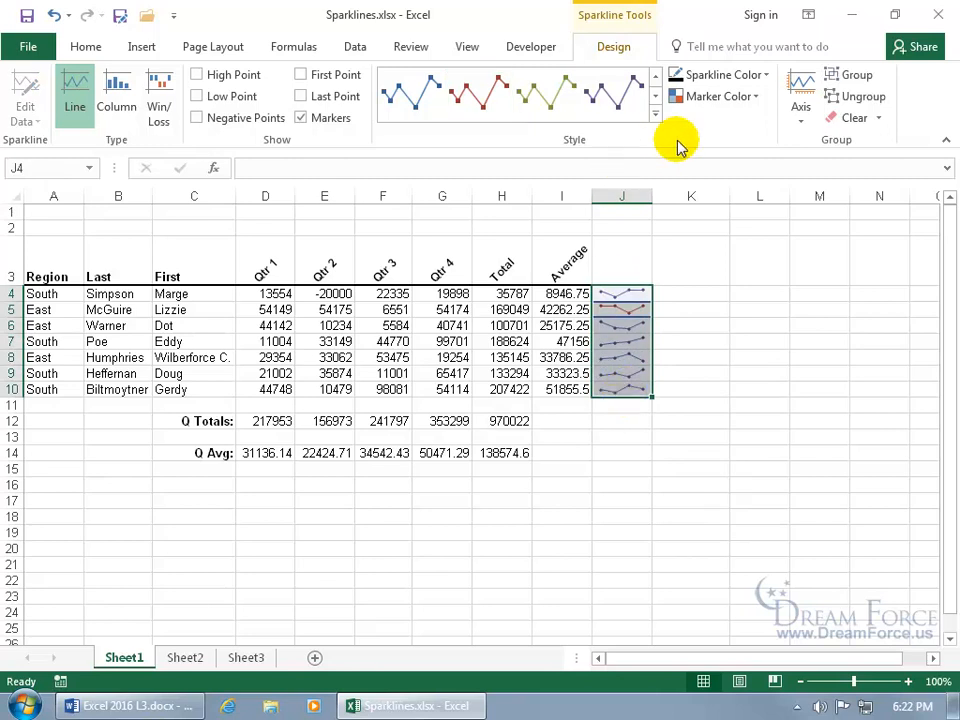
right_click(627, 328)
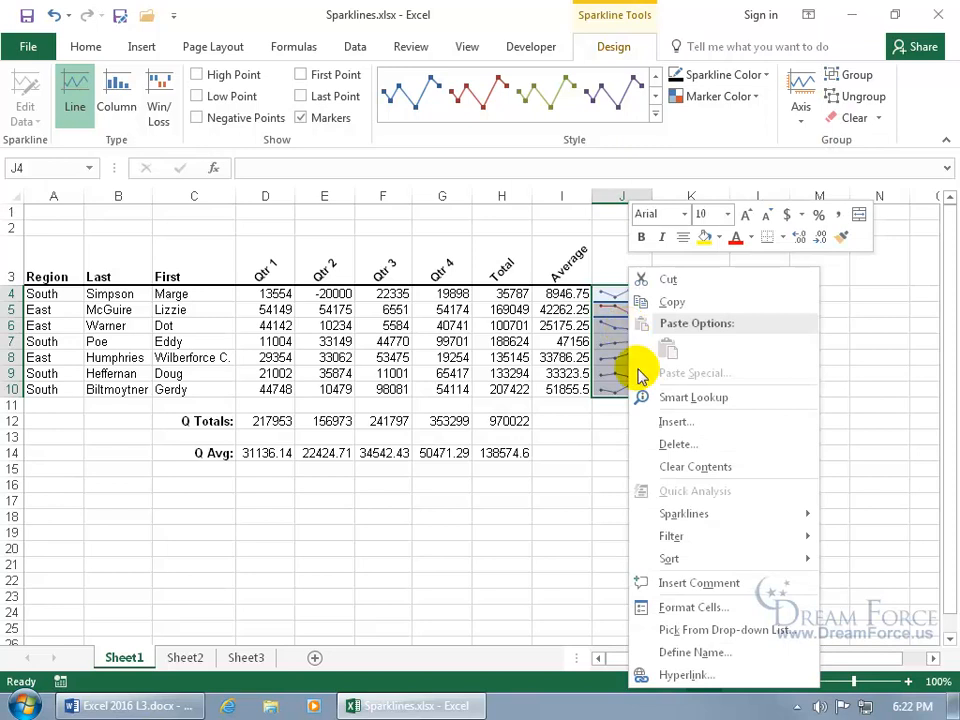
mouse_move(671, 514)
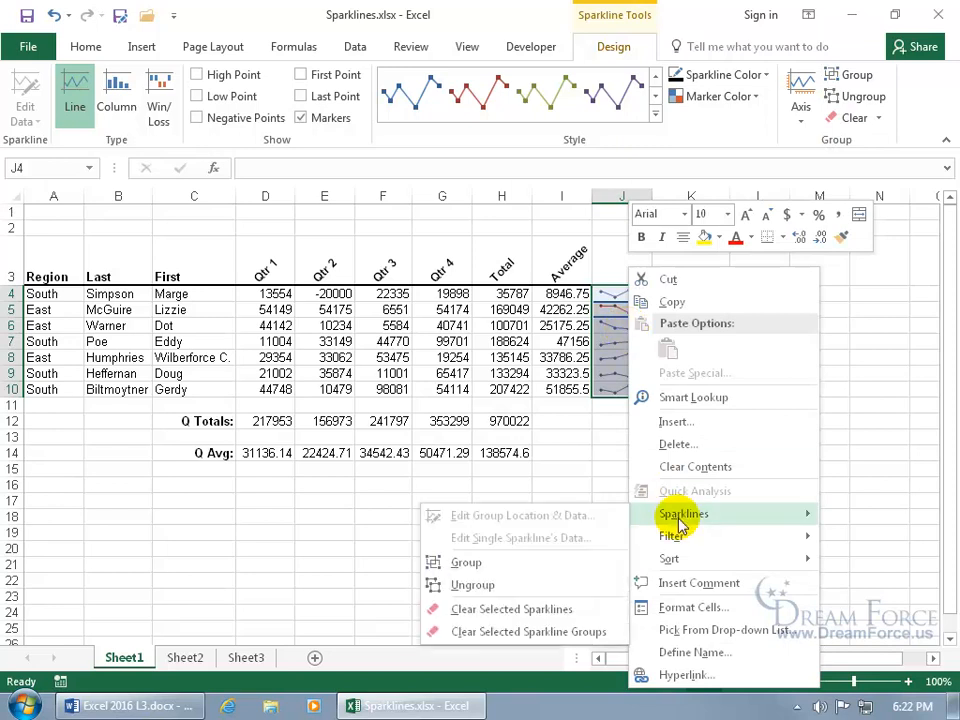
left_click(539, 609)
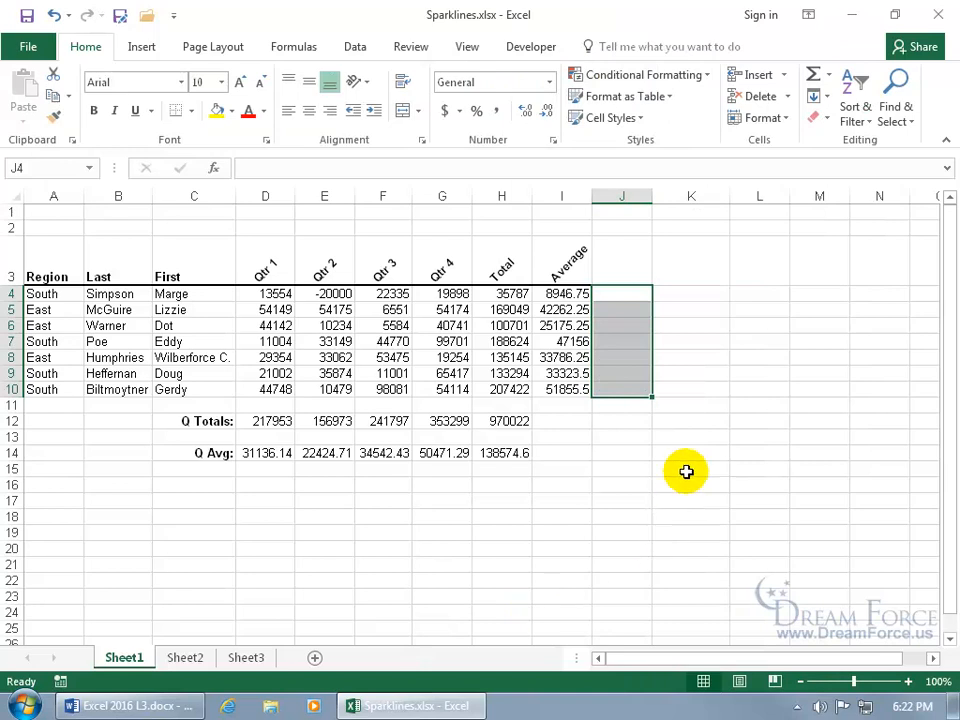
left_click(686, 418)
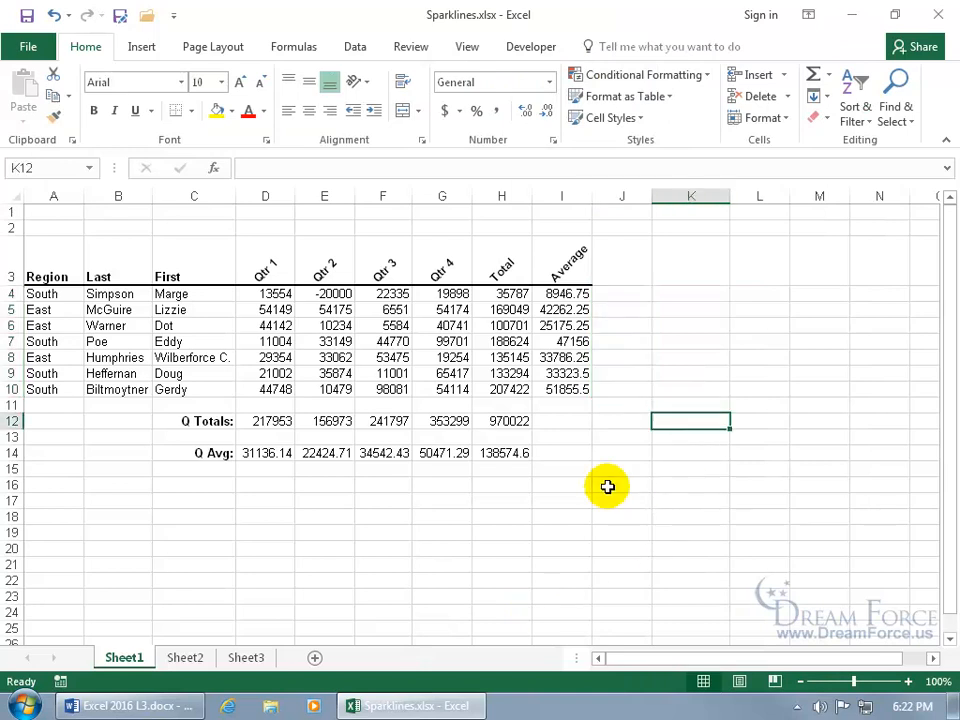